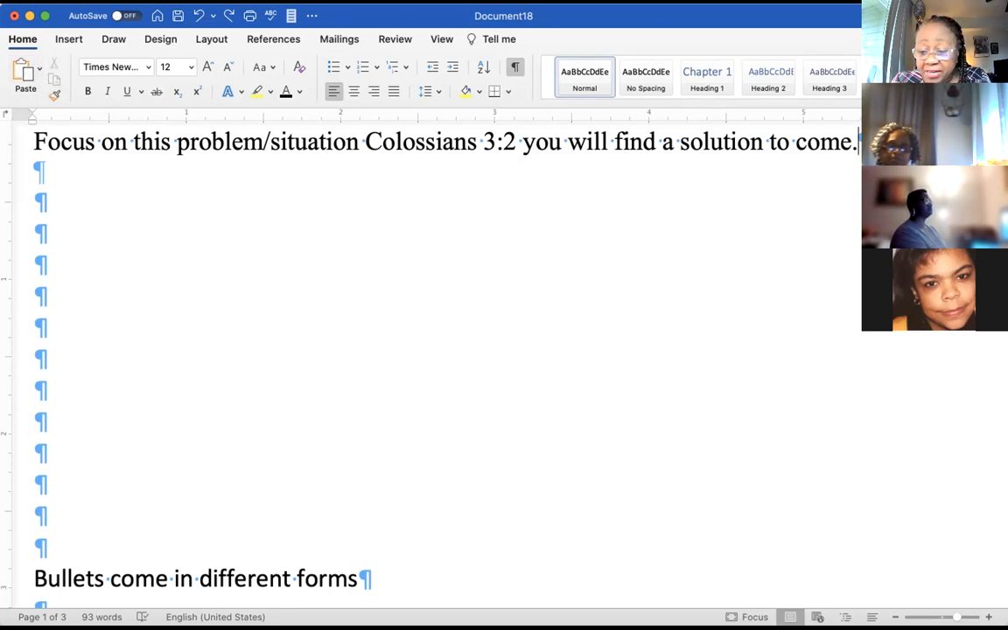
{"action": "scroll", "coordinate": [626, 296], "scroll_direction": "up", "scroll_amount": 1}
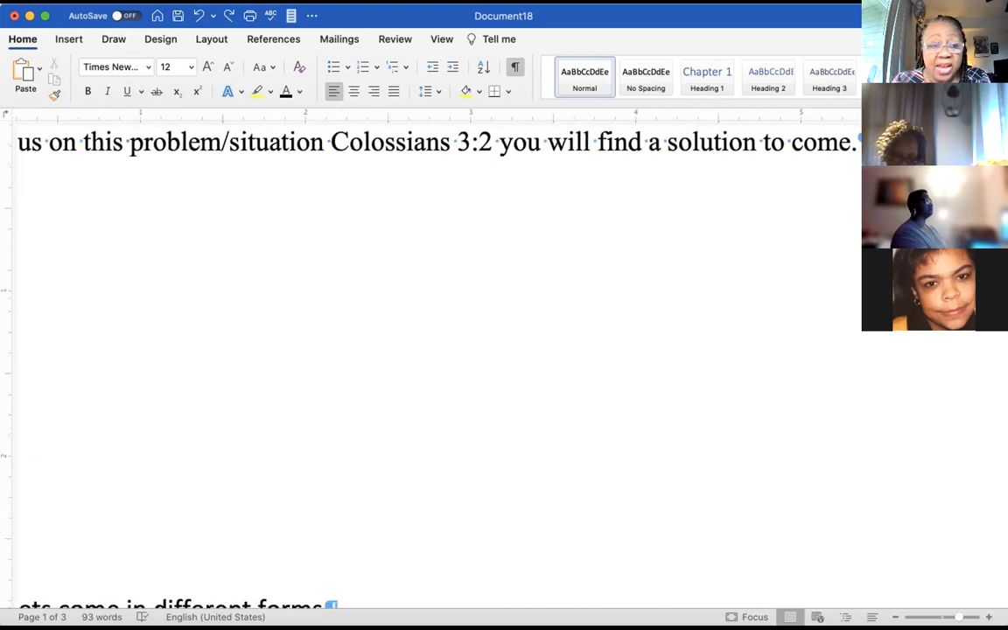
{"action": "left_click", "coordinate": [692, 18]}
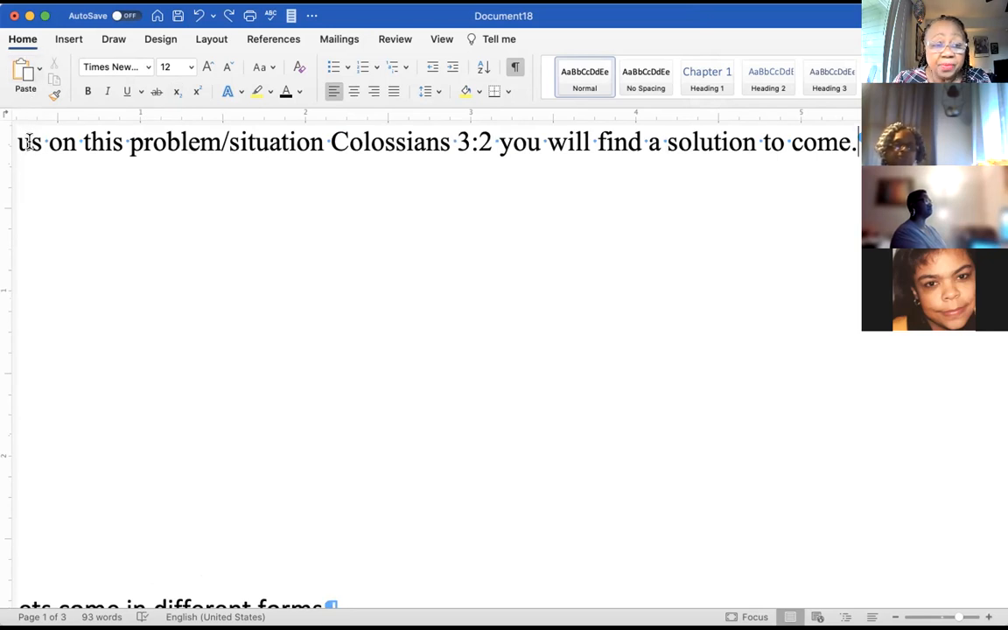
{"action": "key", "text": "Left"}
{"action": "key", "text": "Left"}
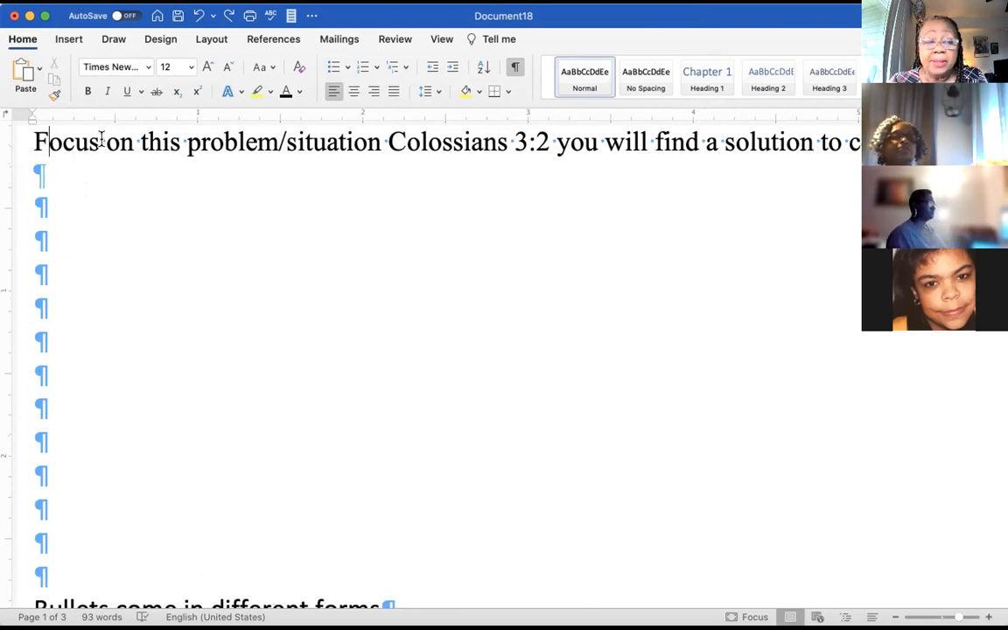
Cut the word "Focus" from the start of the first line and undo the cut
{"action": "left_click_drag", "start_coordinate": [100, 140], "coordinate": [29, 151]}
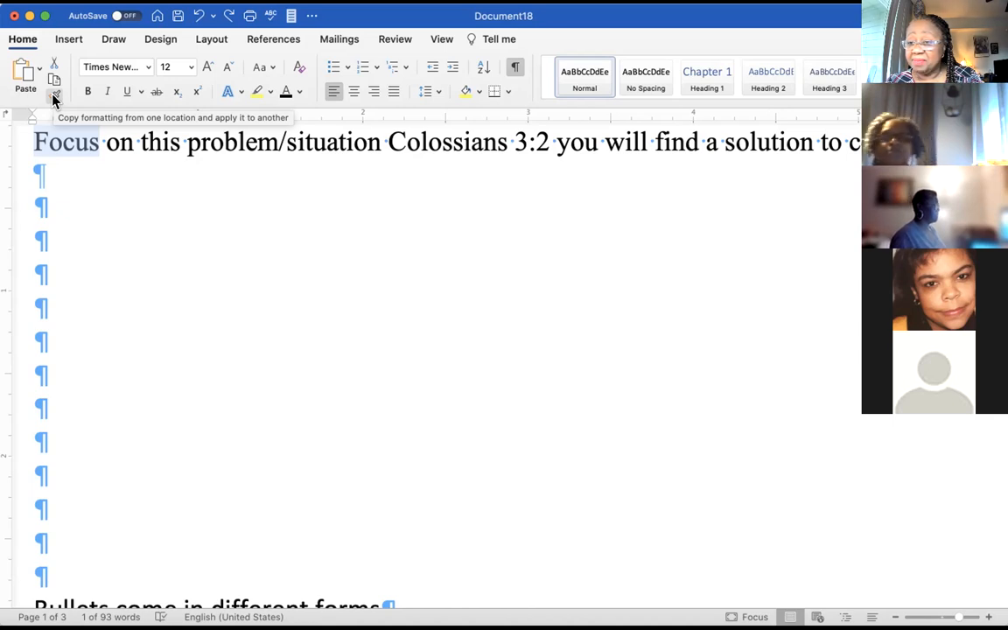
{"action": "left_click", "coordinate": [52, 98]}
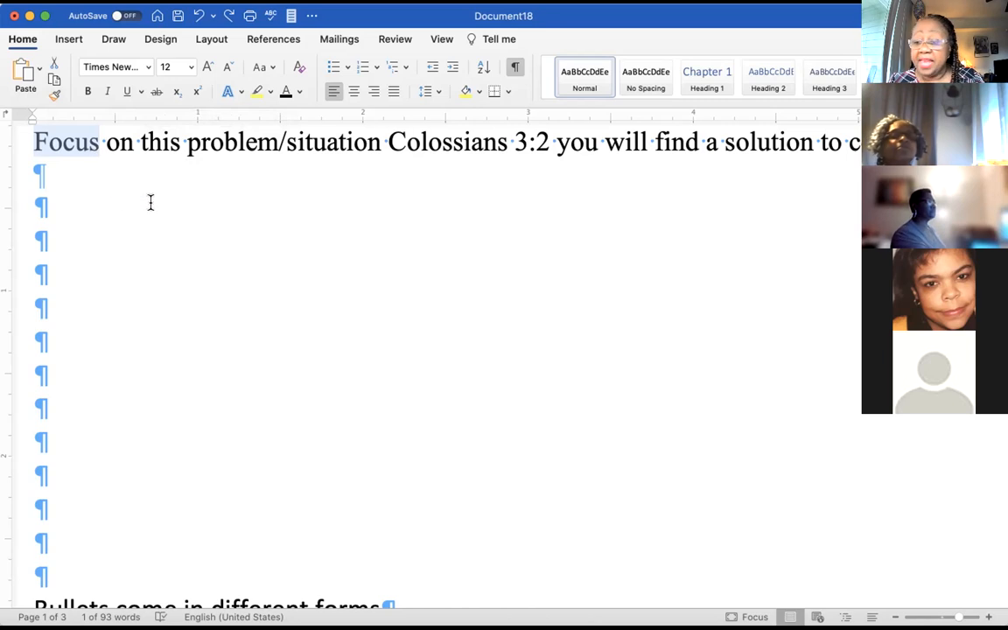
{"action": "left_click", "coordinate": [101, 139]}
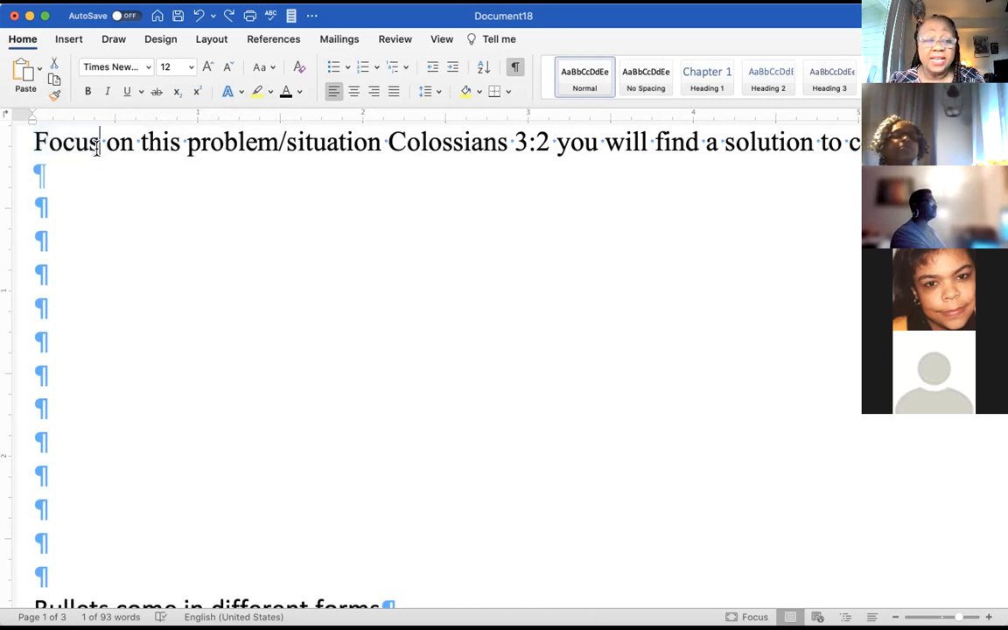
{"action": "left_click_drag", "start_coordinate": [101, 139], "coordinate": [16, 140]}
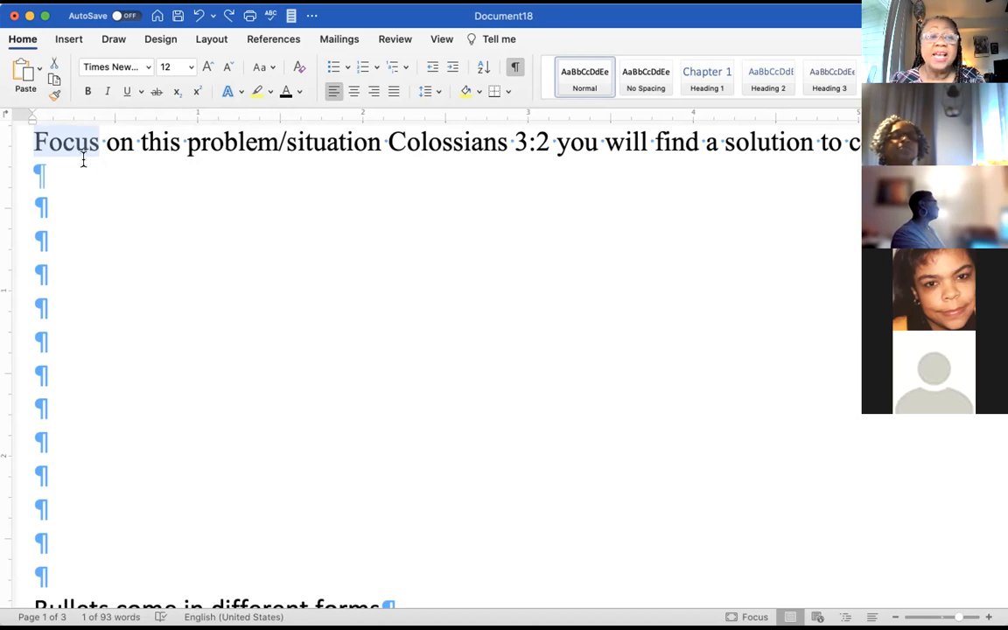
{"action": "left_click", "coordinate": [51, 66]}
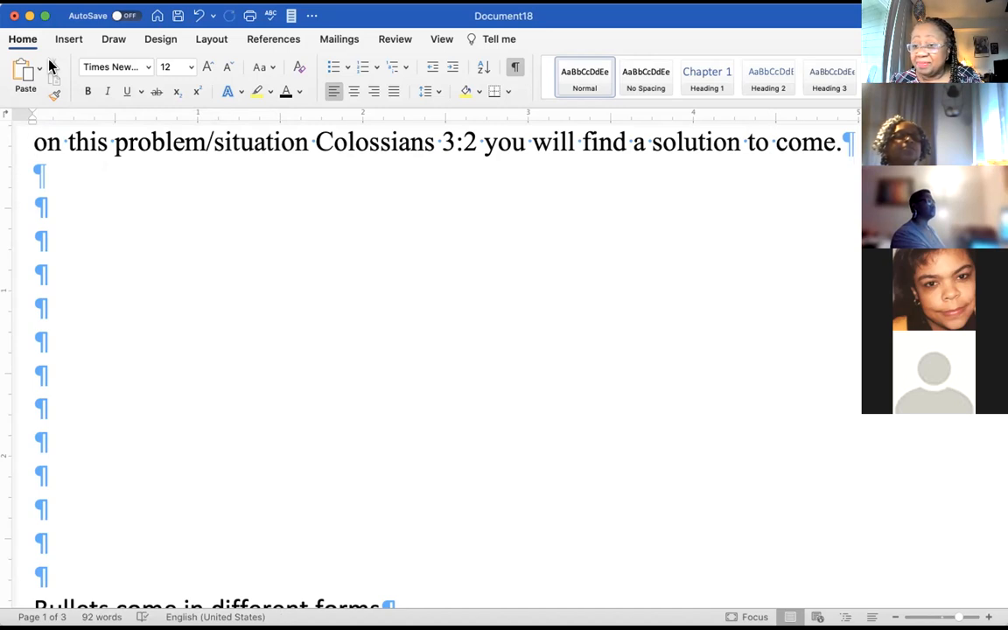
{"action": "left_click", "coordinate": [197, 15]}
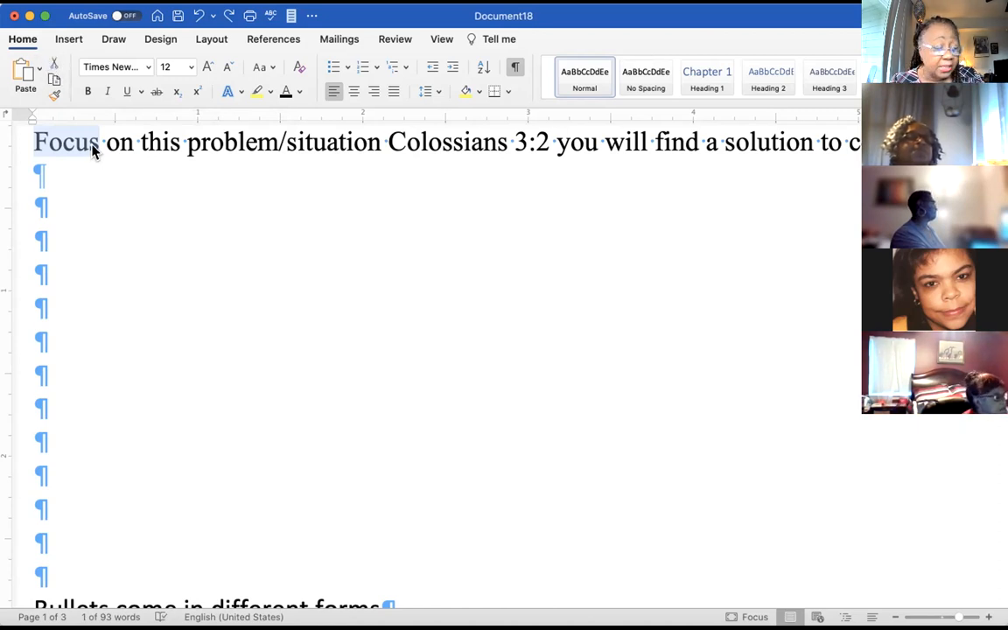
Cut "Focus" from the start of the first line and write "Inspire" in its place
{"action": "left_click", "coordinate": [51, 64]}
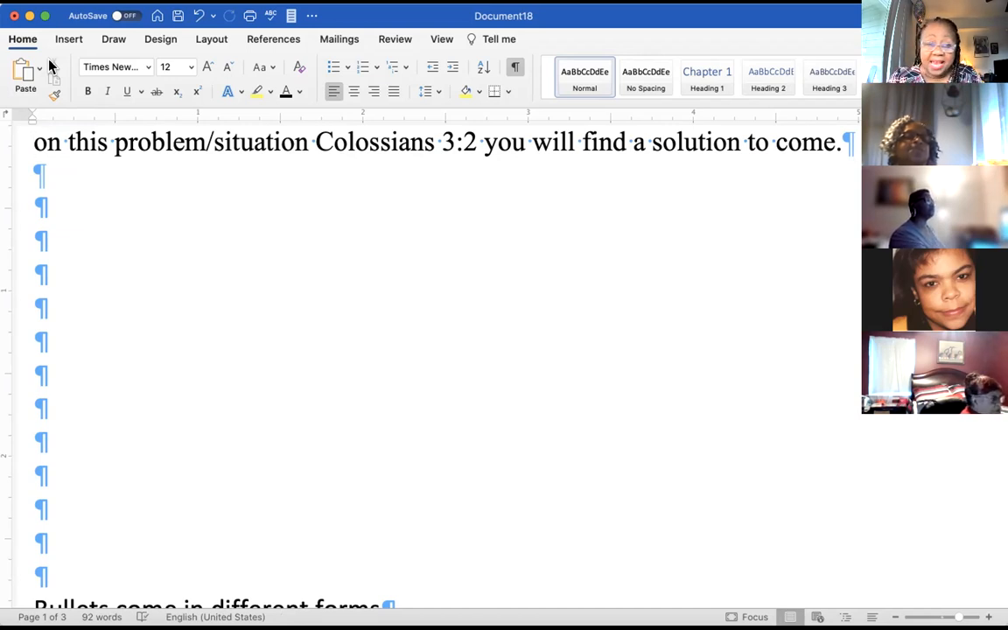
{"action": "type", "text": "Ina"}
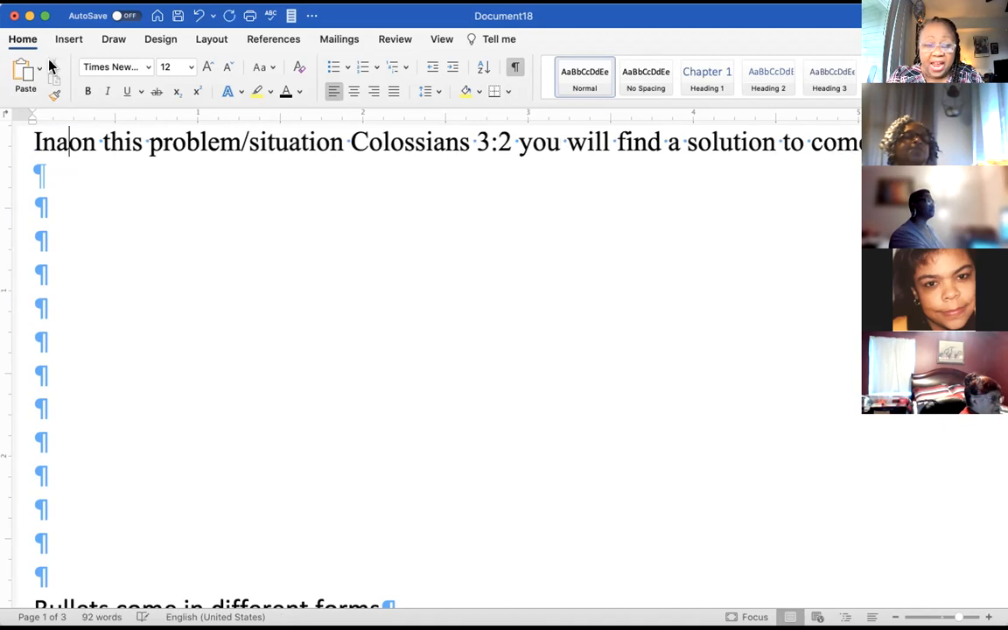
{"action": "type", "text": "pie"}
{"action": "key", "text": "BackSpace"}
{"action": "type", "text": "rw"}
{"action": "key", "text": "BackSpace"}
{"action": "key", "text": "BackSpace"}
{"action": "key", "text": "BackSpace"}
{"action": "key", "text": "BackSpace"}
{"action": "key", "text": "BackSpace"}
{"action": "type", "text": "a"}
{"action": "key", "text": "BackSpace"}
{"action": "type", "text": "spir"}
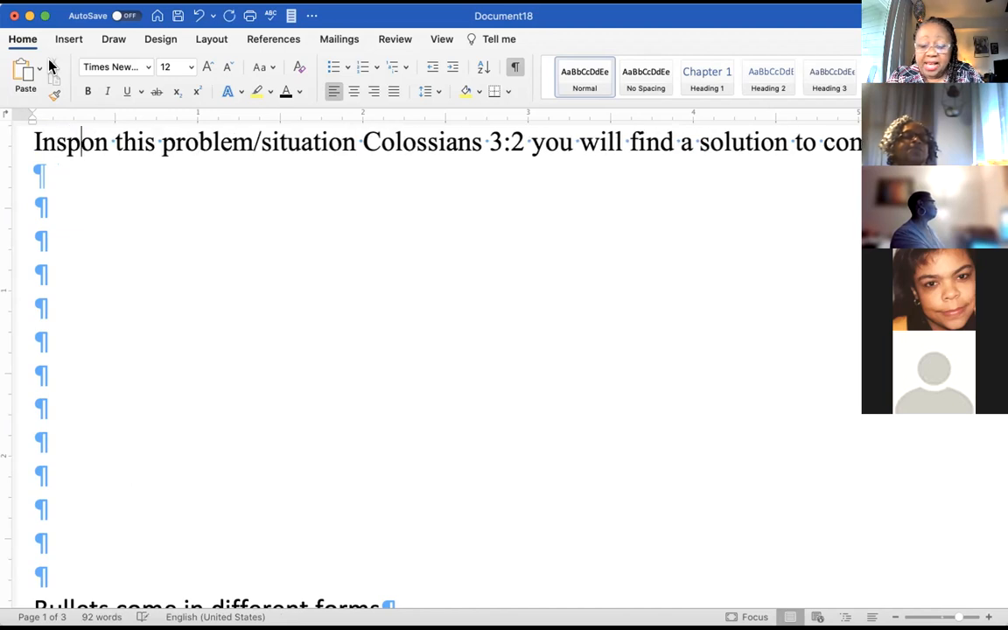
{"action": "type", "text": "e"}
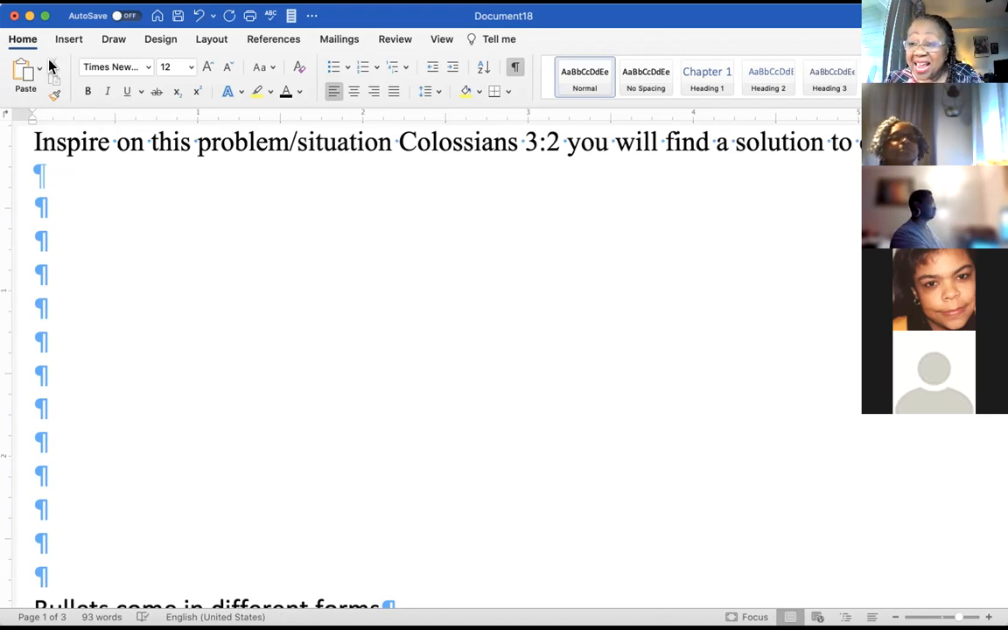
Undo the typed replacement and the cut at the start of the first line
{"action": "left_click", "coordinate": [196, 18]}
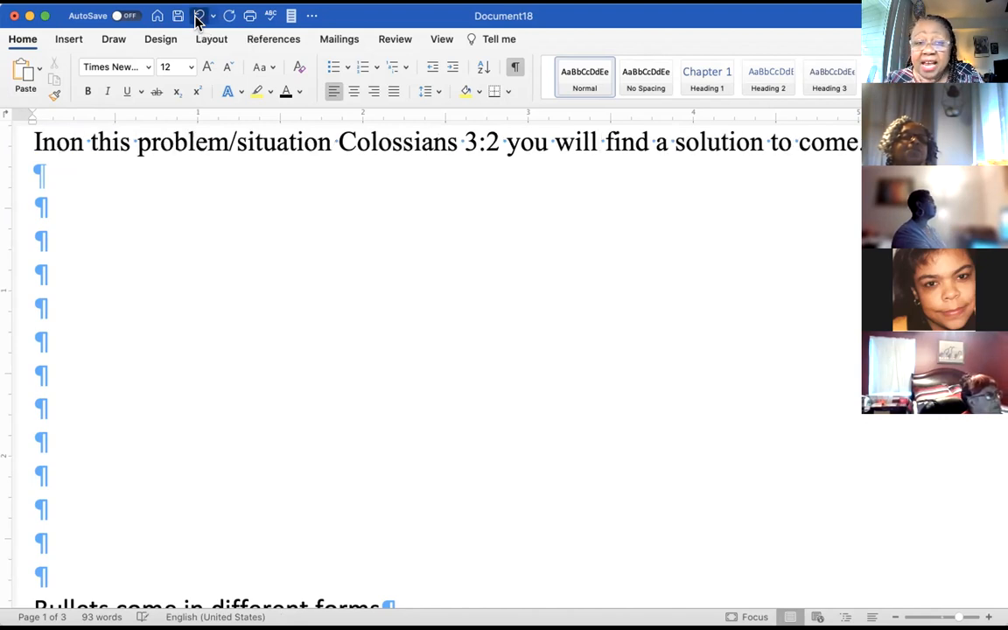
{"action": "left_click", "coordinate": [196, 18]}
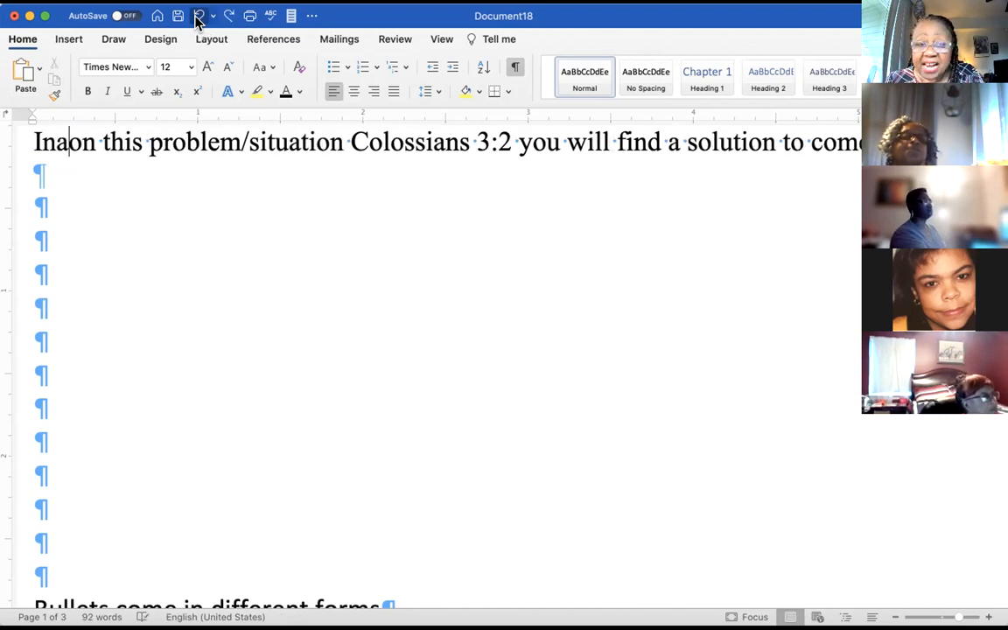
{"action": "left_click", "coordinate": [197, 18]}
{"action": "left_click", "coordinate": [198, 18]}
{"action": "left_click", "coordinate": [197, 18]}
{"action": "left_click", "coordinate": [198, 17]}
{"action": "left_click", "coordinate": [198, 18]}
{"action": "left_click", "coordinate": [198, 18]}
{"action": "left_click", "coordinate": [198, 18]}
{"action": "left_click", "coordinate": [198, 18]}
{"action": "left_click", "coordinate": [198, 18]}
{"action": "left_click", "coordinate": [197, 18]}
{"action": "left_click", "coordinate": [198, 17]}
{"action": "left_click", "coordinate": [198, 18]}
{"action": "left_click", "coordinate": [198, 18]}
{"action": "left_click", "coordinate": [198, 18]}
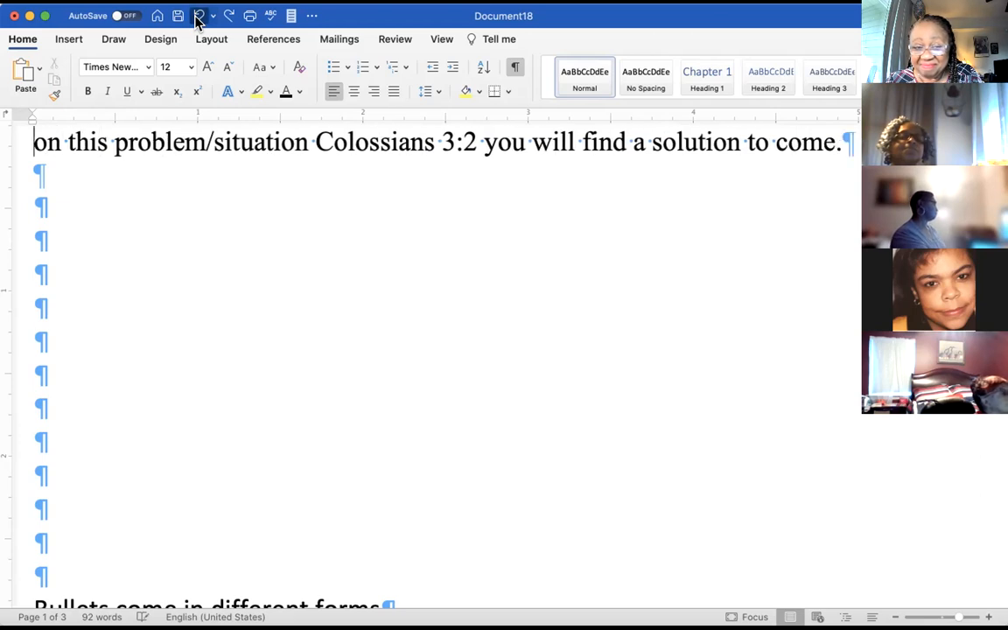
{"action": "left_click", "coordinate": [198, 18]}
{"action": "left_click", "coordinate": [56, 444]}
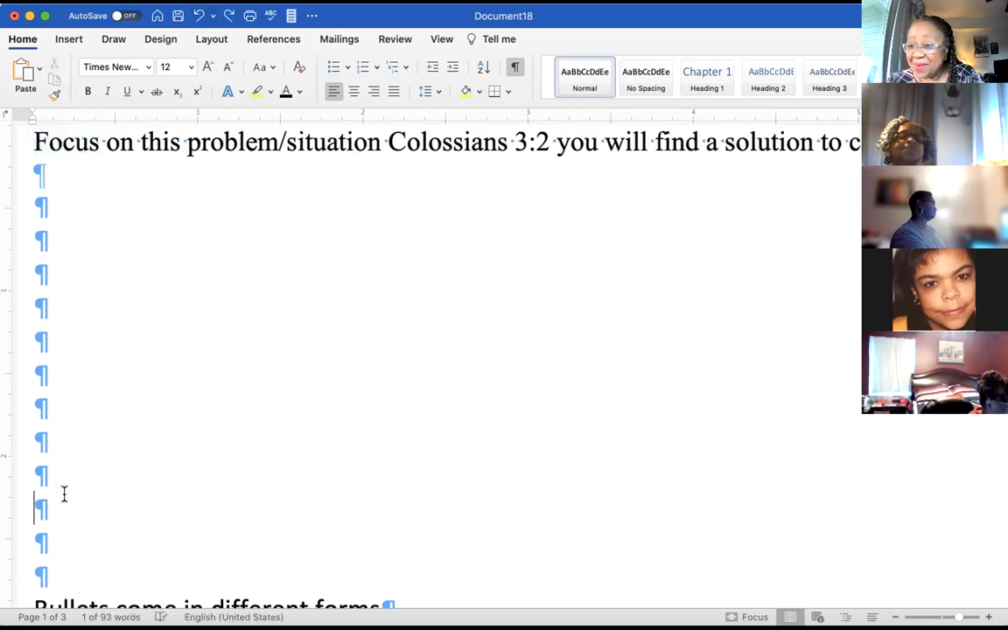
Copy the whole first sentence about Colossians 3:2 and paste it into the second empty paragraph below it
{"action": "double_click", "coordinate": [98, 132]}
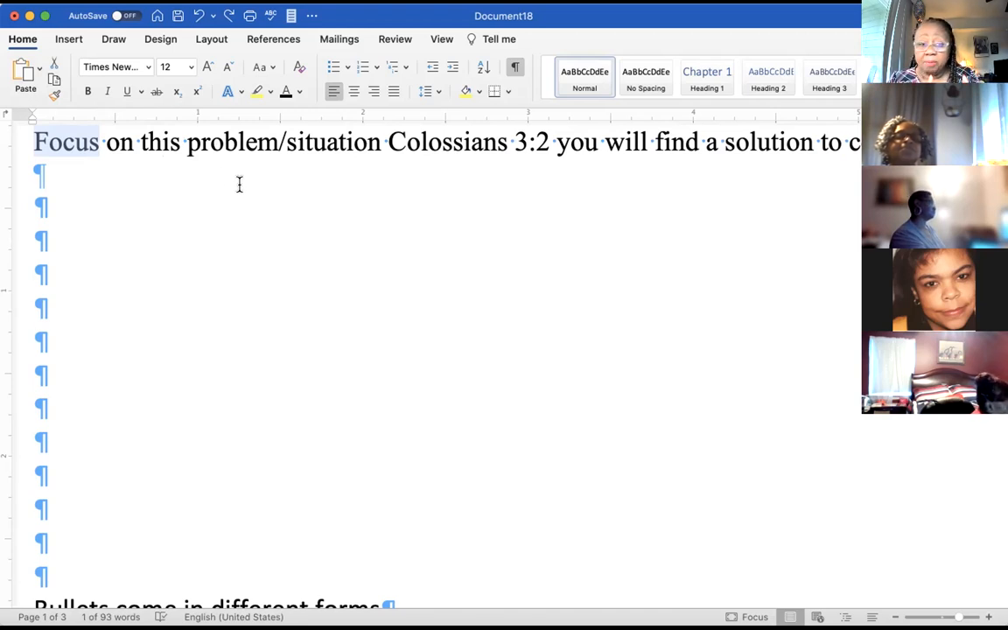
{"action": "left_click", "coordinate": [32, 142]}
{"action": "left_click_drag", "start_coordinate": [33, 138], "coordinate": [875, 138]}
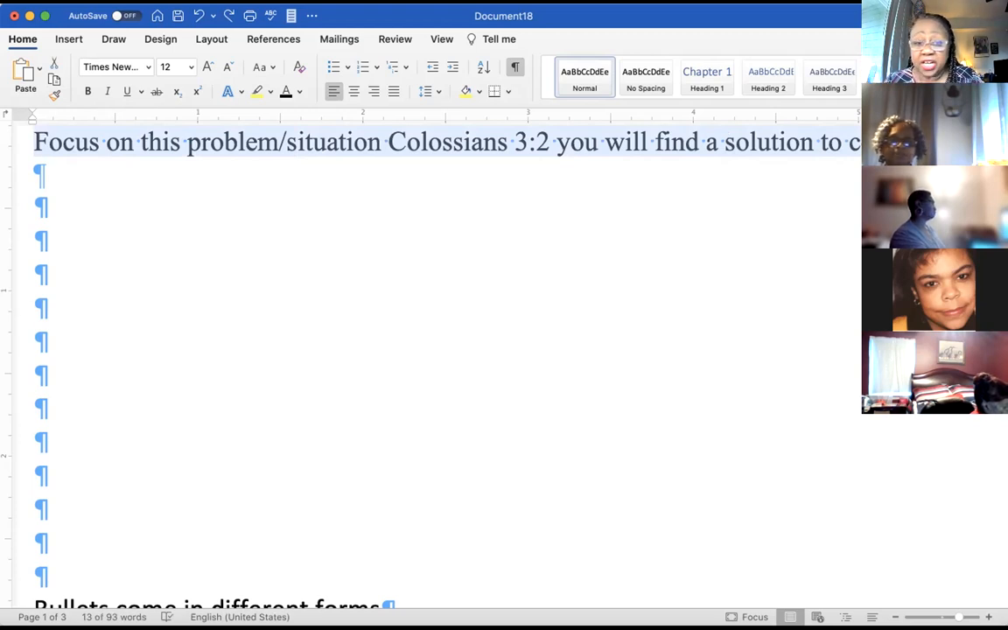
{"action": "left_click", "coordinate": [35, 137]}
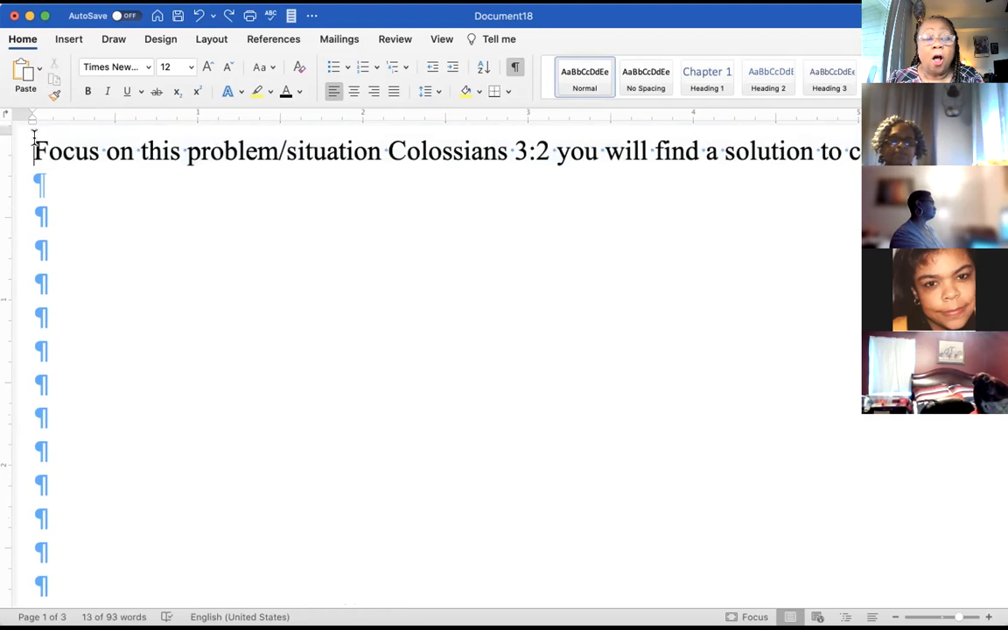
{"action": "left_click_drag", "start_coordinate": [30, 140], "coordinate": [853, 149]}
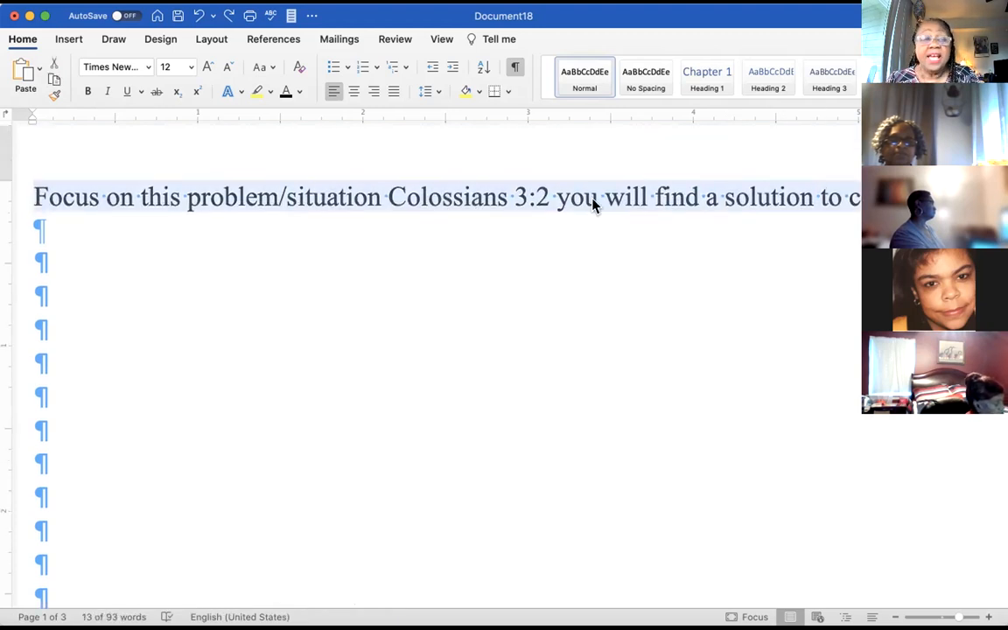
{"action": "left_click", "coordinate": [54, 84]}
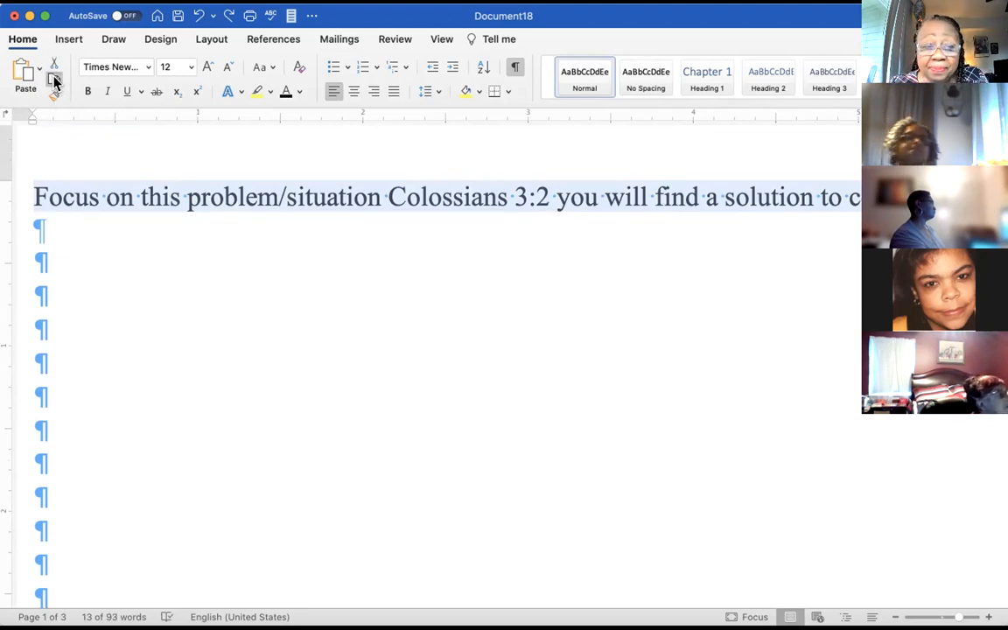
{"action": "left_click", "coordinate": [42, 253]}
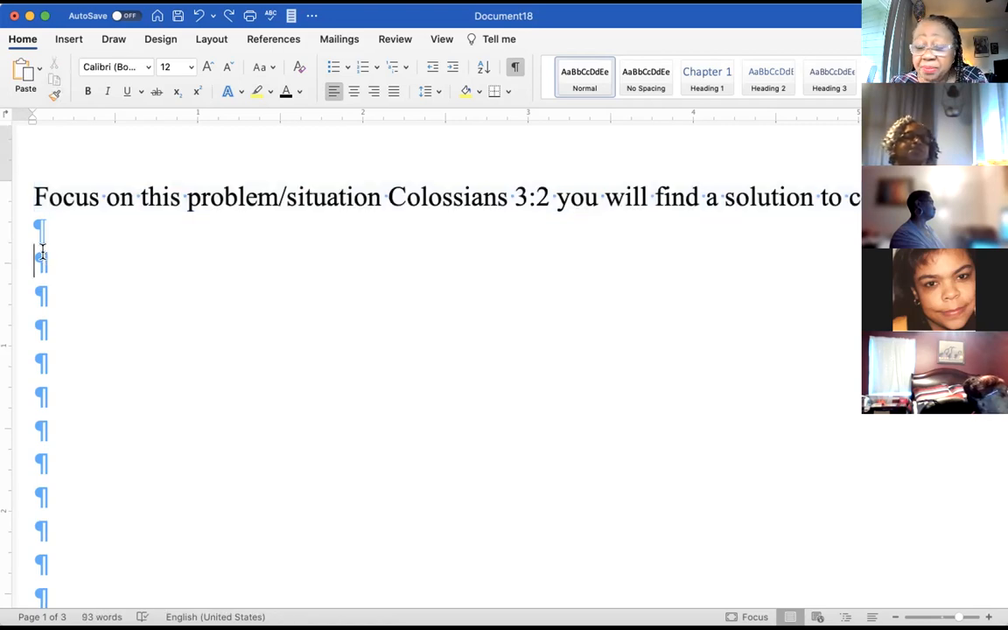
{"action": "right_click", "coordinate": [42, 259]}
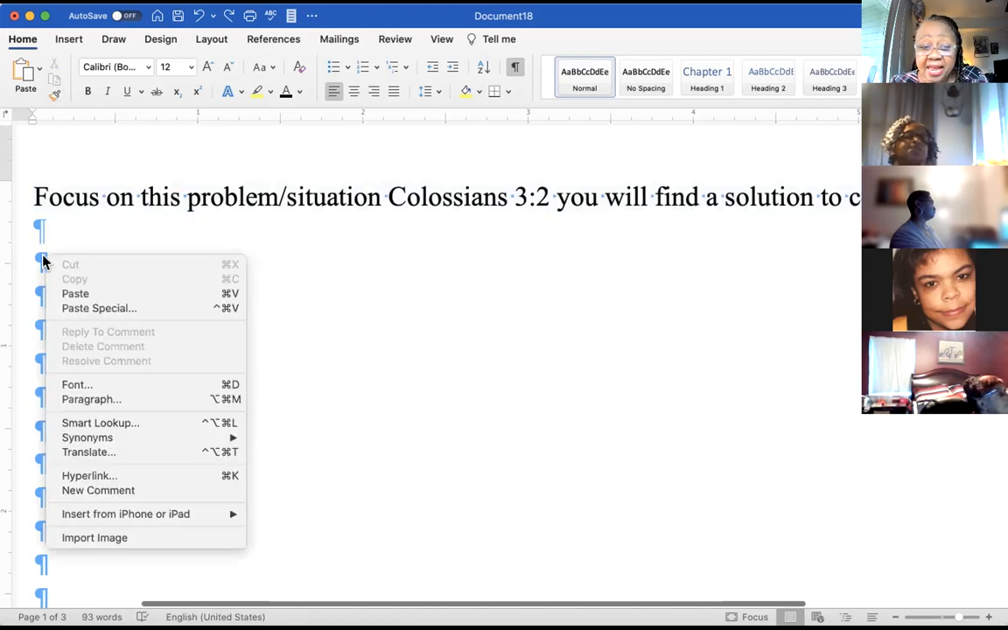
{"action": "left_click", "coordinate": [21, 75]}
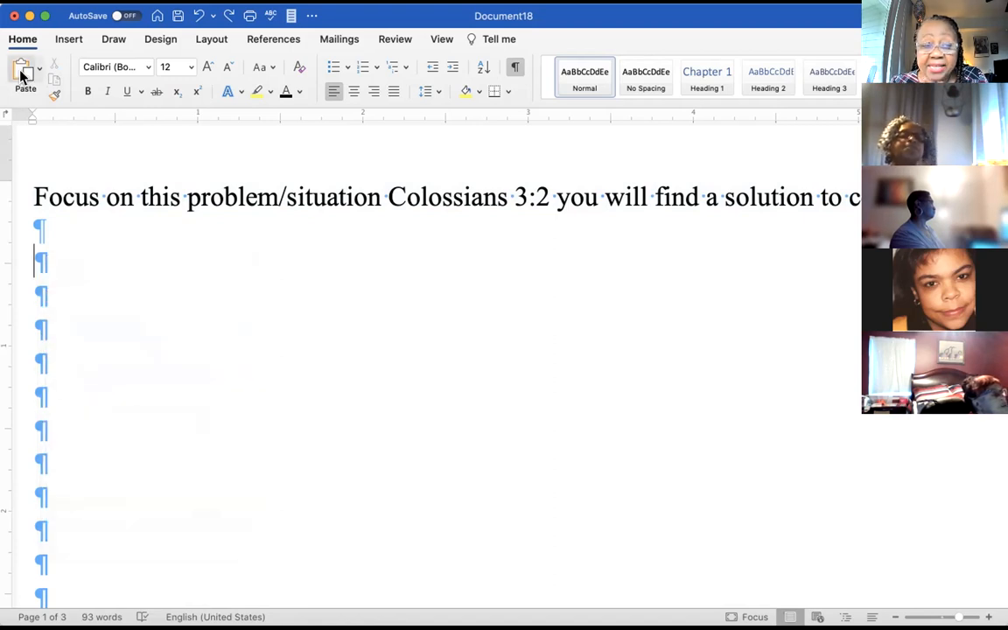
{"action": "left_click", "coordinate": [21, 75]}
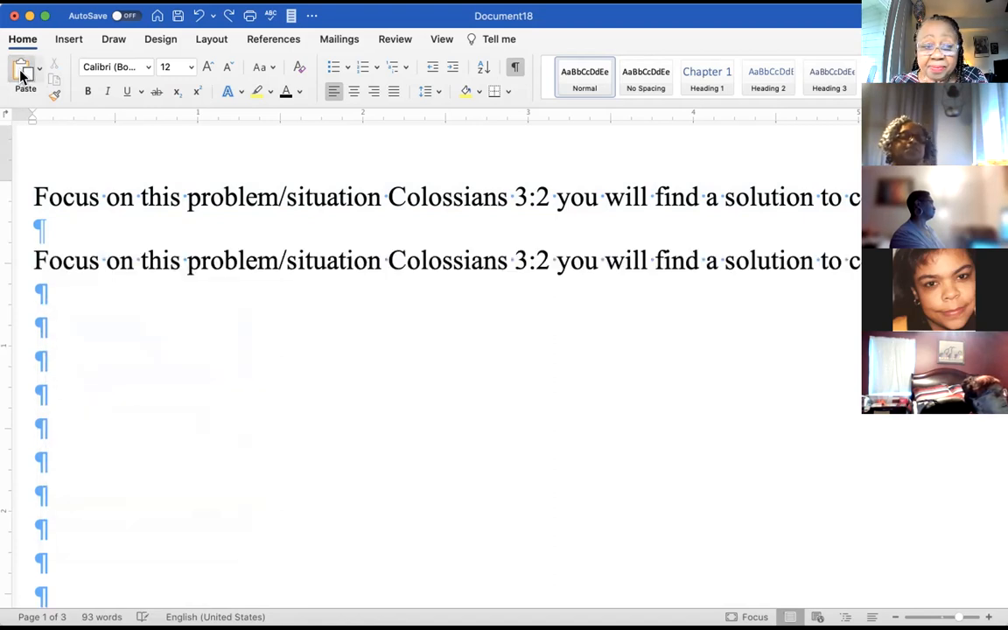
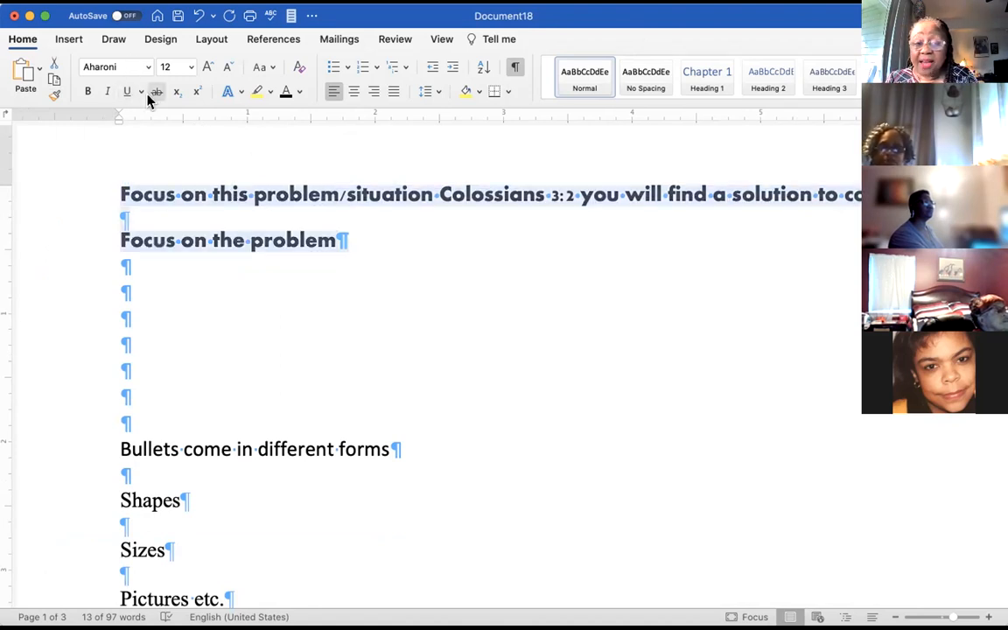
Change the font of the line "Focus on the problem" to Times New Roman
{"action": "left_click_drag", "start_coordinate": [345, 240], "coordinate": [96, 241]}
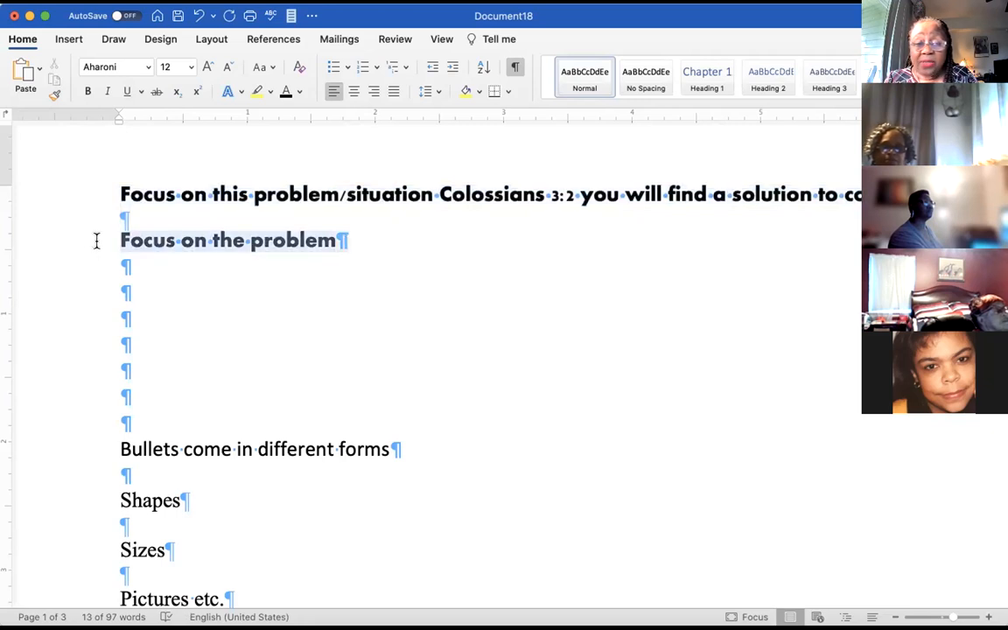
{"action": "left_click", "coordinate": [147, 67]}
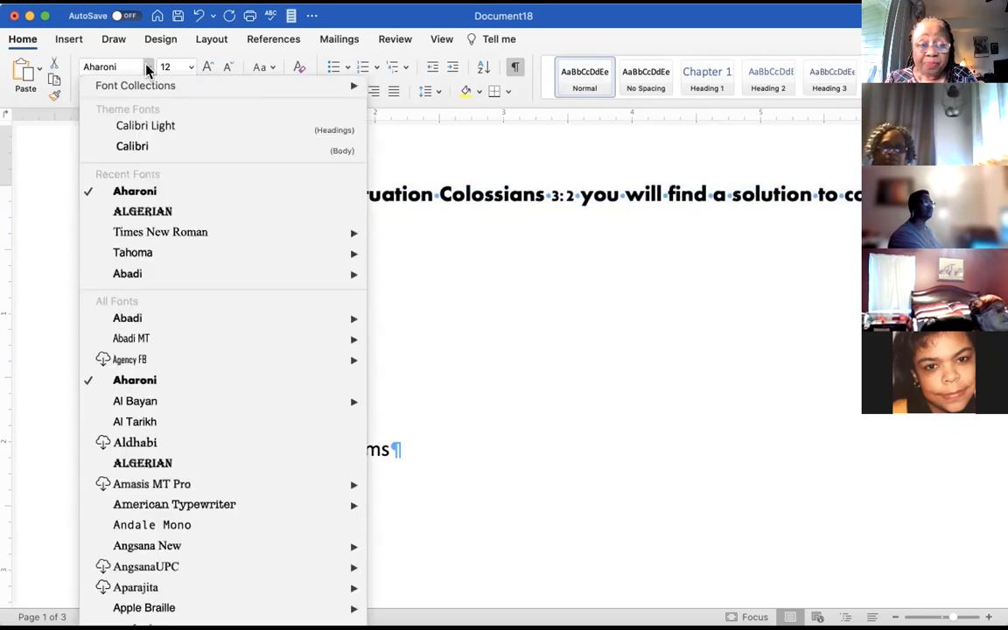
{"action": "left_click", "coordinate": [181, 231]}
{"action": "left_click", "coordinate": [514, 286]}
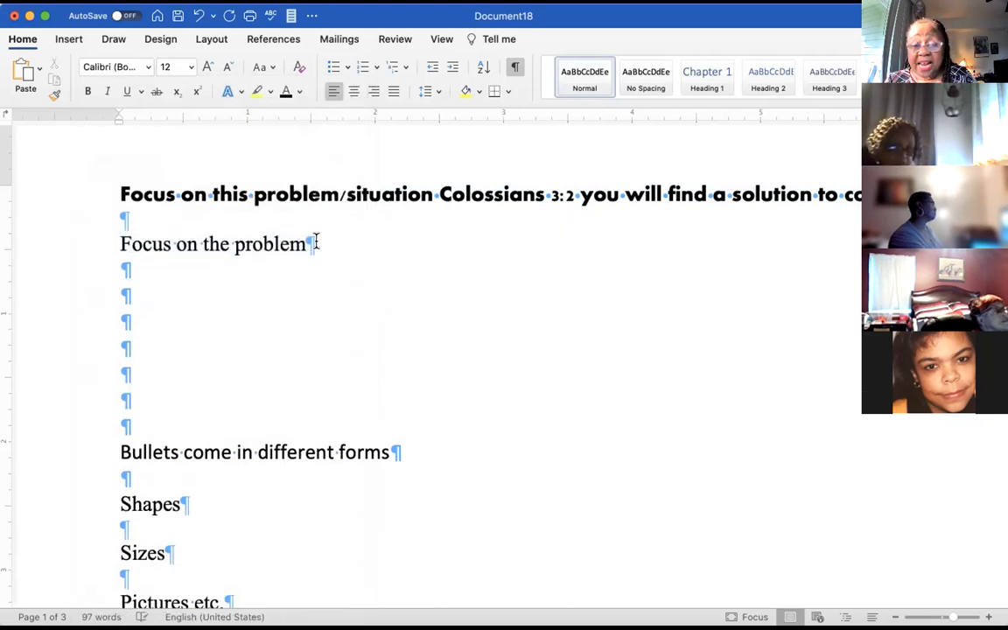
Copy the formatting of "Focus on the problem" onto the first sentence with Format Painter
{"action": "left_click_drag", "start_coordinate": [312, 241], "coordinate": [99, 229]}
{"action": "left_click", "coordinate": [54, 94]}
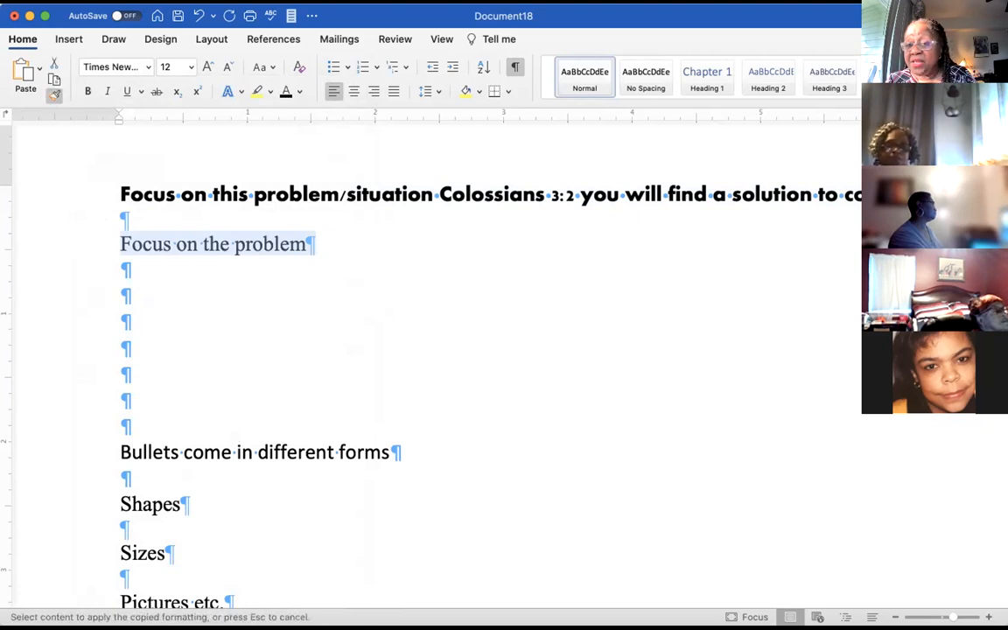
{"action": "left_click", "coordinate": [125, 244]}
{"action": "mouse_move", "coordinate": [857, 194]}
{"action": "left_mouse_down"}
{"action": "mouse_move", "coordinate": [500, 198]}
{"action": "mouse_move", "coordinate": [10, 159]}
{"action": "mouse_move", "coordinate": [13, 170]}
{"action": "left_mouse_up"}
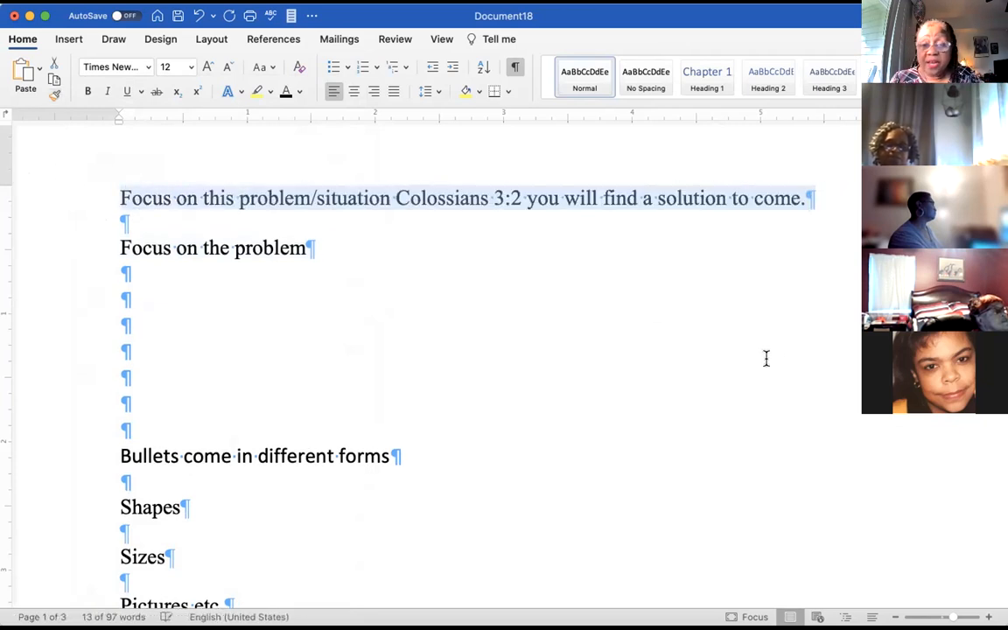
{"action": "left_click", "coordinate": [659, 296]}
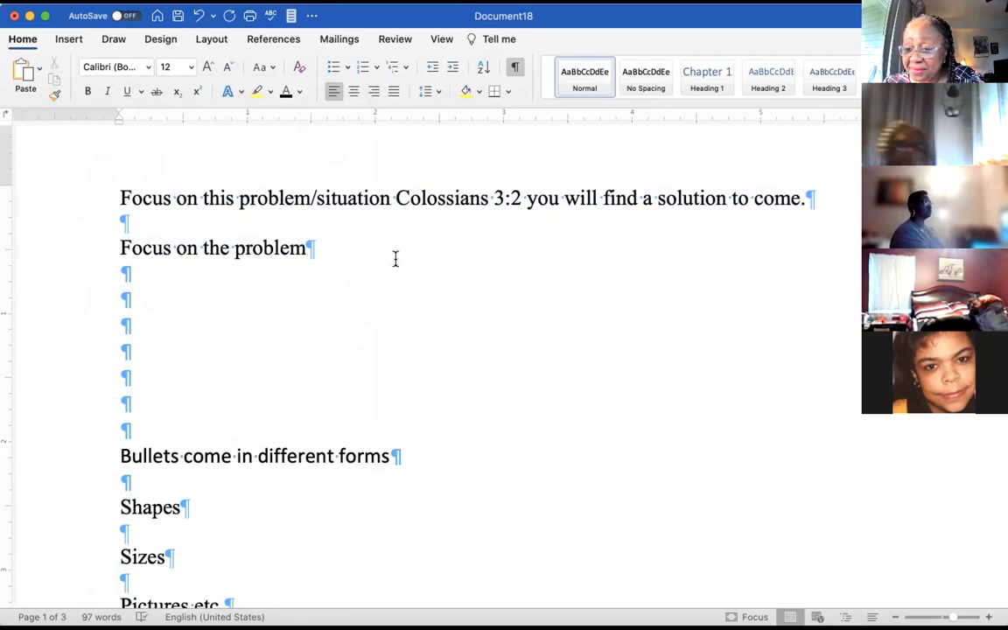
{"action": "left_click", "coordinate": [147, 68]}
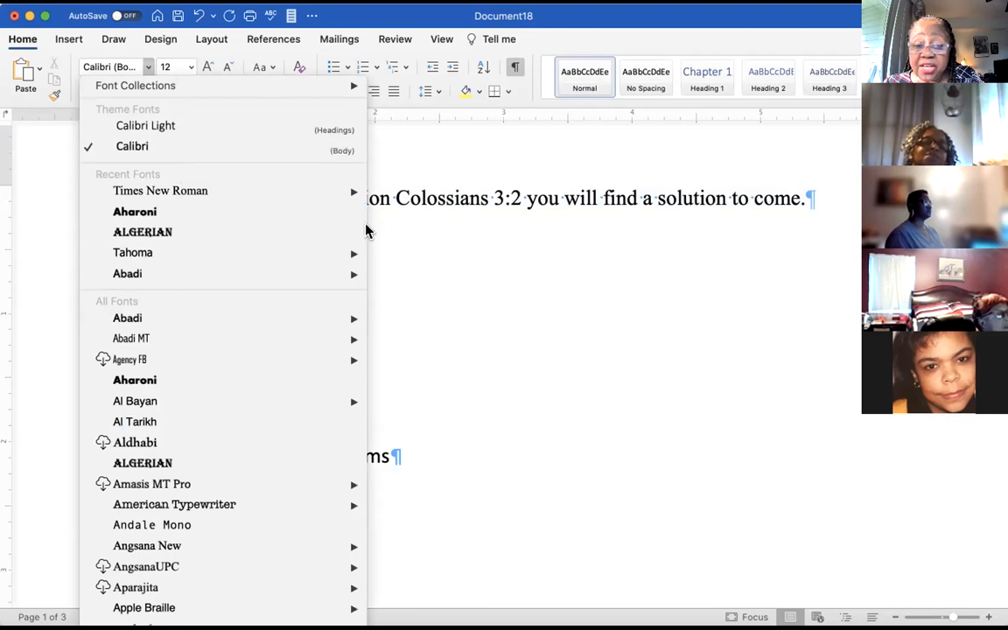
{"action": "left_click", "coordinate": [510, 275]}
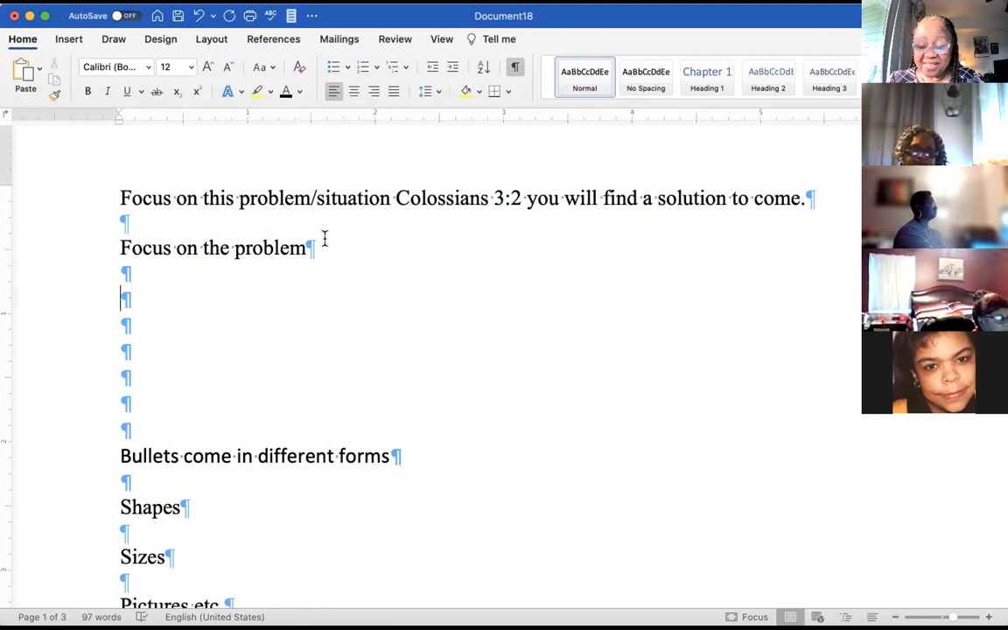
Select the line "Focus on the problem" and pick up its formatting with Format Painter
{"action": "left_click_drag", "start_coordinate": [322, 240], "coordinate": [113, 249]}
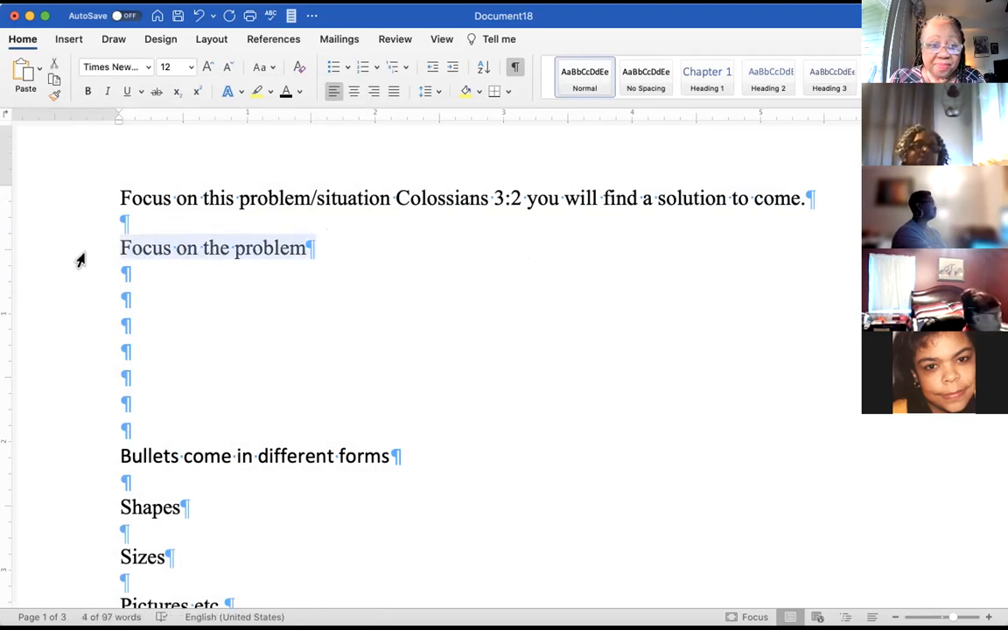
{"action": "left_click", "coordinate": [55, 96]}
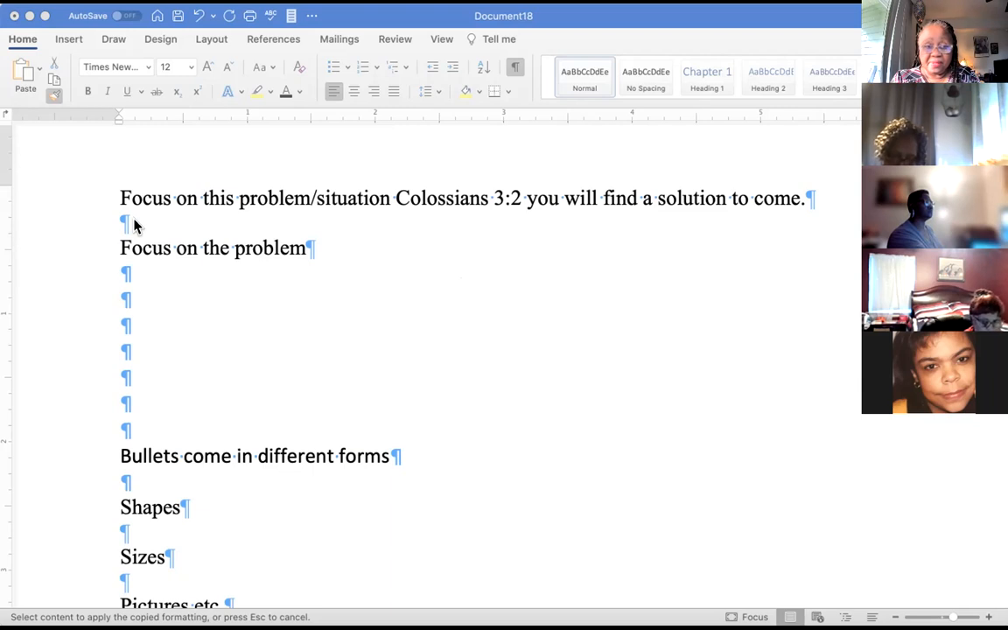
{"action": "left_click", "coordinate": [37, 74]}
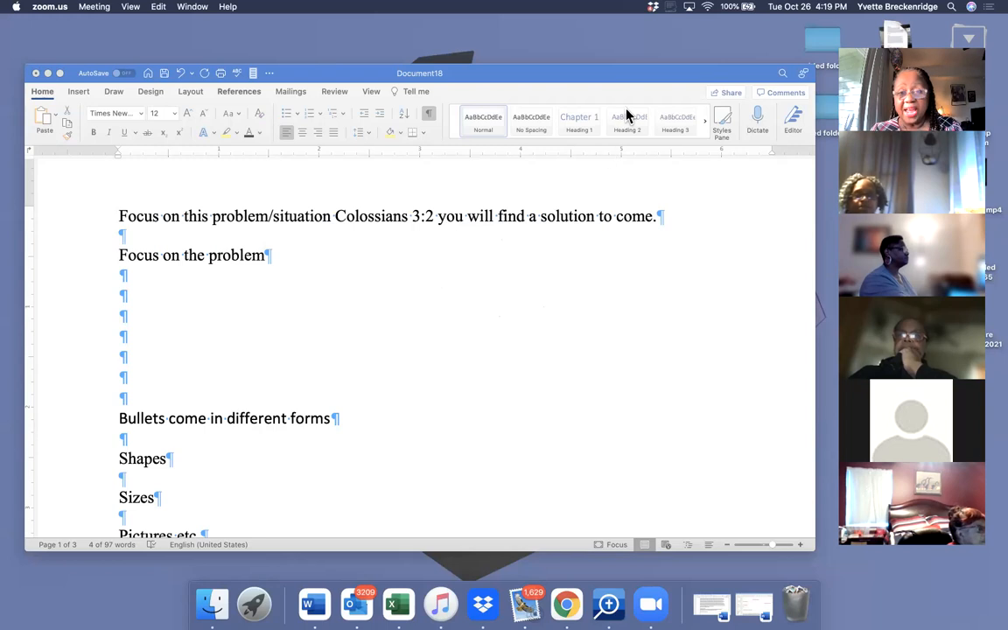
{"action": "left_click_drag", "start_coordinate": [652, 84], "coordinate": [662, 74]}
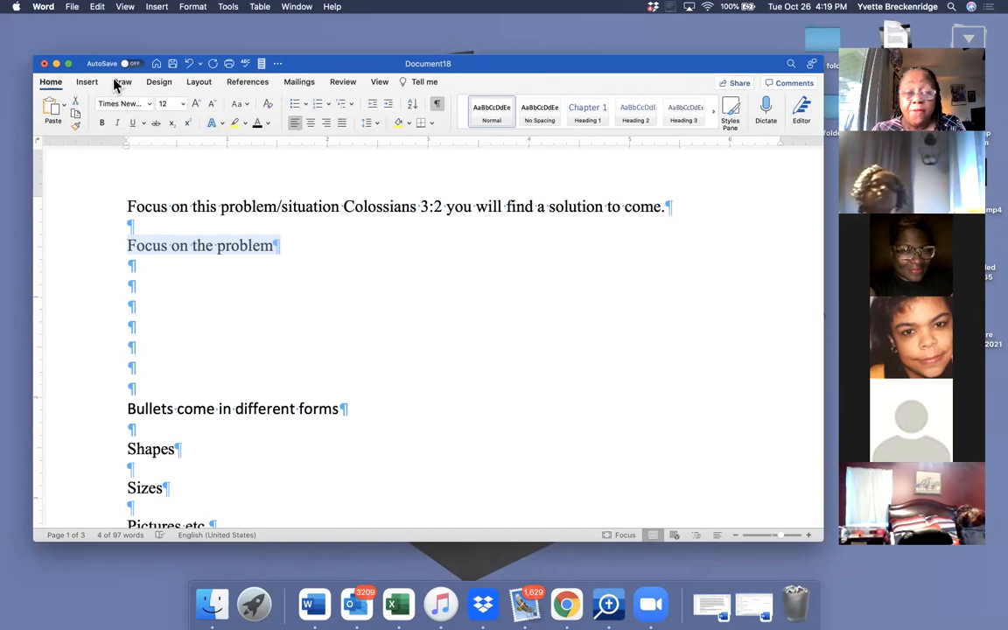
Browse the list of available fonts for the selected line, from the recent fonts down through the alphabetical entries
{"action": "left_click", "coordinate": [150, 104]}
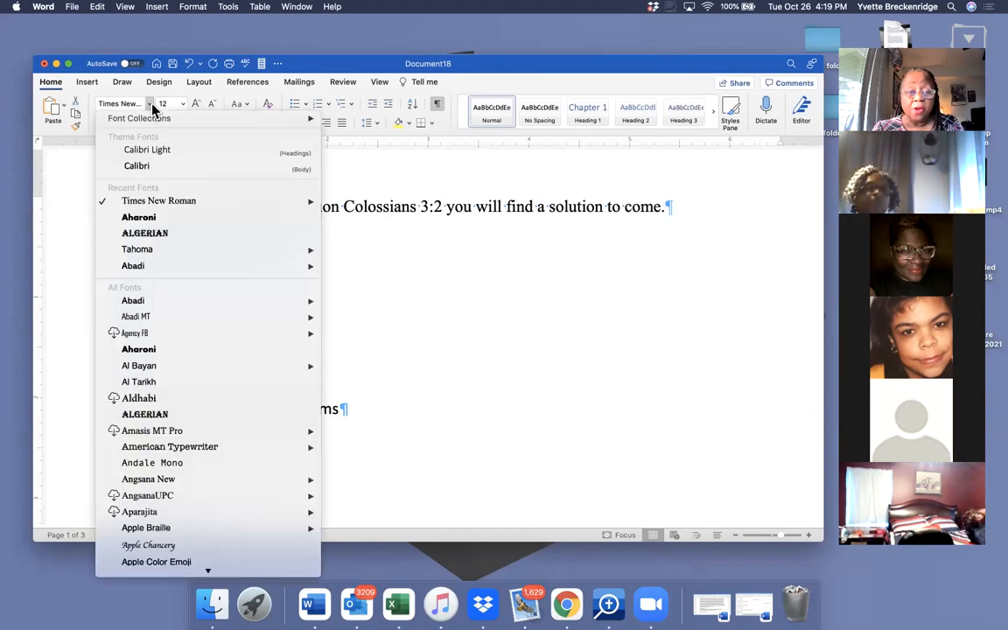
{"action": "mouse_move", "coordinate": [205, 341]}
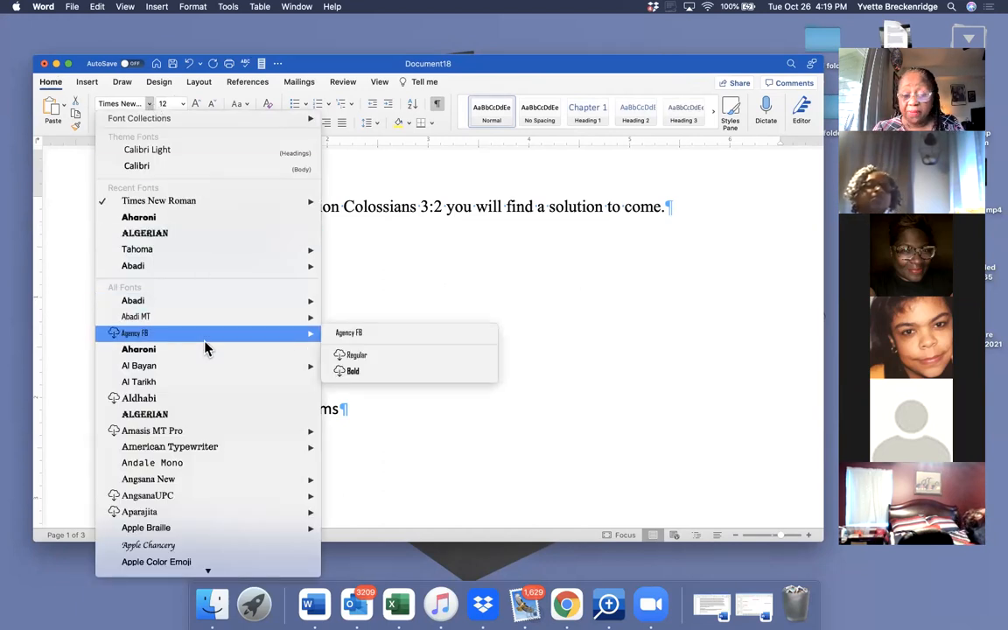
{"action": "key", "text": "Down"}
{"action": "key", "text": "Down"}
{"action": "key", "text": "Down"}
{"action": "key", "text": "Down"}
{"action": "key", "text": "Down"}
{"action": "key", "text": "Down"}
{"action": "key", "text": "Down"}
{"action": "key", "text": "Down"}
{"action": "key", "text": "Down"}
{"action": "key", "text": "Down"}
{"action": "key", "text": "Down"}
{"action": "key", "text": "Down"}
{"action": "key", "text": "Down"}
{"action": "key", "text": "Down"}
{"action": "key", "text": "Down"}
{"action": "key", "text": "Down"}
{"action": "key", "text": "Down"}
{"action": "key", "text": "Down"}
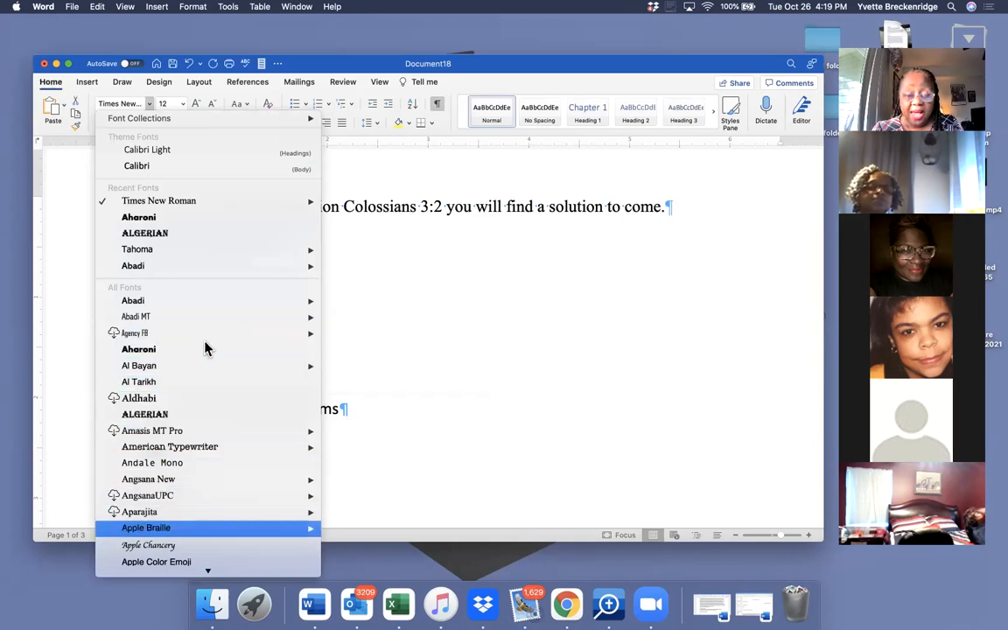
{"action": "key", "text": "Down"}
{"action": "key", "text": "Down"}
{"action": "key", "text": "Down"}
{"action": "key", "text": "Down"}
{"action": "key", "text": "Down"}
{"action": "key", "text": "Down"}
{"action": "key", "text": "Down"}
{"action": "key", "text": "Down"}
{"action": "key", "text": "Down"}
{"action": "key", "text": "Down"}
{"action": "key", "text": "Down"}
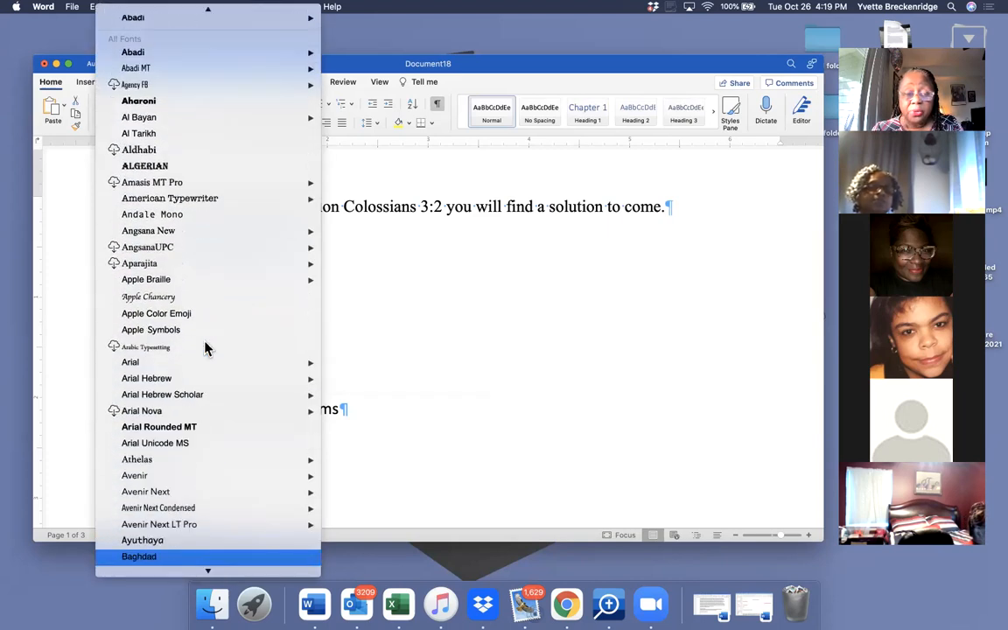
{"action": "key", "text": "Down"}
{"action": "key", "text": "Down"}
{"action": "key", "text": "Down"}
{"action": "key", "text": "Down"}
{"action": "key", "text": "Down"}
{"action": "key", "text": "Down"}
{"action": "key", "text": "Down"}
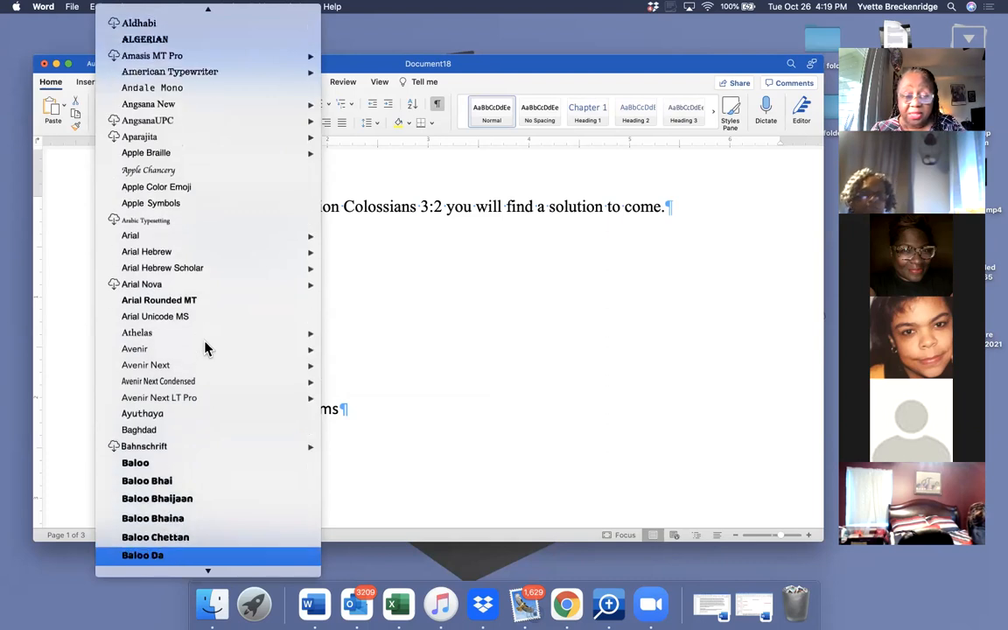
{"action": "key", "text": "Down"}
{"action": "key", "text": "Down"}
{"action": "key", "text": "Down"}
{"action": "key", "text": "Down"}
{"action": "key", "text": "Down"}
{"action": "key", "text": "Down"}
{"action": "key", "text": "Down"}
{"action": "key", "text": "Down"}
{"action": "key", "text": "Down"}
{"action": "key", "text": "Down"}
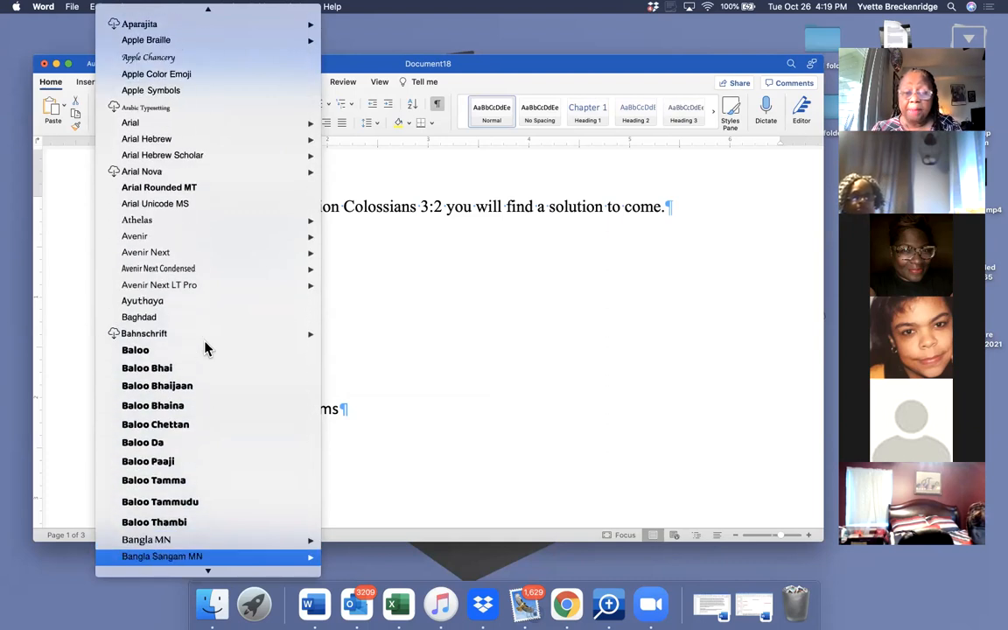
{"action": "key", "text": "Down"}
{"action": "key", "text": "Down"}
{"action": "key", "text": "Down"}
{"action": "key", "text": "Down"}
{"action": "key", "text": "Down"}
{"action": "key", "text": "Down"}
{"action": "key", "text": "Down"}
{"action": "key", "text": "Down"}
{"action": "key", "text": "Down"}
{"action": "key", "text": "Down"}
{"action": "key", "text": "Down"}
{"action": "key", "text": "Down"}
{"action": "key", "text": "Down"}
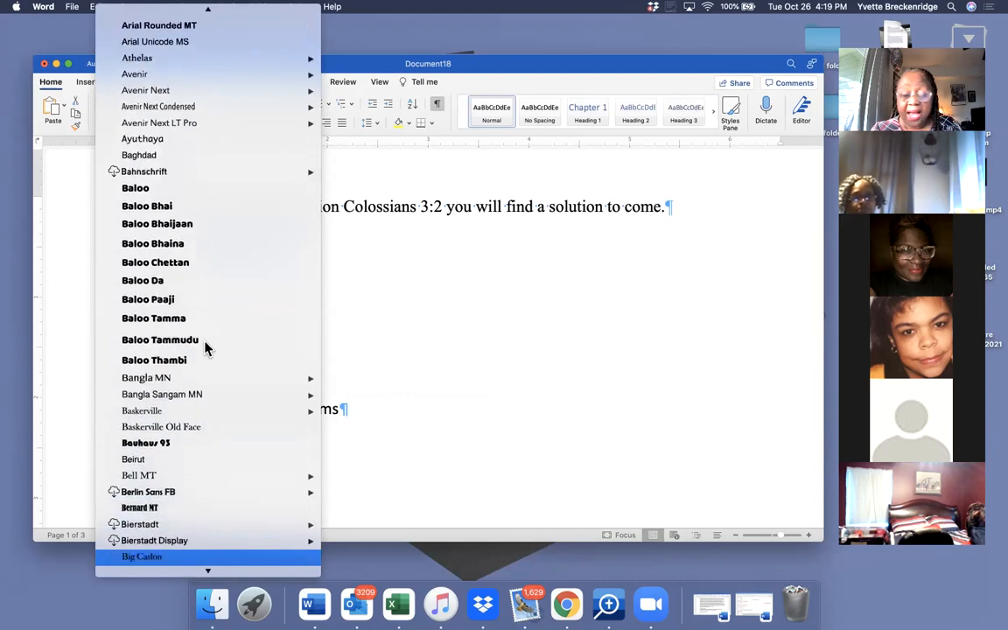
{"action": "key", "text": "Down"}
{"action": "key", "text": "Down"}
{"action": "key", "text": "Down"}
{"action": "key", "text": "Down"}
{"action": "key", "text": "Down"}
{"action": "key", "text": "Down"}
{"action": "key", "text": "Down"}
{"action": "key", "text": "Down"}
{"action": "key", "text": "Down"}
{"action": "key", "text": "Down"}
{"action": "key", "text": "Down"}
{"action": "key", "text": "Down"}
{"action": "key", "text": "Down"}
{"action": "key", "text": "Down"}
{"action": "key", "text": "Down"}
{"action": "key", "text": "Down"}
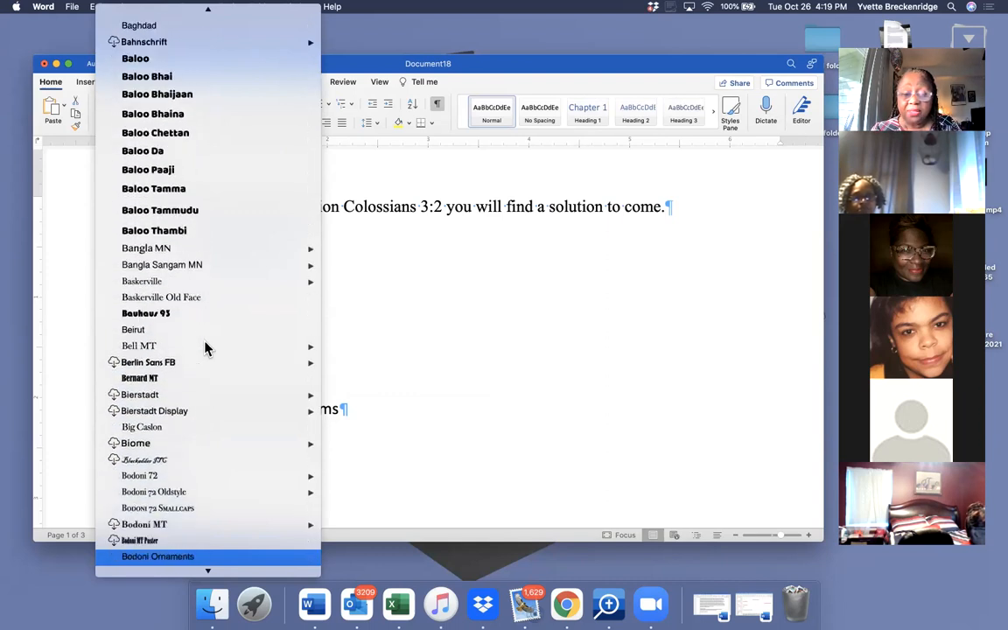
{"action": "key", "text": "Down"}
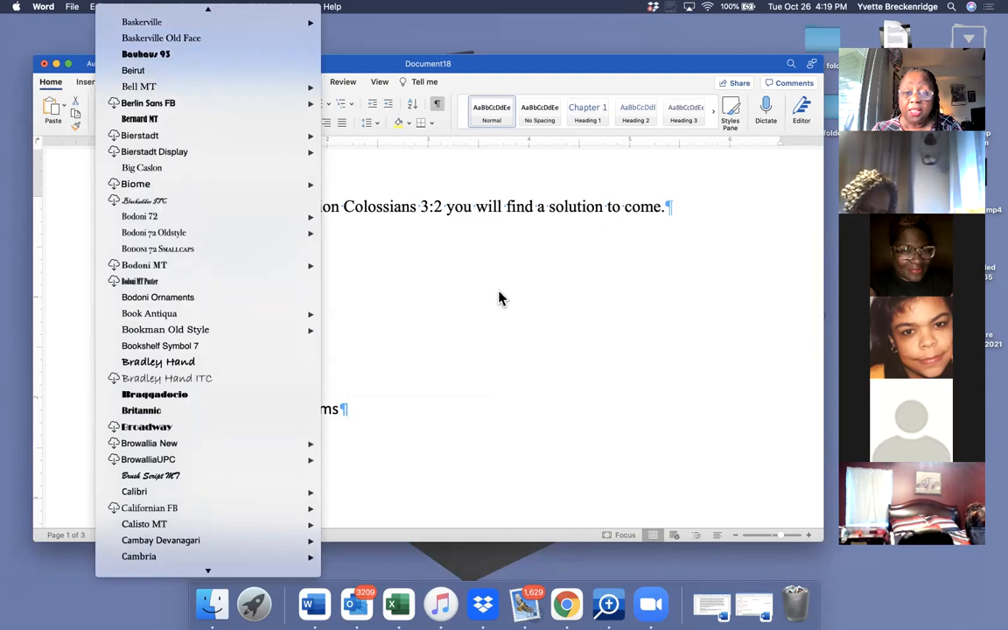
{"action": "key", "text": "Escape"}
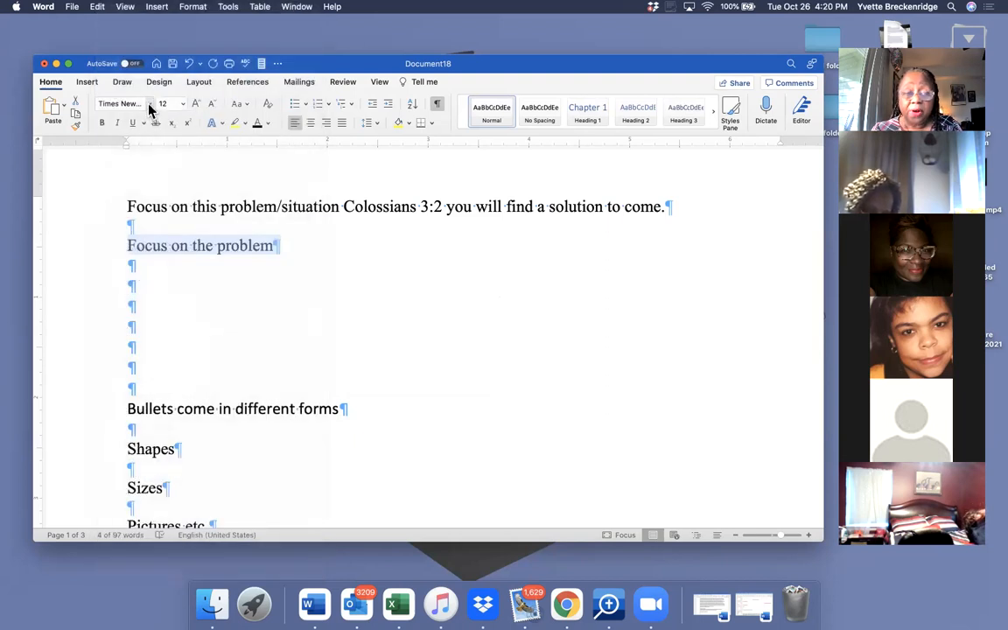
Examine the font collections, such as Fun and PDF, and look through the full font list again
{"action": "left_click", "coordinate": [151, 105]}
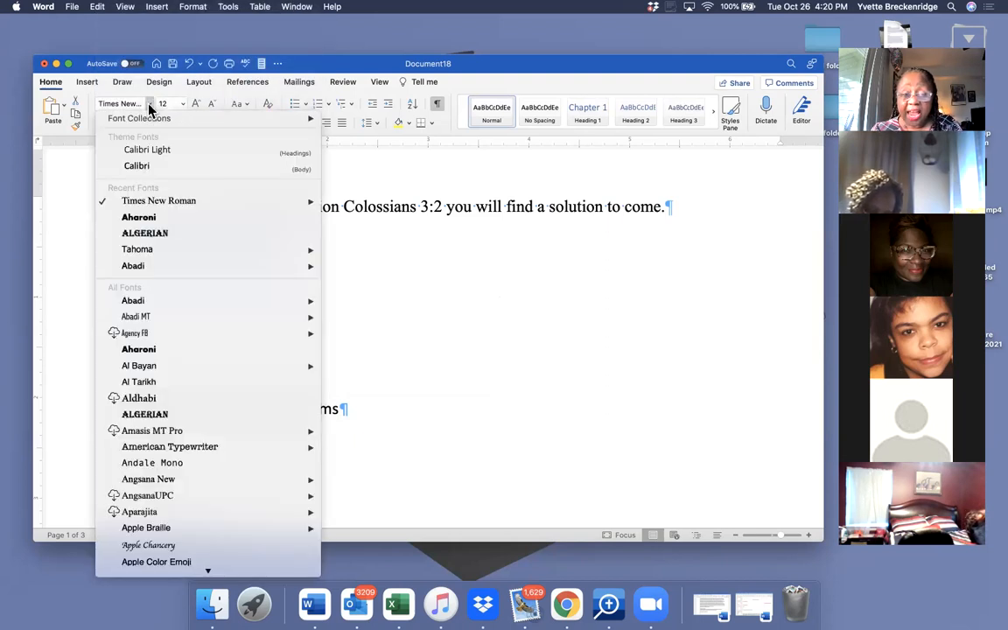
{"action": "mouse_move", "coordinate": [150, 121]}
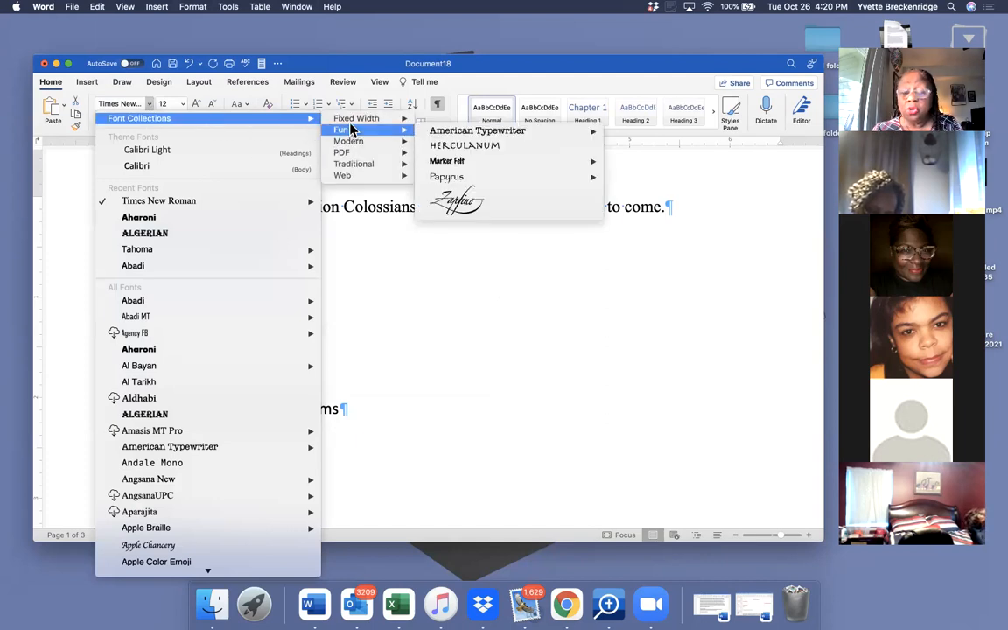
{"action": "mouse_move", "coordinate": [349, 123]}
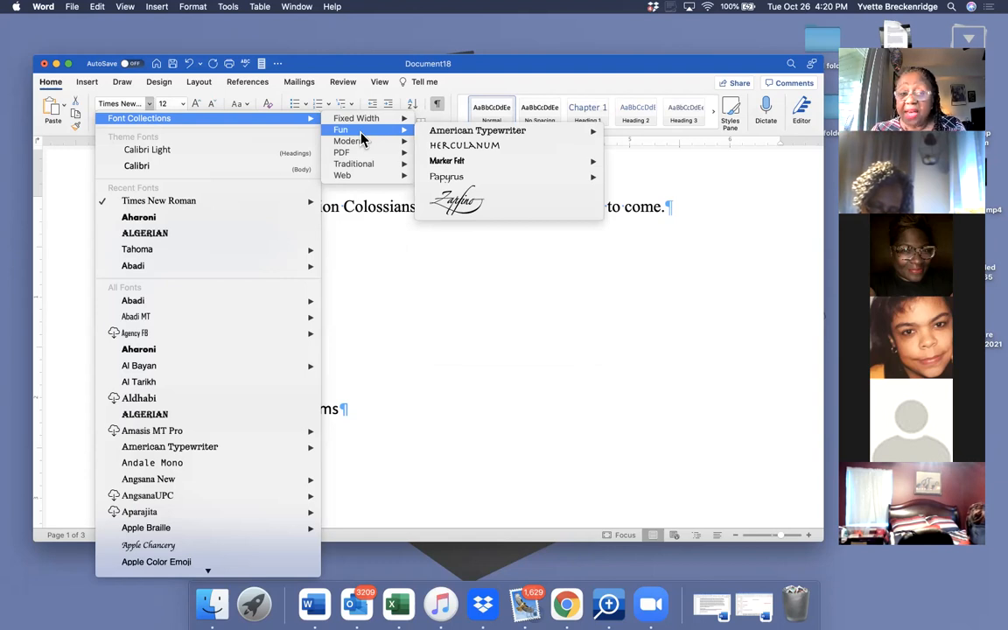
{"action": "mouse_move", "coordinate": [365, 150]}
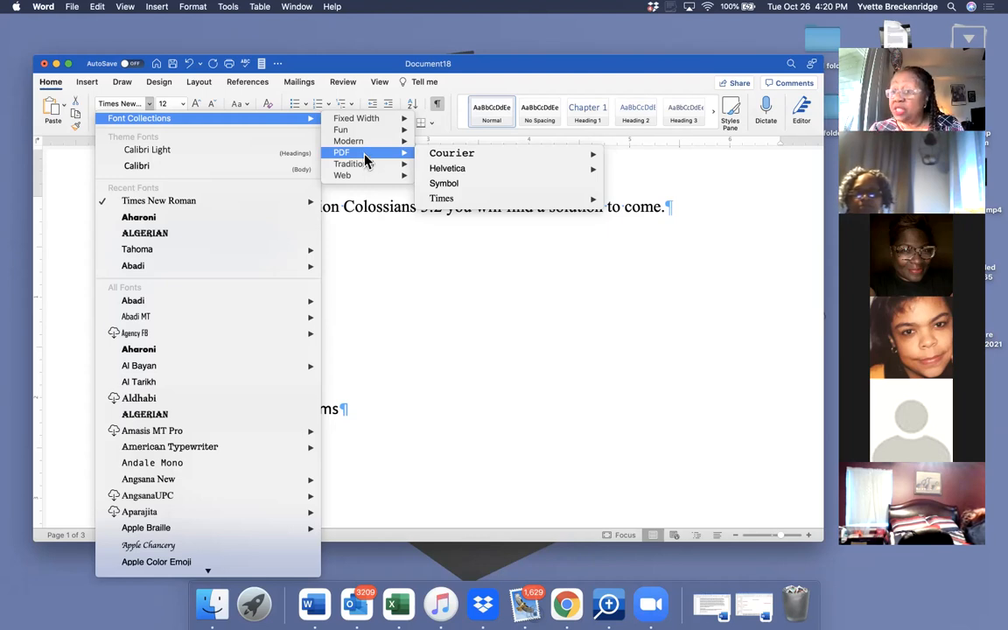
{"action": "left_click", "coordinate": [394, 304]}
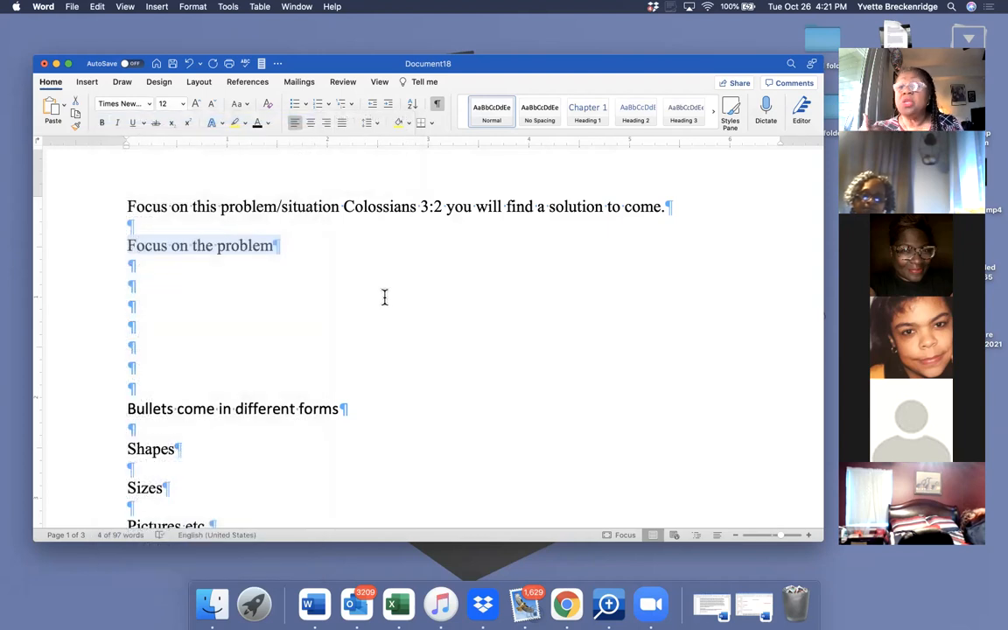
{"action": "left_click", "coordinate": [149, 105]}
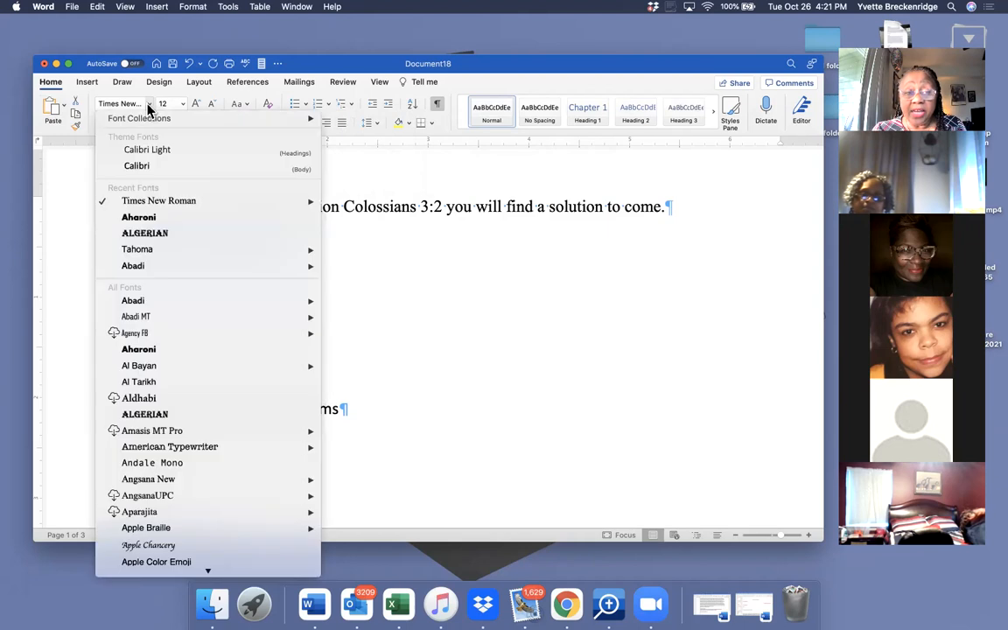
{"action": "mouse_move", "coordinate": [144, 118]}
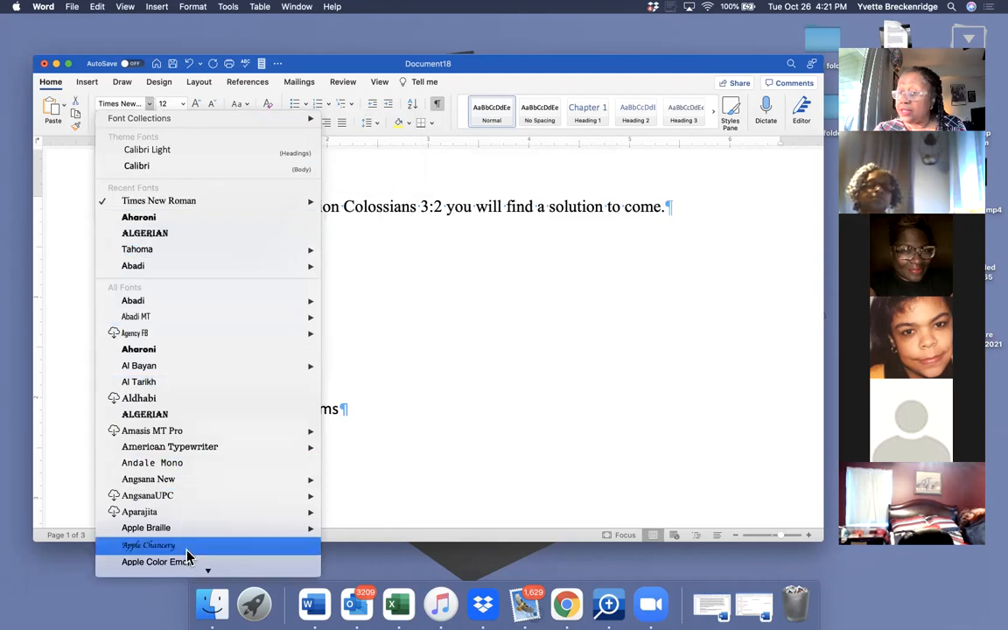
{"action": "mouse_move", "coordinate": [188, 570]}
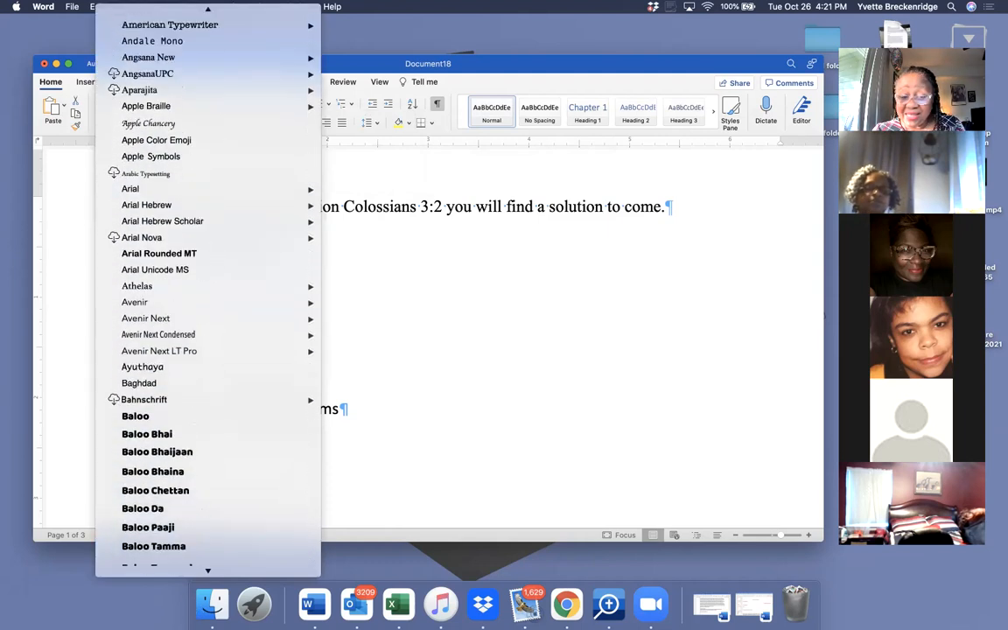
{"action": "left_click", "coordinate": [420, 350]}
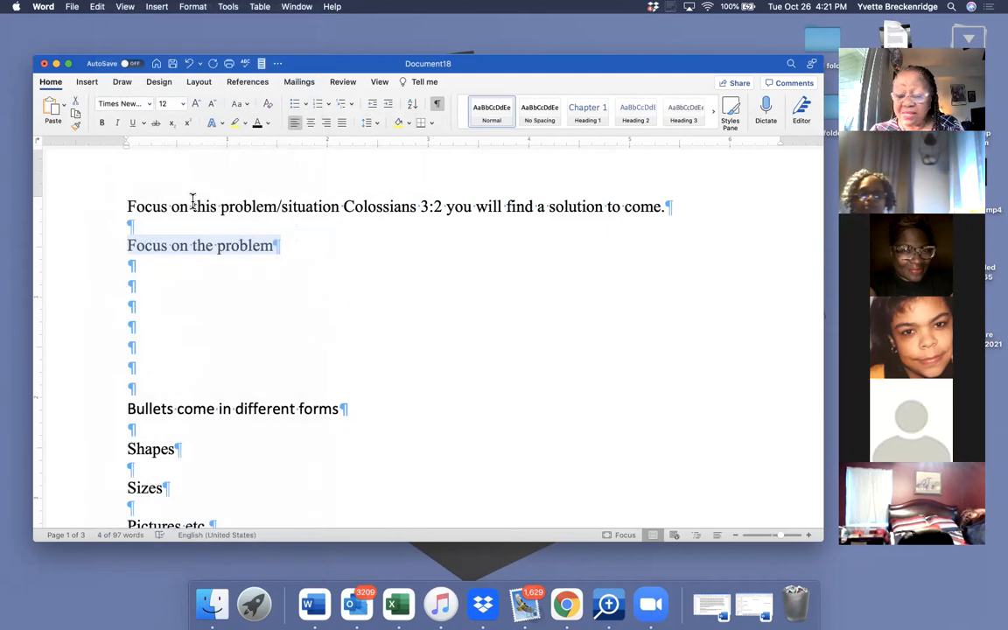
Set the font size of "Focus on the problem" to 24
{"action": "left_click", "coordinate": [183, 105]}
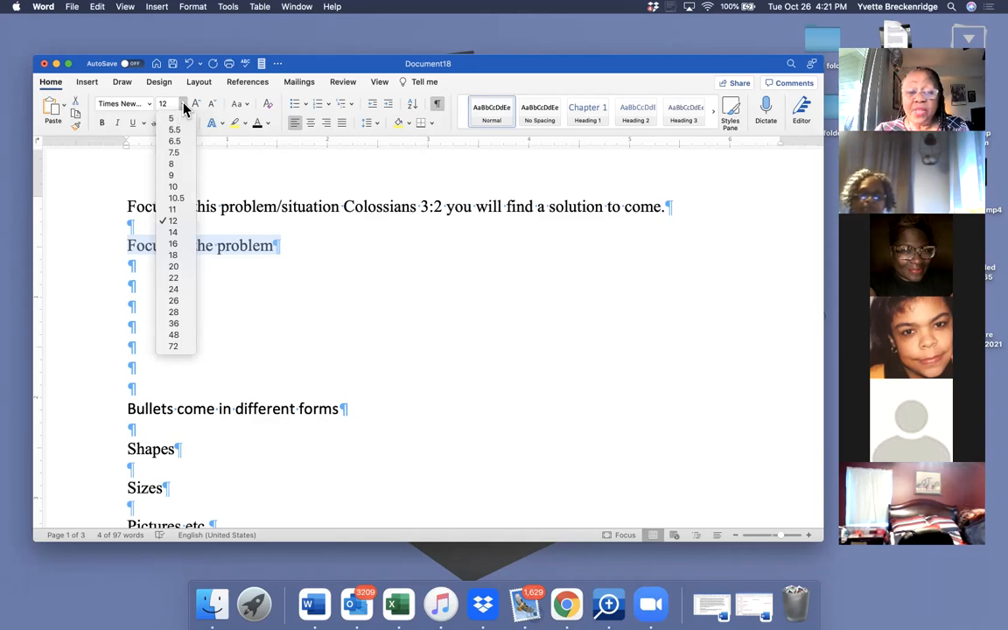
{"action": "left_click", "coordinate": [180, 291]}
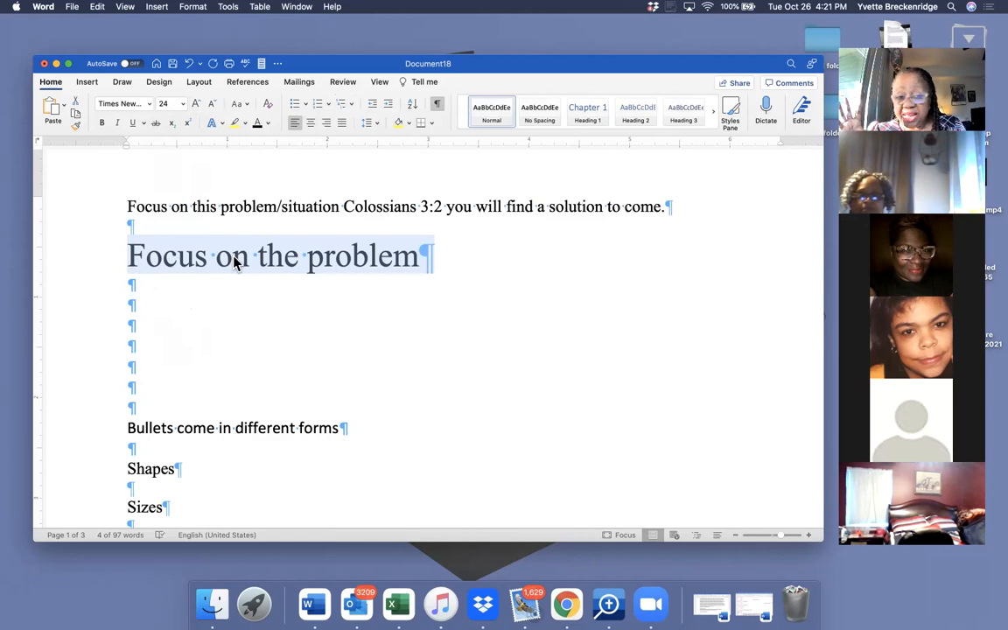
{"action": "left_click", "coordinate": [182, 103]}
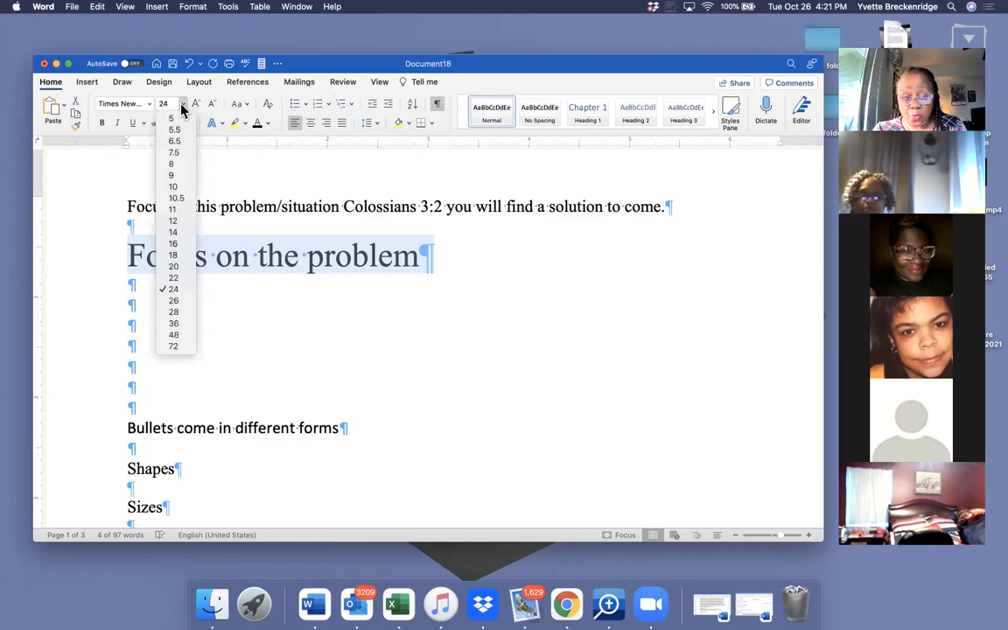
Review the font, style, size, colour and effects settings of "Focus on the problem" in the Font dialog
{"action": "right_click", "coordinate": [398, 265]}
{"action": "right_click", "coordinate": [396, 266]}
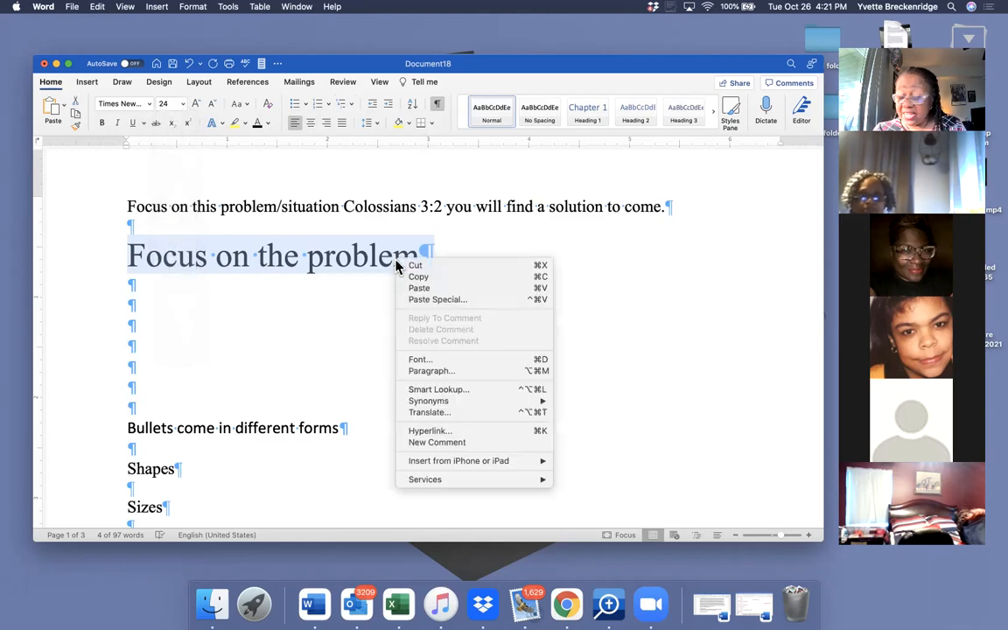
{"action": "left_click", "coordinate": [432, 362]}
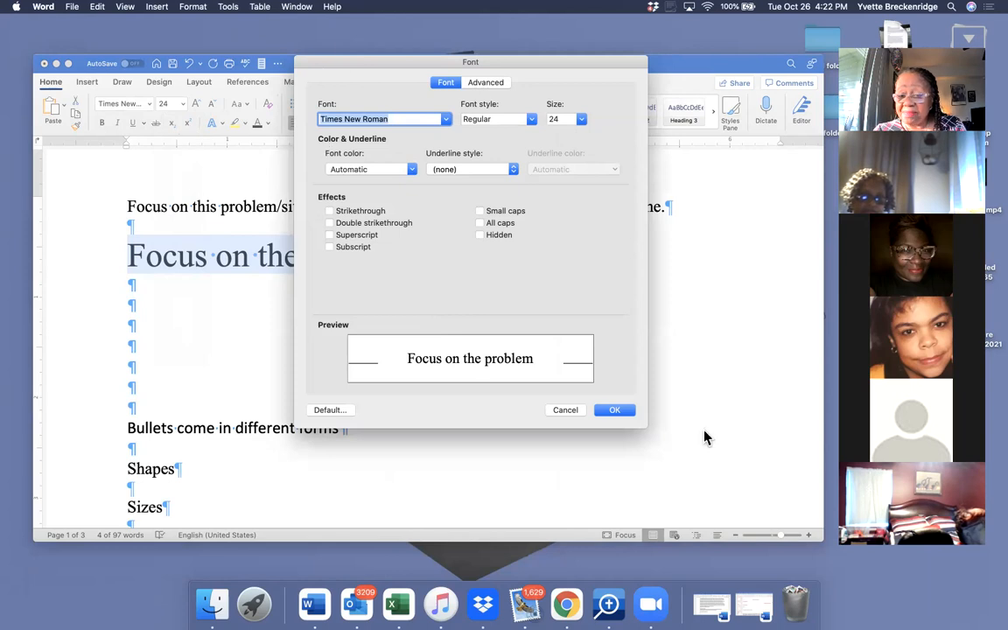
{"action": "left_click", "coordinate": [617, 411]}
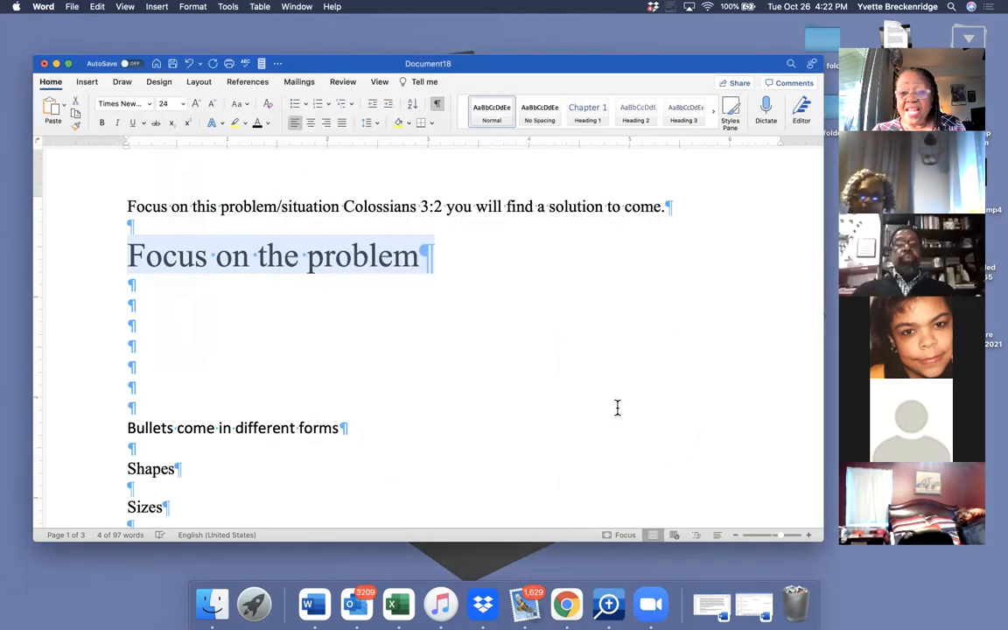
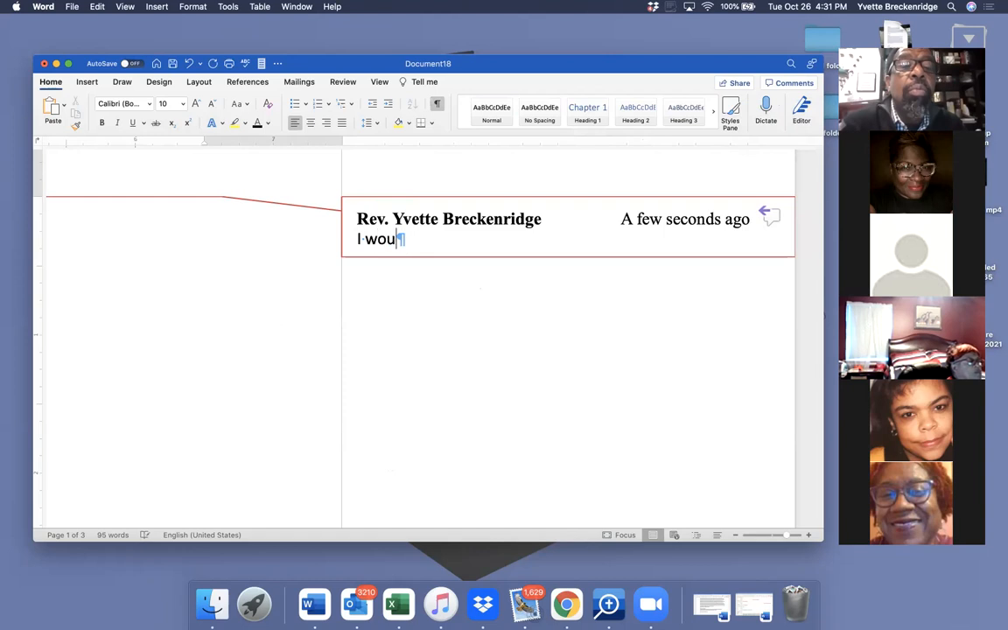
Complete the comment text as "I would suggest instead of problem/ situation" and start a new line below it
{"action": "type", "text": "st instead"}
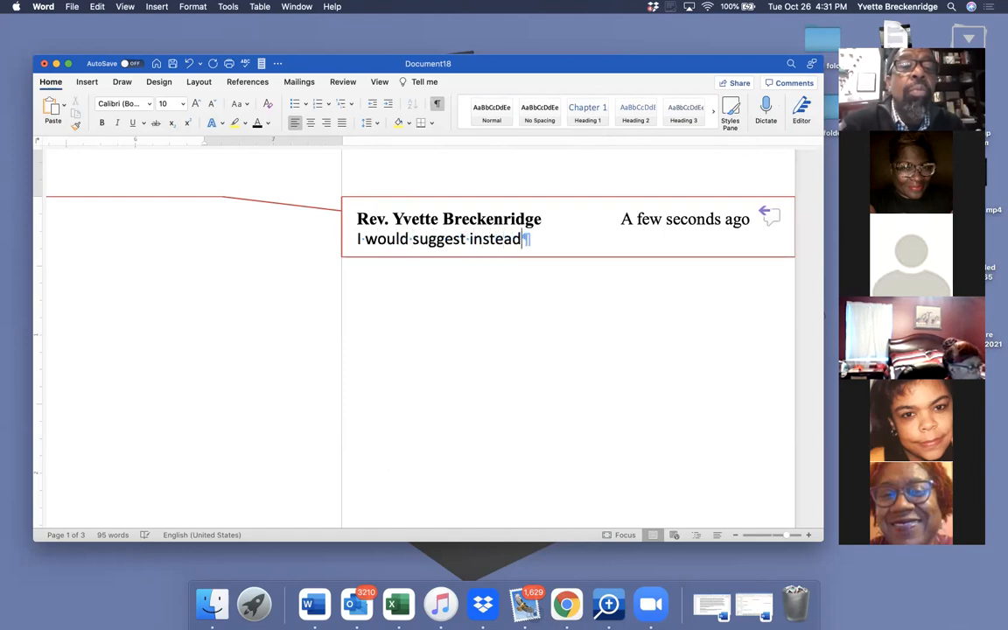
{"action": "type", "text": " of problem"}
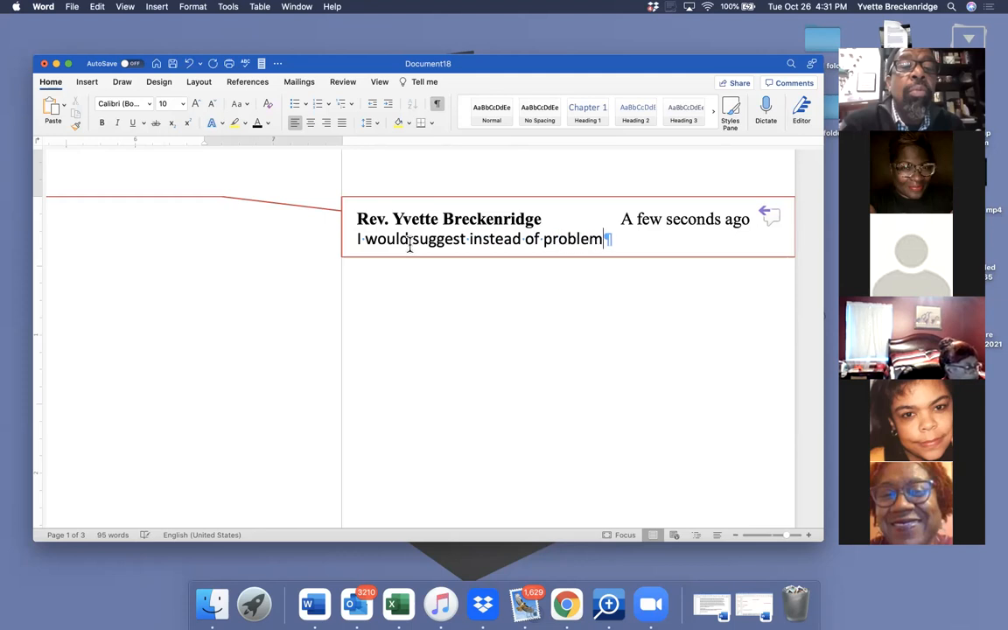
{"action": "type", "text": "/"}
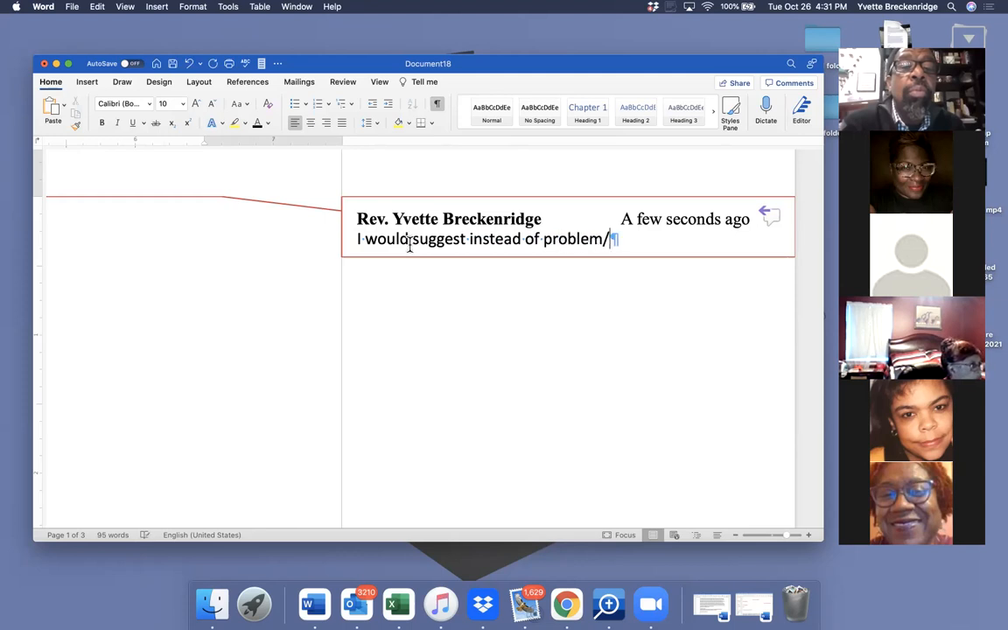
{"action": "type", "text": " situation"}
{"action": "key", "text": "Return"}
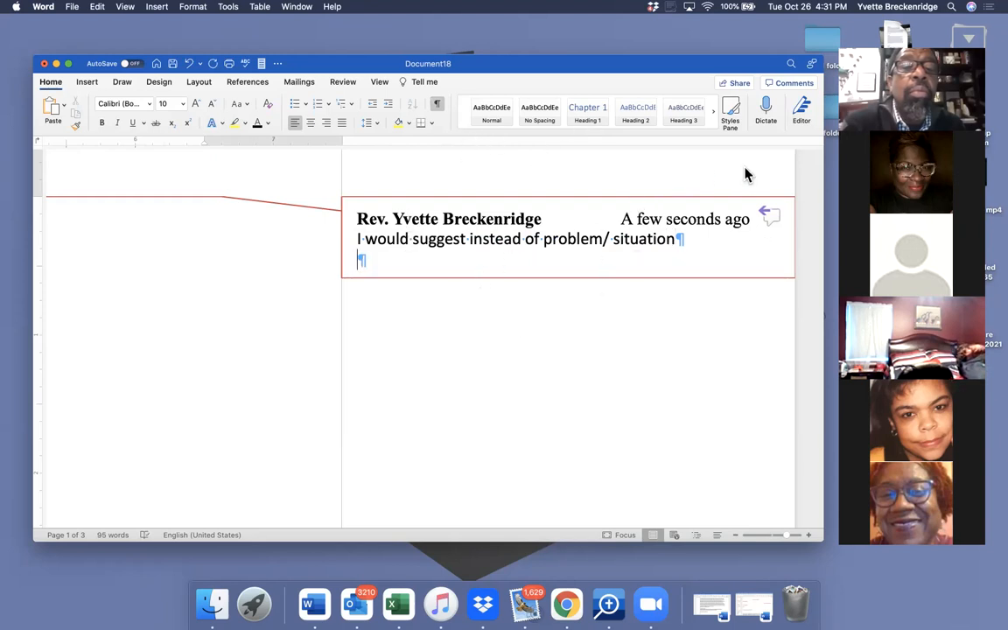
{"action": "left_click_drag", "start_coordinate": [623, 82], "coordinate": [665, 92]}
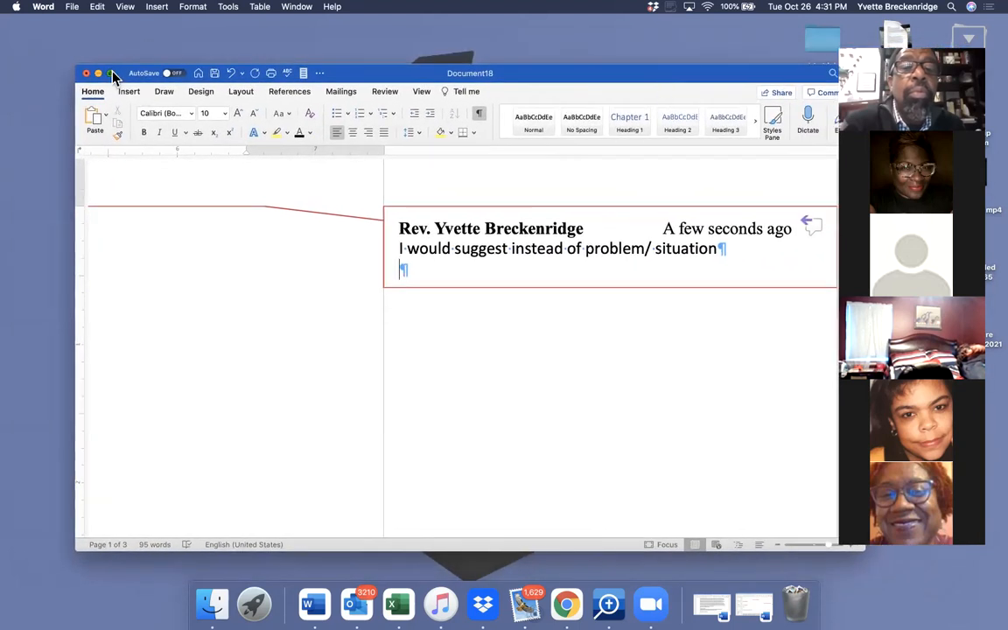
Enlarge the document window to full screen and open the comments
{"action": "left_click", "coordinate": [110, 73]}
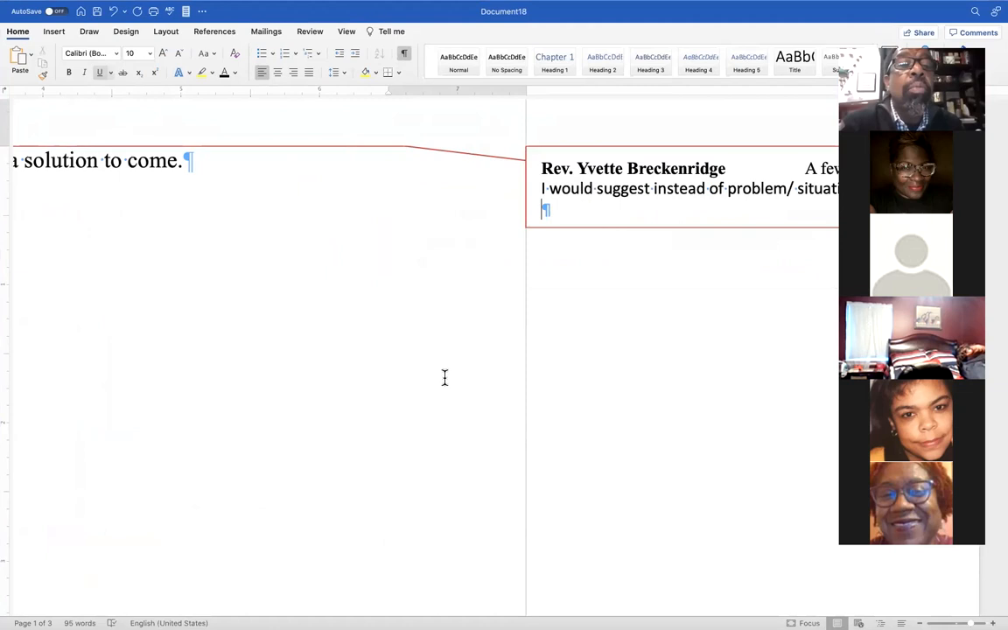
{"action": "mouse_move", "coordinate": [113, 11]}
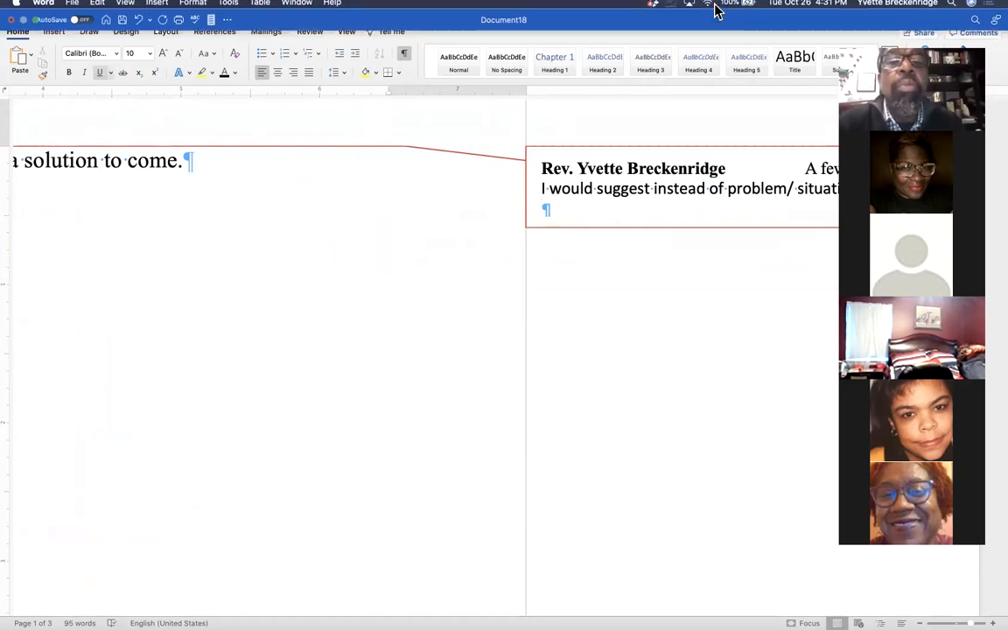
{"action": "left_click", "coordinate": [708, 7]}
{"action": "left_click", "coordinate": [715, 16]}
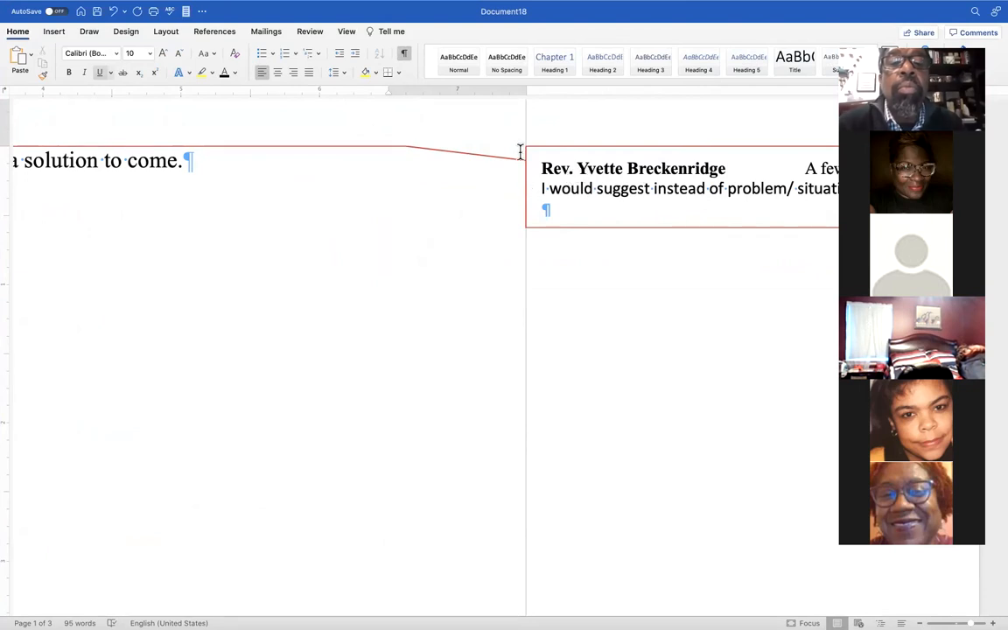
{"action": "left_click", "coordinate": [990, 32]}
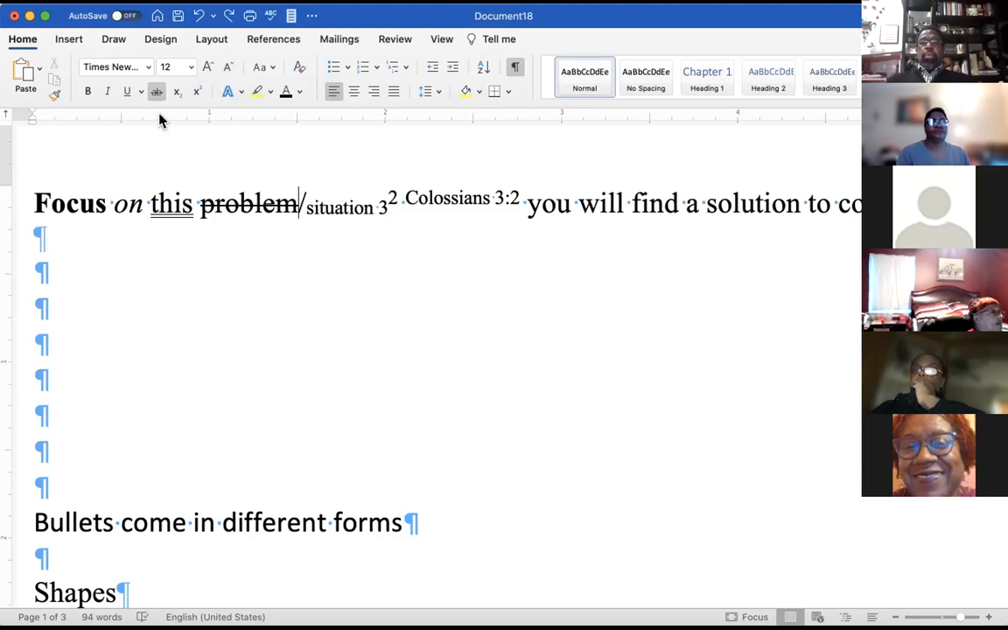
Insert a blank comment on the word "you" and undo it
{"action": "left_click_drag", "start_coordinate": [577, 203], "coordinate": [527, 203]}
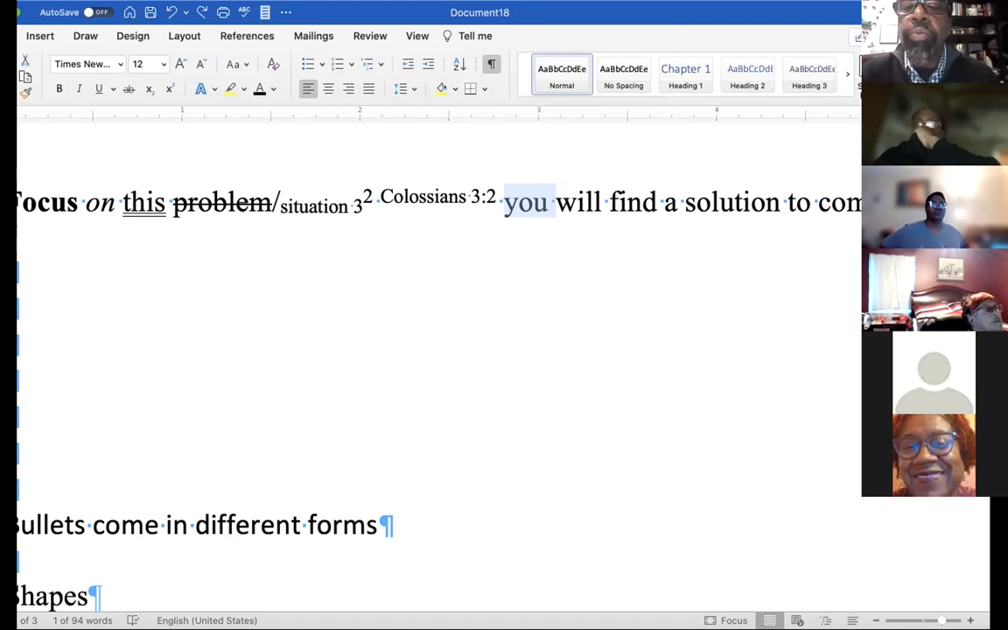
{"action": "key", "text": "super+alt+a"}
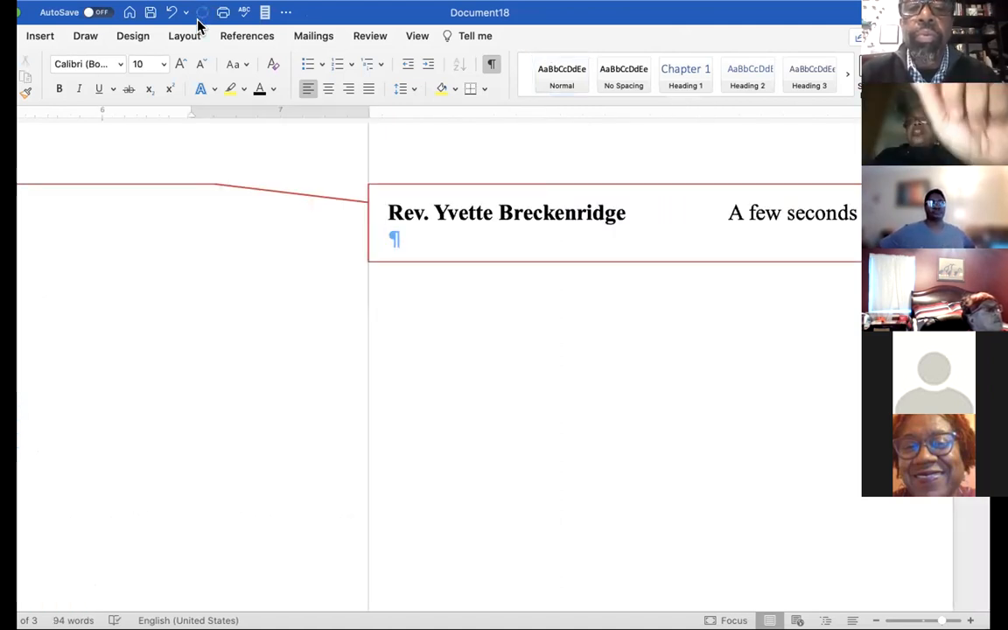
{"action": "left_click", "coordinate": [169, 12]}
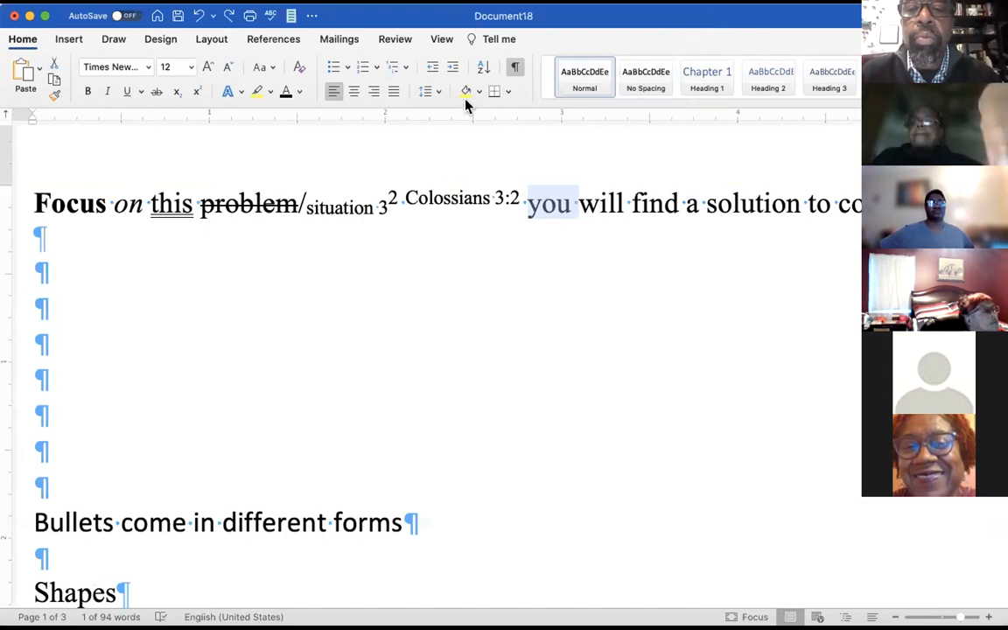
Look through the reference and review commands, including those for comments, and return to the basic formatting commands
{"action": "left_click", "coordinate": [273, 39]}
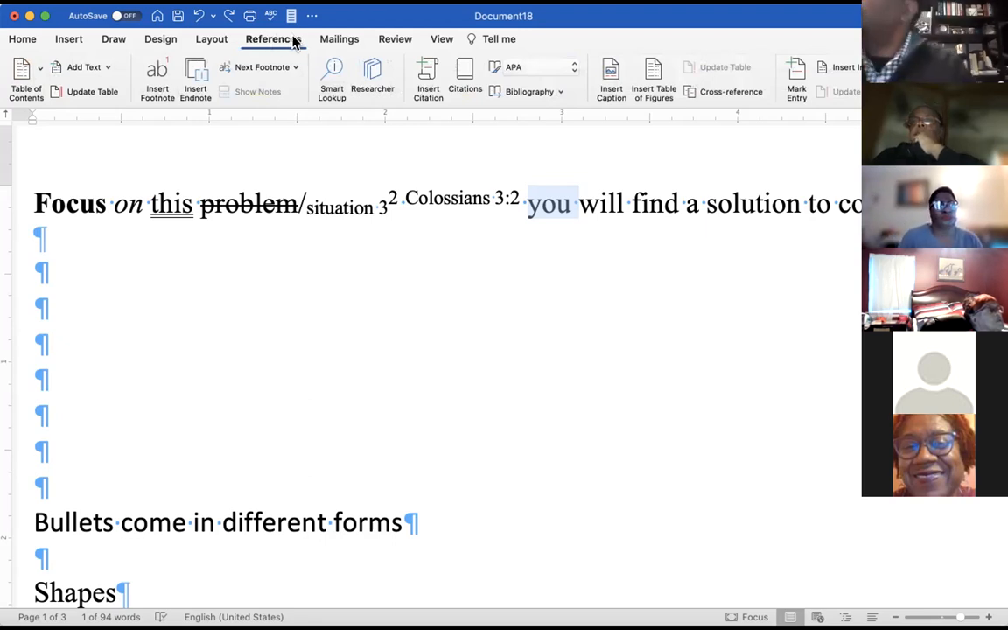
{"action": "left_click", "coordinate": [393, 41]}
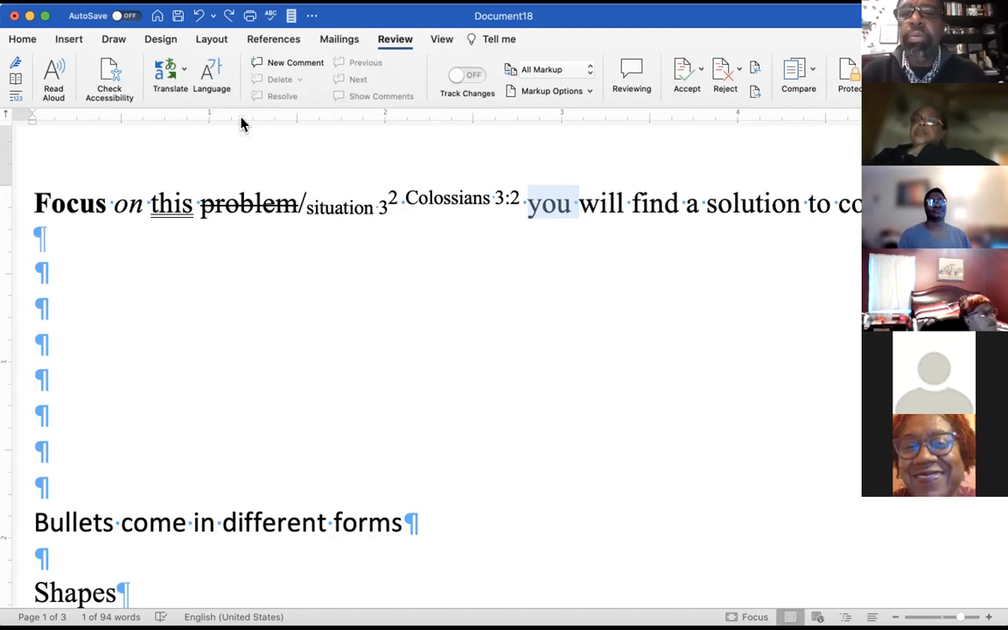
{"action": "left_click", "coordinate": [20, 39]}
{"action": "left_click", "coordinate": [21, 40]}
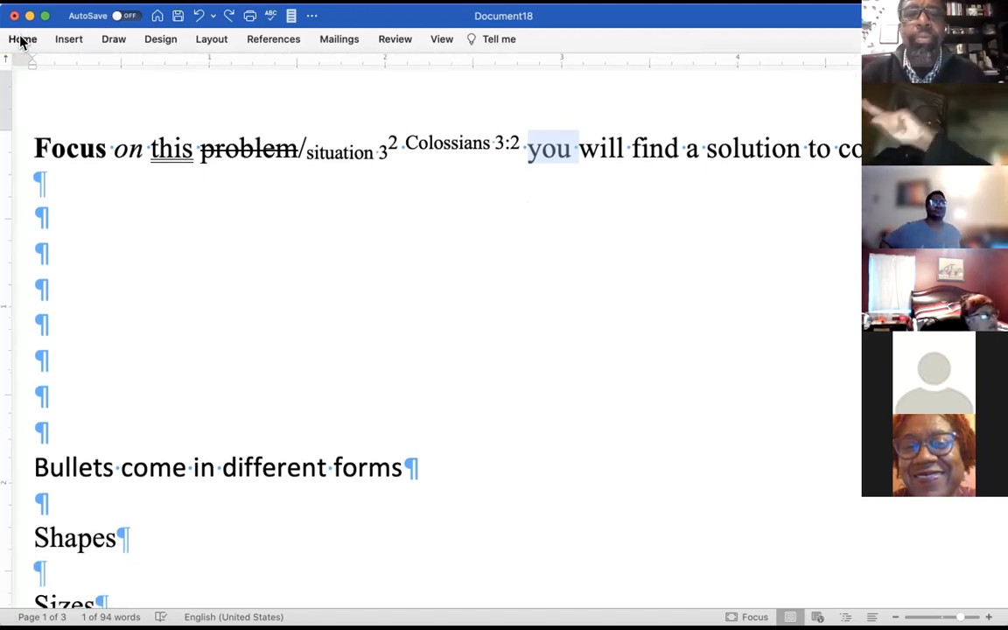
{"action": "left_click", "coordinate": [21, 40]}
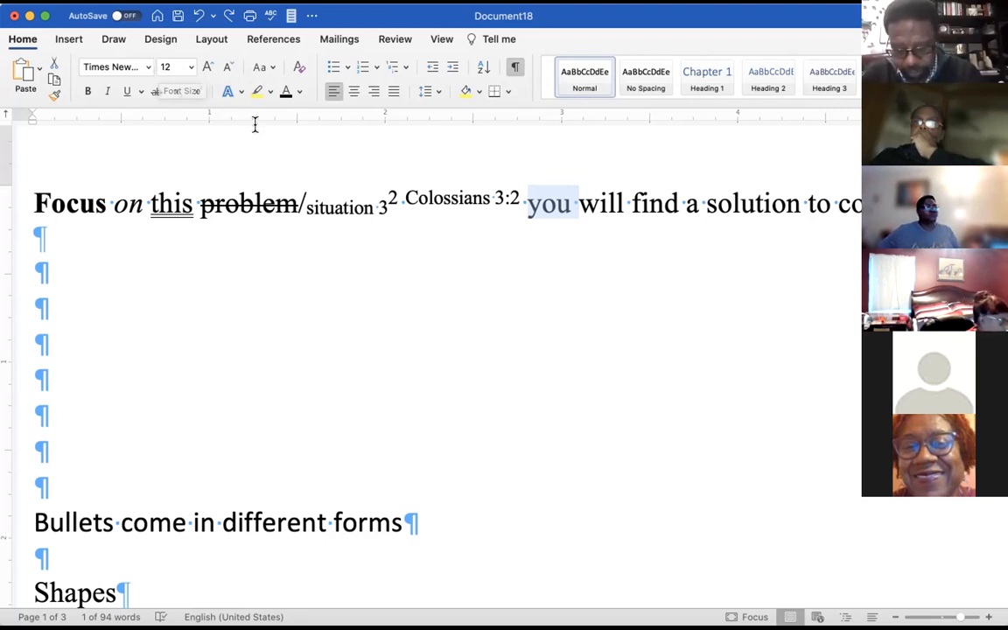
Increase the font size of the selected word "you" in increments up to 130
{"action": "left_click", "coordinate": [208, 68]}
{"action": "left_click", "coordinate": [208, 69]}
{"action": "left_click", "coordinate": [207, 69]}
{"action": "left_click", "coordinate": [207, 68]}
{"action": "left_click", "coordinate": [207, 68]}
{"action": "left_click", "coordinate": [207, 68]}
{"action": "left_click", "coordinate": [207, 69]}
{"action": "left_click", "coordinate": [208, 69]}
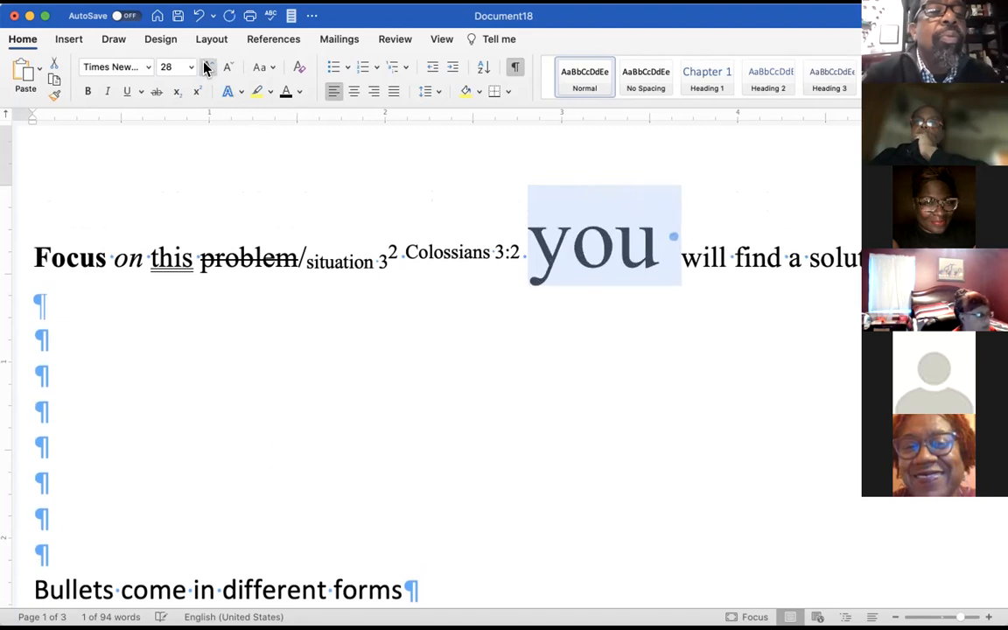
{"action": "left_click", "coordinate": [207, 68]}
{"action": "left_click", "coordinate": [207, 68]}
{"action": "left_click", "coordinate": [208, 69]}
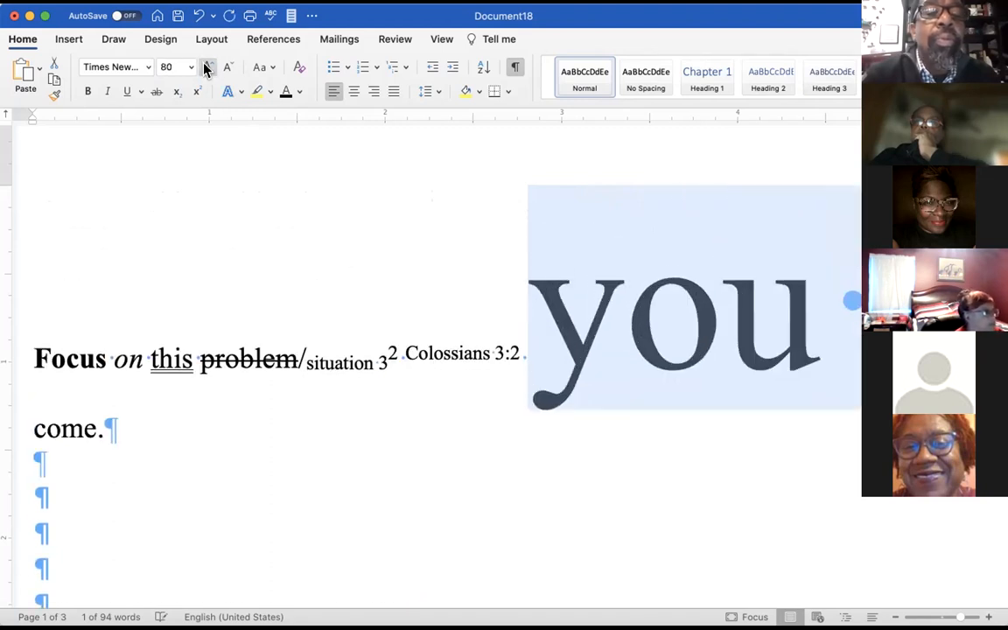
{"action": "left_click", "coordinate": [207, 68]}
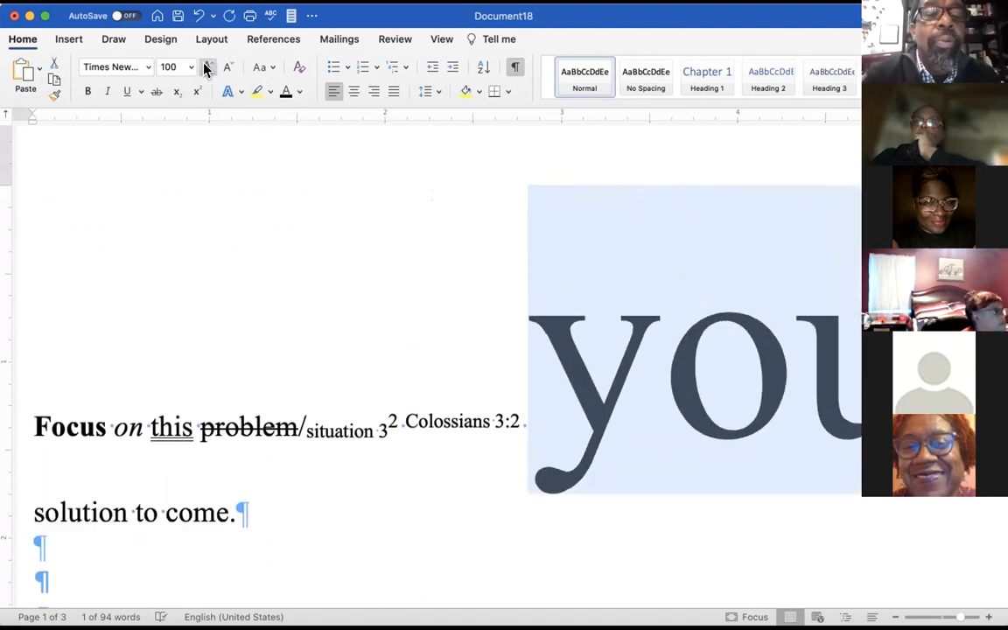
{"action": "left_click", "coordinate": [207, 68]}
{"action": "left_click", "coordinate": [208, 68]}
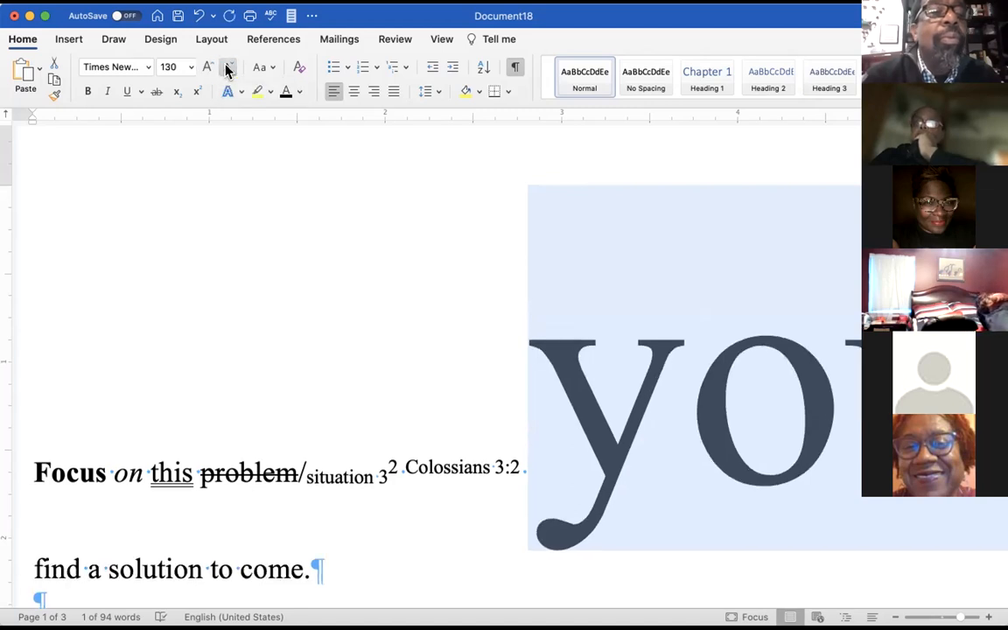
Decrease the font size of "you" in increments down to 11
{"action": "left_click", "coordinate": [227, 68]}
{"action": "left_click", "coordinate": [227, 68]}
{"action": "left_click", "coordinate": [227, 68]}
{"action": "left_click", "coordinate": [227, 69]}
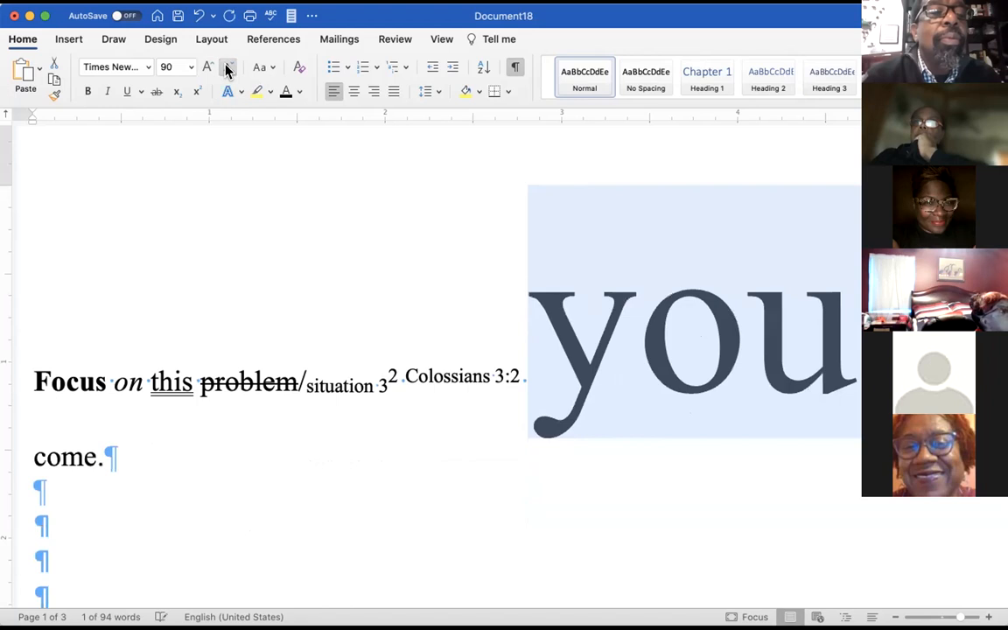
{"action": "left_click", "coordinate": [226, 68]}
{"action": "left_click", "coordinate": [227, 68]}
{"action": "left_click", "coordinate": [227, 68]}
{"action": "left_click", "coordinate": [227, 68]}
{"action": "left_click", "coordinate": [226, 68]}
{"action": "left_click", "coordinate": [227, 68]}
{"action": "left_click", "coordinate": [227, 69]}
{"action": "left_click", "coordinate": [226, 69]}
{"action": "left_click", "coordinate": [227, 68]}
{"action": "left_click", "coordinate": [227, 69]}
{"action": "left_click", "coordinate": [226, 69]}
{"action": "left_click", "coordinate": [227, 68]}
{"action": "left_click", "coordinate": [226, 68]}
{"action": "left_click", "coordinate": [226, 68]}
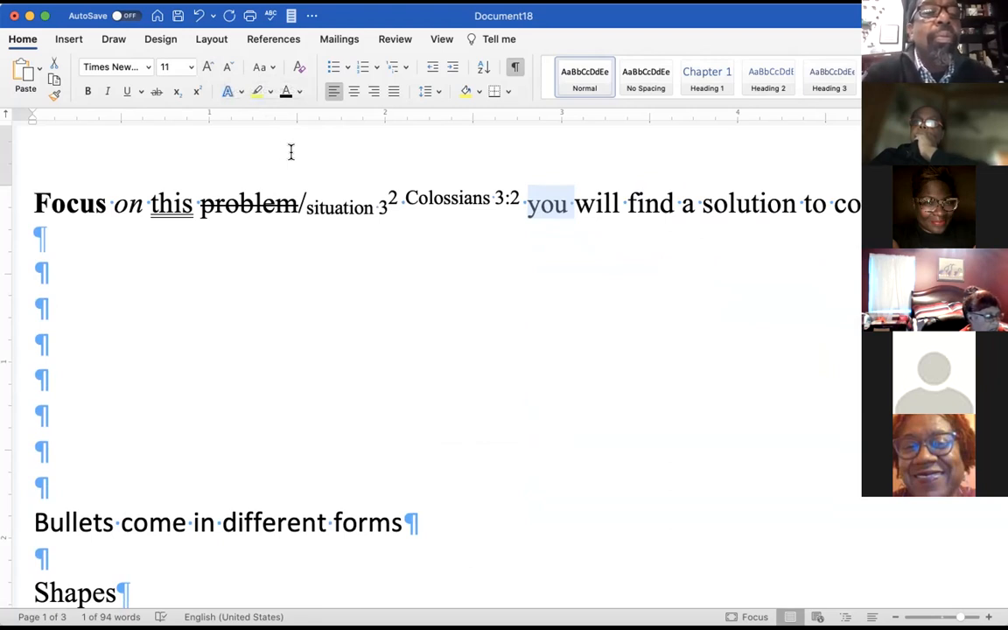
Enlarge only the "y" of "you" to font size 48 and move the text from that letter onward to a new line
{"action": "left_click", "coordinate": [541, 225]}
{"action": "left_click_drag", "start_coordinate": [533, 203], "coordinate": [522, 196]}
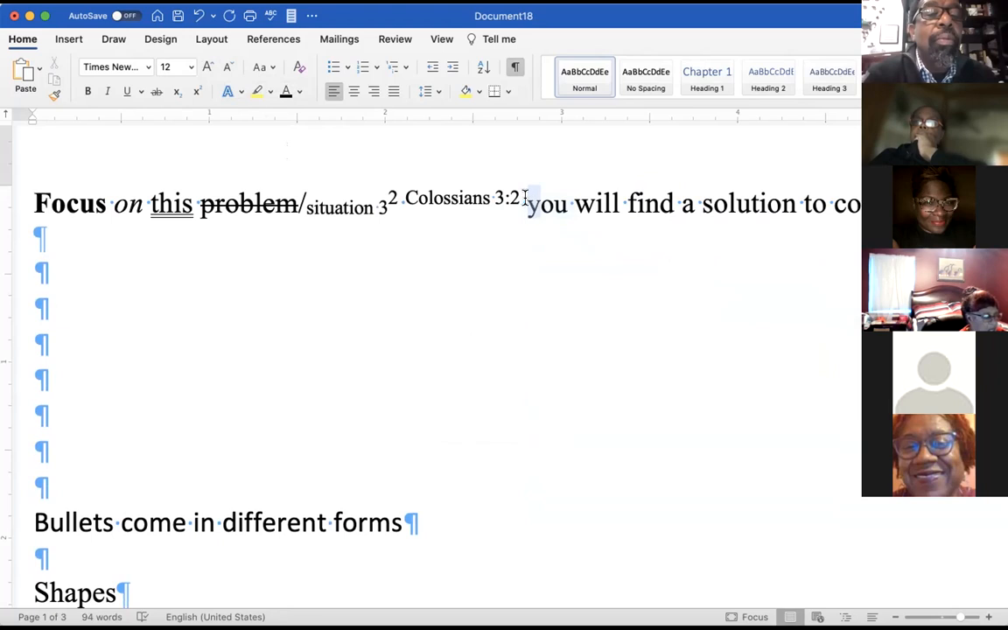
{"action": "left_click", "coordinate": [207, 66]}
{"action": "left_click", "coordinate": [207, 67]}
{"action": "left_click", "coordinate": [207, 67]}
{"action": "left_click", "coordinate": [207, 66]}
{"action": "left_click", "coordinate": [208, 67]}
{"action": "left_click", "coordinate": [207, 66]}
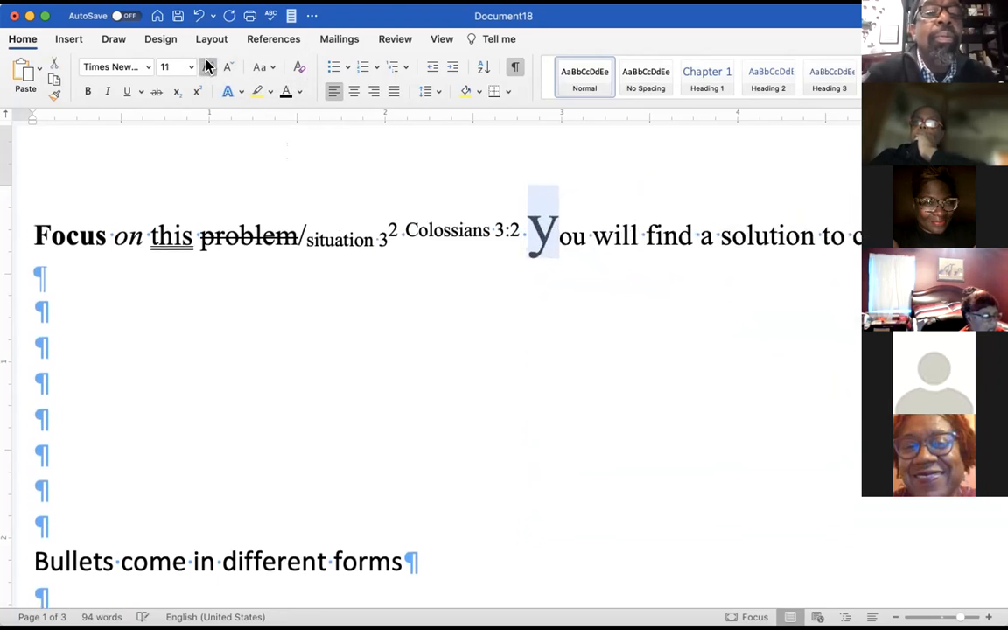
{"action": "left_click", "coordinate": [208, 67]}
{"action": "left_click", "coordinate": [208, 67]}
{"action": "left_click", "coordinate": [207, 67]}
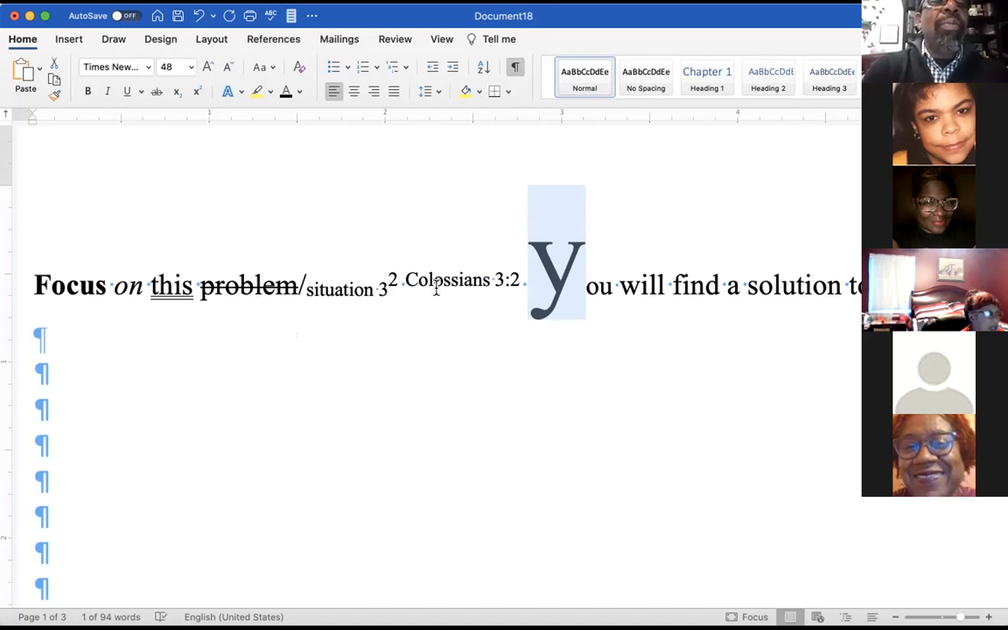
{"action": "left_click", "coordinate": [526, 279]}
{"action": "key", "text": "Return"}
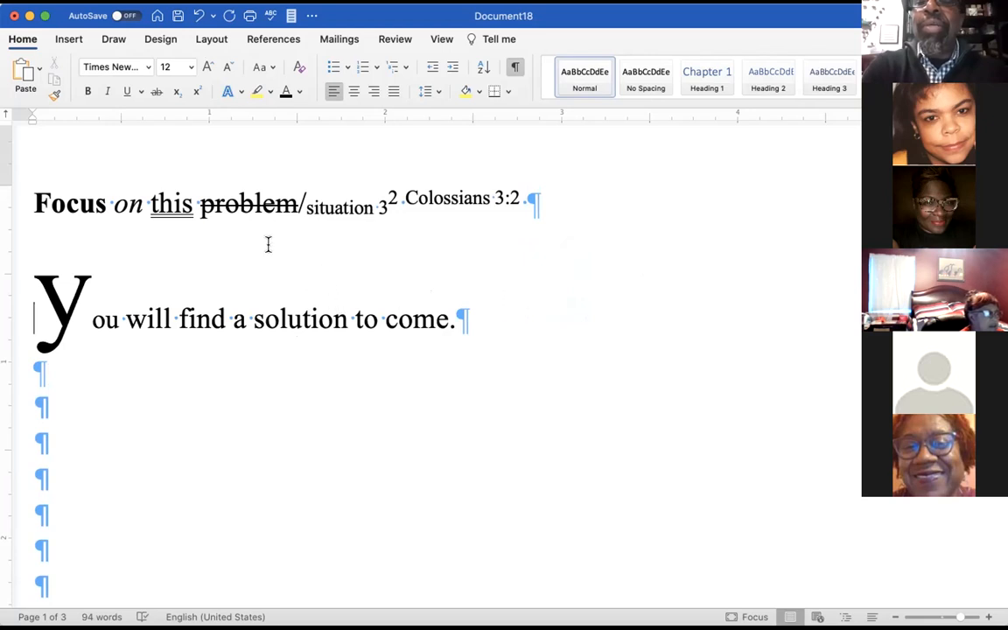
Increase the font size of the large "y" on the second line in increments up to 140
{"action": "left_click", "coordinate": [190, 67]}
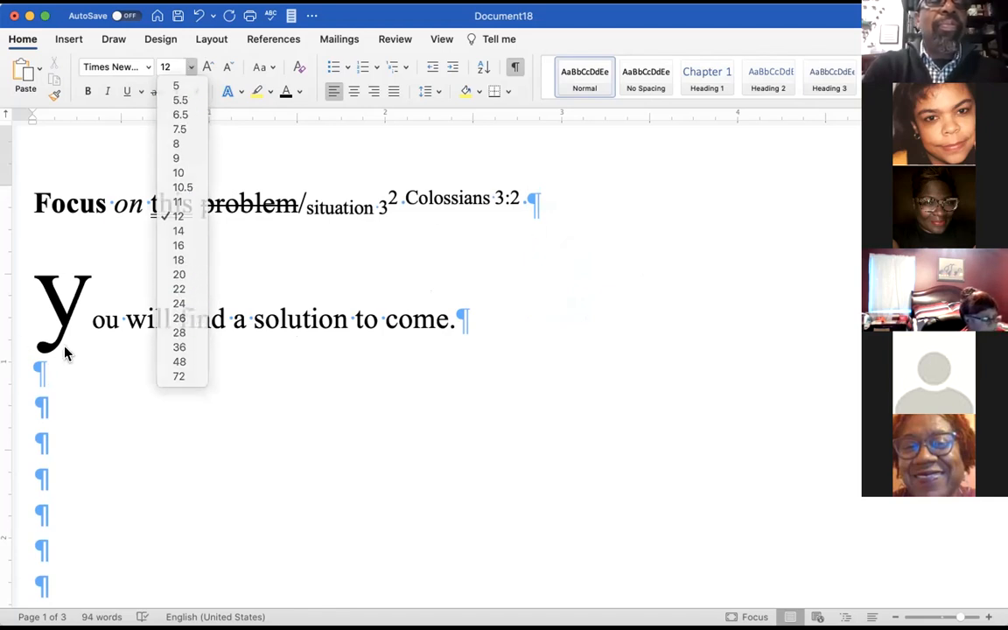
{"action": "left_click", "coordinate": [35, 314]}
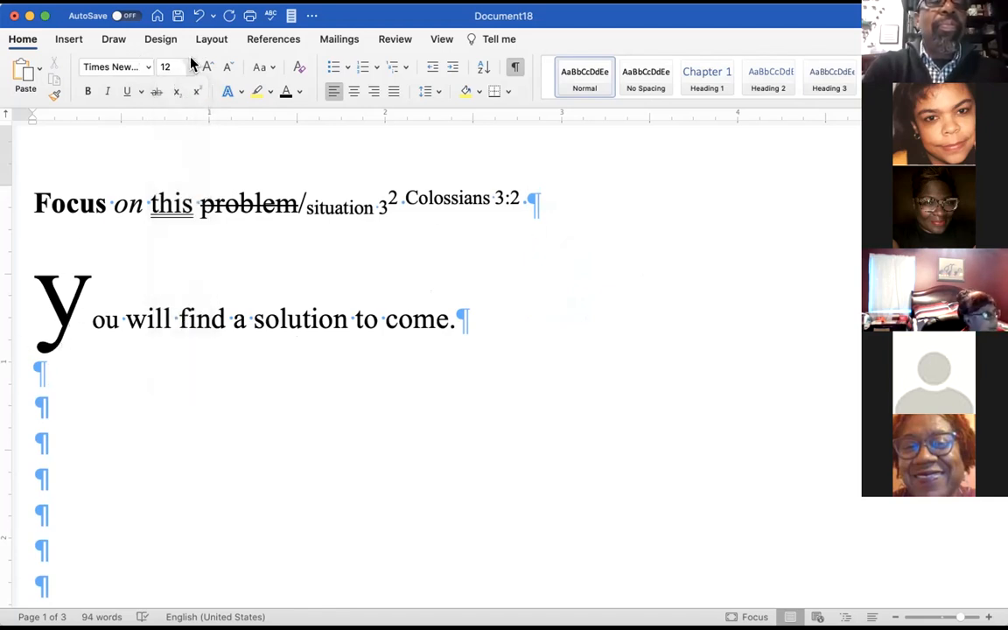
{"action": "left_click_drag", "start_coordinate": [85, 311], "coordinate": [32, 267]}
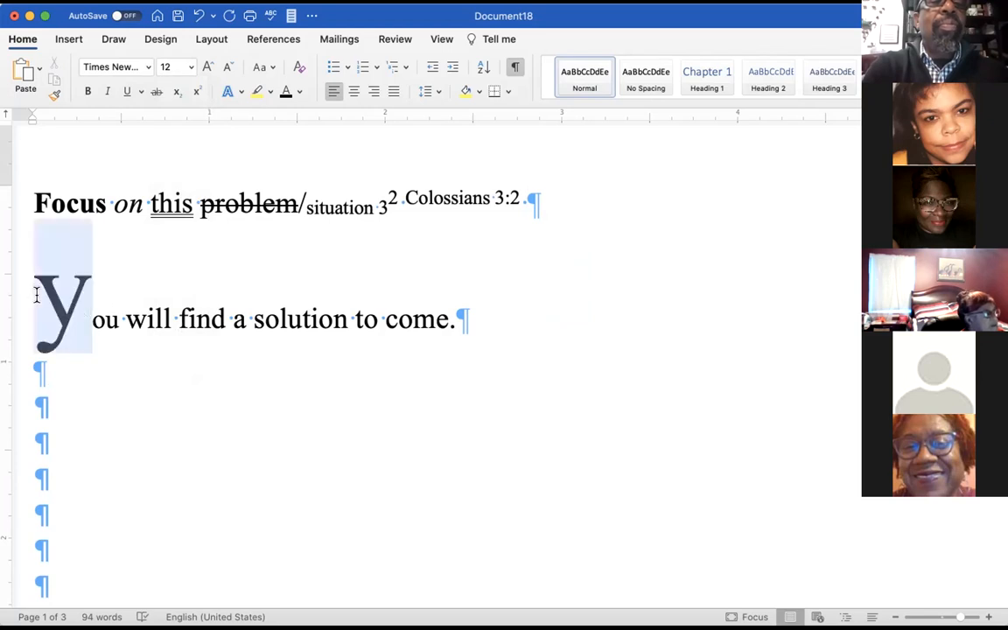
{"action": "left_click", "coordinate": [207, 68]}
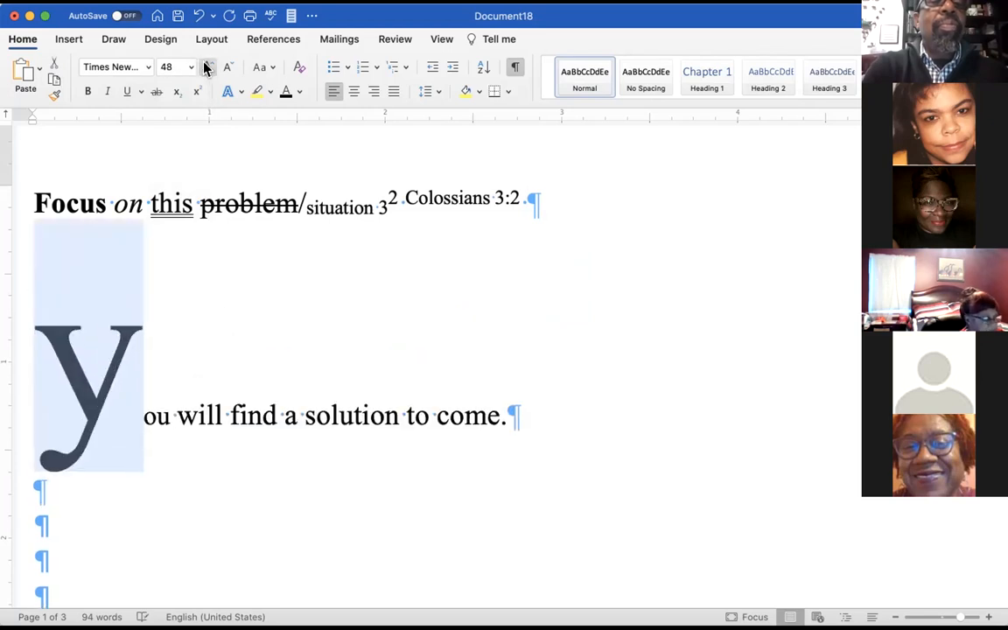
{"action": "left_click", "coordinate": [208, 68]}
{"action": "left_click", "coordinate": [207, 68]}
Set the font size of the "y" from the preset sizes to 36, 48 and 72 in turn
{"action": "left_click", "coordinate": [190, 67]}
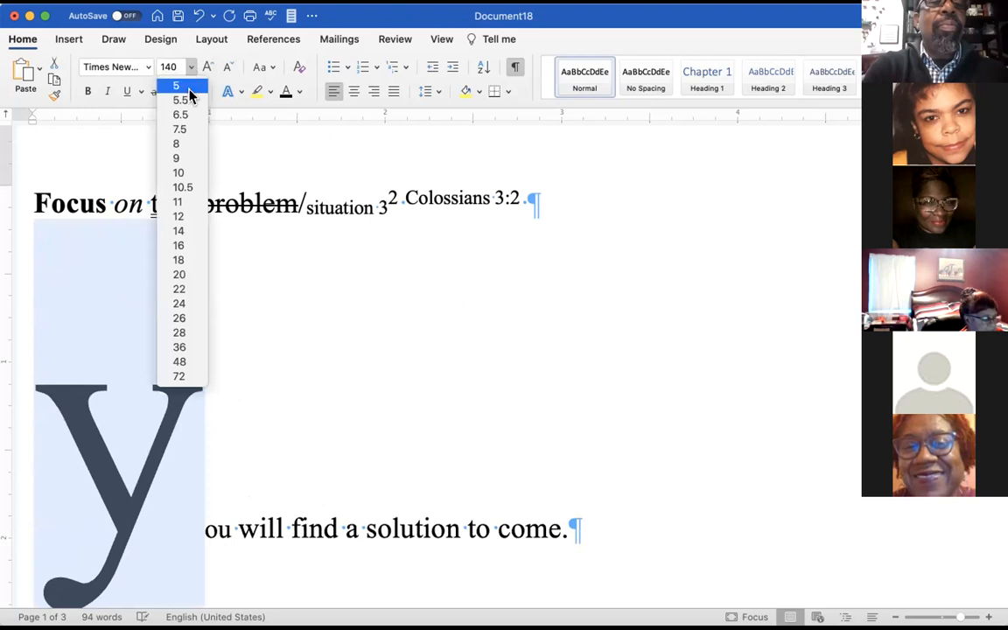
{"action": "left_click", "coordinate": [179, 348]}
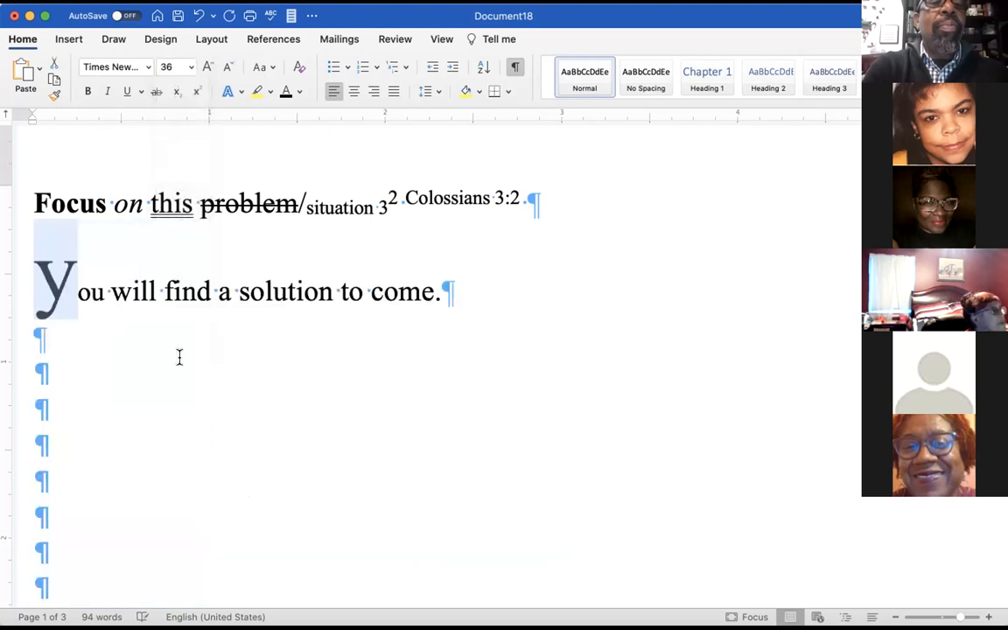
{"action": "left_click", "coordinate": [188, 68]}
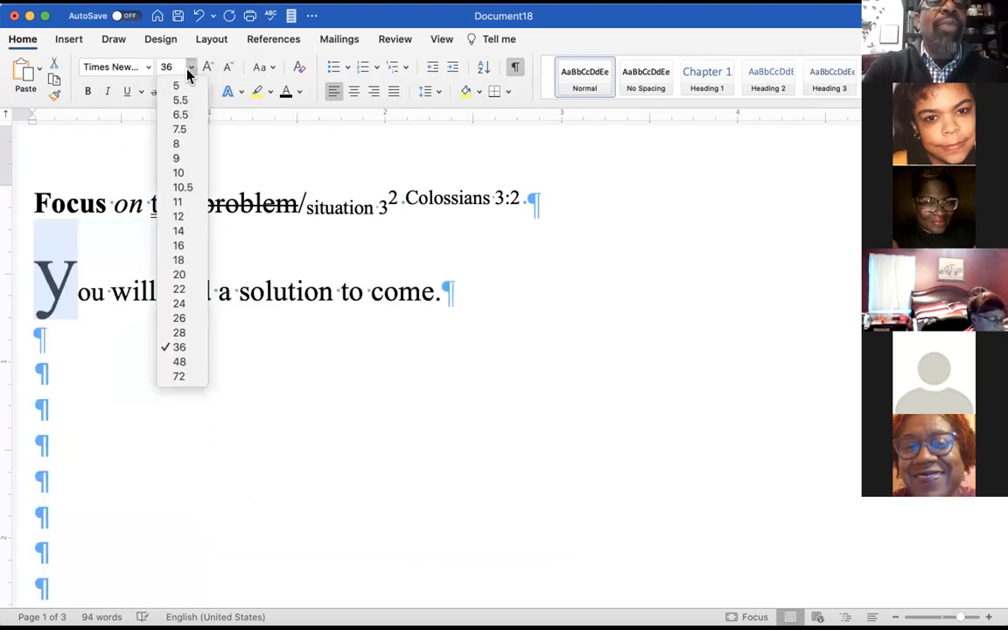
{"action": "left_click", "coordinate": [179, 361]}
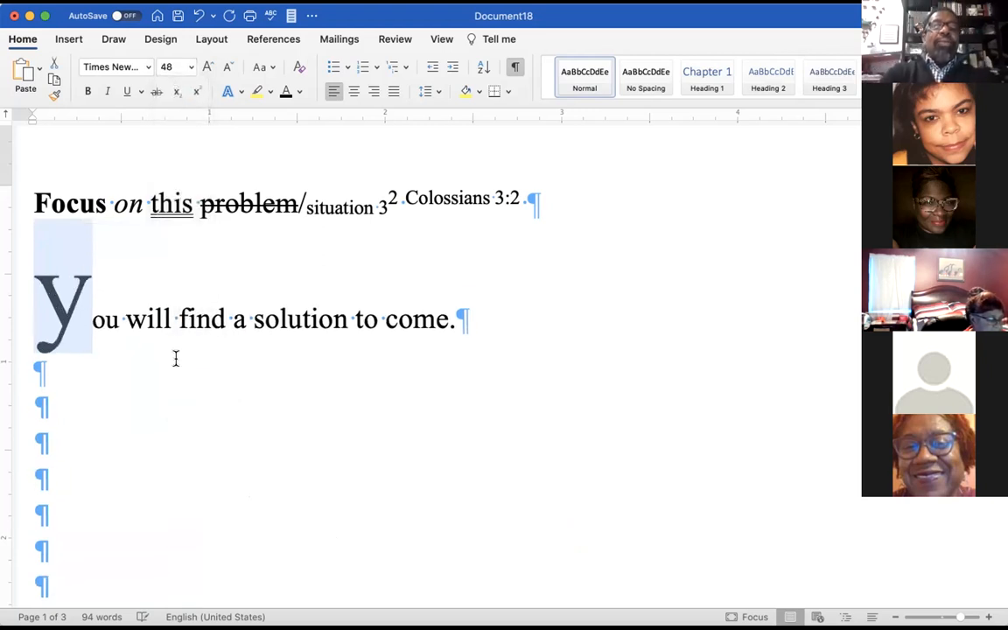
{"action": "left_click", "coordinate": [191, 66]}
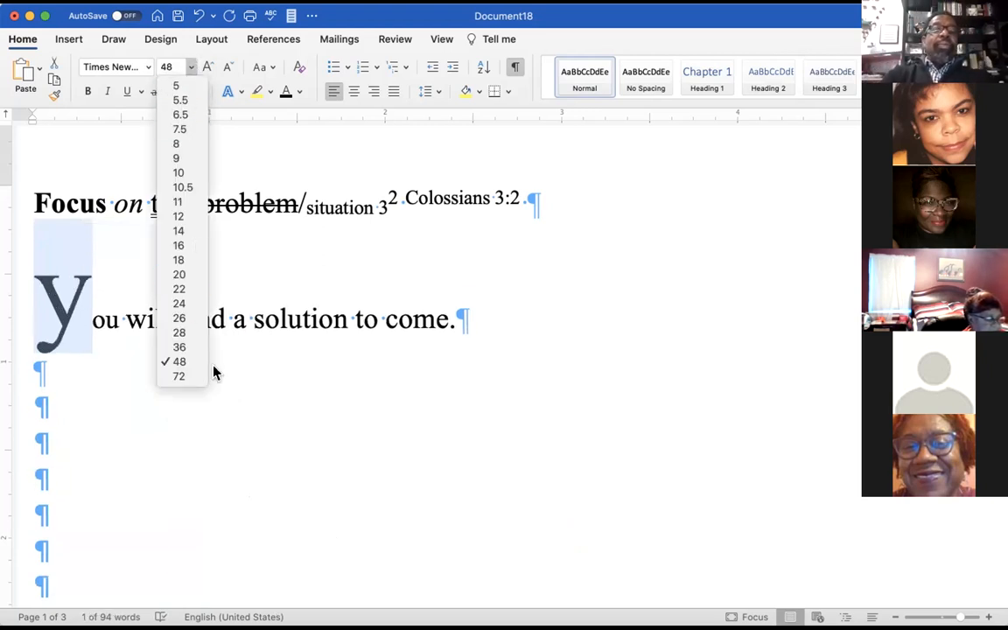
{"action": "left_click", "coordinate": [198, 377]}
Enter a custom font size of 63 for the "y"
{"action": "left_click", "coordinate": [174, 63]}
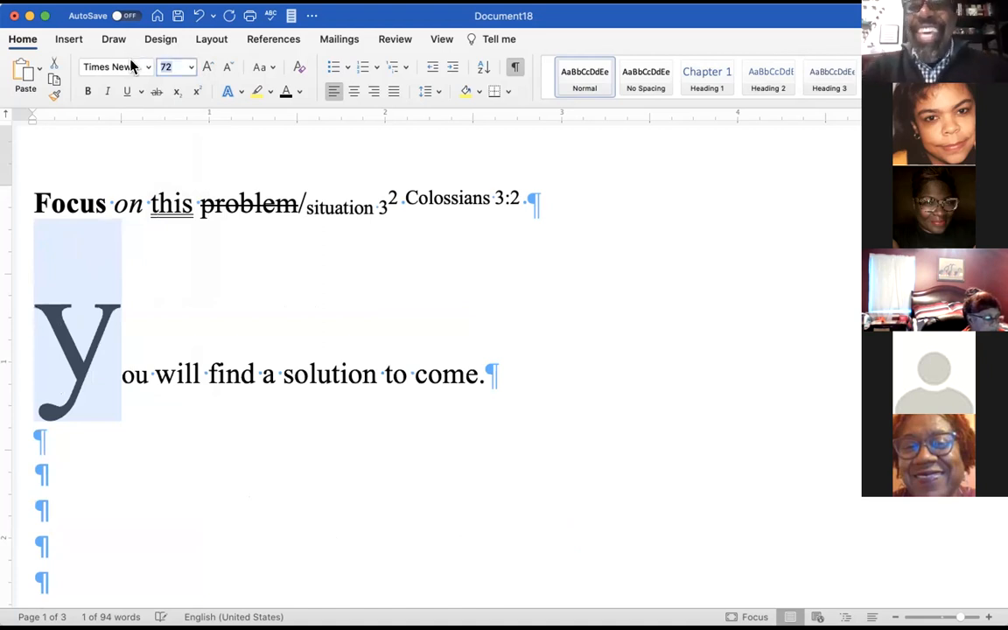
{"action": "type", "text": "6"}
{"action": "key", "text": "Return"}
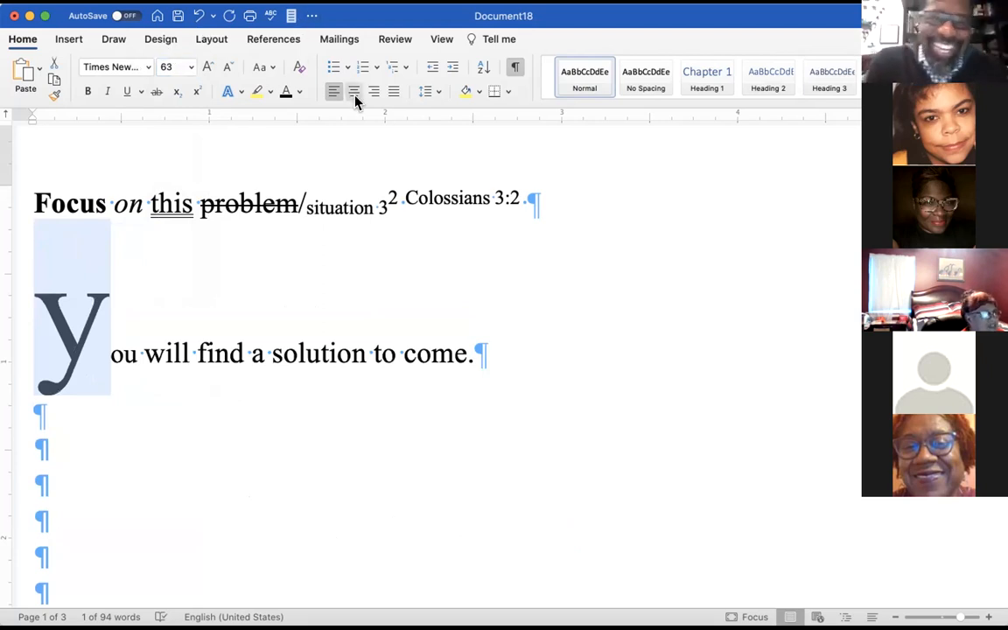
Undo the recent font-size changes to the "y" and the line break before it, stepping back several sizes
{"action": "left_click", "coordinate": [196, 17]}
{"action": "left_click", "coordinate": [196, 17]}
{"action": "left_click", "coordinate": [196, 18]}
{"action": "left_click", "coordinate": [196, 17]}
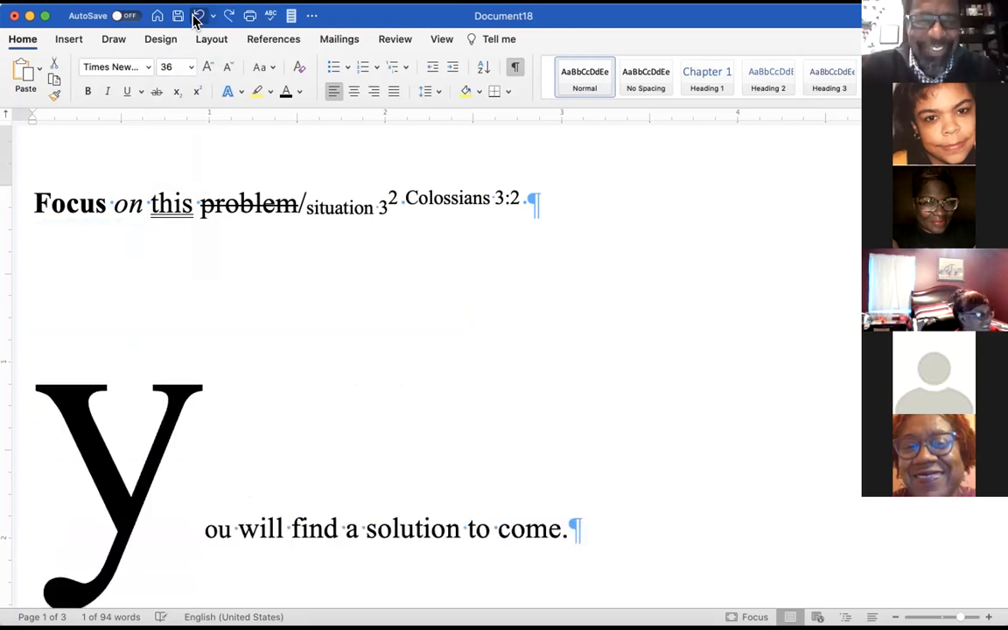
{"action": "left_click", "coordinate": [196, 17]}
{"action": "left_click", "coordinate": [196, 18]}
{"action": "left_click", "coordinate": [196, 18]}
{"action": "left_click", "coordinate": [196, 17]}
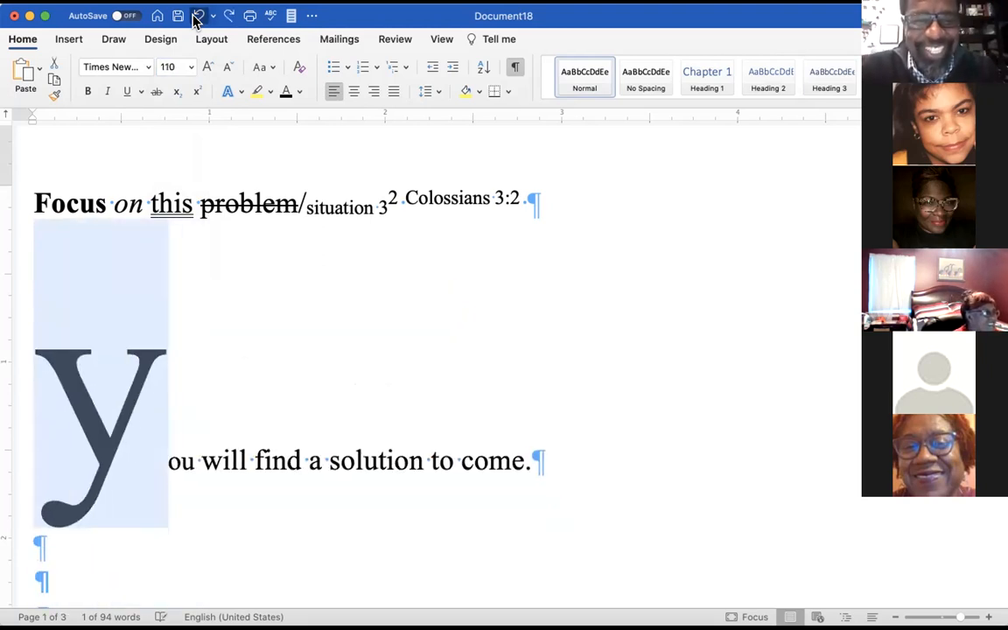
{"action": "left_click", "coordinate": [196, 17]}
{"action": "left_click", "coordinate": [196, 18]}
{"action": "left_click", "coordinate": [196, 18]}
{"action": "left_click", "coordinate": [195, 18]}
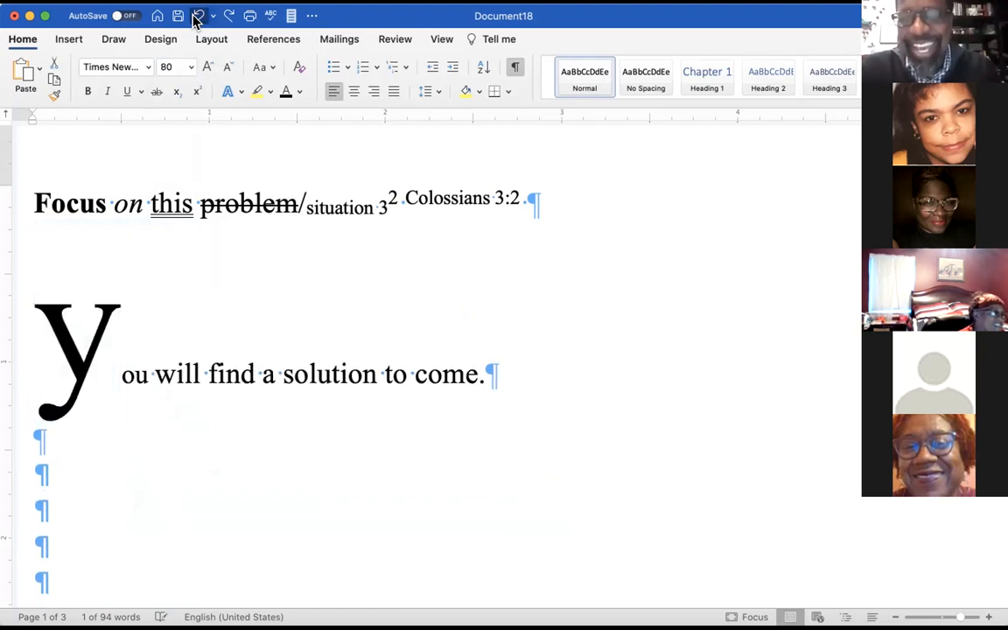
{"action": "left_click", "coordinate": [196, 18]}
{"action": "left_click", "coordinate": [196, 18]}
{"action": "left_click", "coordinate": [196, 18]}
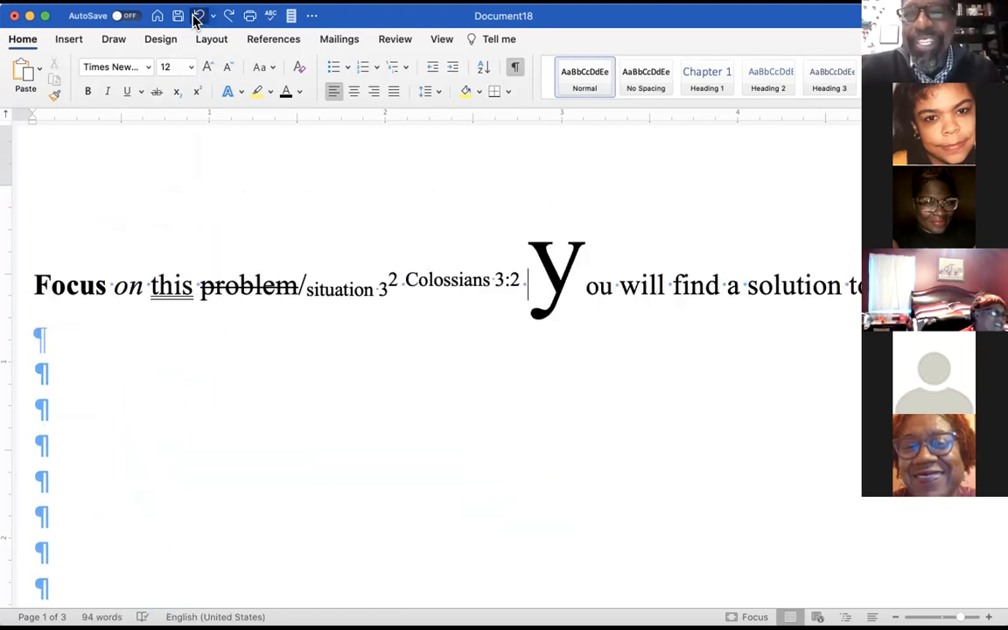
{"action": "left_click", "coordinate": [196, 18]}
{"action": "left_click", "coordinate": [196, 17]}
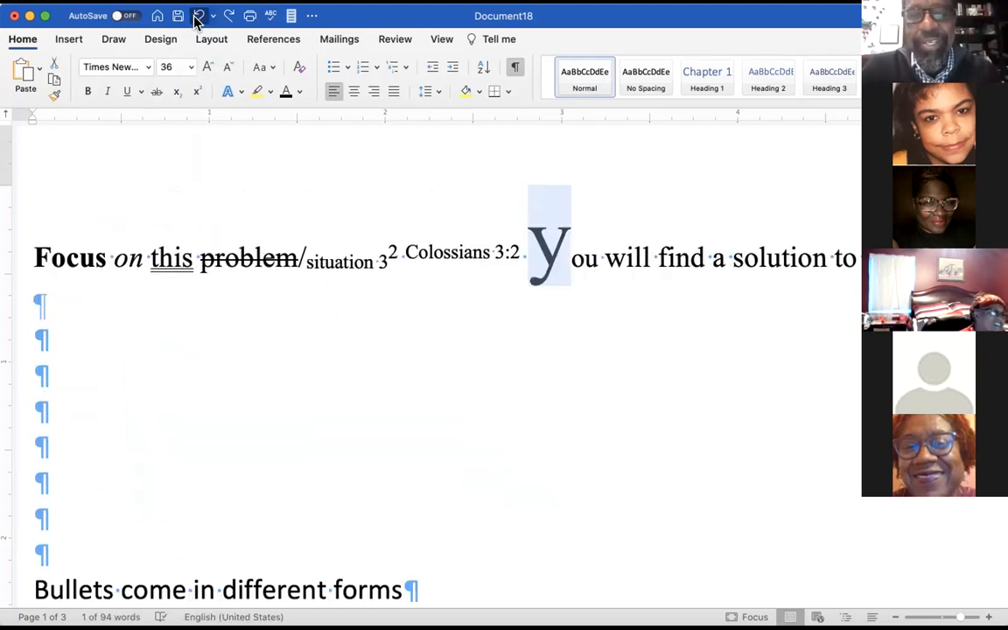
{"action": "left_click", "coordinate": [196, 17]}
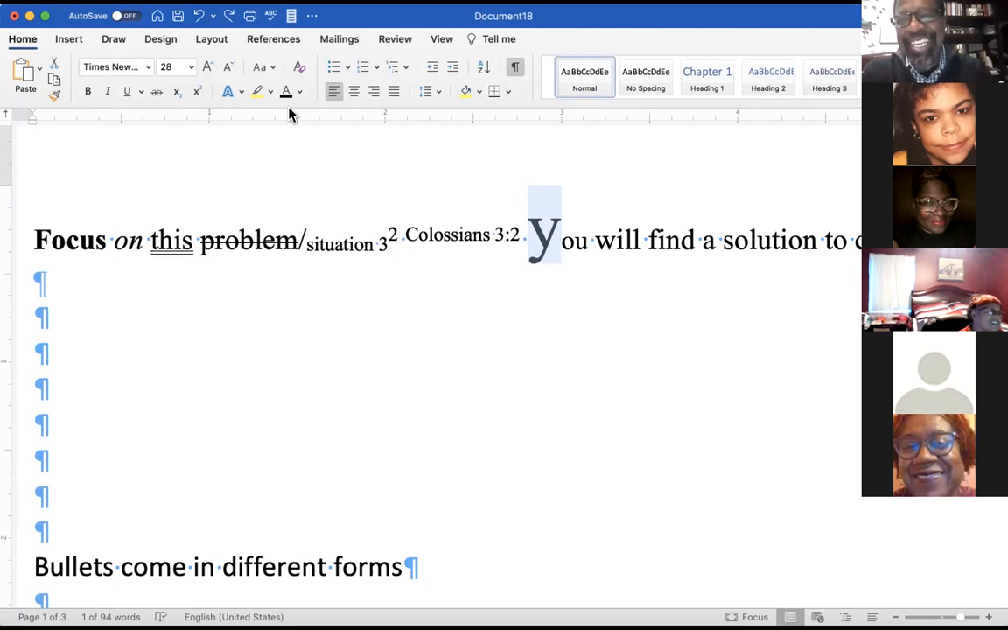
Apply uppercase, Capitalize Each Word and toggle case in turn to "will find a solution to come."
{"action": "mouse_move", "coordinate": [578, 242]}
{"action": "left_mouse_down"}
{"action": "mouse_move", "coordinate": [814, 248]}
{"action": "mouse_move", "coordinate": [573, 243]}
{"action": "mouse_move", "coordinate": [595, 242]}
{"action": "left_mouse_up"}
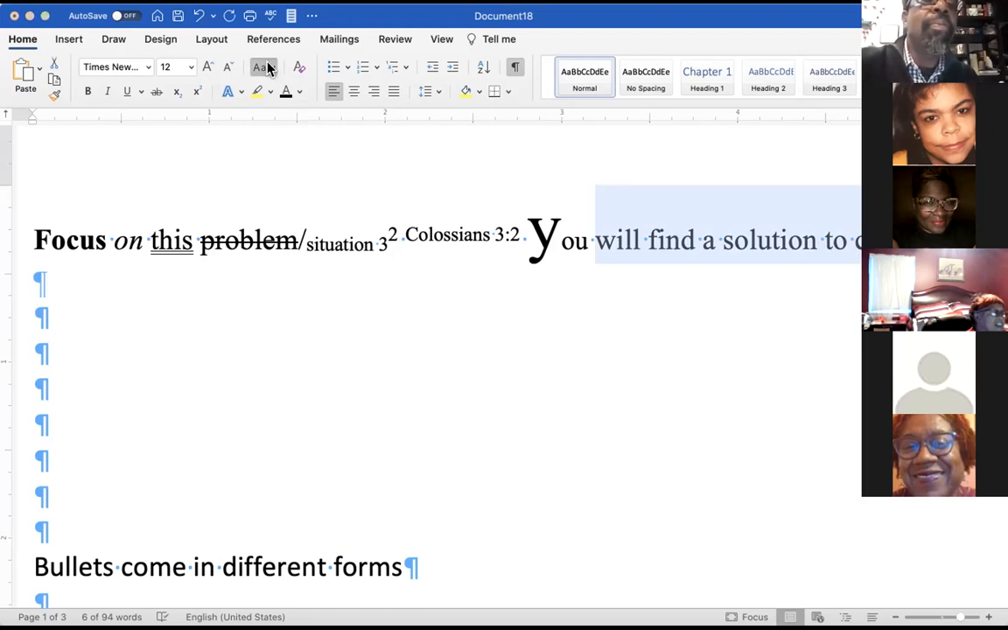
{"action": "left_click", "coordinate": [305, 124]}
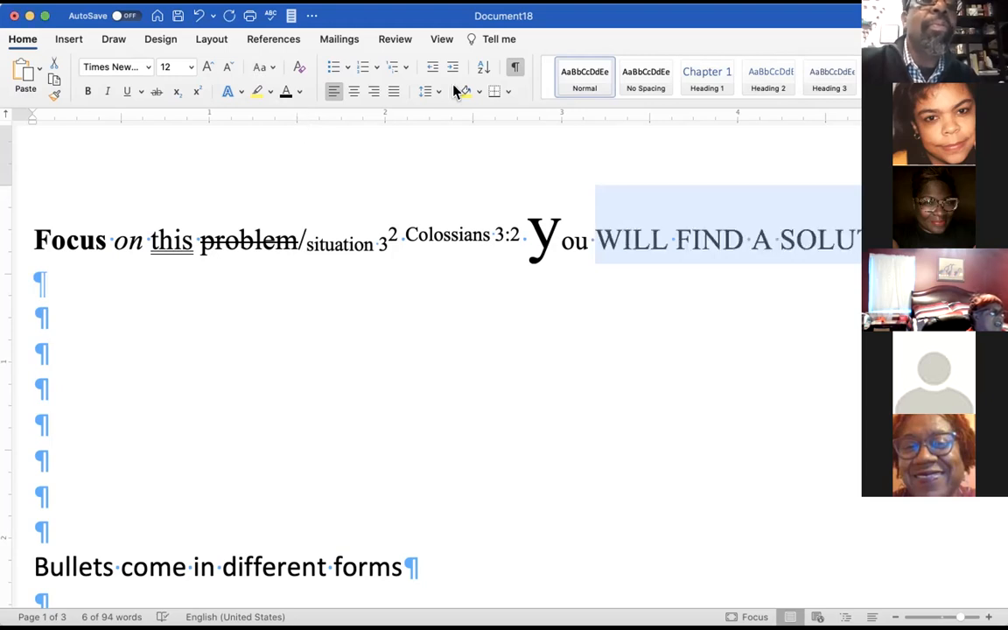
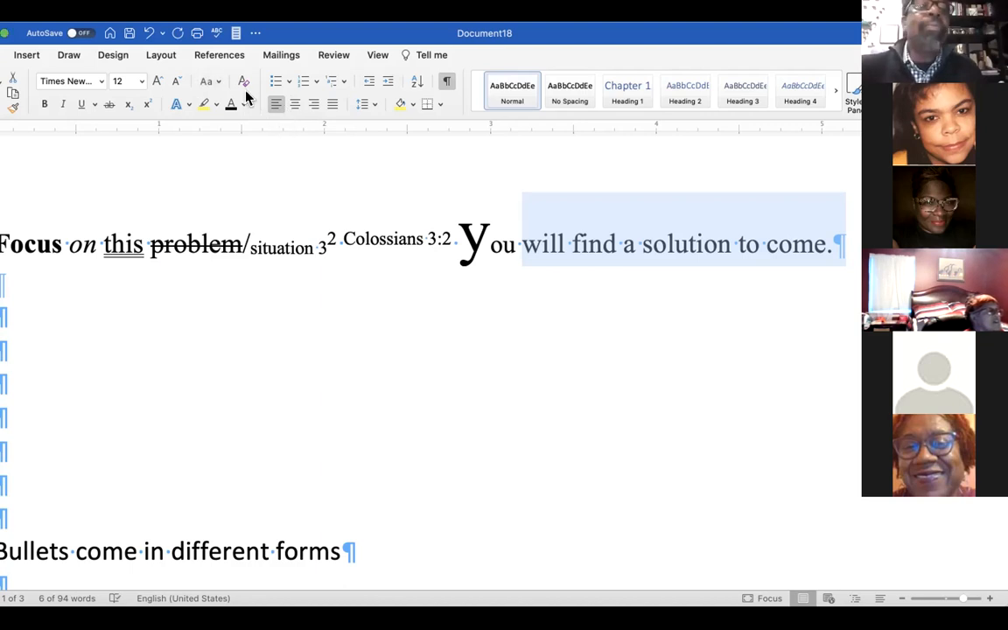
{"action": "left_click", "coordinate": [265, 141]}
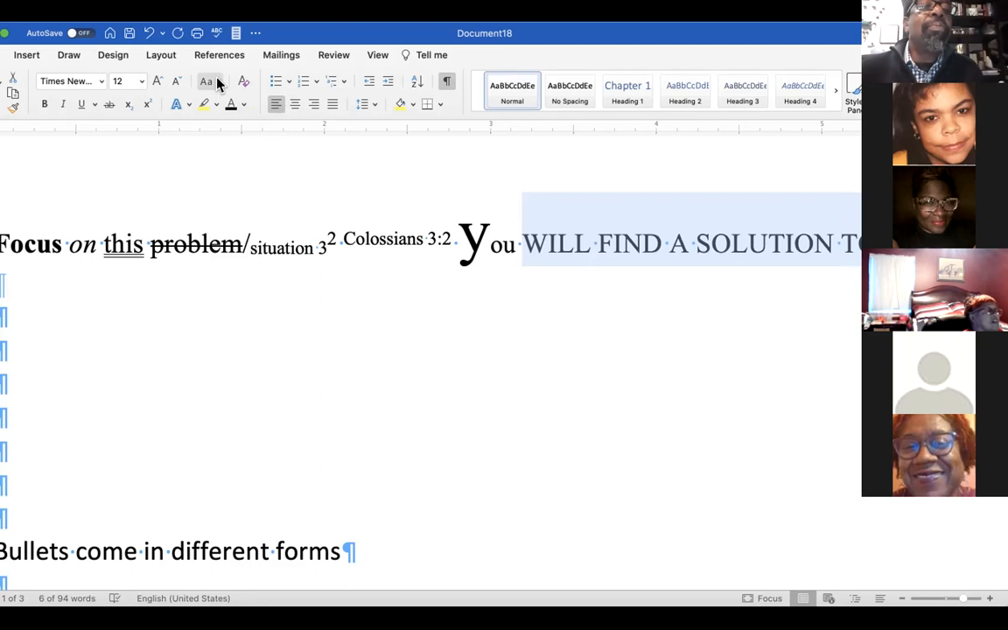
{"action": "left_click", "coordinate": [249, 151]}
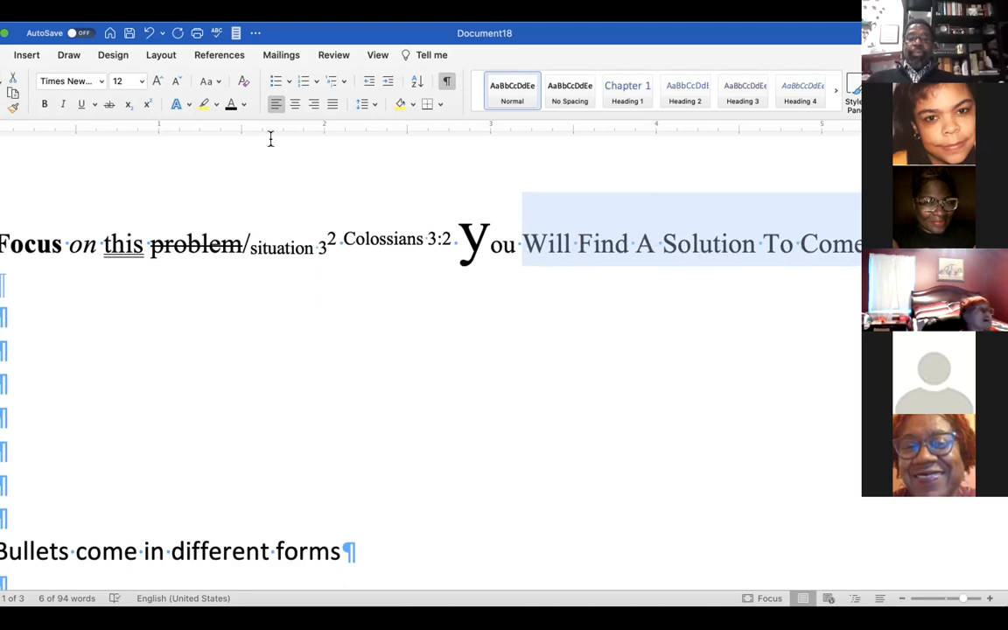
{"action": "left_click", "coordinate": [217, 88]}
{"action": "left_click", "coordinate": [264, 165]}
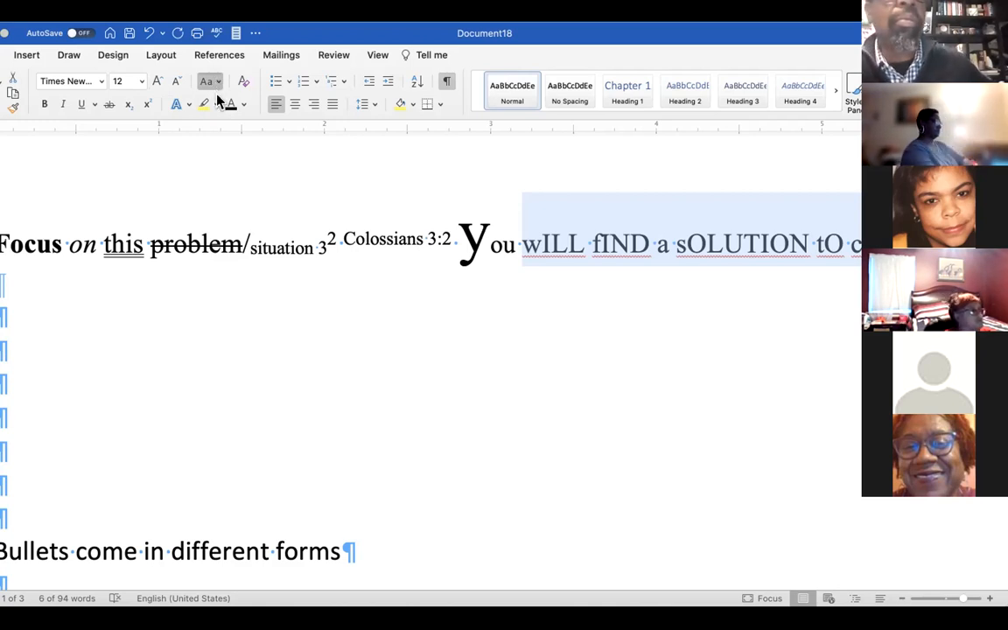
Undo the toggle case, then alternate the phrase between uppercase and lowercase, ending with lowercase
{"action": "left_click", "coordinate": [261, 153]}
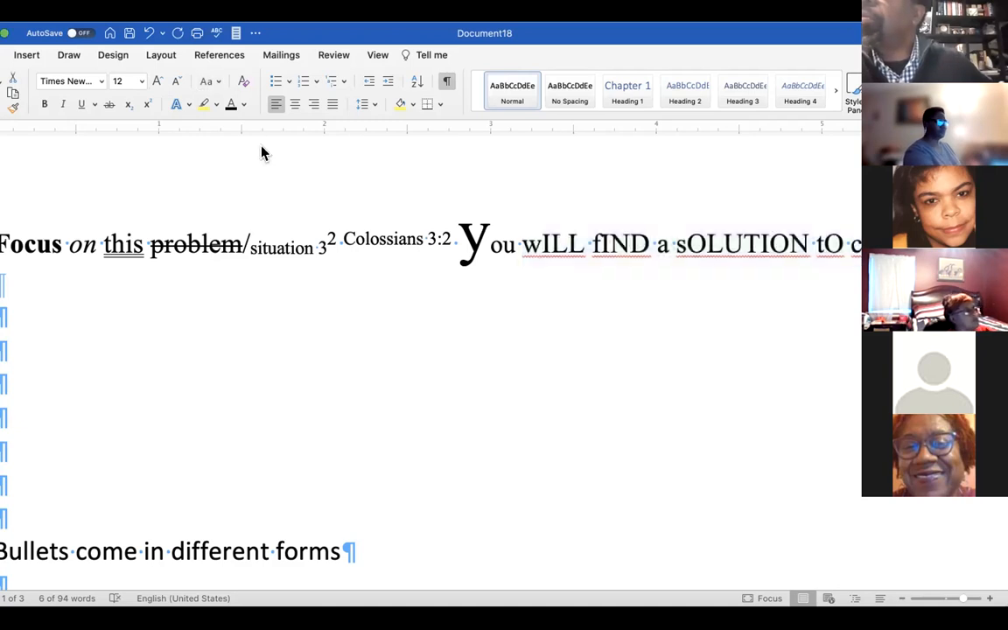
{"action": "key", "text": "super+z"}
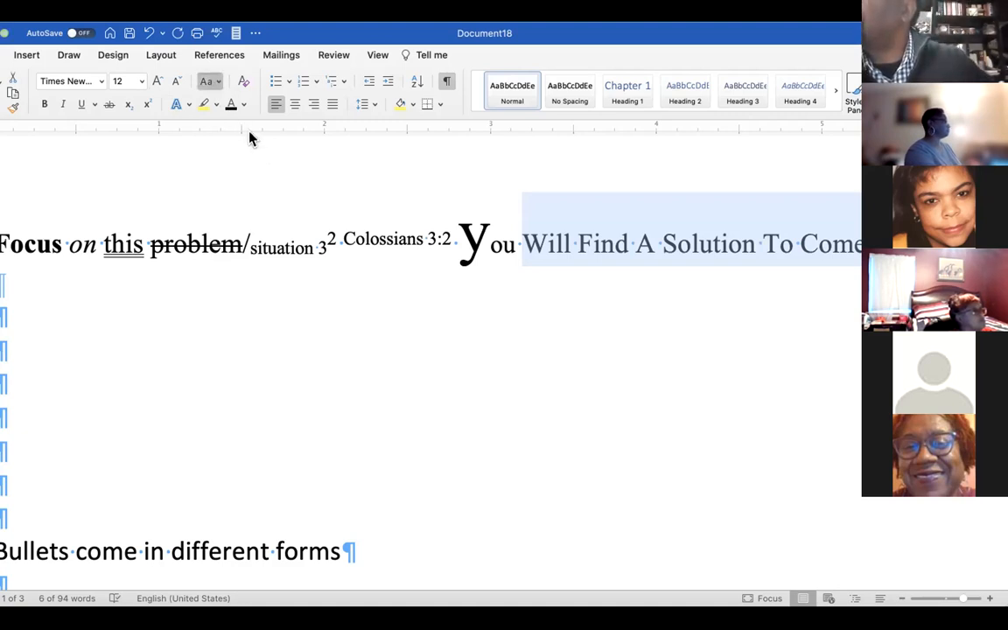
{"action": "key", "text": "shift+F3"}
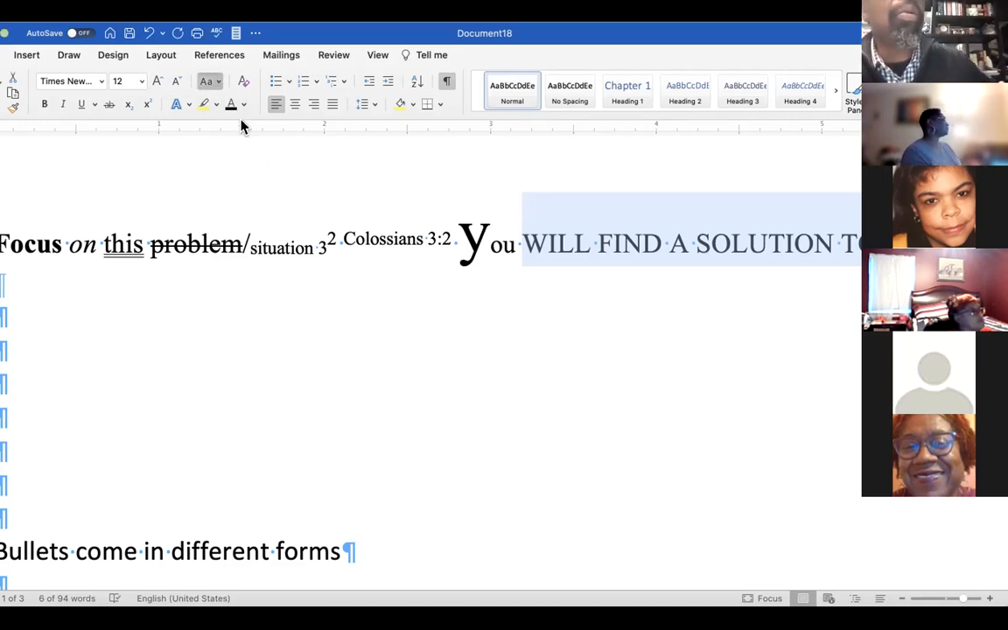
{"action": "key", "text": "shift+F3"}
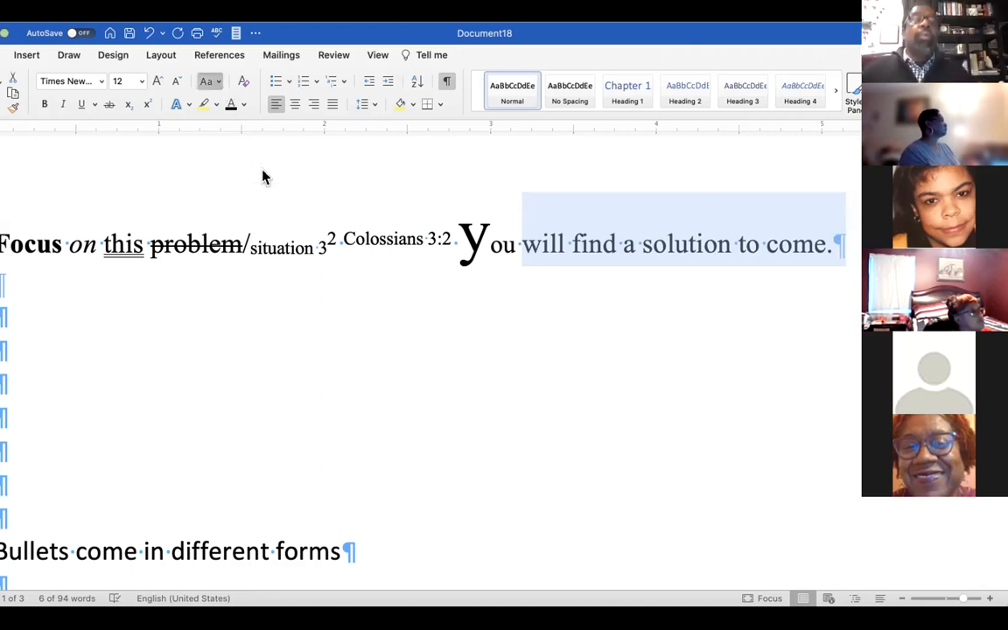
{"action": "key", "text": "shift+F3"}
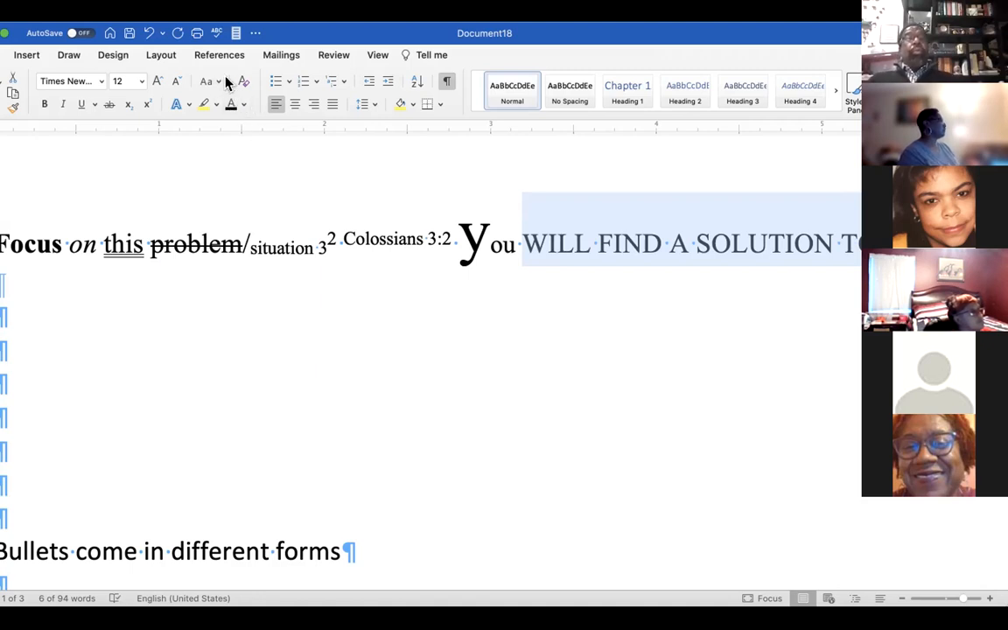
{"action": "key", "text": "shift+F3"}
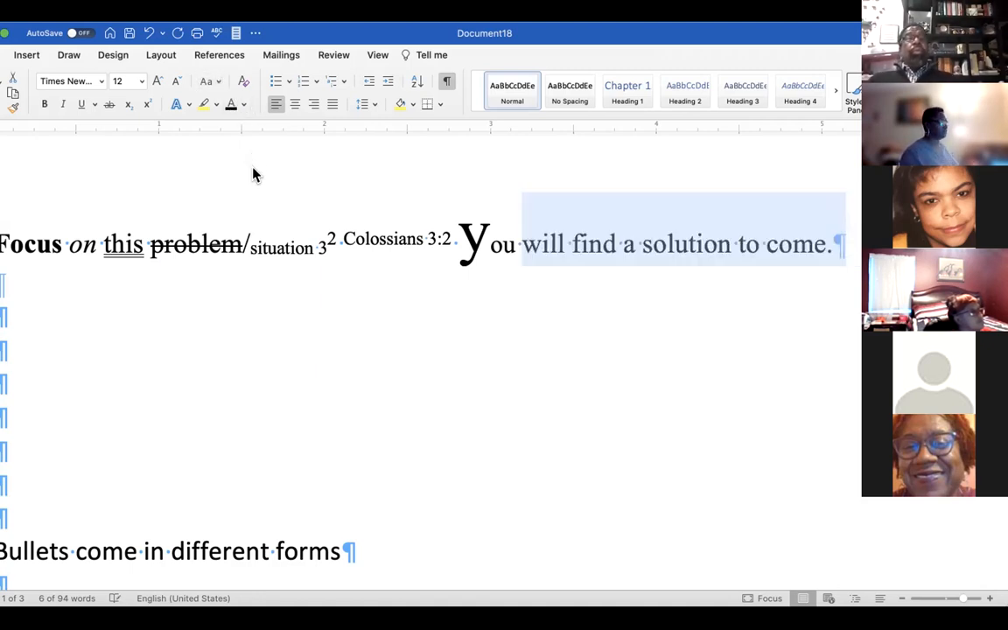
{"action": "left_click", "coordinate": [265, 158]}
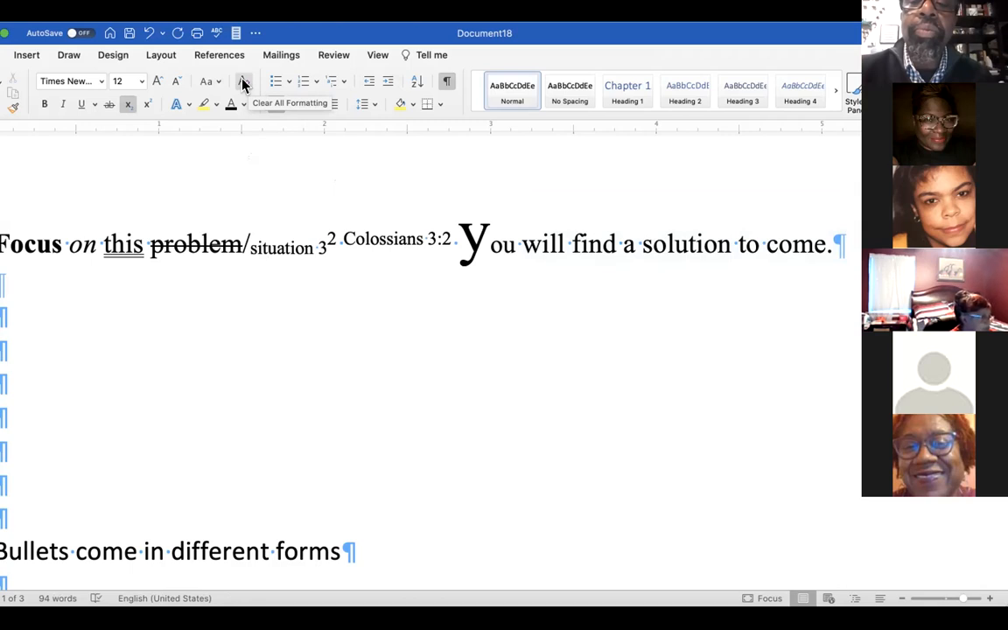
Add a line below the sentence, clear its formatting and enter "The" on it
{"action": "left_click", "coordinate": [839, 245]}
{"action": "key", "text": "Return"}
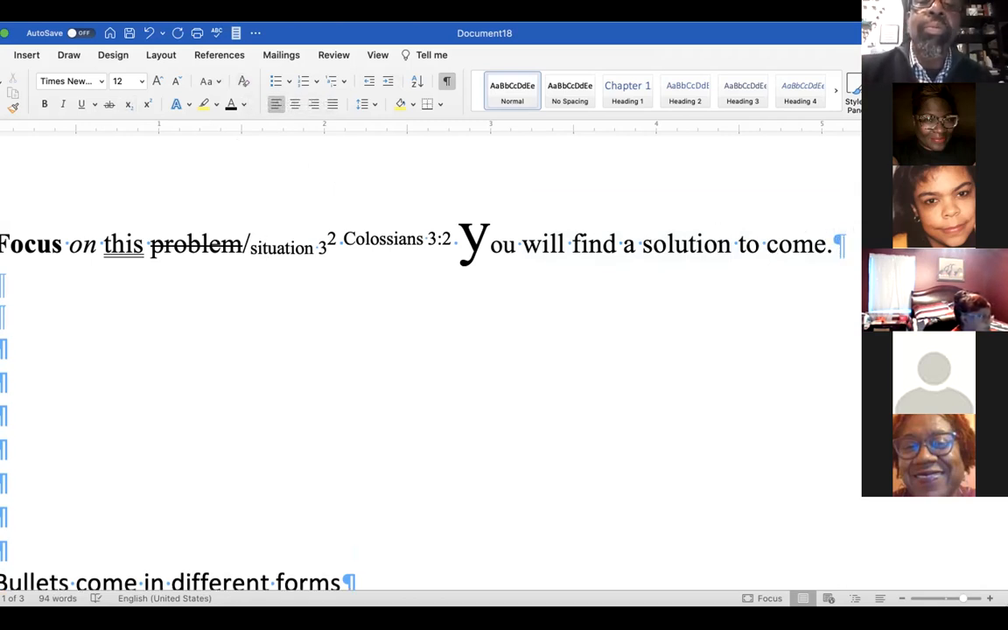
{"action": "left_click_drag", "start_coordinate": [739, 33], "coordinate": [776, 37]}
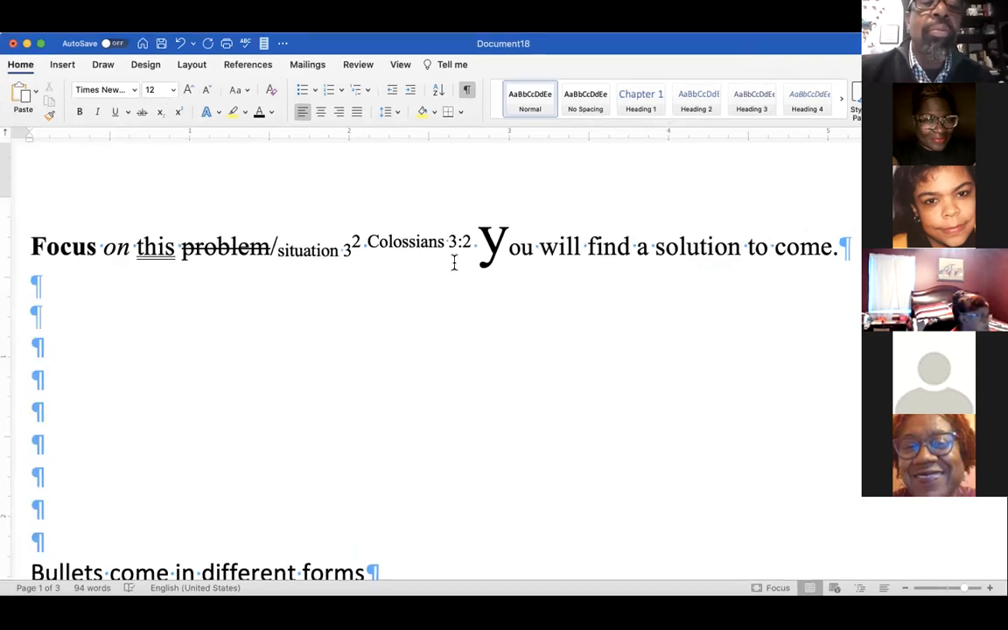
{"action": "left_click", "coordinate": [273, 90]}
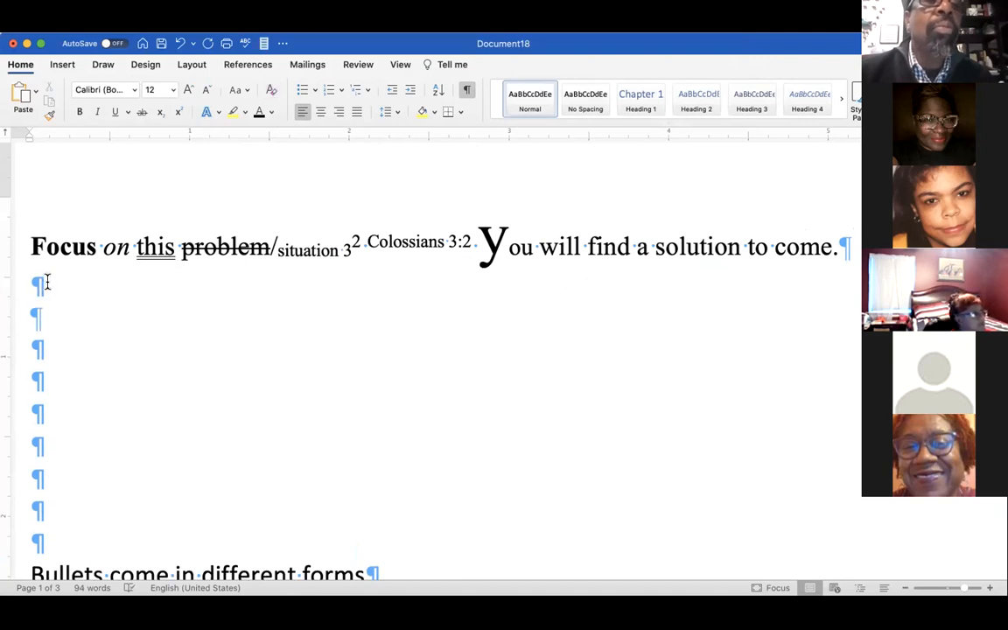
{"action": "type", "text": "The"}
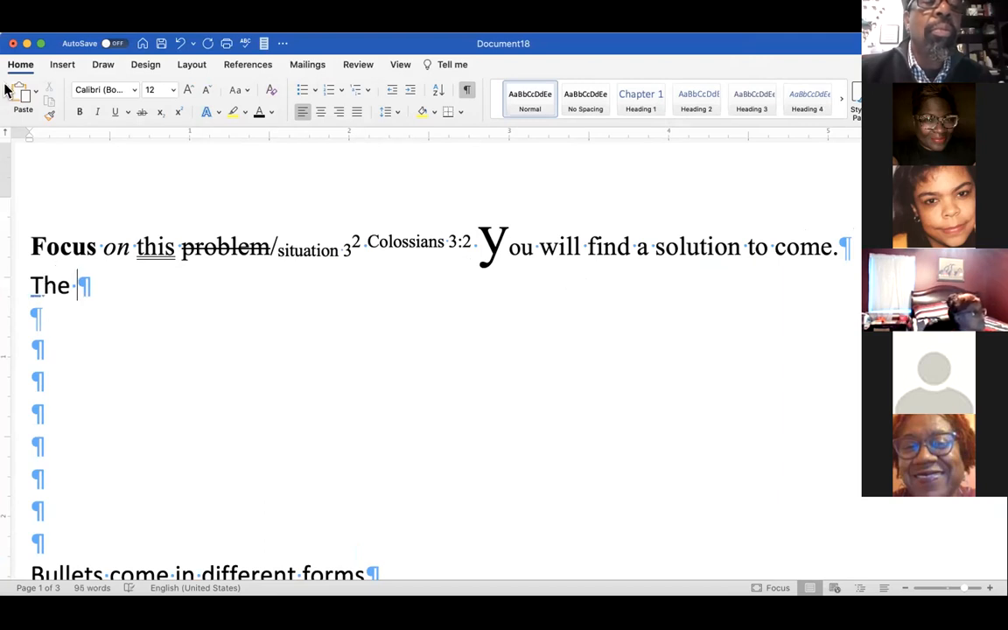
Choose Calibri as the font on the new line, then delete the word "The" together with its line
{"action": "left_click", "coordinate": [133, 91]}
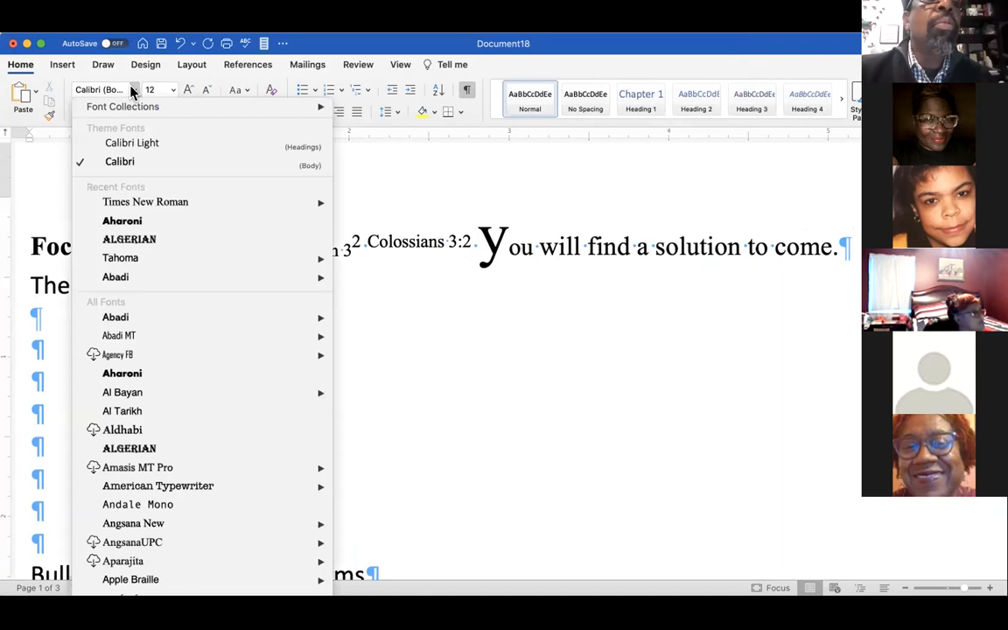
{"action": "left_click", "coordinate": [140, 164]}
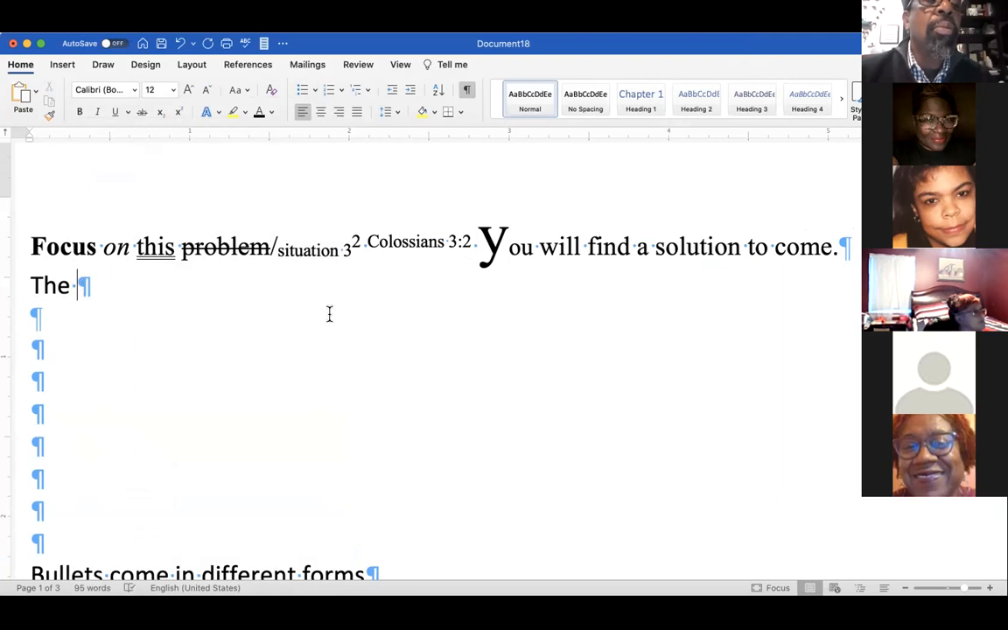
{"action": "left_click_drag", "start_coordinate": [87, 290], "coordinate": [4, 291]}
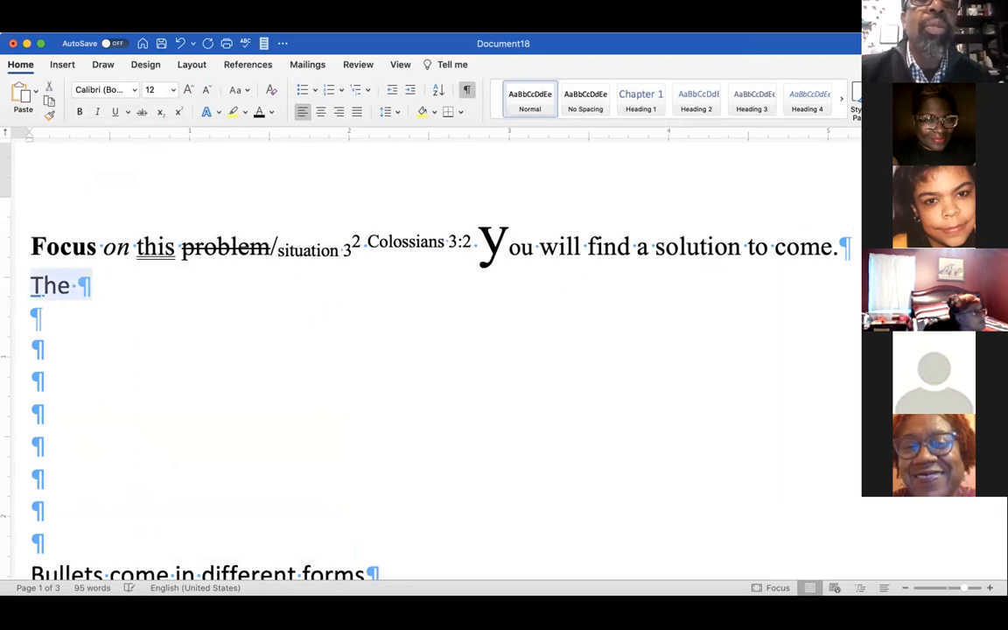
{"action": "key", "text": "BackSpace"}
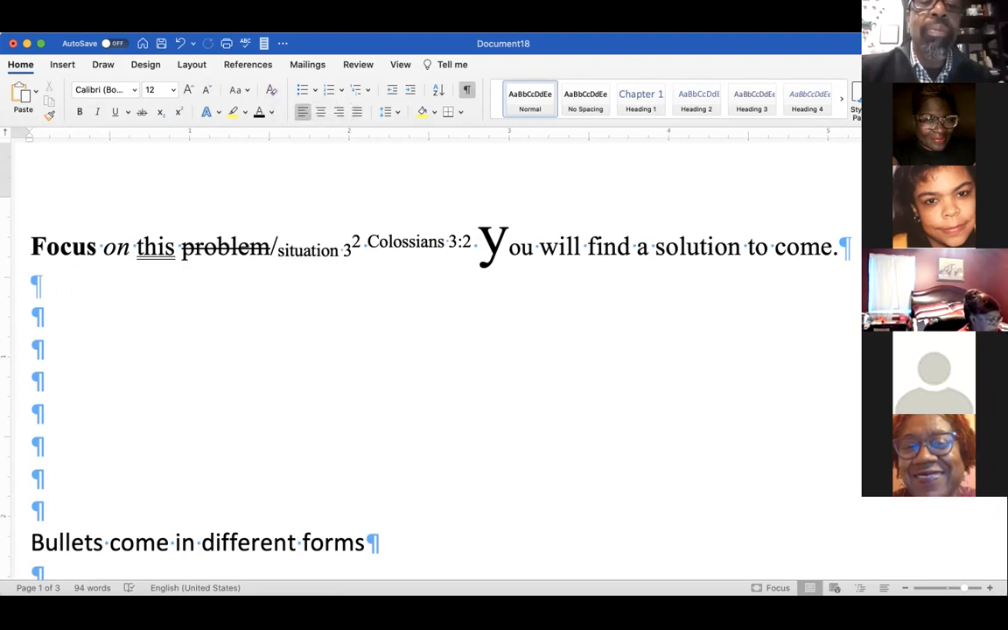
{"action": "left_click", "coordinate": [51, 290]}
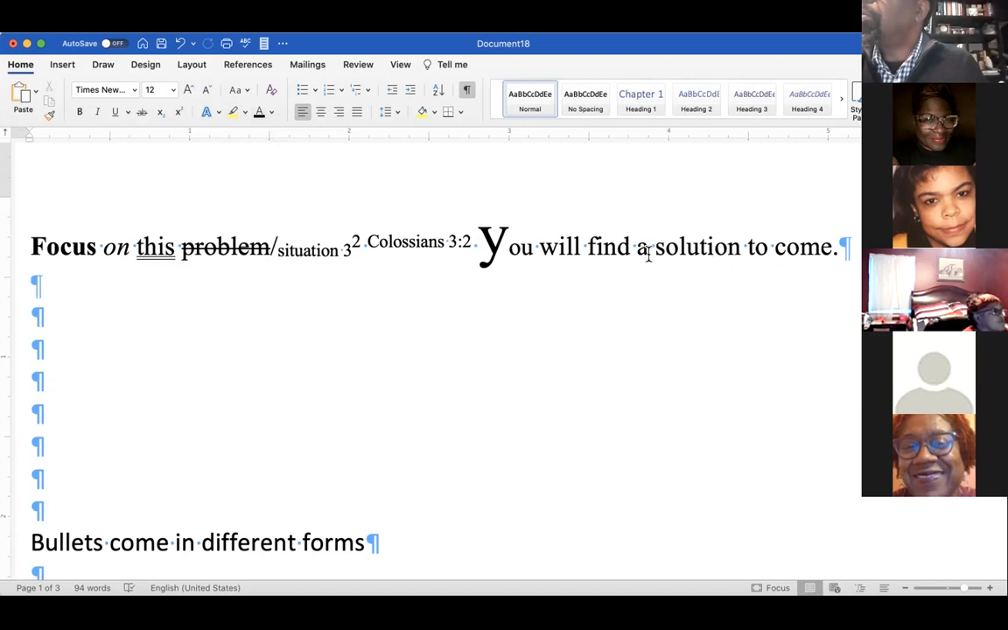
Set the whole phrase "you will find a solution to come." to font size 14
{"action": "left_click_drag", "start_coordinate": [531, 247], "coordinate": [479, 229]}
{"action": "left_click", "coordinate": [812, 270]}
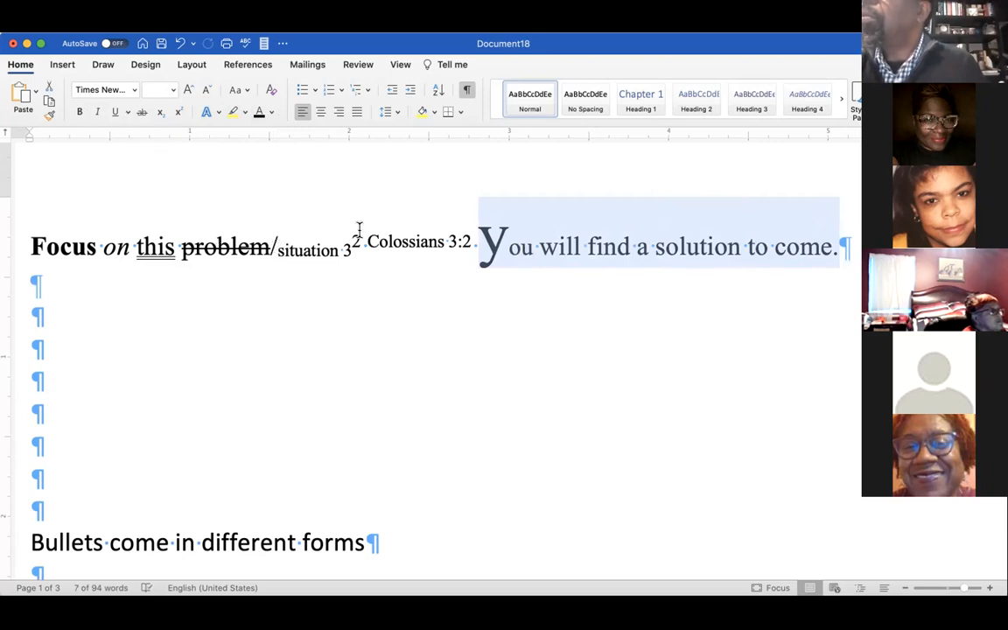
{"action": "left_click", "coordinate": [173, 90]}
{"action": "left_click", "coordinate": [166, 252]}
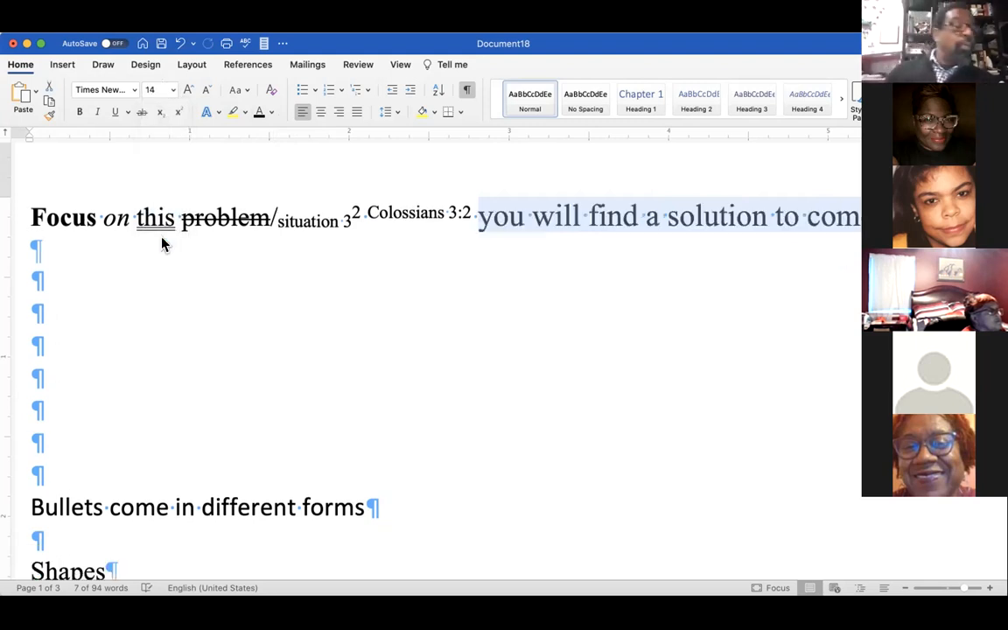
Move the text from "you" onward down two lines, leaving a blank line below the first line
{"action": "left_click", "coordinate": [479, 219]}
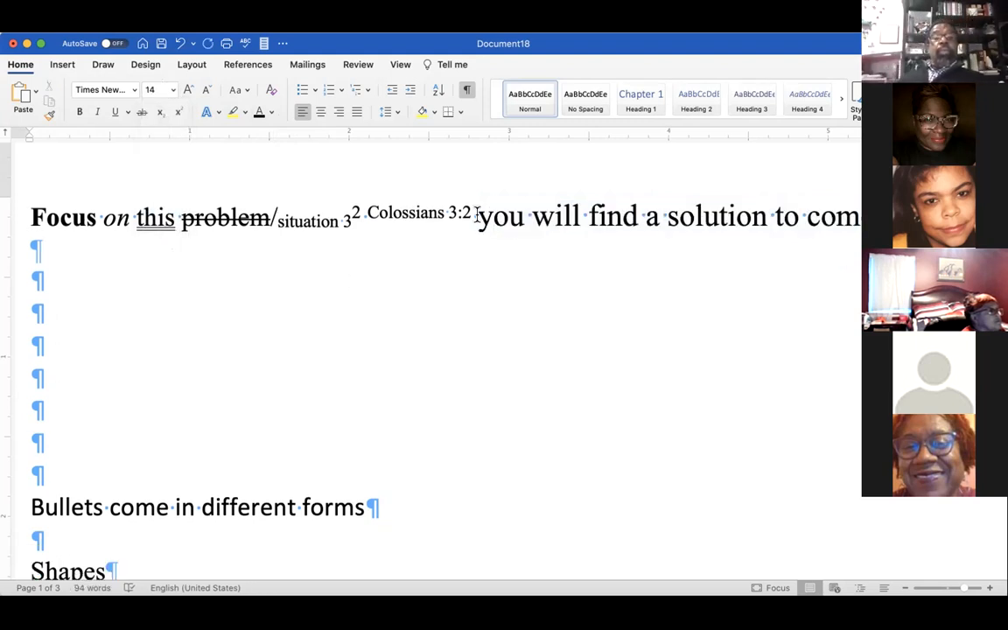
{"action": "key", "text": "Return"}
{"action": "key", "text": "Return"}
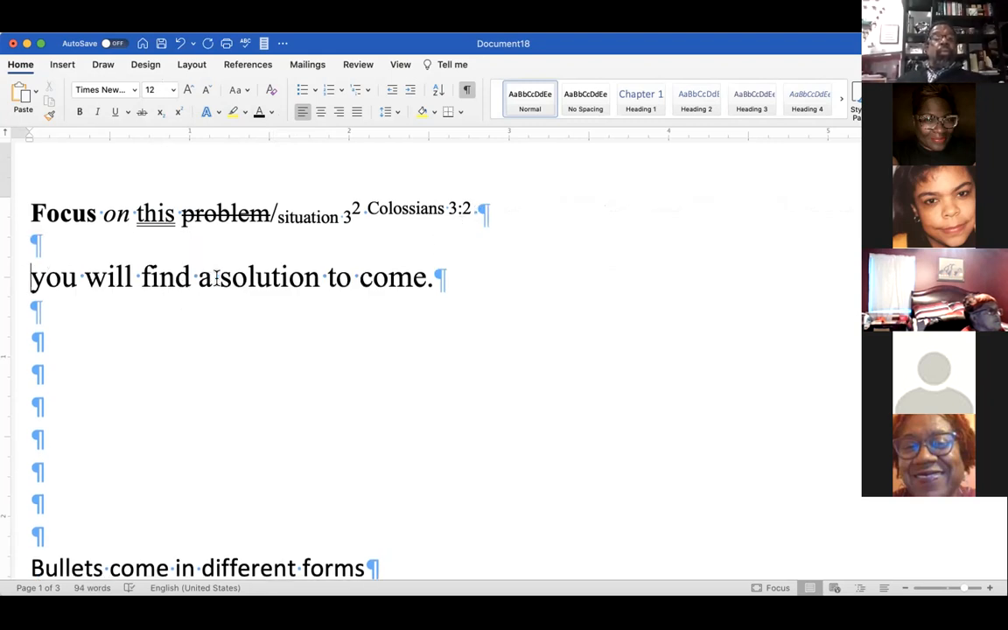
Apply an orange-outlined text effect to the word "solution"
{"action": "left_click_drag", "start_coordinate": [217, 278], "coordinate": [319, 276]}
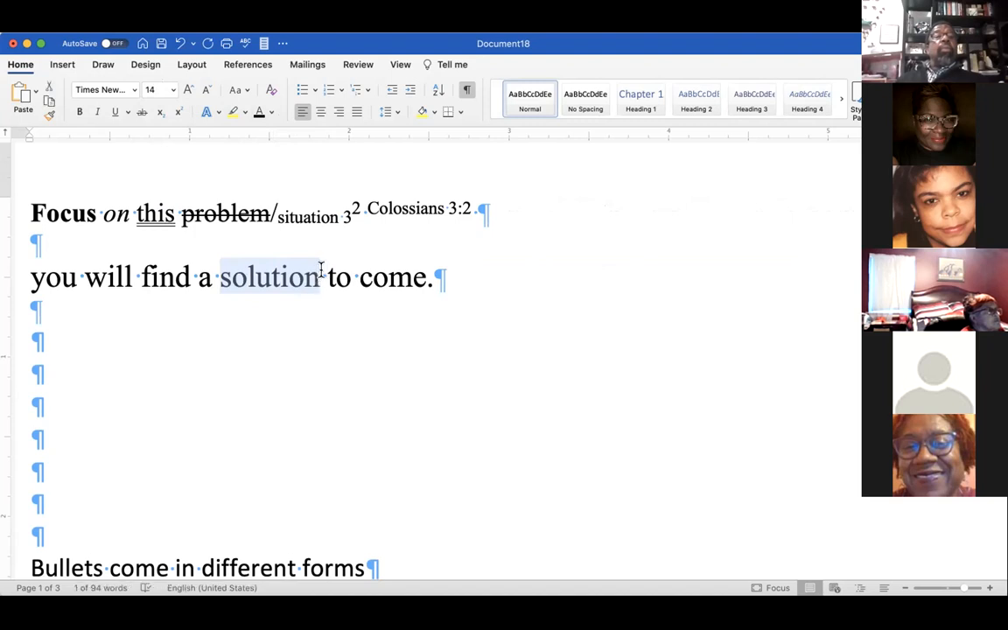
{"action": "left_click", "coordinate": [218, 114]}
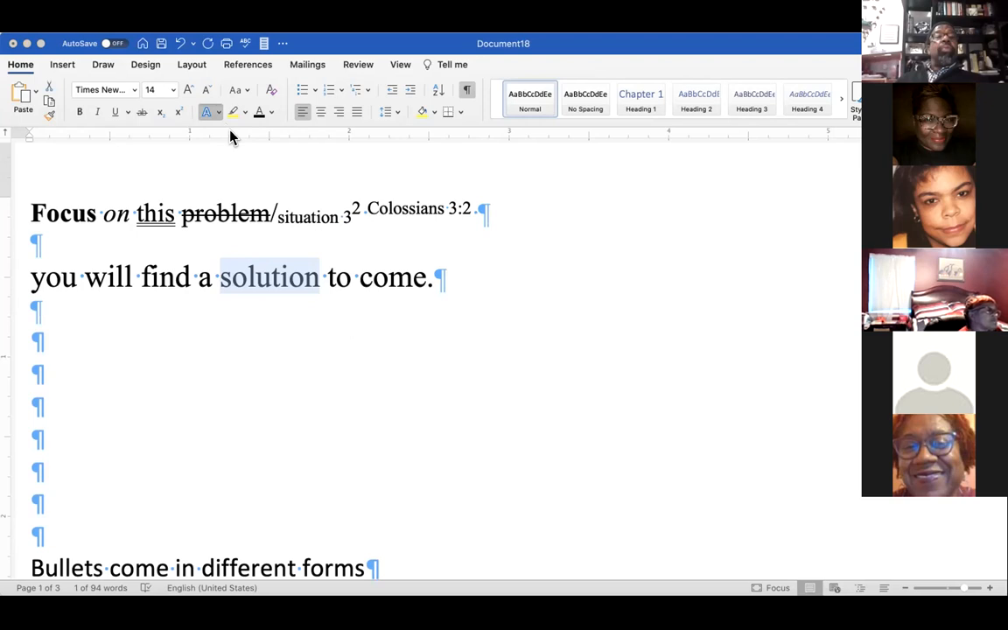
{"action": "left_click", "coordinate": [341, 226]}
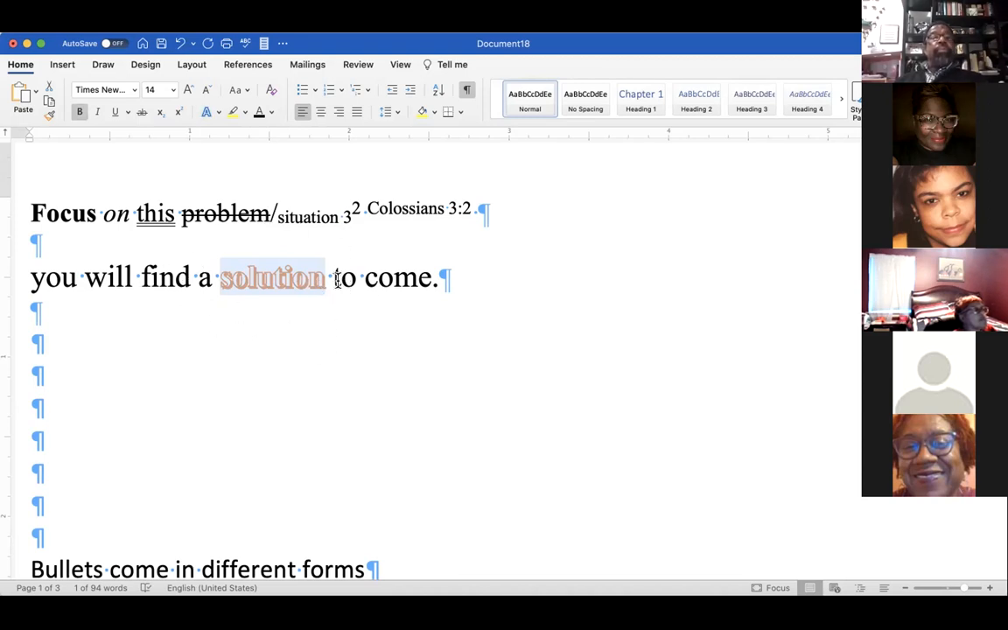
Try a blue-filled outlined effect, a shadowed gray effect and a gray gradient effect on the word "solution"
{"action": "left_click_drag", "start_coordinate": [329, 277], "coordinate": [218, 275]}
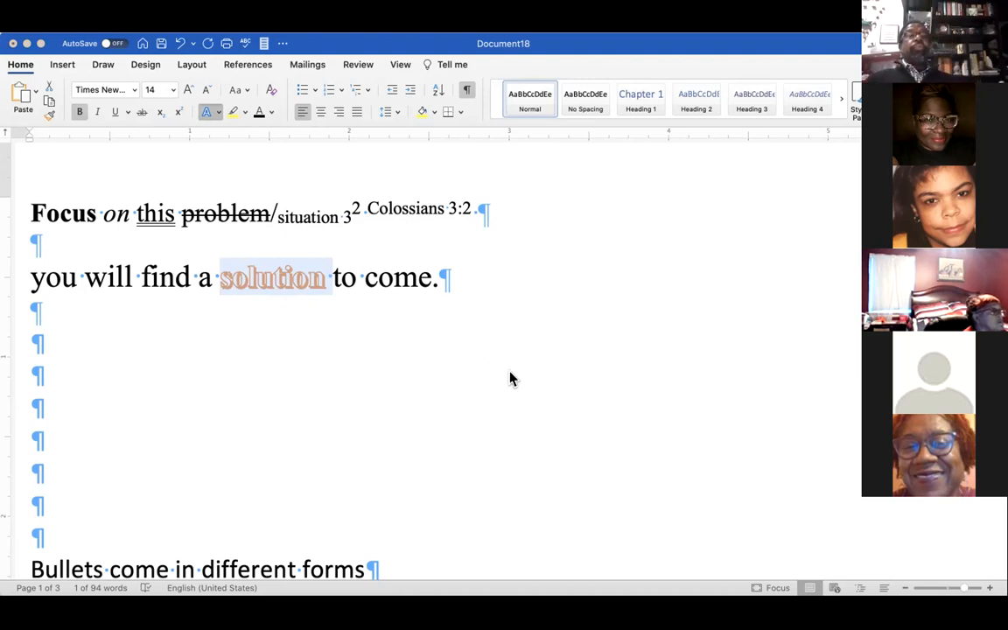
{"action": "left_click", "coordinate": [226, 369]}
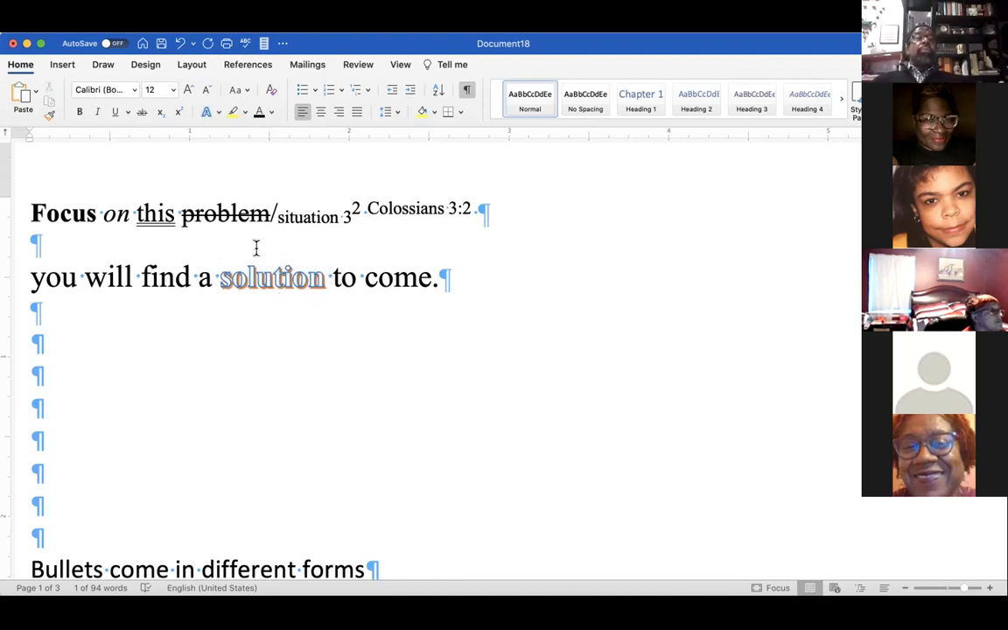
{"action": "left_click_drag", "start_coordinate": [294, 253], "coordinate": [222, 268]}
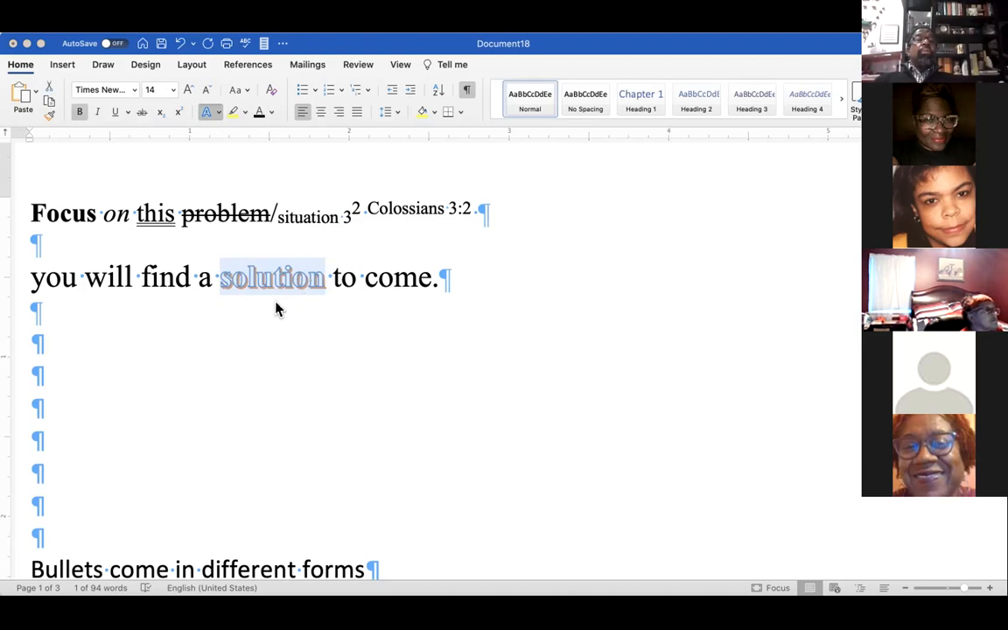
{"action": "left_click", "coordinate": [218, 216]}
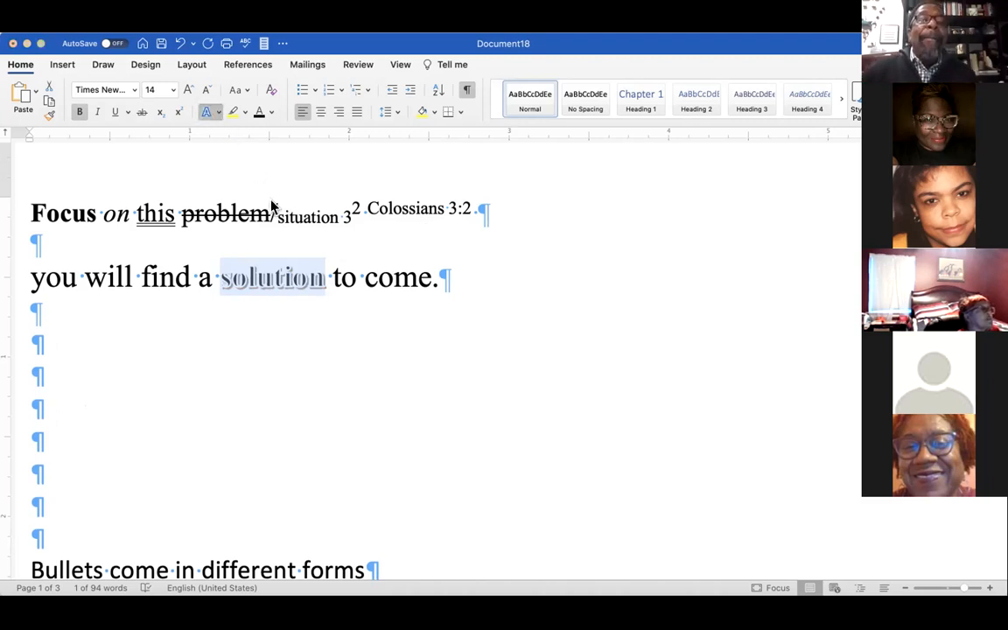
{"action": "key", "text": "super+z"}
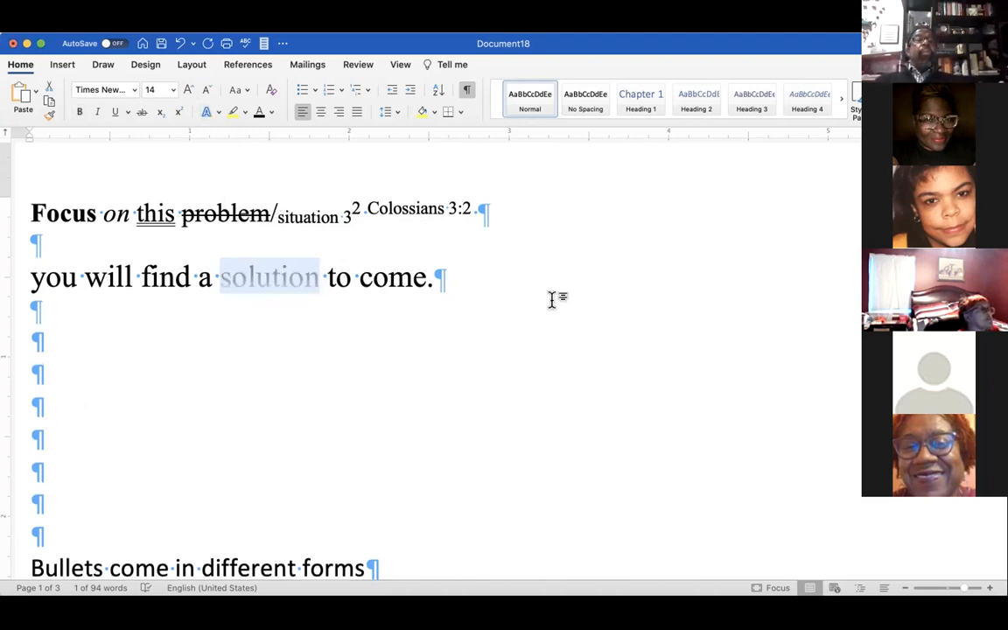
{"action": "left_click", "coordinate": [552, 299]}
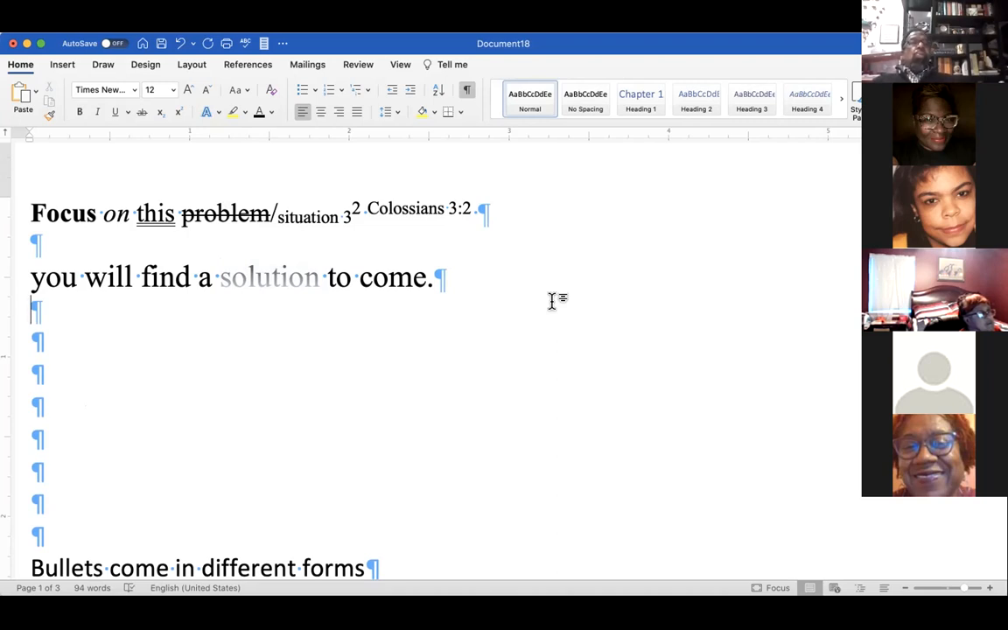
Apply the orange-outlined text effect to the word "solution" again and deselect it
{"action": "left_click_drag", "start_coordinate": [318, 271], "coordinate": [216, 268]}
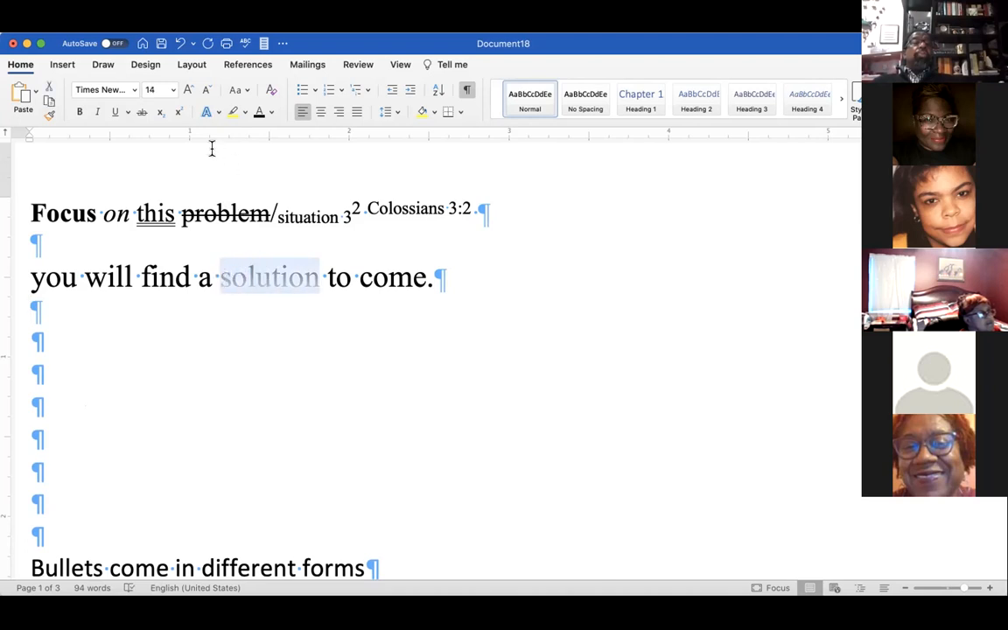
{"action": "left_click", "coordinate": [217, 113]}
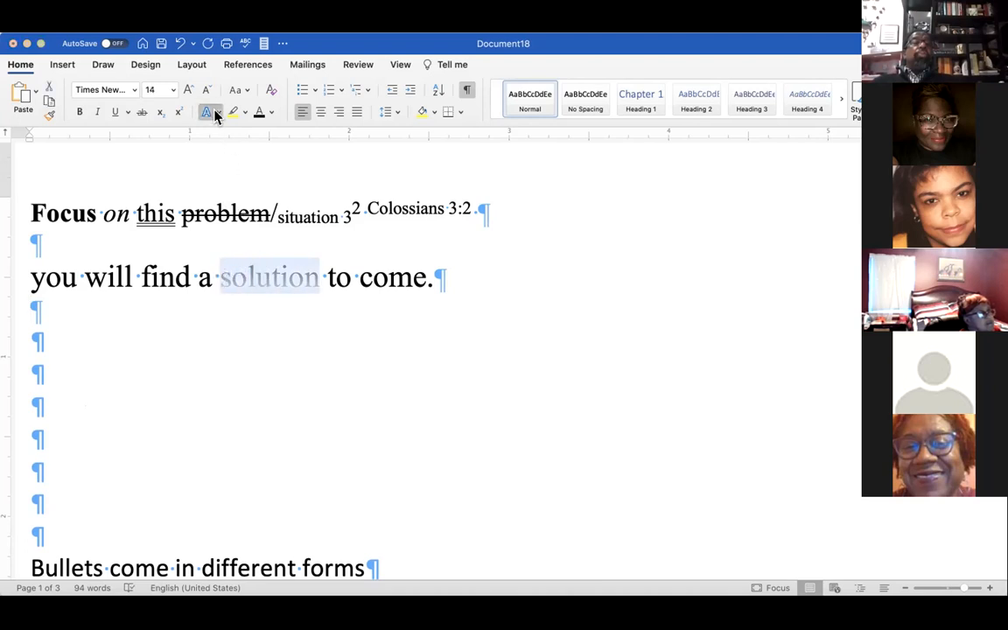
{"action": "left_click", "coordinate": [342, 223]}
{"action": "left_click", "coordinate": [394, 413]}
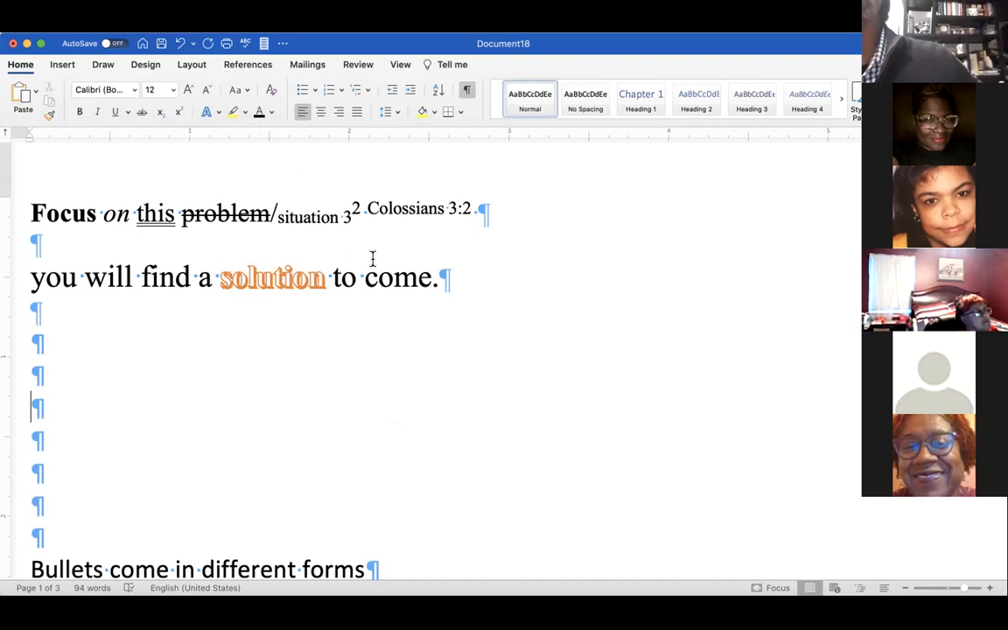
Highlight "come." in pink, then replace it with a yellow highlight over "to come."
{"action": "left_click_drag", "start_coordinate": [364, 277], "coordinate": [465, 276]}
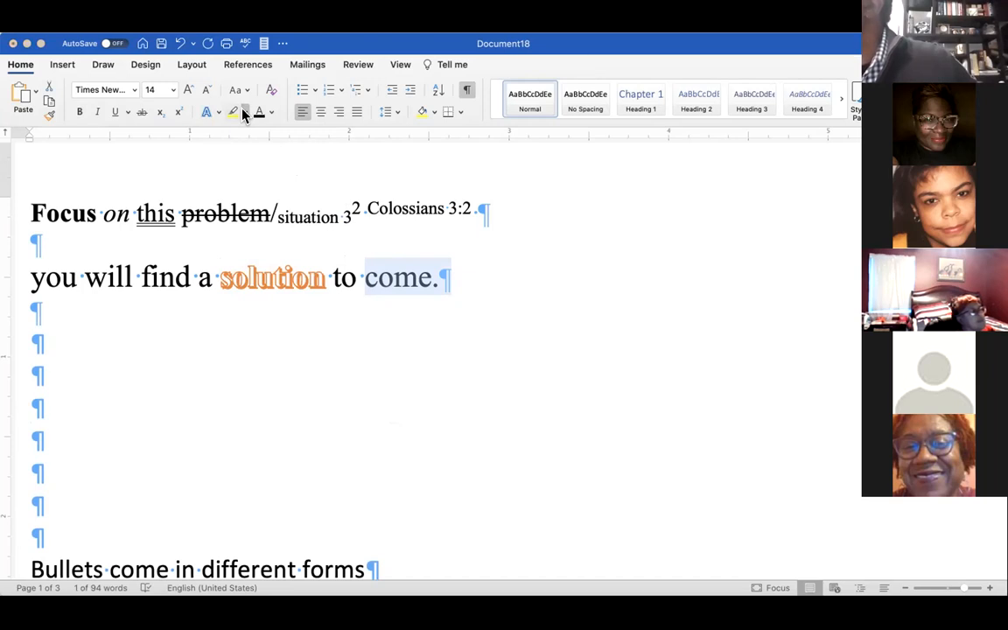
{"action": "left_click", "coordinate": [310, 158]}
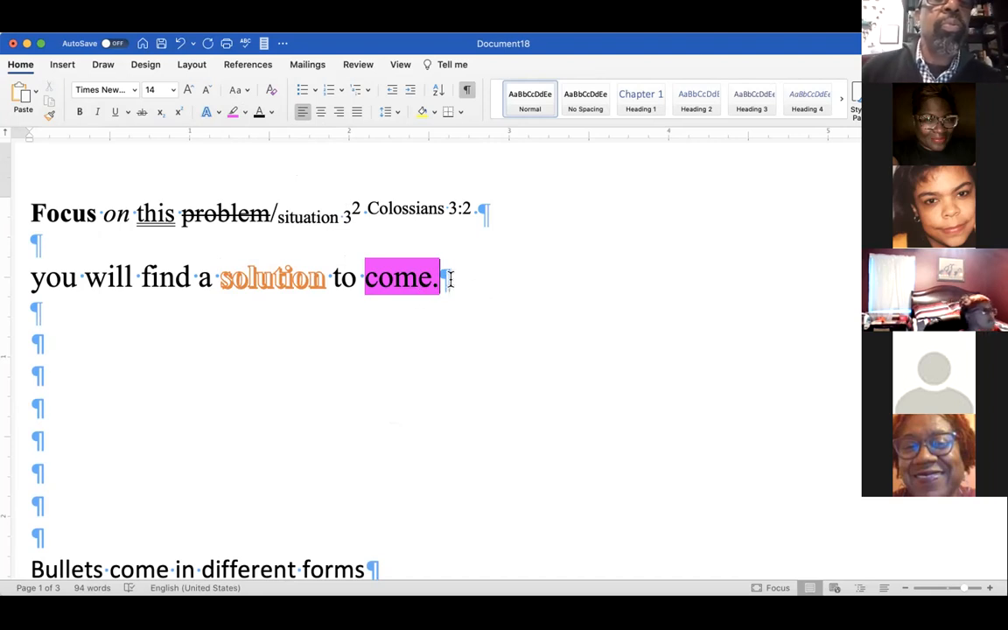
{"action": "left_click", "coordinate": [234, 112]}
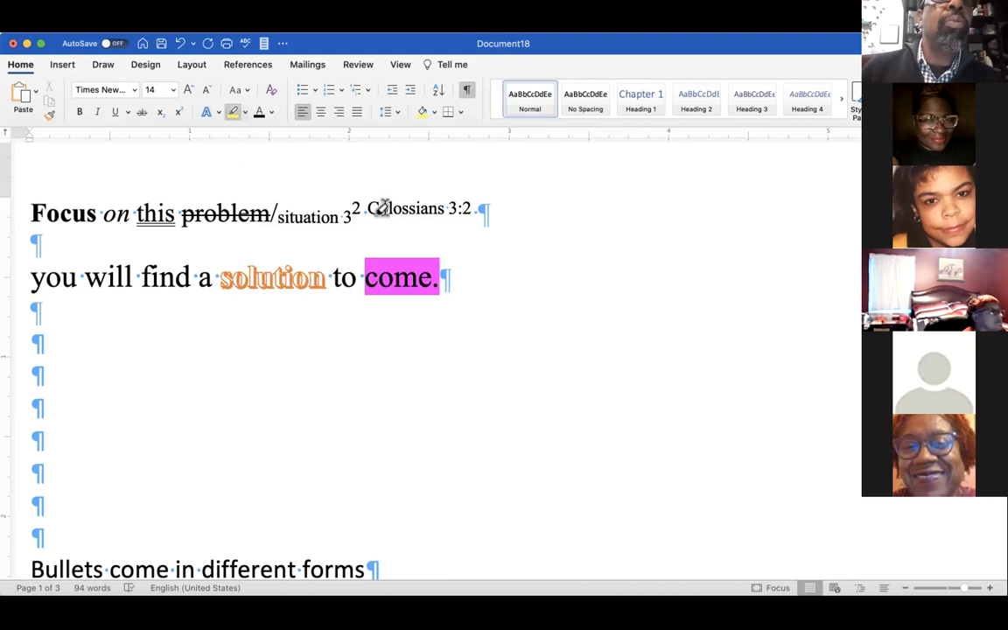
{"action": "left_click_drag", "start_coordinate": [463, 276], "coordinate": [333, 277]}
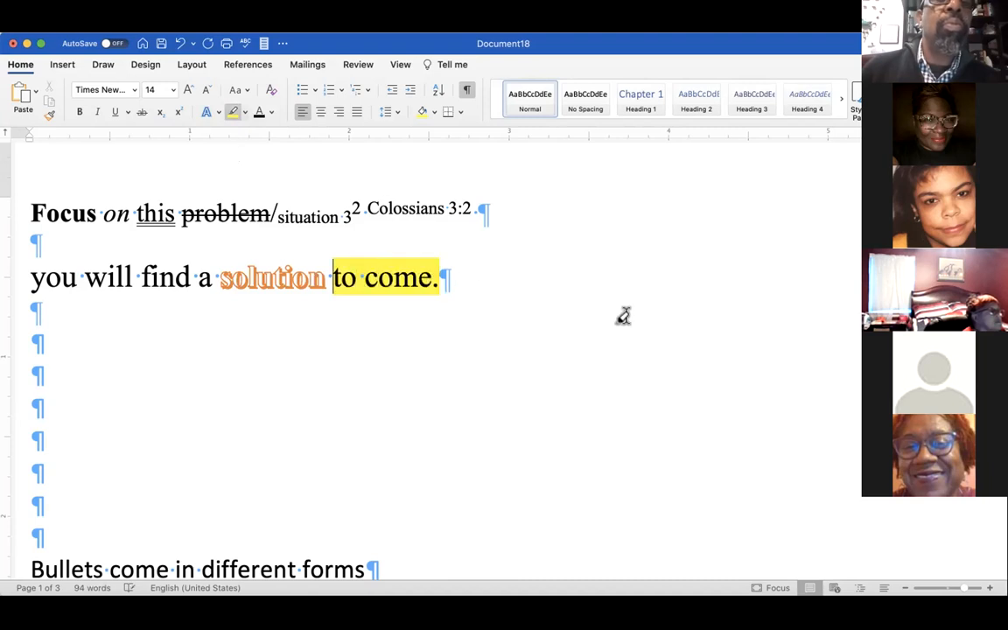
{"action": "left_click", "coordinate": [623, 315]}
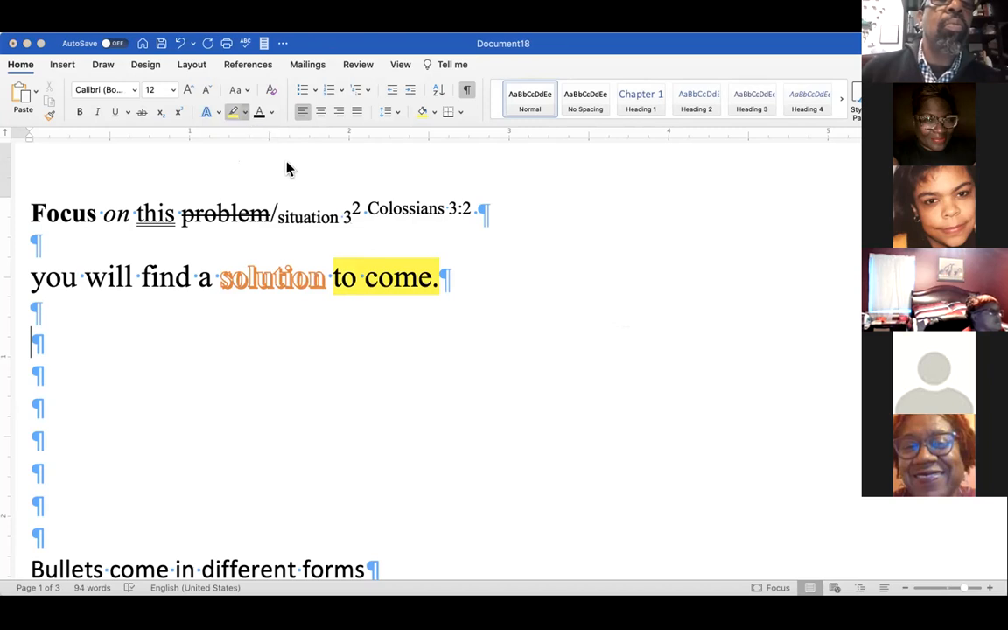
Highlight "to come." in turquoise, then restore its yellow highlight and turn the highlighter off
{"action": "left_click_drag", "start_coordinate": [442, 273], "coordinate": [333, 263]}
{"action": "left_click", "coordinate": [546, 341]}
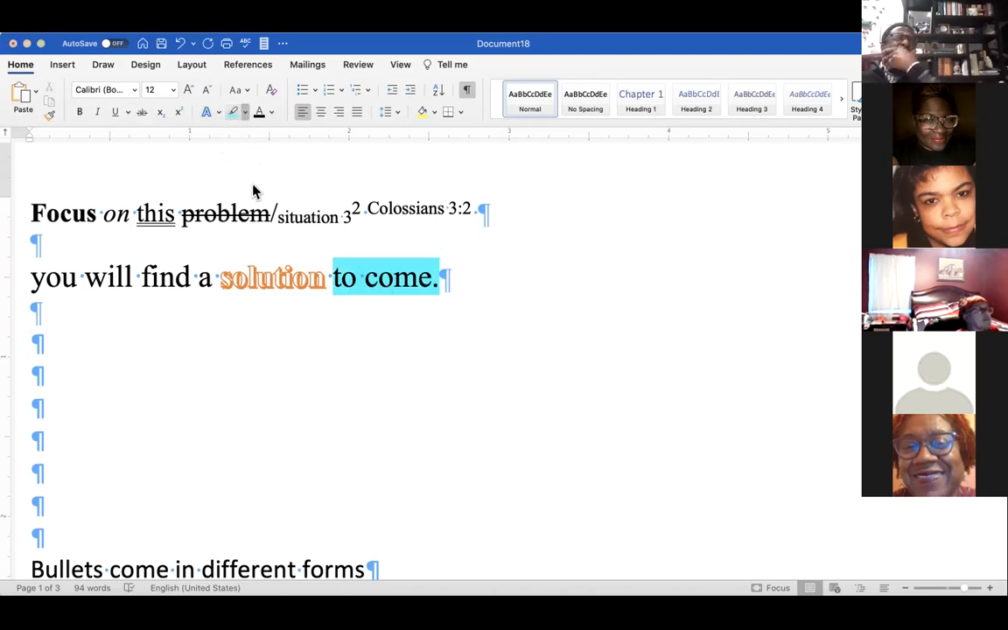
{"action": "mouse_move", "coordinate": [483, 251]}
{"action": "left_mouse_down"}
{"action": "mouse_move", "coordinate": [318, 259]}
{"action": "mouse_move", "coordinate": [336, 263]}
{"action": "left_mouse_up"}
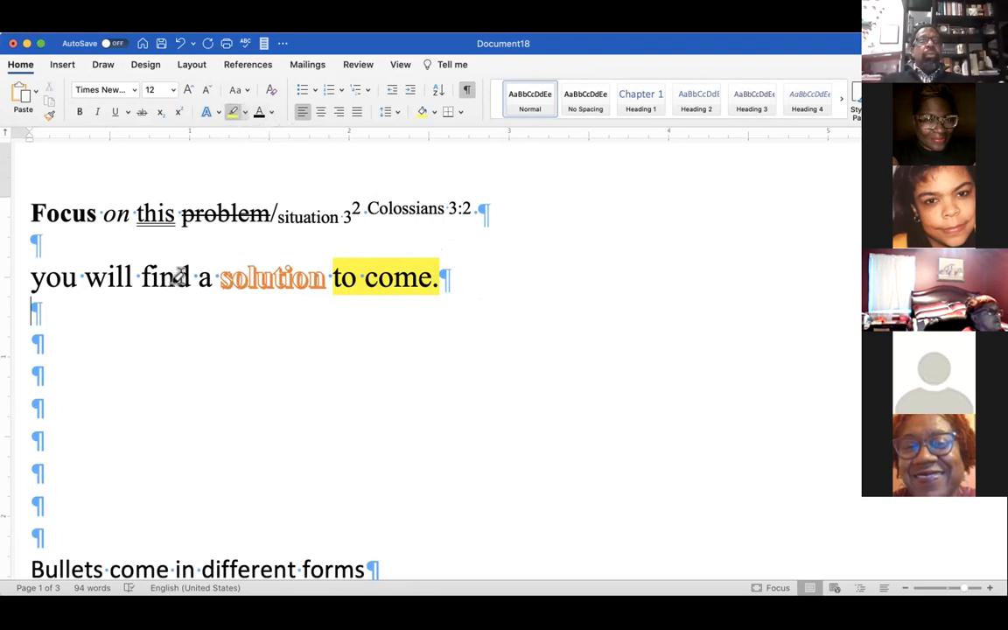
{"action": "left_click", "coordinate": [233, 112]}
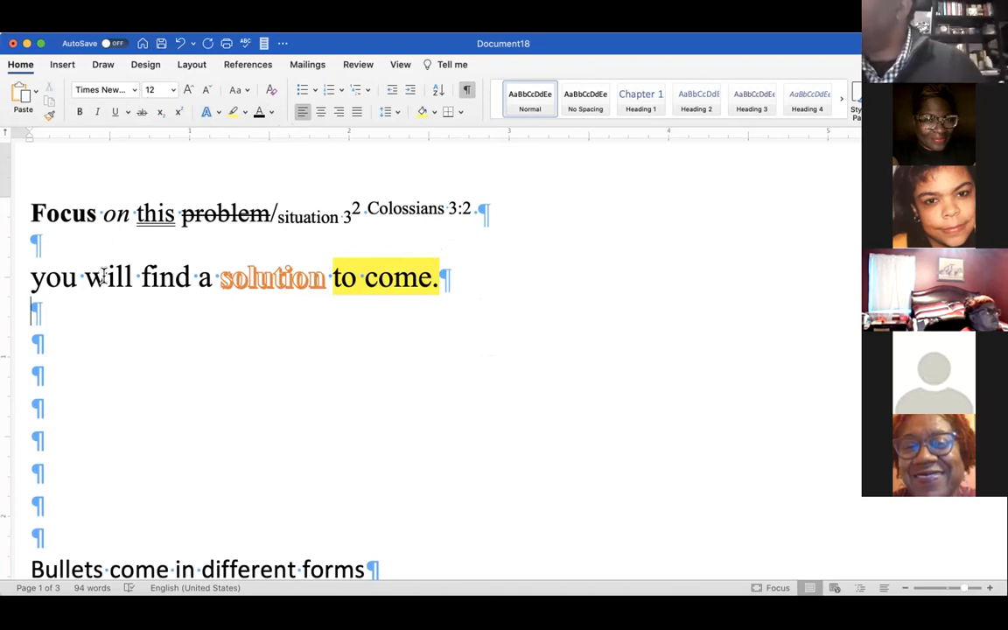
Set the font color of "you will find a" to red
{"action": "left_click_drag", "start_coordinate": [213, 277], "coordinate": [11, 270]}
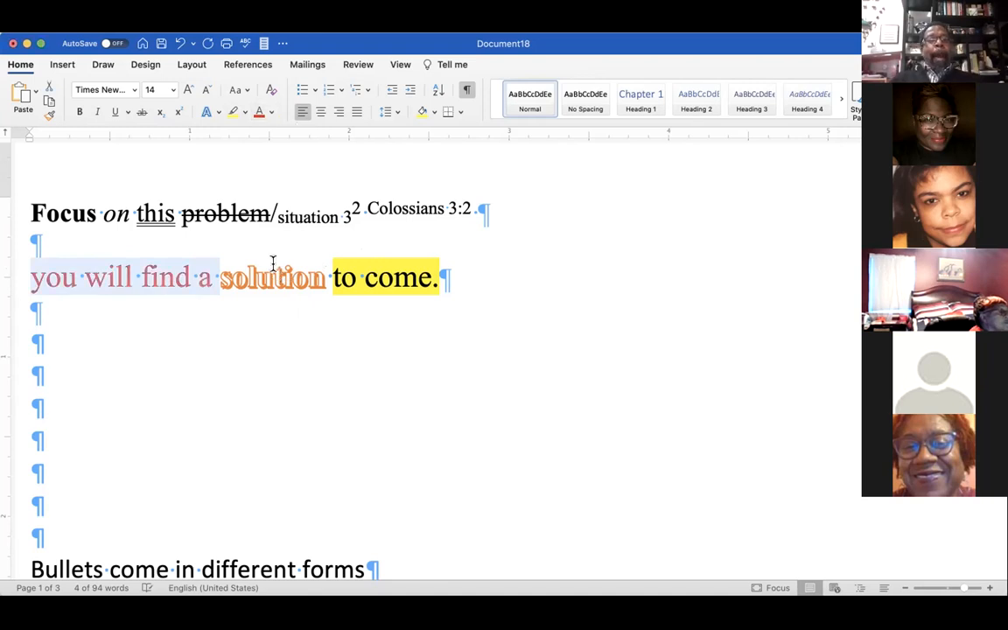
{"action": "left_click", "coordinate": [271, 382]}
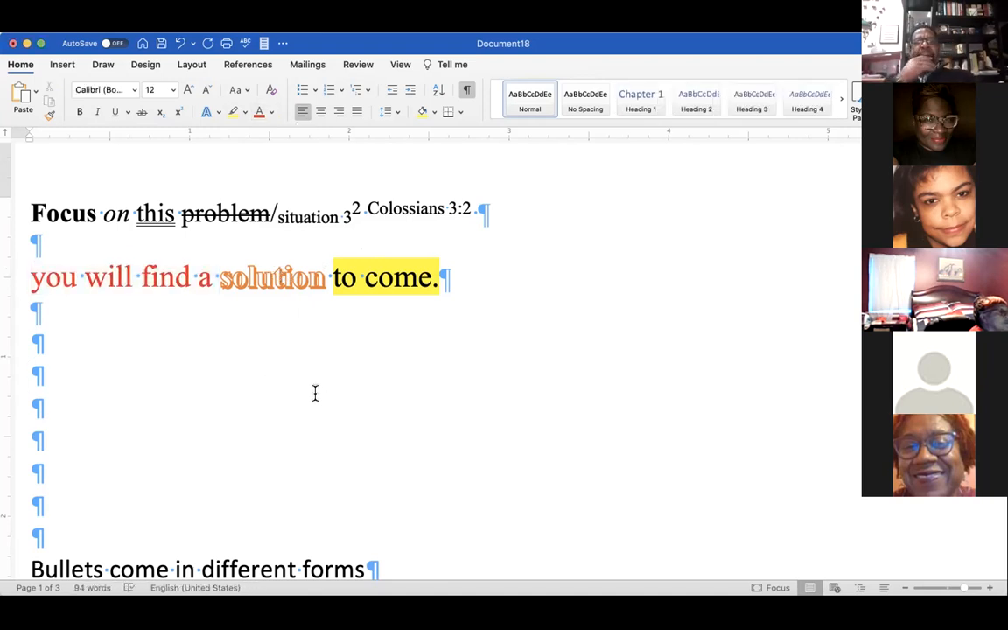
Insert "new shining ball under your tree" between "you will find a" and the word "solution"
{"action": "left_click", "coordinate": [214, 276]}
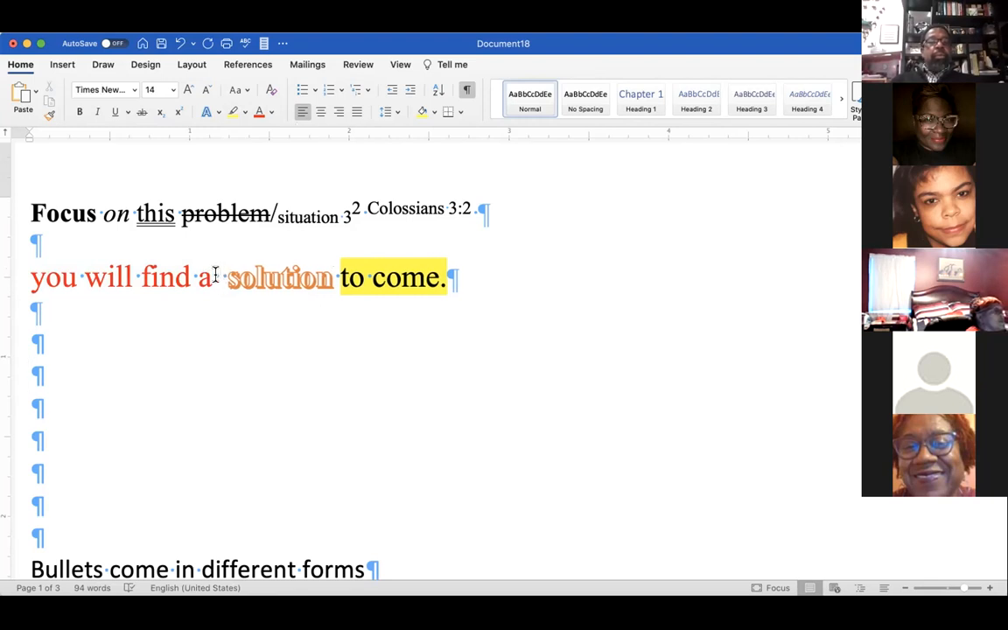
{"action": "type", "text": "new shi"}
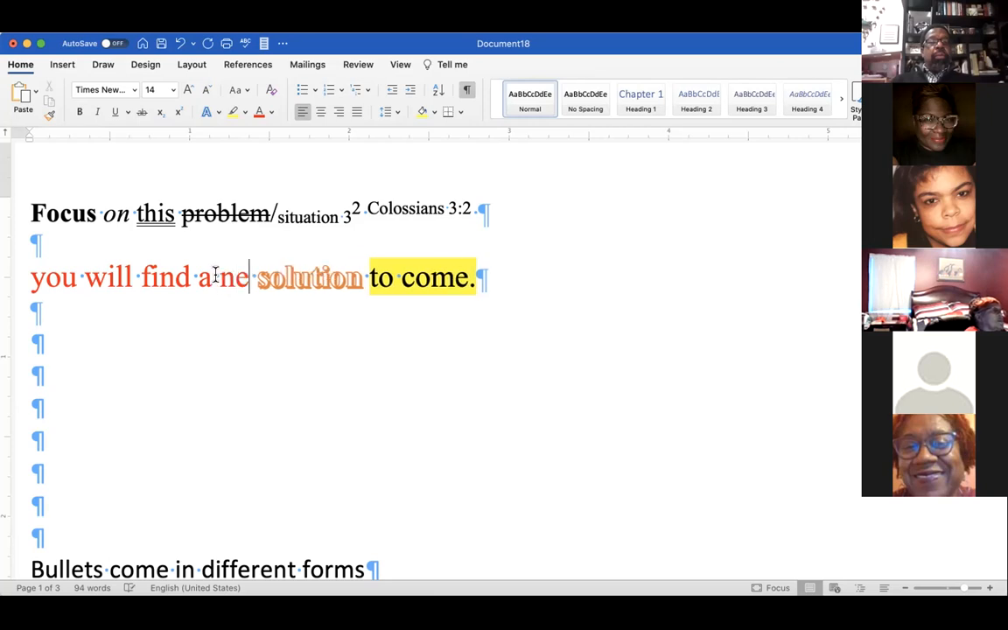
{"action": "type", "text": "ning "}
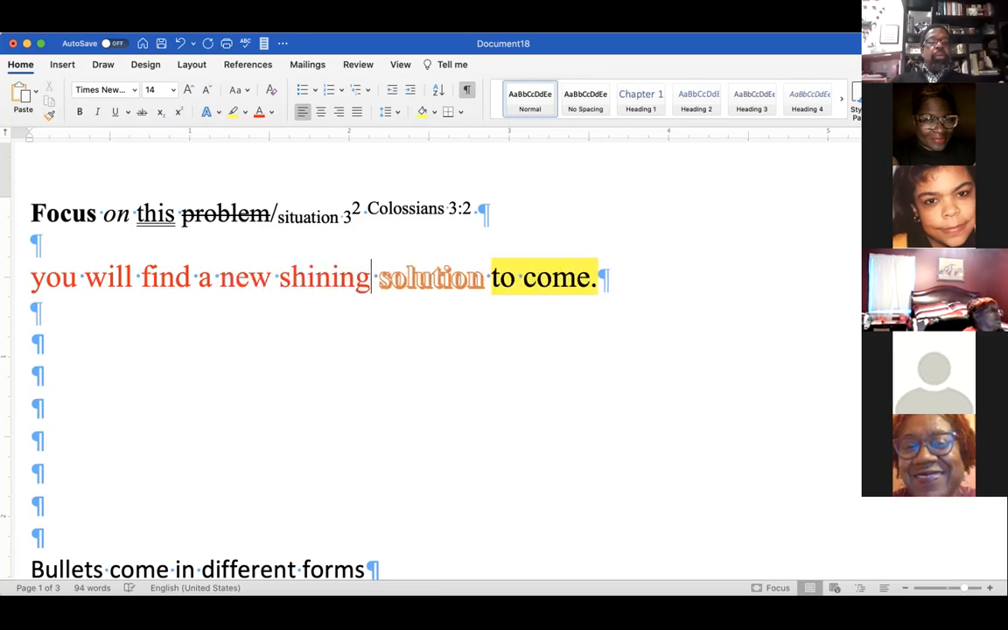
{"action": "type", "text": "ball u"}
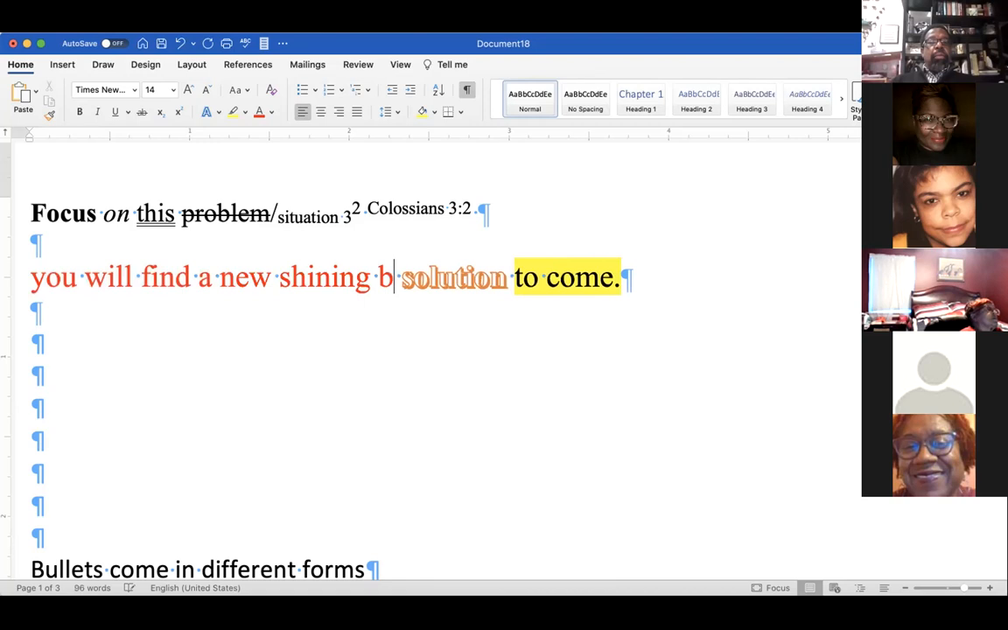
{"action": "type", "text": "nder your"}
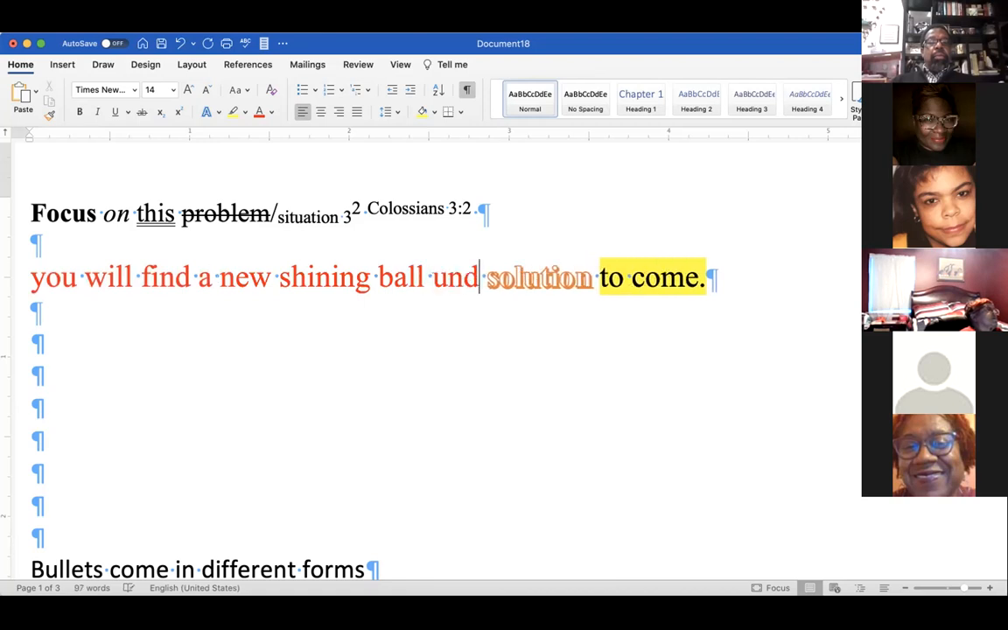
{"action": "type", "text": " tree"}
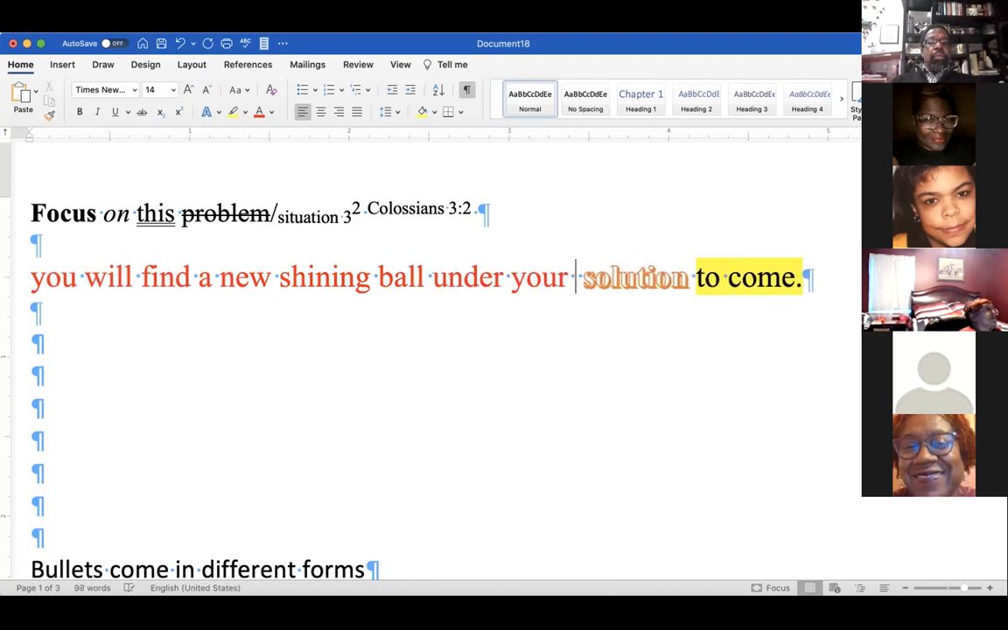
Move "solution to come." down four lines, leaving three blank lines below the red text
{"action": "key", "text": "Return"}
{"action": "key", "text": "Return"}
{"action": "key", "text": "Return"}
{"action": "key", "text": "Return"}
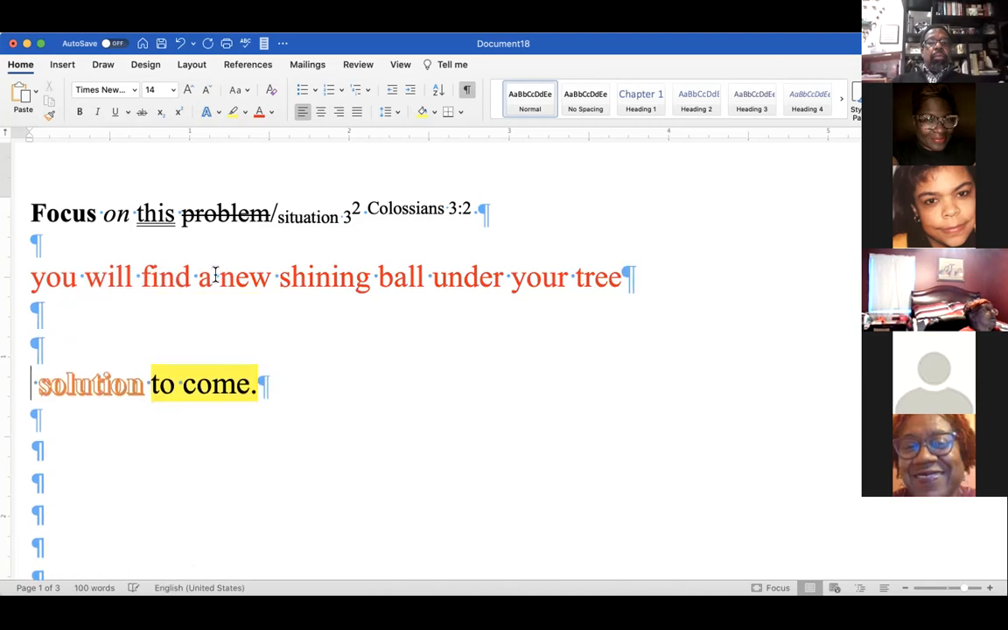
Recolor the line "you will find a new shining ball under your tree" black, then green
{"action": "left_click_drag", "start_coordinate": [662, 288], "coordinate": [639, 319]}
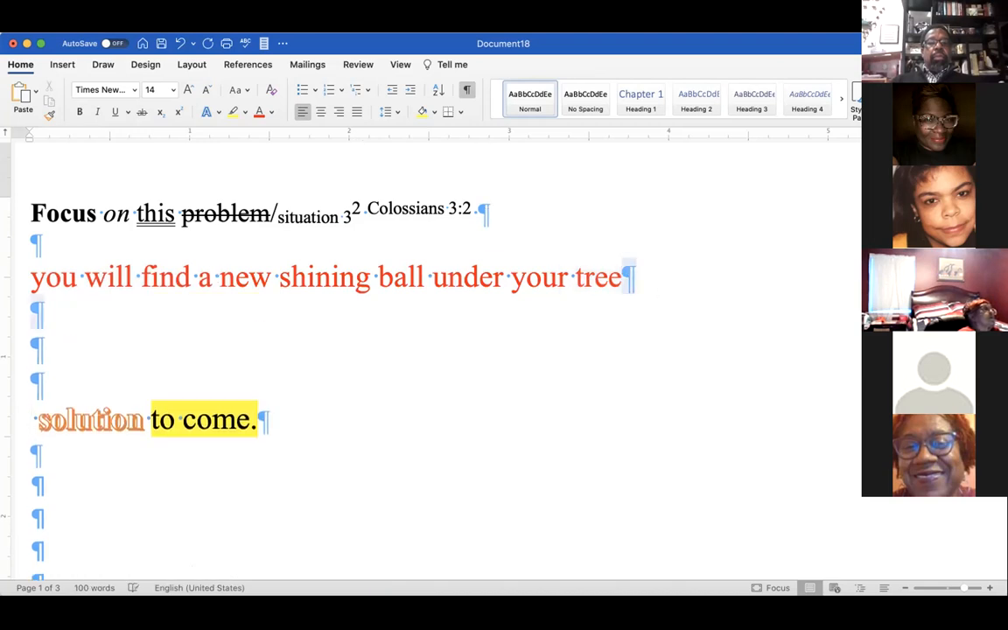
{"action": "left_click", "coordinate": [7, 276]}
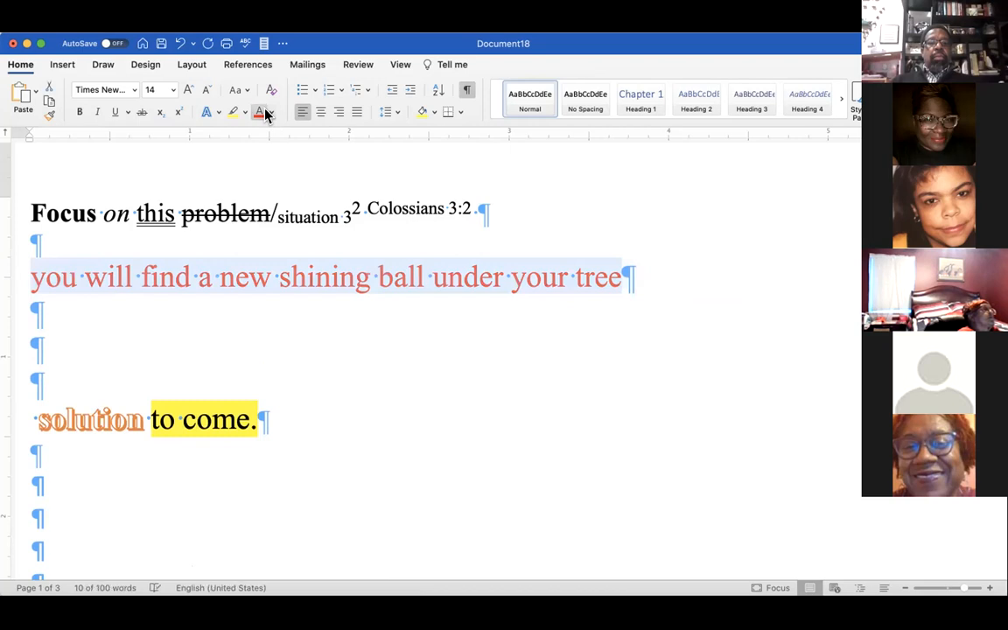
{"action": "left_click", "coordinate": [275, 175]}
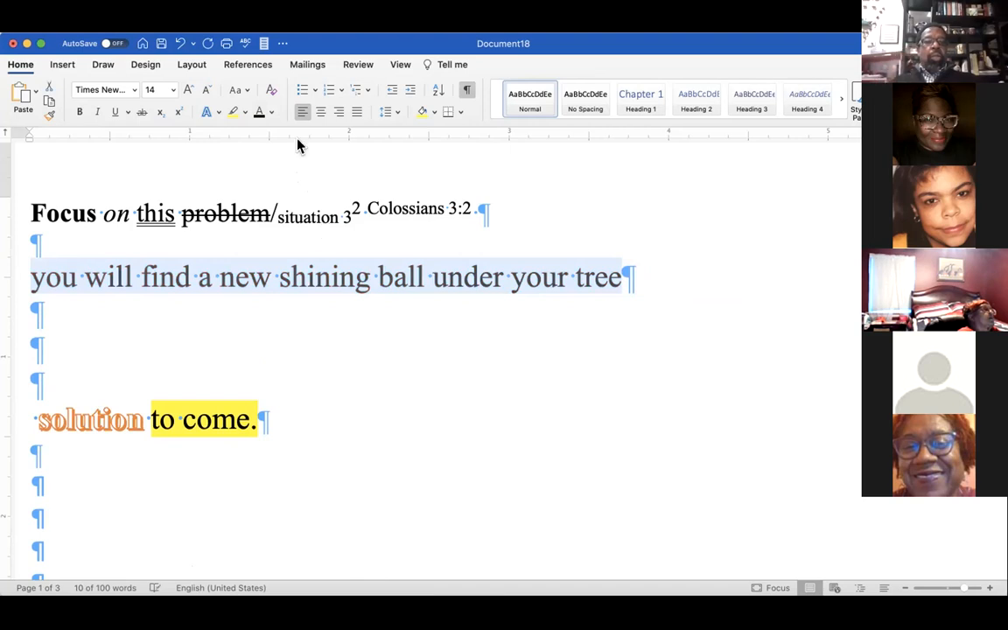
{"action": "left_click", "coordinate": [334, 264]}
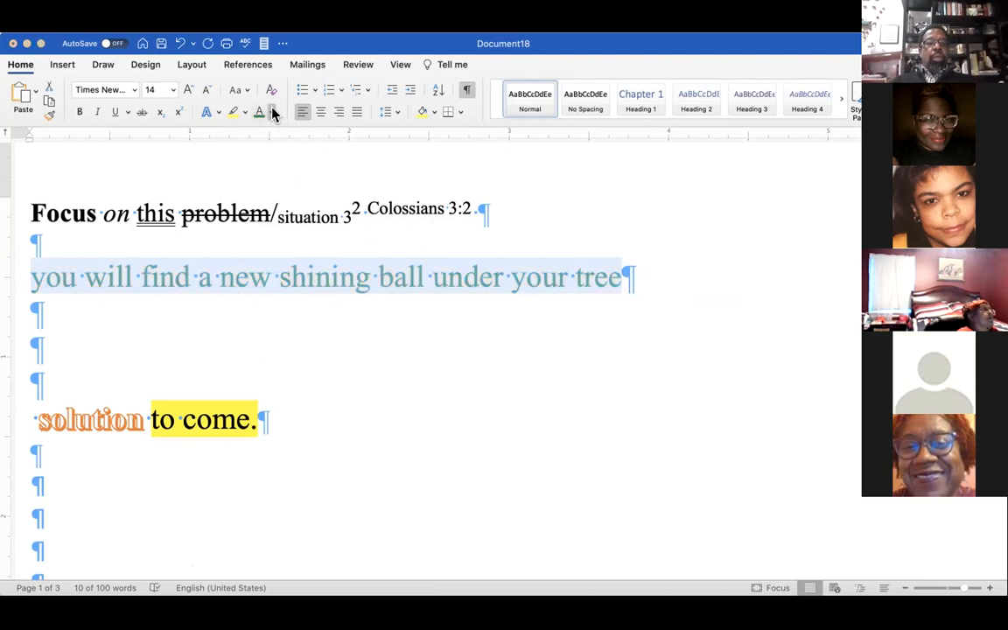
Apply a custom dark red from the color wheel to the "you will find a new shining ball under your tree" line
{"action": "left_click", "coordinate": [340, 303]}
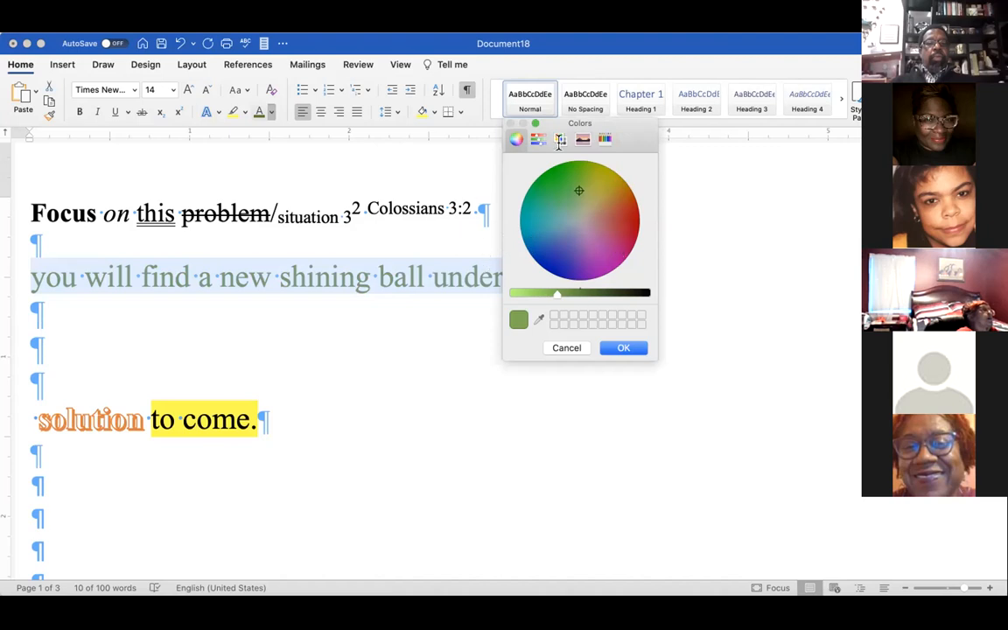
{"action": "left_click", "coordinate": [605, 247]}
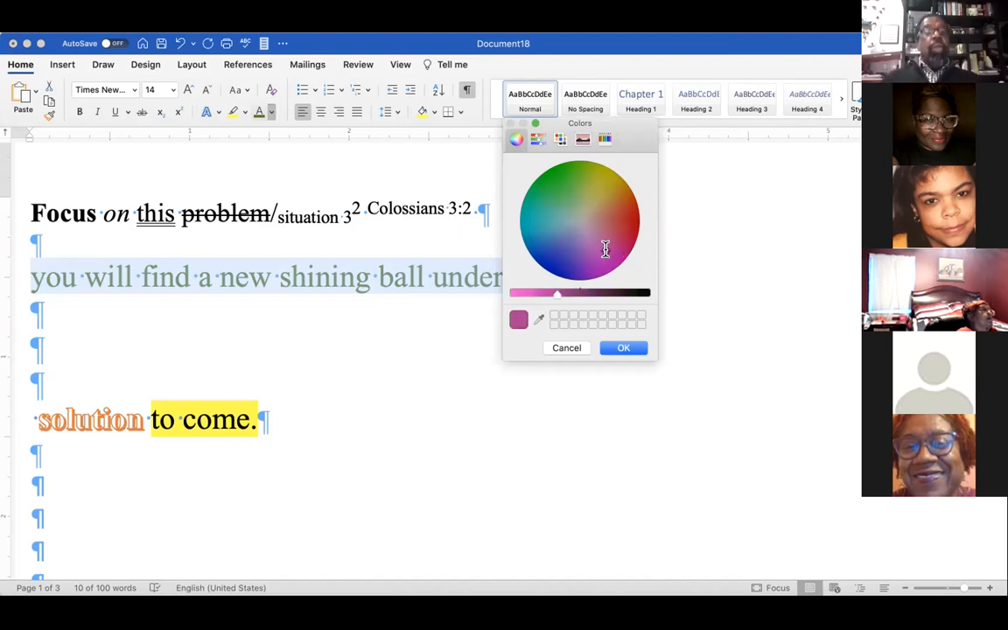
{"action": "left_click", "coordinate": [578, 252]}
{"action": "left_click", "coordinate": [626, 227]}
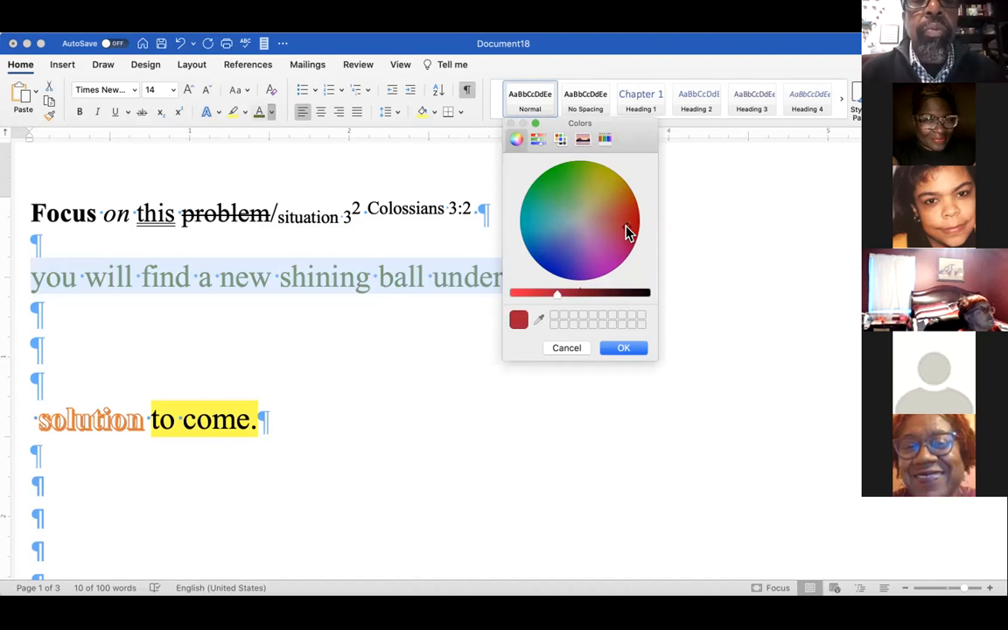
{"action": "left_click", "coordinate": [623, 349]}
{"action": "left_click", "coordinate": [673, 348]}
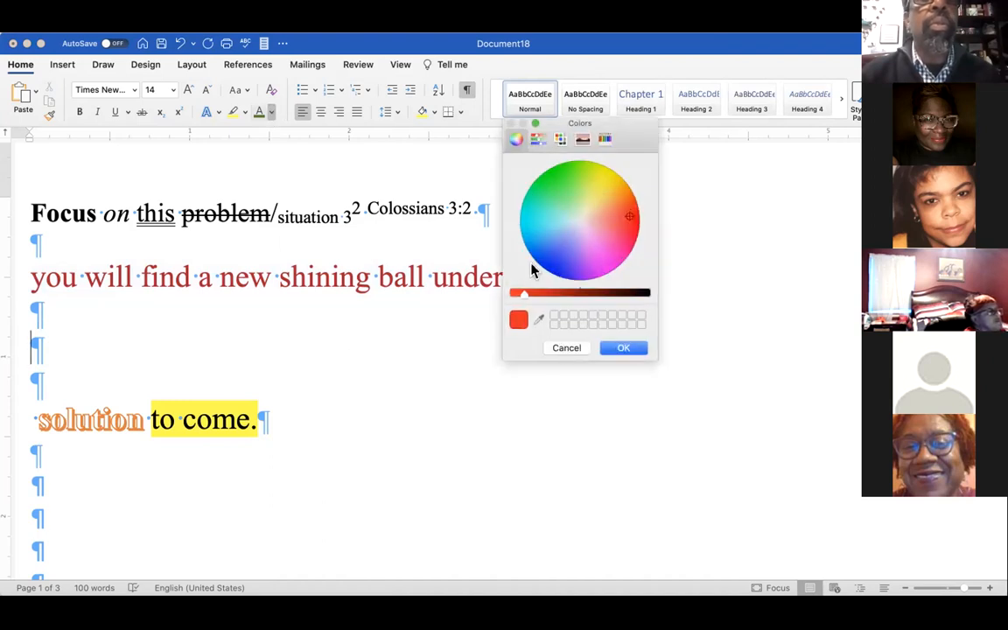
{"action": "left_click", "coordinate": [567, 347]}
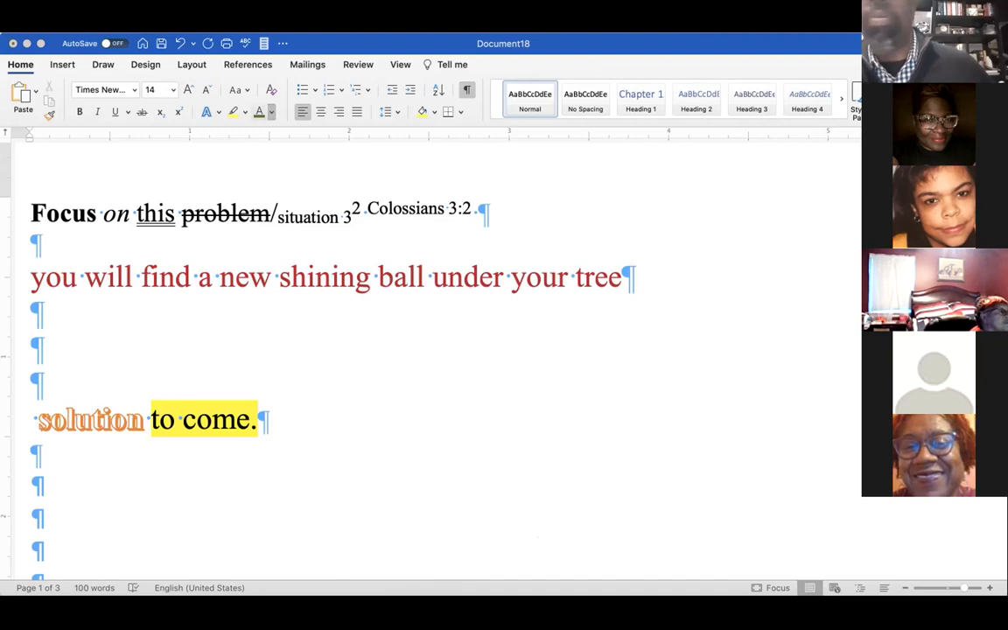
Recolor the line "you will find a new shining ball under your tree" gray-green, then give its text a gradient that fades out along the line
{"action": "key", "text": "Escape"}
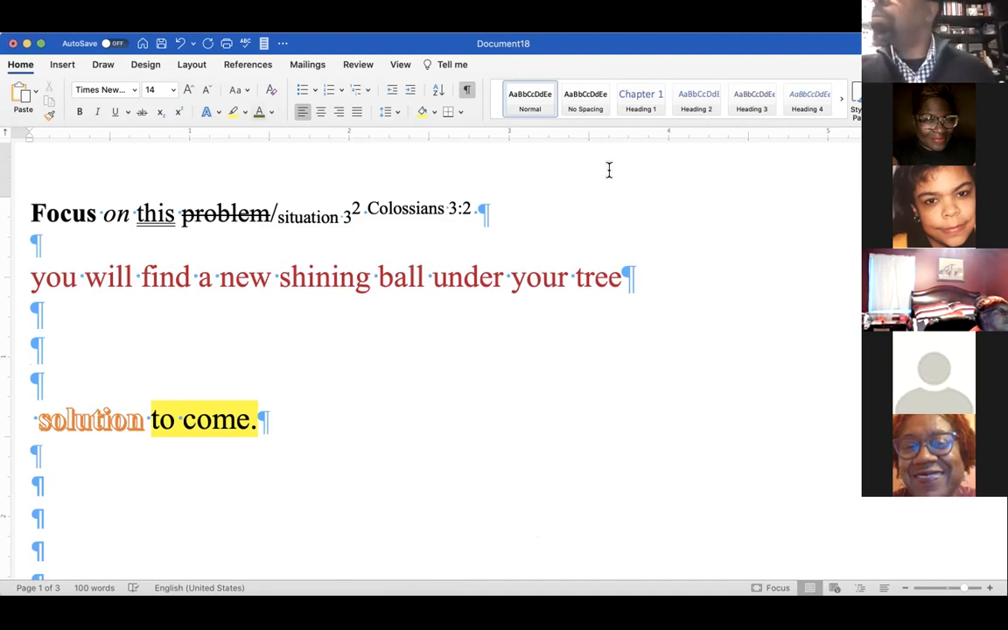
{"action": "left_click_drag", "start_coordinate": [635, 281], "coordinate": [5, 280]}
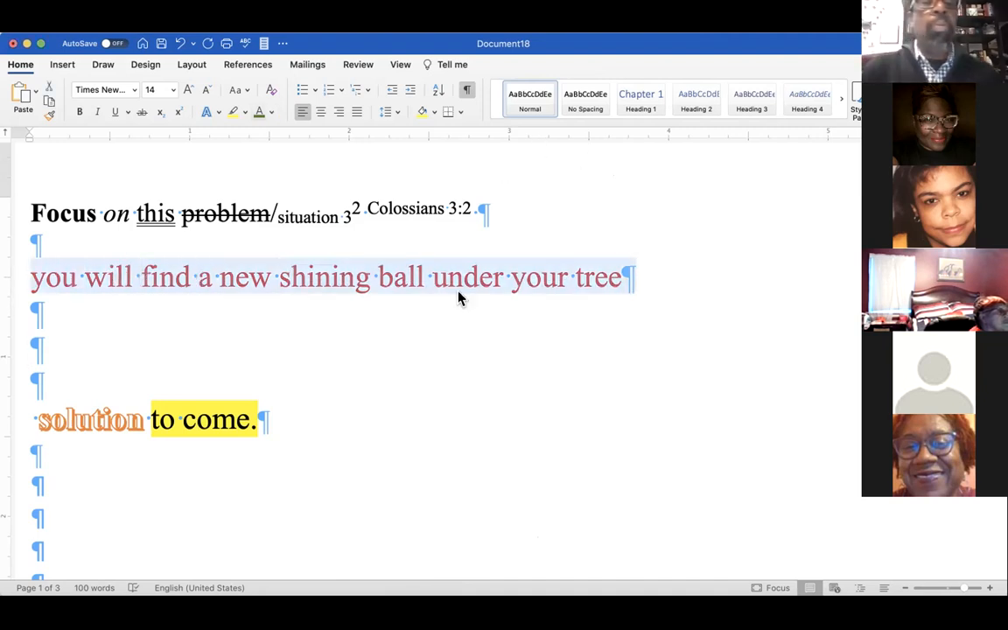
{"action": "left_click", "coordinate": [265, 115]}
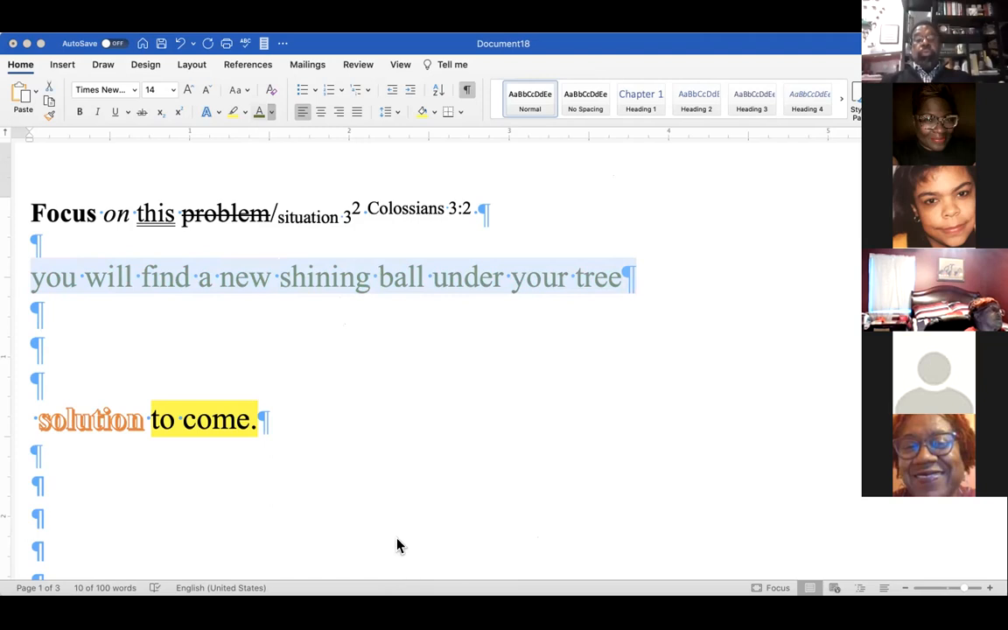
{"action": "left_click", "coordinate": [399, 415]}
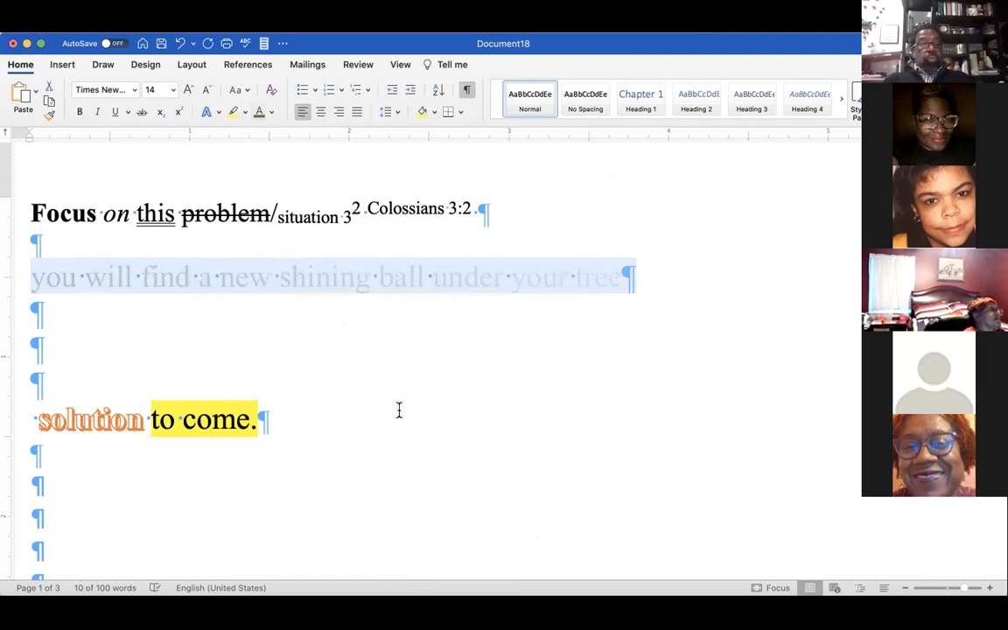
{"action": "left_click", "coordinate": [472, 422]}
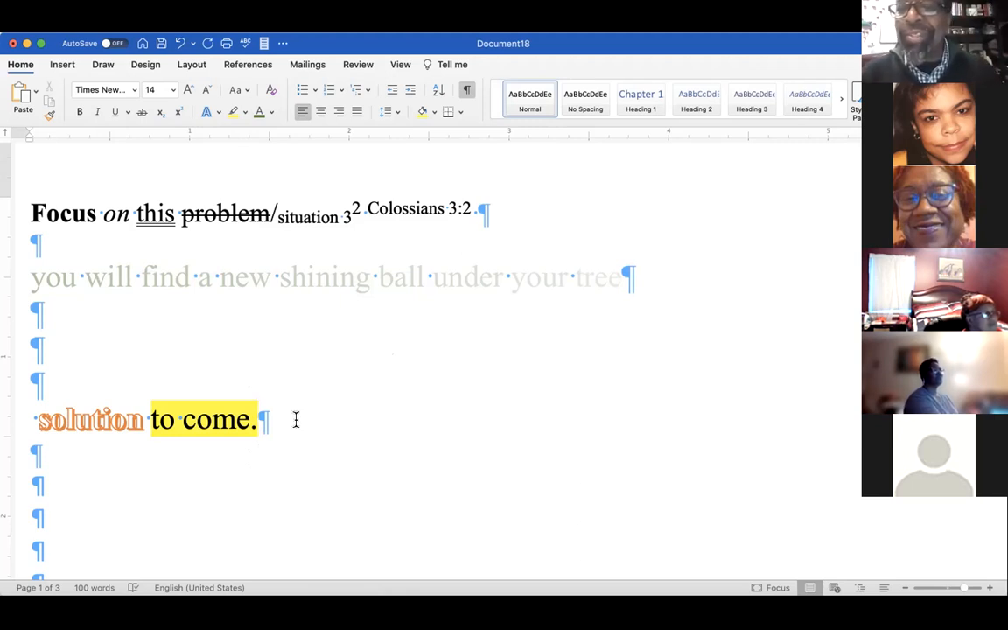
Cut the text from "Focus on this" through "solution to come." and delete the leftover blank lines above "Bullets come in different forms"
{"action": "left_click_drag", "start_coordinate": [296, 421], "coordinate": [27, 173]}
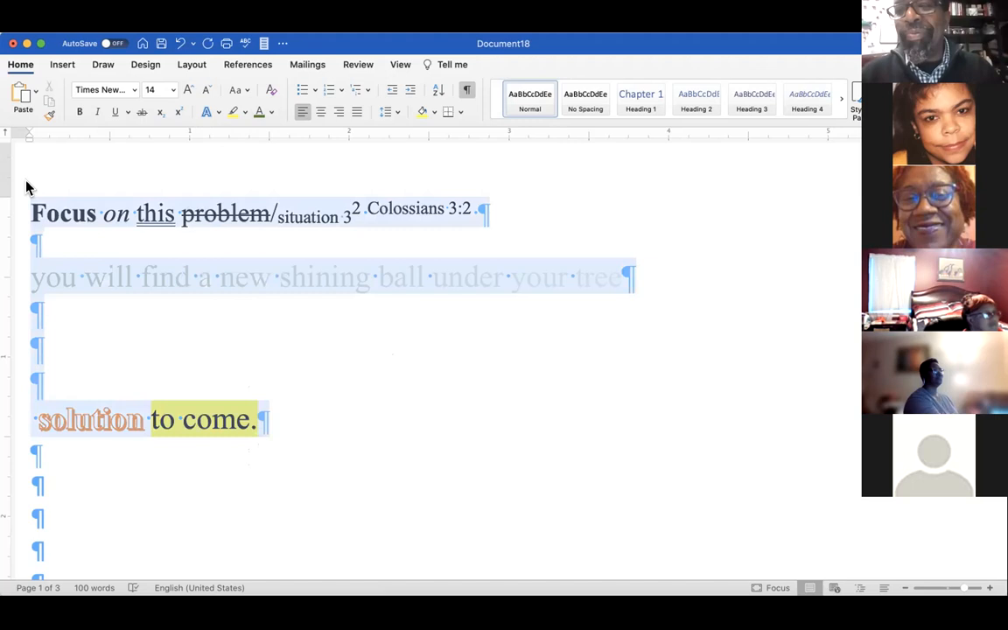
{"action": "right_click", "coordinate": [112, 226]}
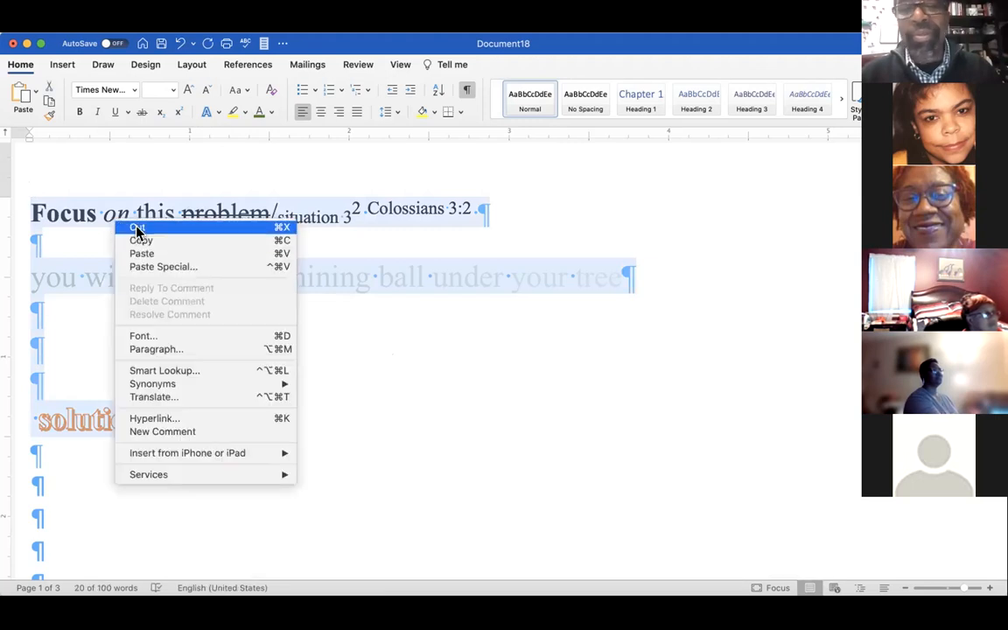
{"action": "left_click", "coordinate": [133, 225]}
{"action": "left_click_drag", "start_coordinate": [35, 203], "coordinate": [42, 402]}
{"action": "key", "text": "BackSpace"}
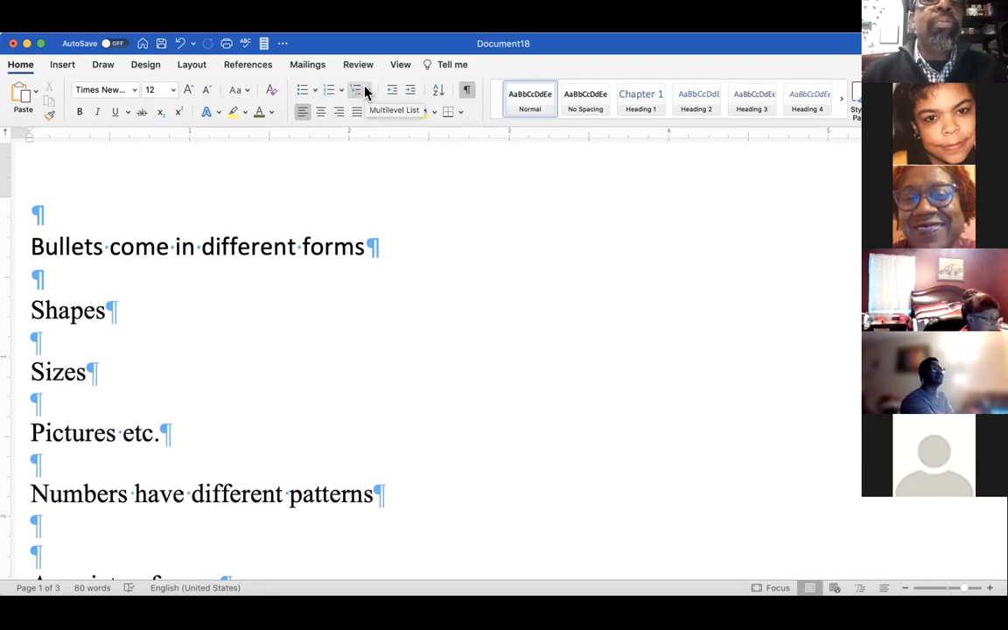
Bullet the line "Bullets come in different forms" with a round bullet, then a hollow diamond, then a solid square
{"action": "left_click_drag", "start_coordinate": [16, 252], "coordinate": [496, 261]}
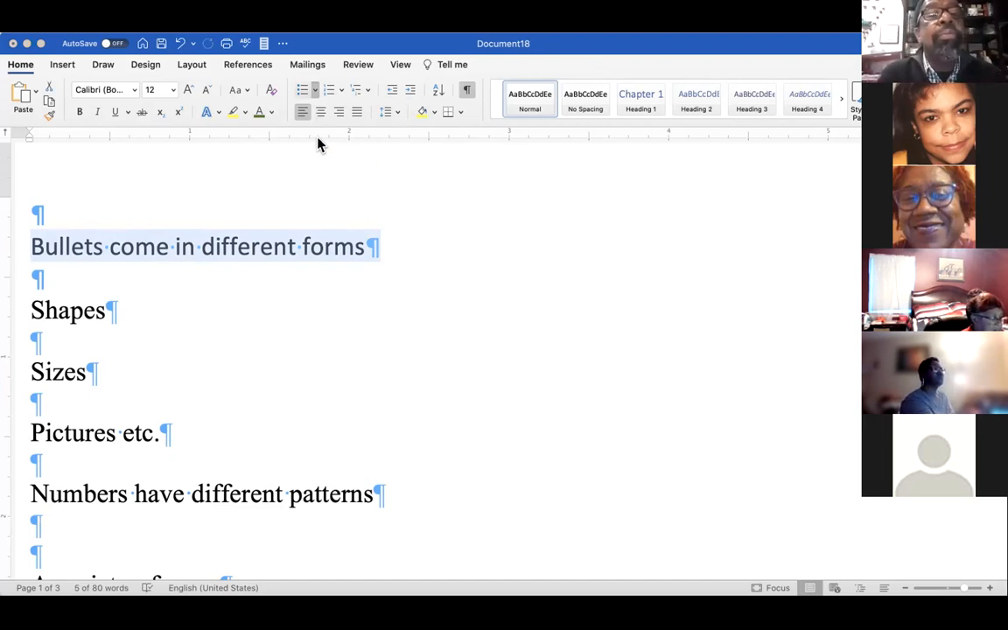
{"action": "left_click", "coordinate": [479, 131]}
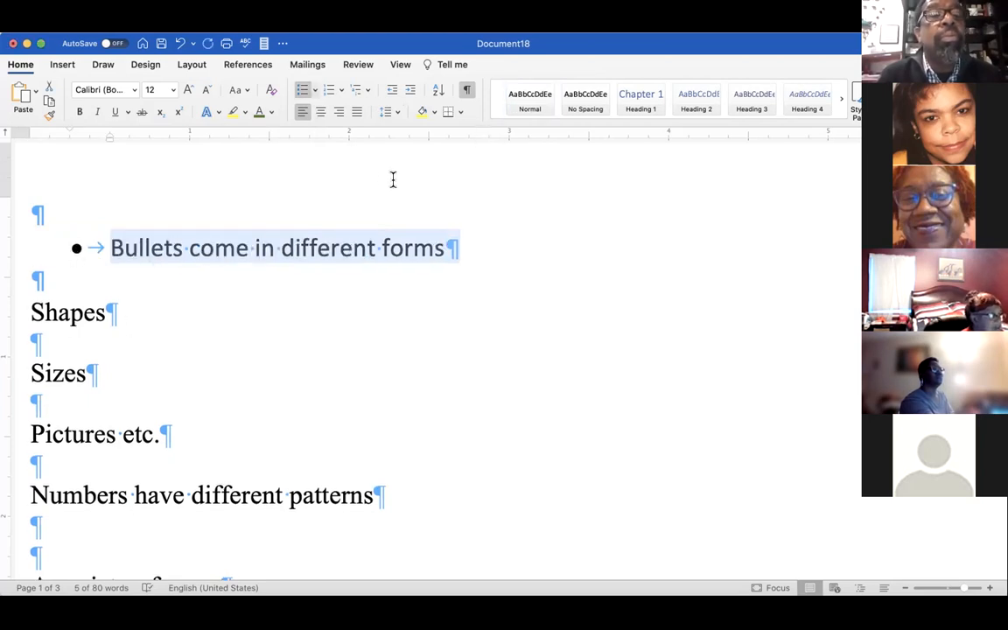
{"action": "left_click", "coordinate": [314, 90]}
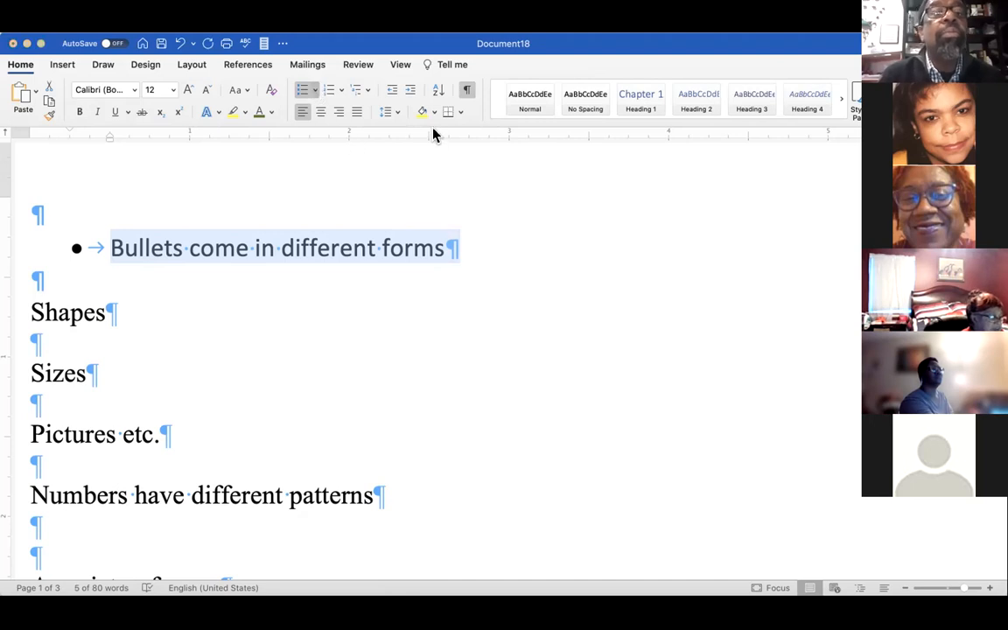
{"action": "left_click", "coordinate": [415, 137]}
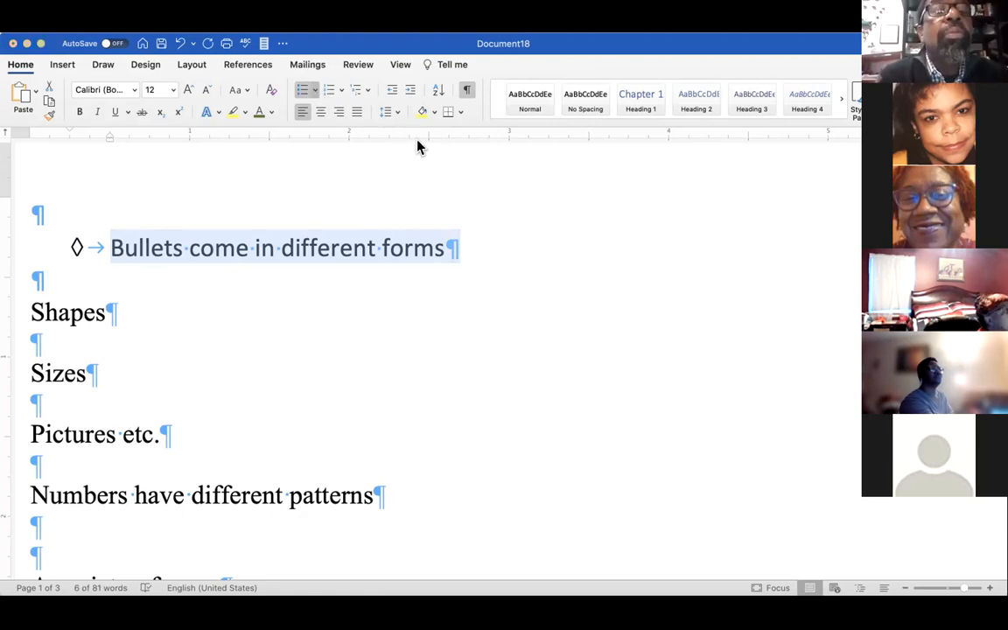
{"action": "left_click", "coordinate": [447, 136]}
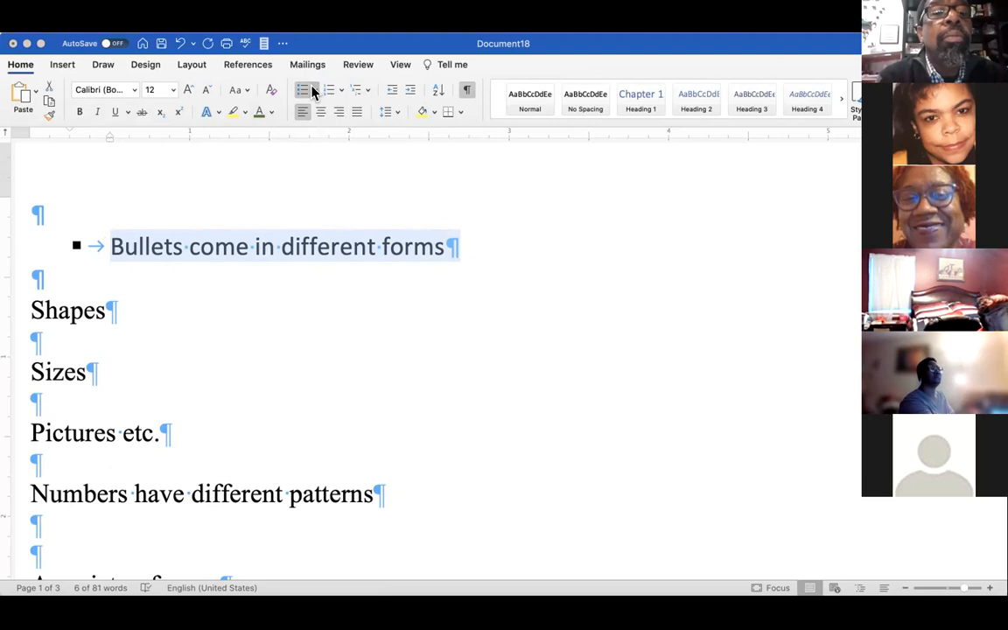
Define a custom bullet for "Bullets come in different forms" using the Wingdings airplane symbol
{"action": "left_click", "coordinate": [355, 267]}
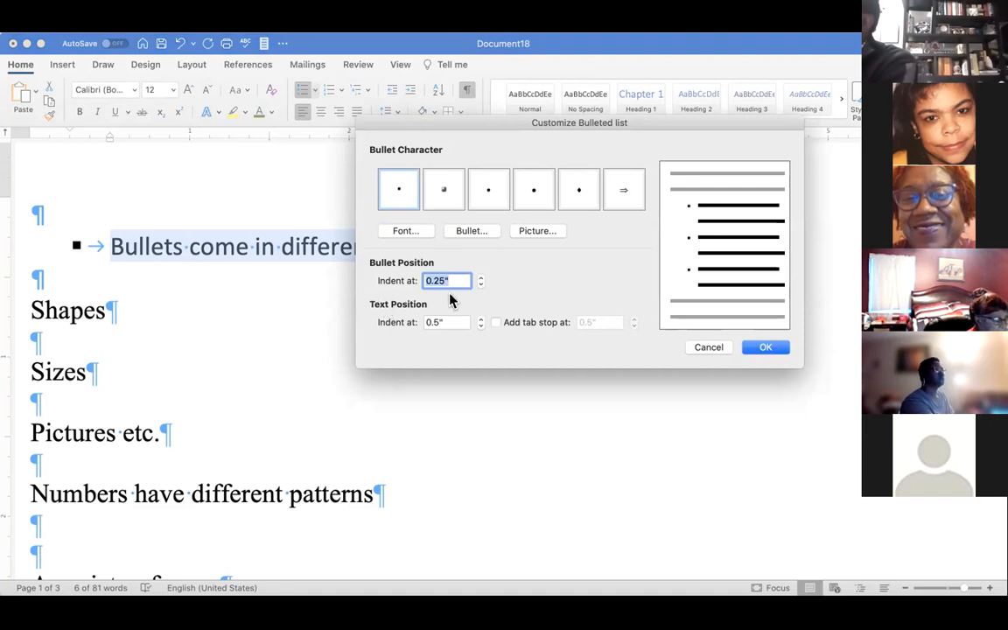
{"action": "left_click", "coordinate": [468, 230]}
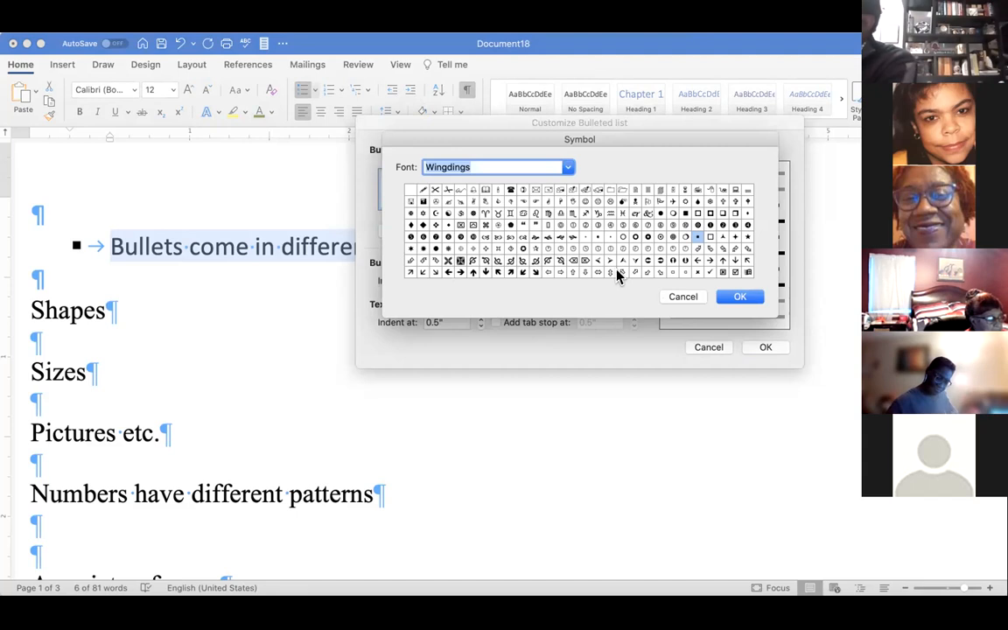
{"action": "left_click", "coordinate": [671, 203]}
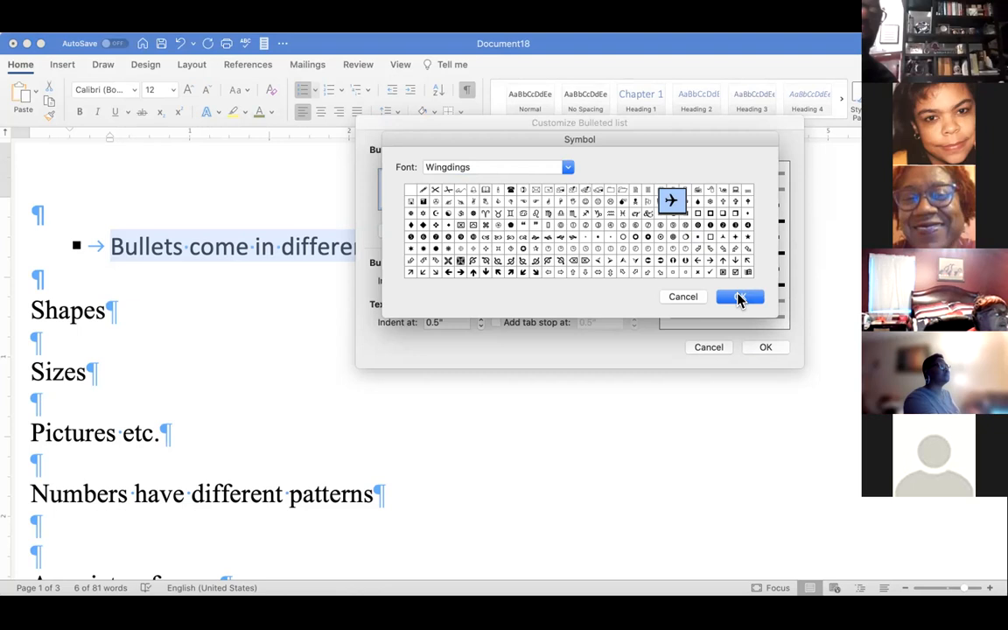
{"action": "left_click", "coordinate": [739, 298]}
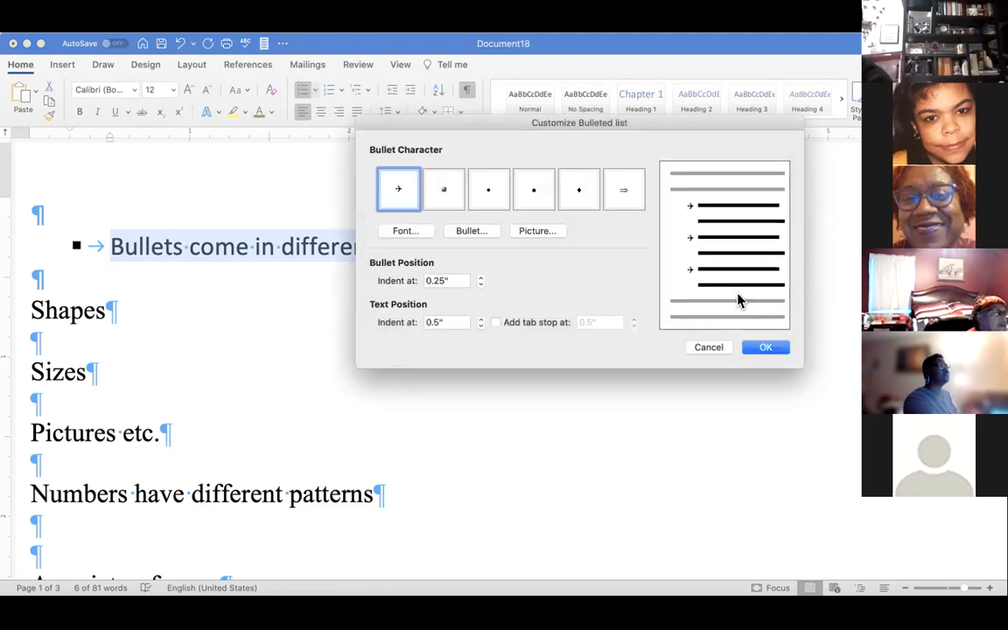
{"action": "left_click", "coordinate": [770, 349]}
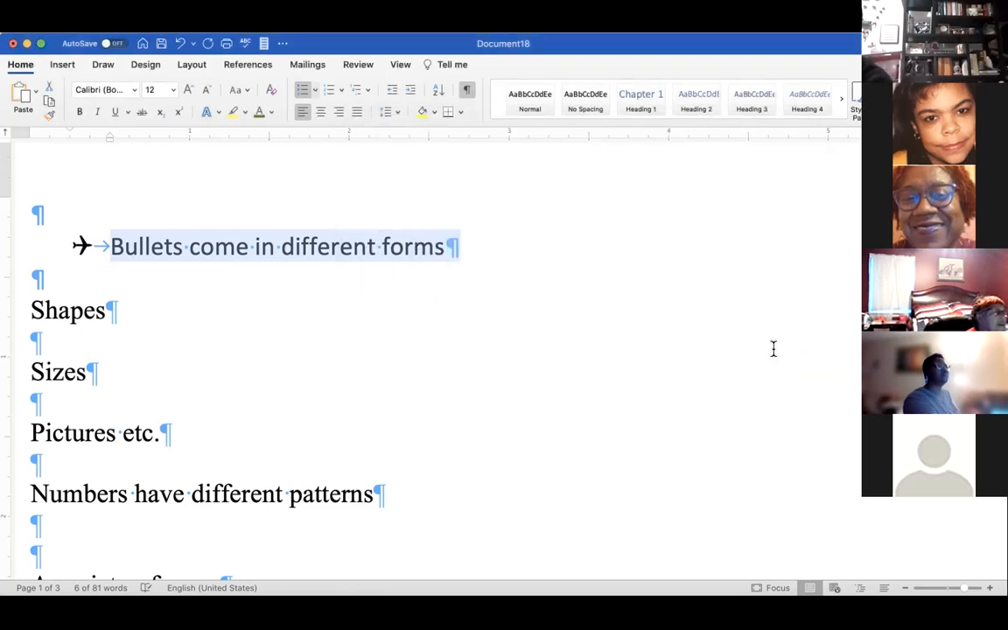
End the airplane list after "Bullets come in different forms" and add two indented blank lines below it
{"action": "left_click", "coordinate": [466, 247]}
{"action": "key", "text": "Return"}
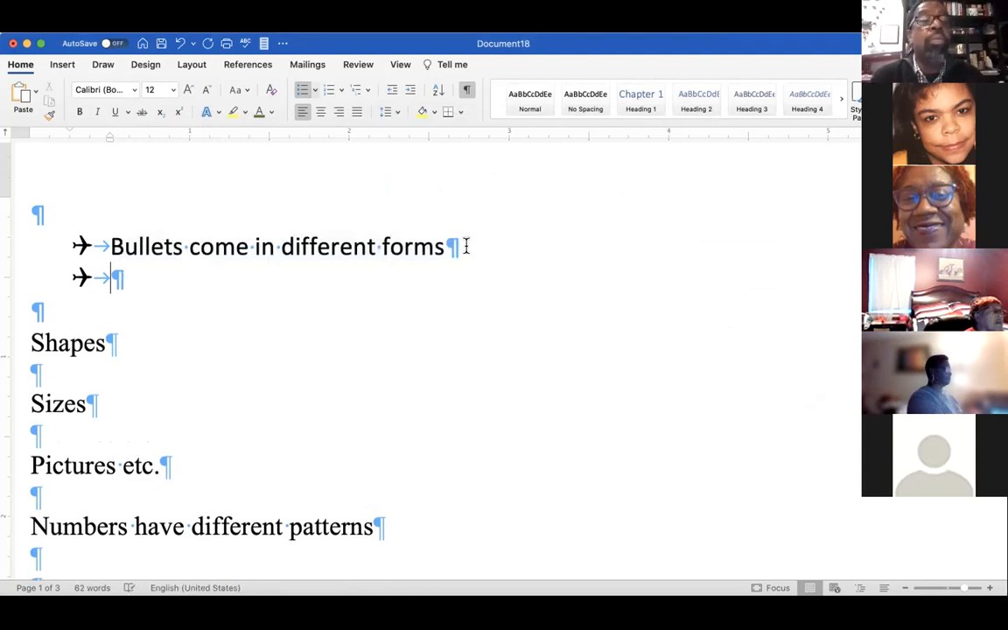
{"action": "key", "text": "Return"}
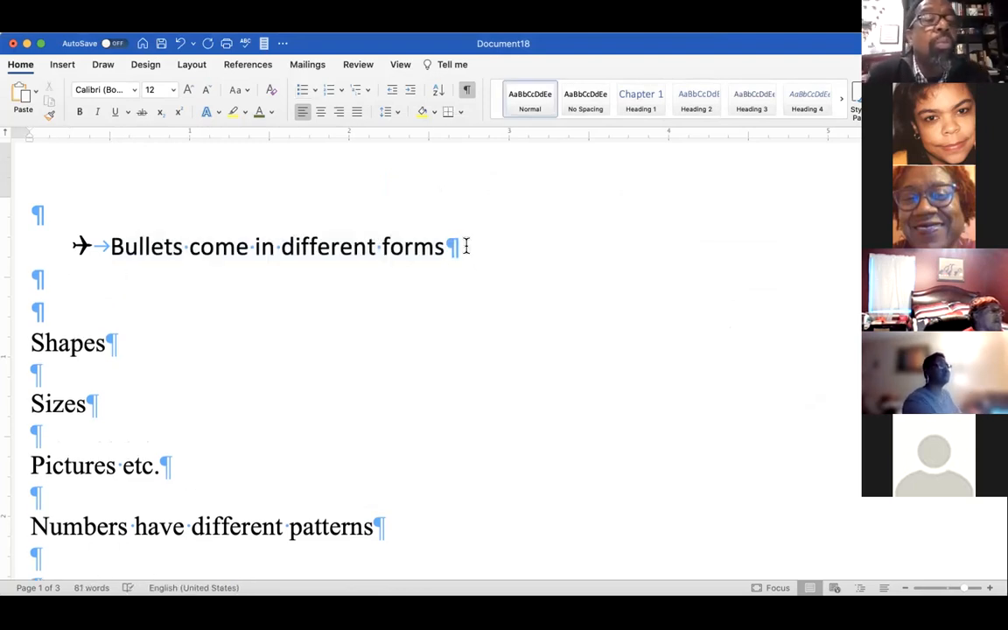
{"action": "key", "text": "Tab"}
{"action": "key", "text": "Return"}
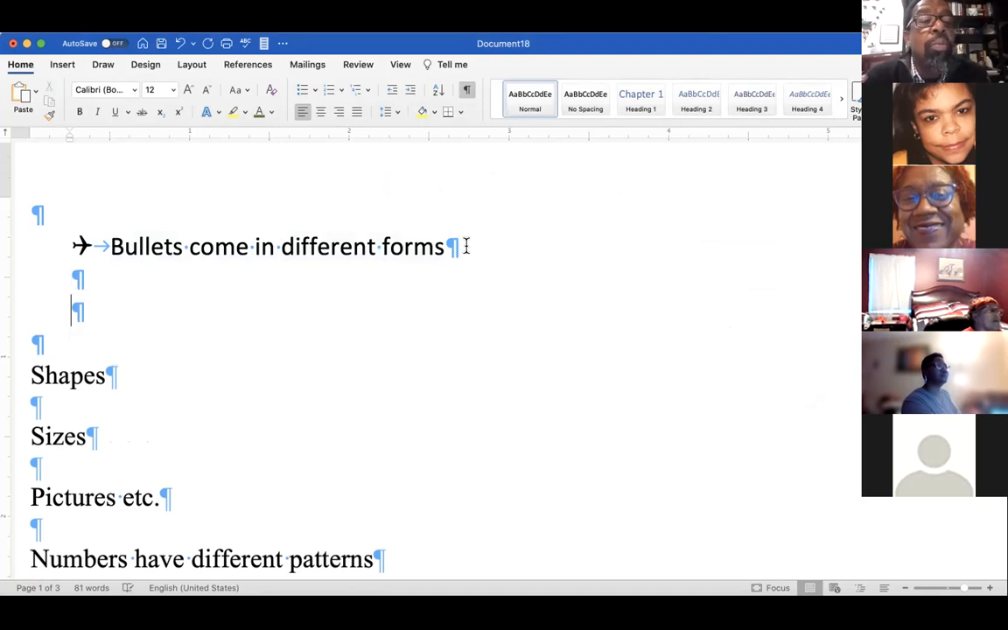
Add the airplane-bulleted items "Flight time" and "Get in the airport on time" below "Bullets come in different forms"
{"action": "left_click", "coordinate": [466, 245]}
{"action": "key", "text": "Return"}
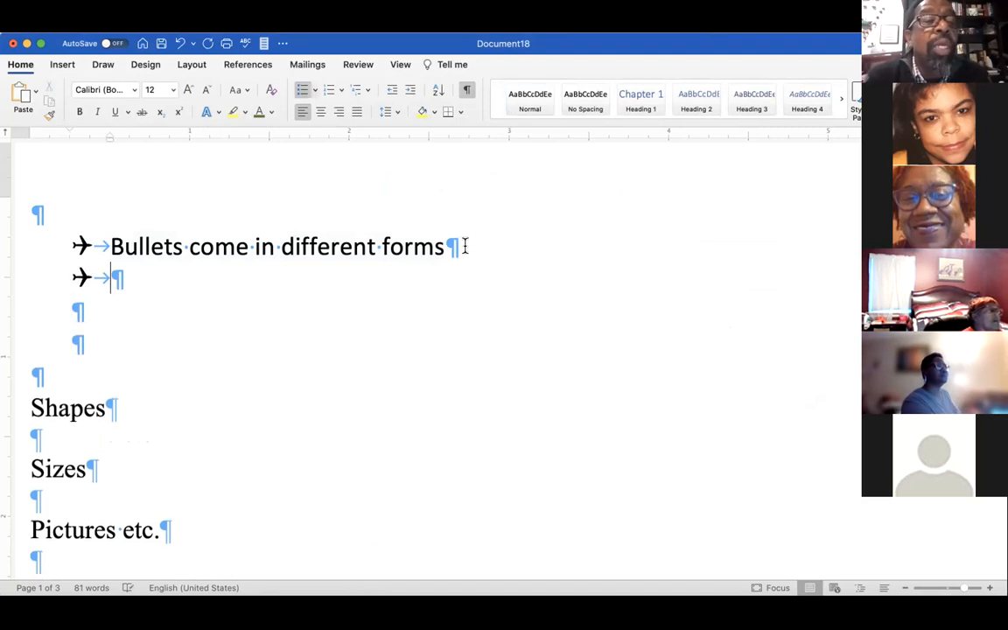
{"action": "type", "text": "Fl"}
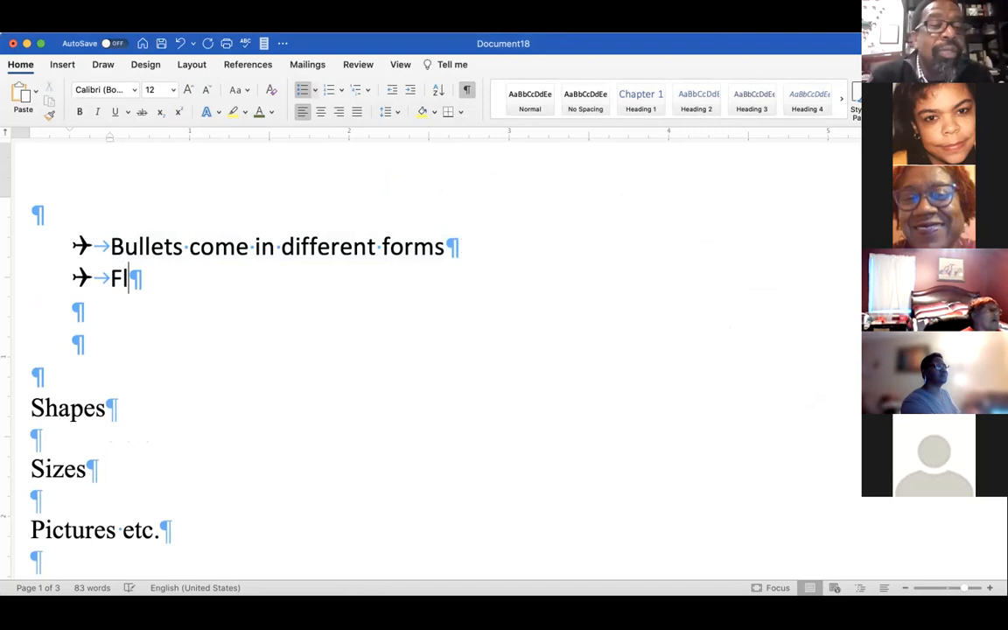
{"action": "type", "text": "ight time"}
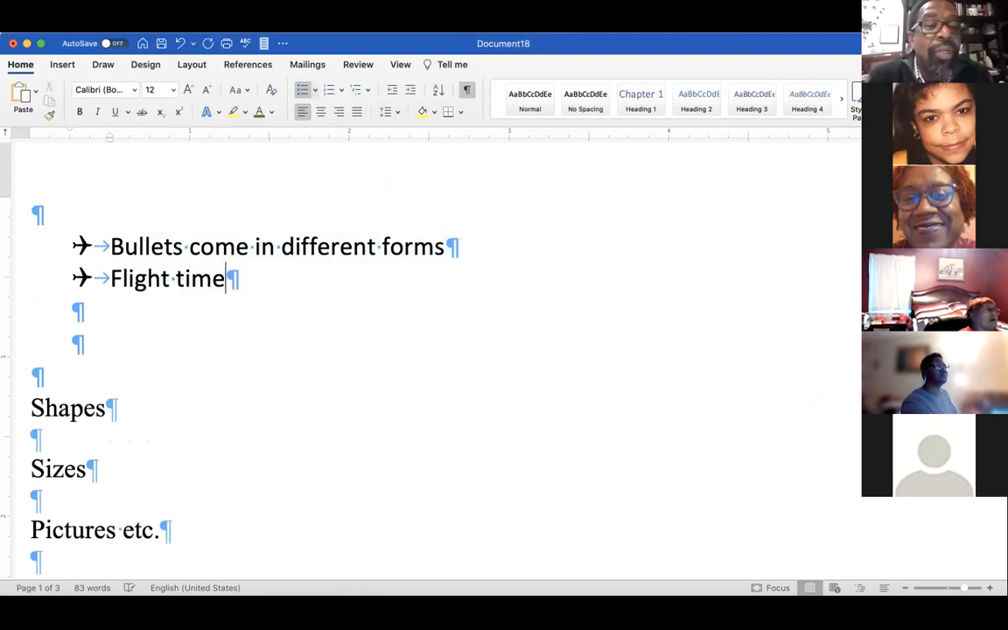
{"action": "key", "text": "Return"}
{"action": "type", "text": "G"}
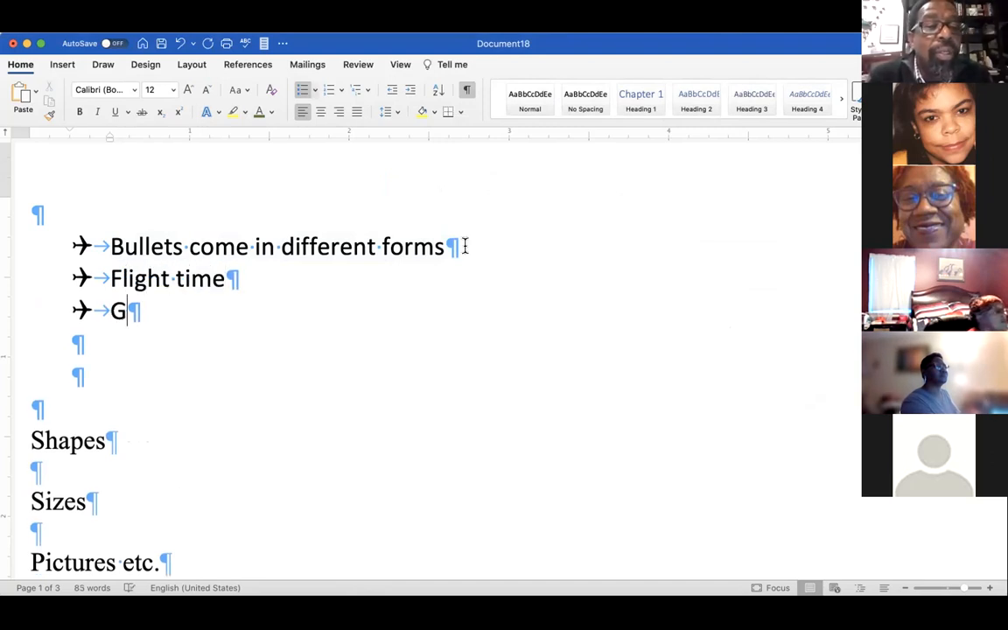
{"action": "type", "text": "et in the a"}
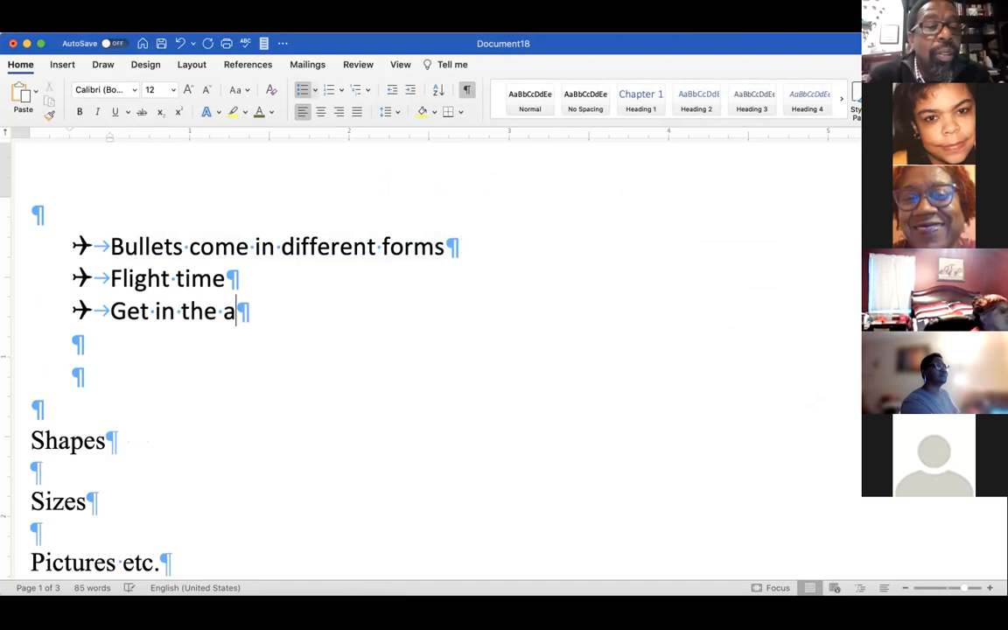
{"action": "type", "text": "irport on time"}
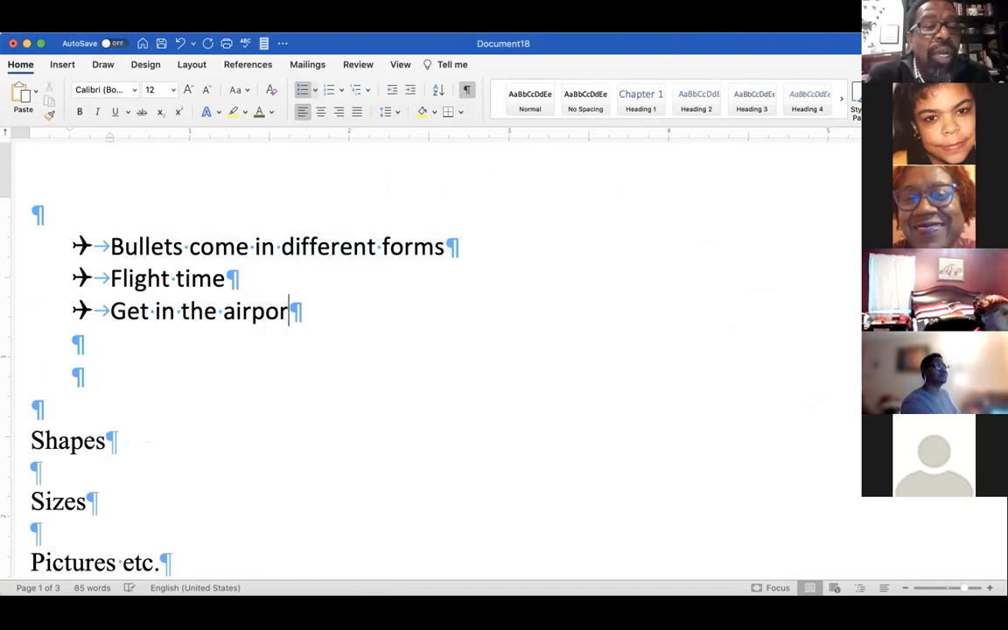
Add "I am going to leave" as the fourth bulleted item and end the list with an unbulleted blank line
{"action": "key", "text": "Return"}
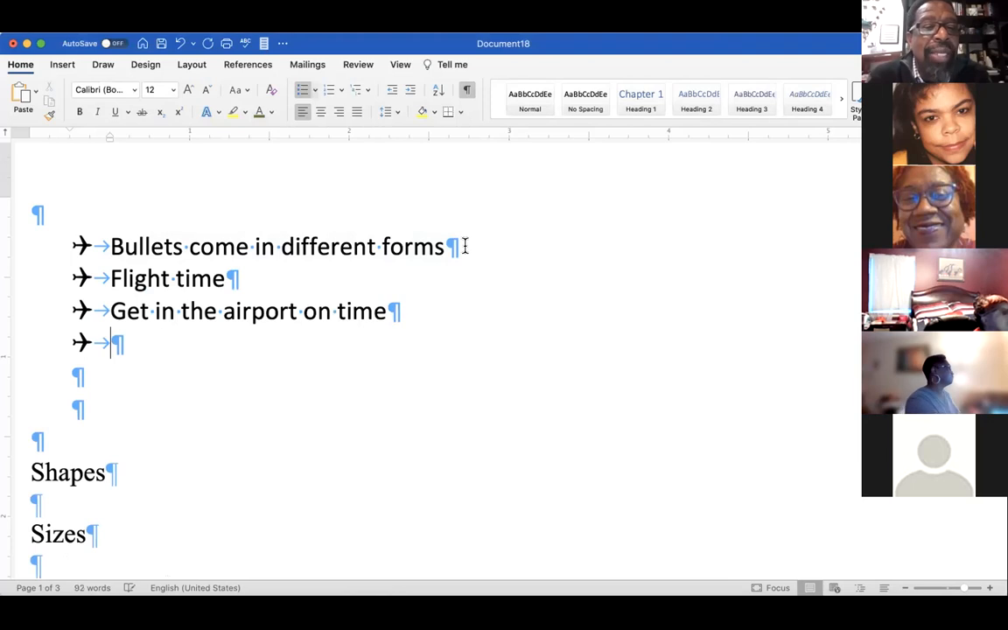
{"action": "type", "text": "I am going t"}
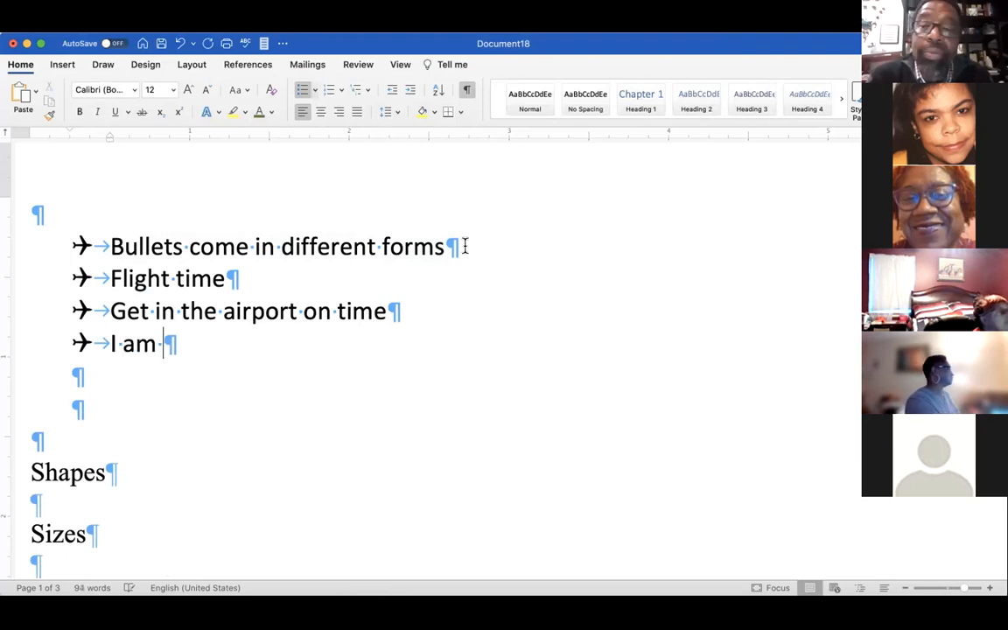
{"action": "type", "text": "o le4av"}
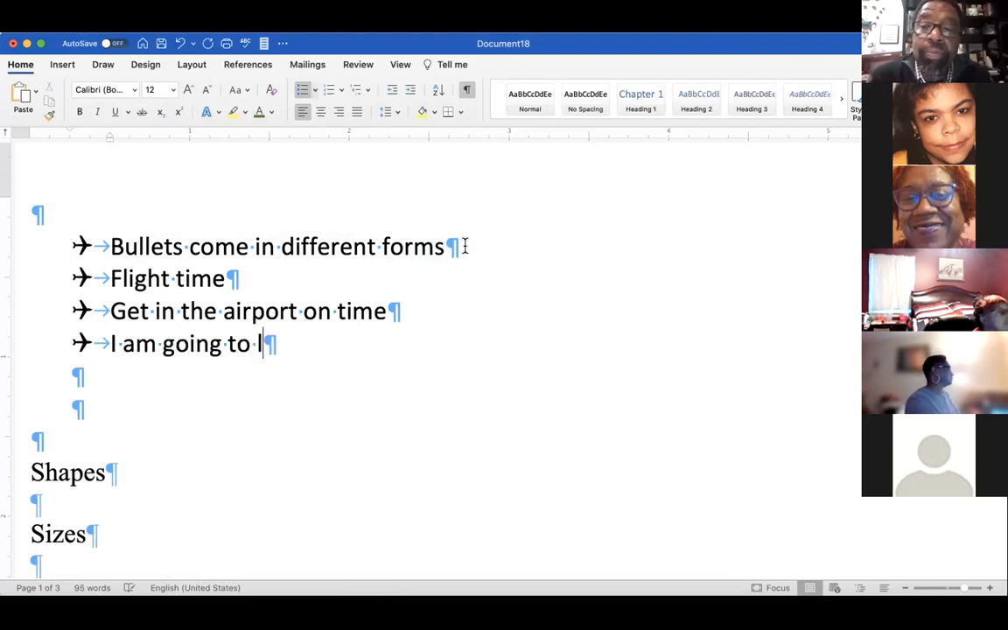
{"action": "key", "text": "BackSpace"}
{"action": "key", "text": "BackSpace"}
{"action": "key", "text": "BackSpace"}
{"action": "type", "text": "ave"}
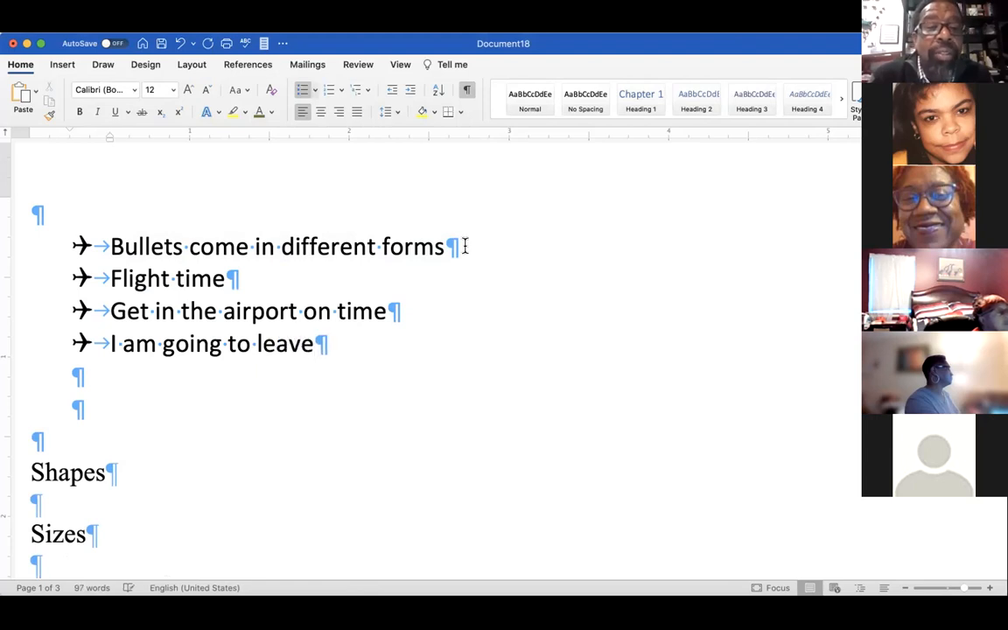
{"action": "key", "text": "Return"}
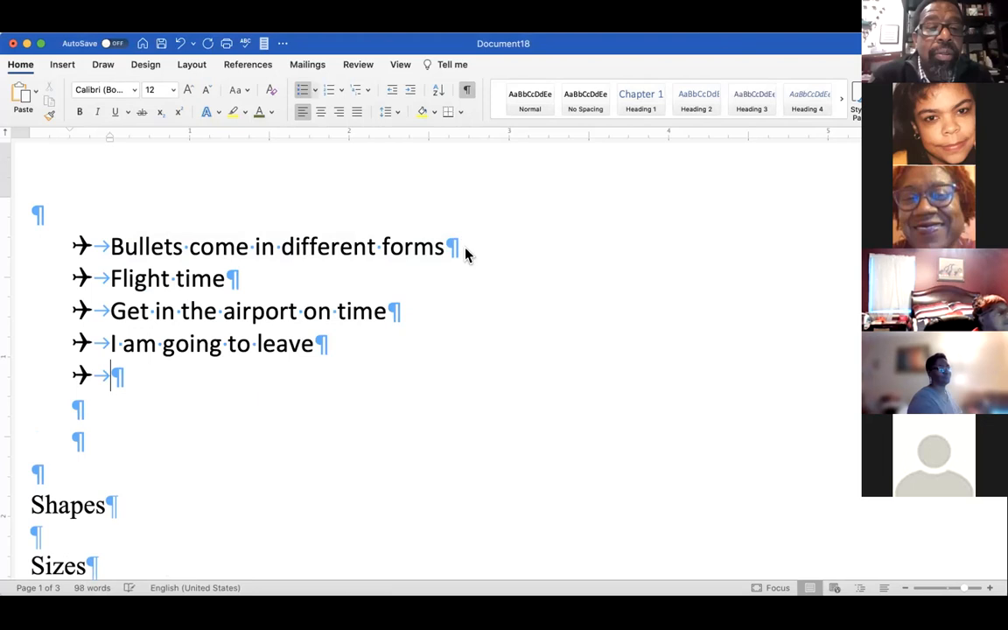
{"action": "key", "text": "Return"}
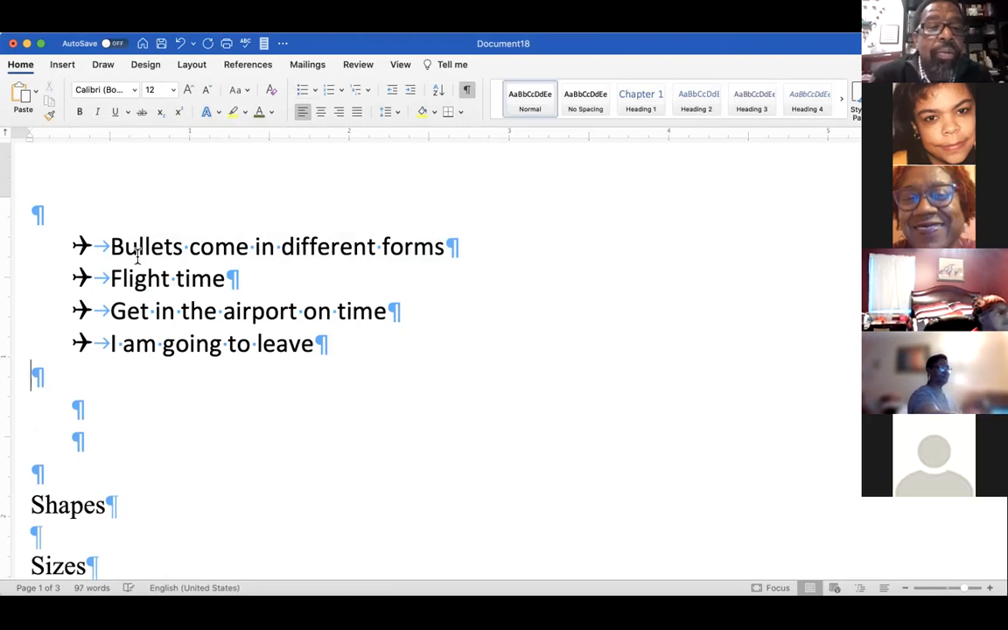
Replace the airplane bullets on the four list items with the Green Ball.gif picture bullet
{"action": "left_click_drag", "start_coordinate": [111, 241], "coordinate": [335, 398]}
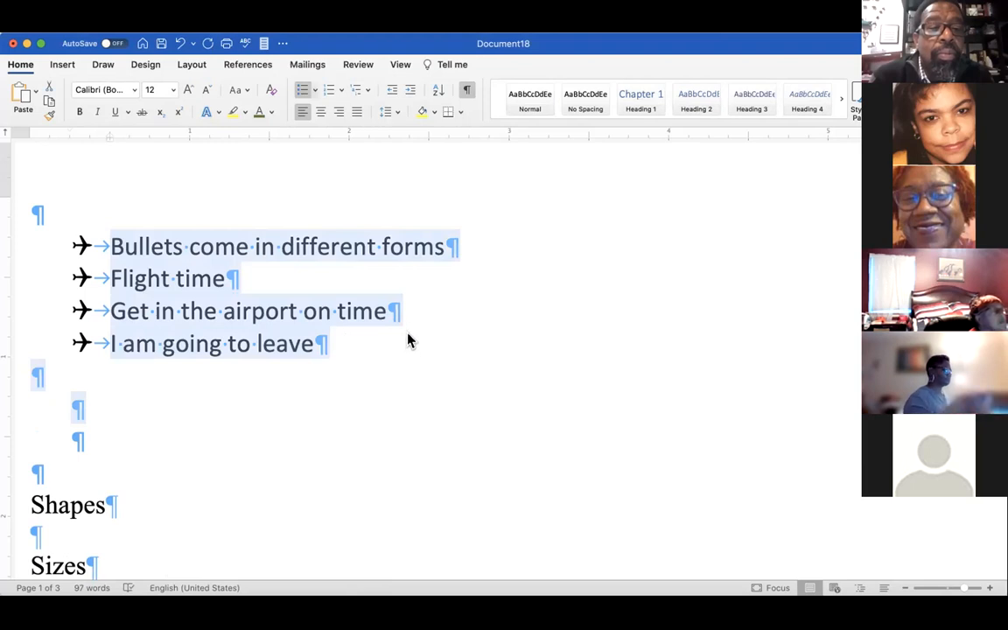
{"action": "left_click", "coordinate": [314, 91]}
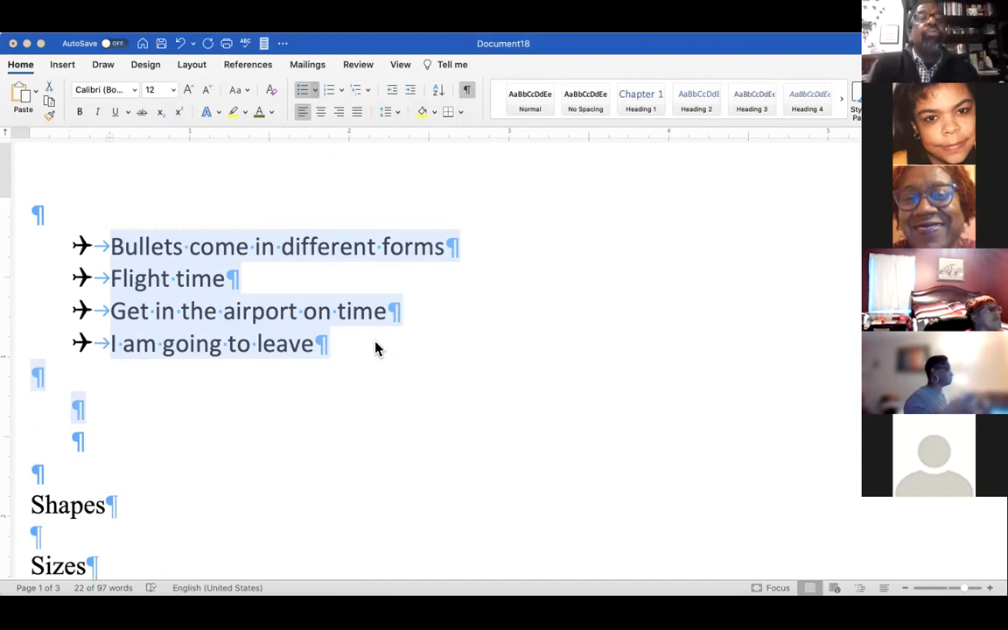
{"action": "left_click", "coordinate": [376, 346]}
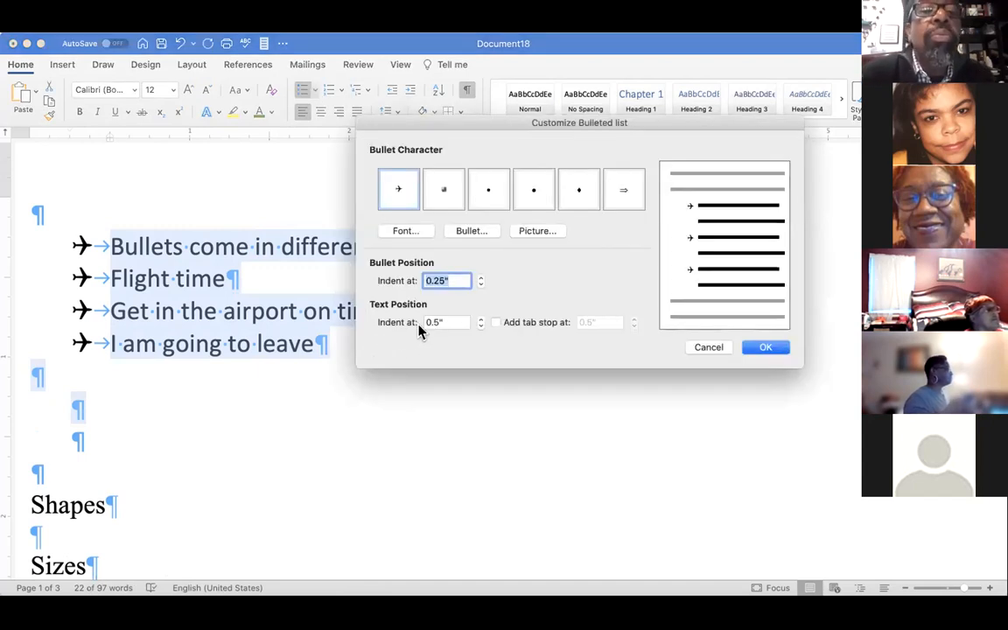
{"action": "left_click", "coordinate": [539, 232]}
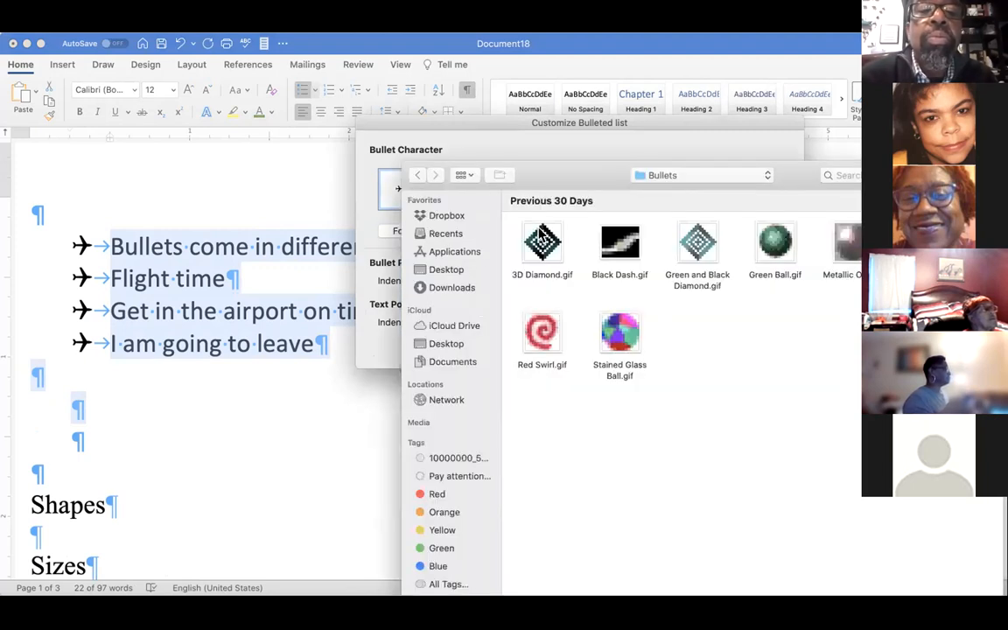
{"action": "left_click_drag", "start_coordinate": [546, 173], "coordinate": [491, 128]}
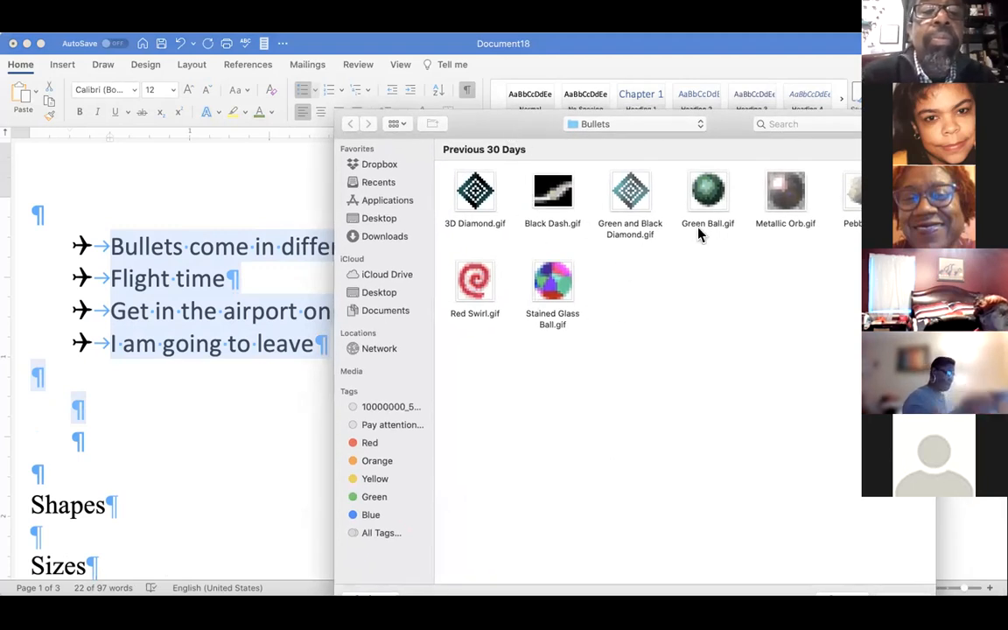
{"action": "double_click", "coordinate": [709, 194]}
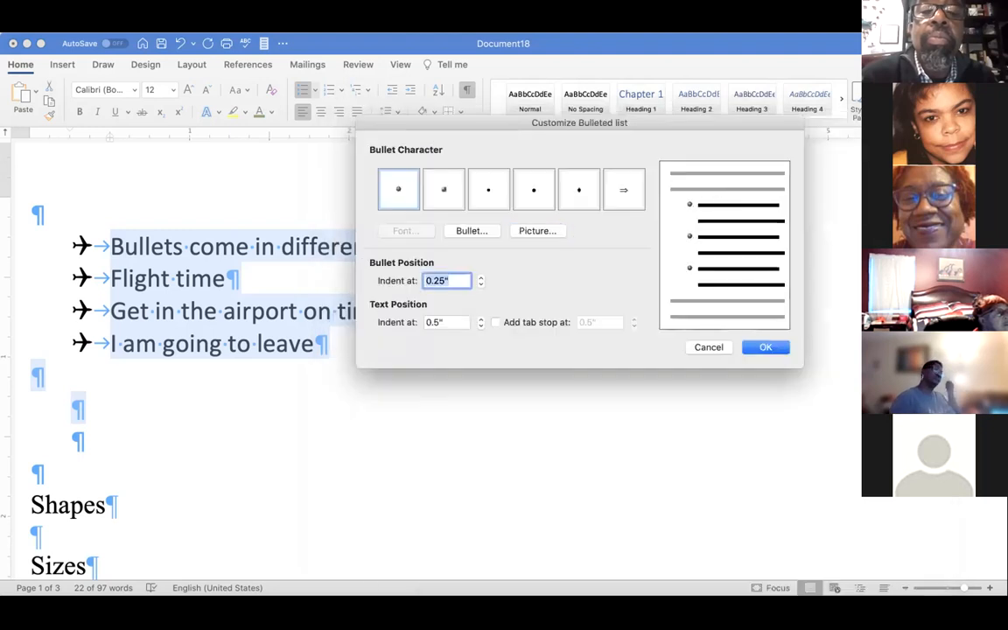
{"action": "left_click", "coordinate": [766, 348]}
{"action": "left_click", "coordinate": [616, 387]}
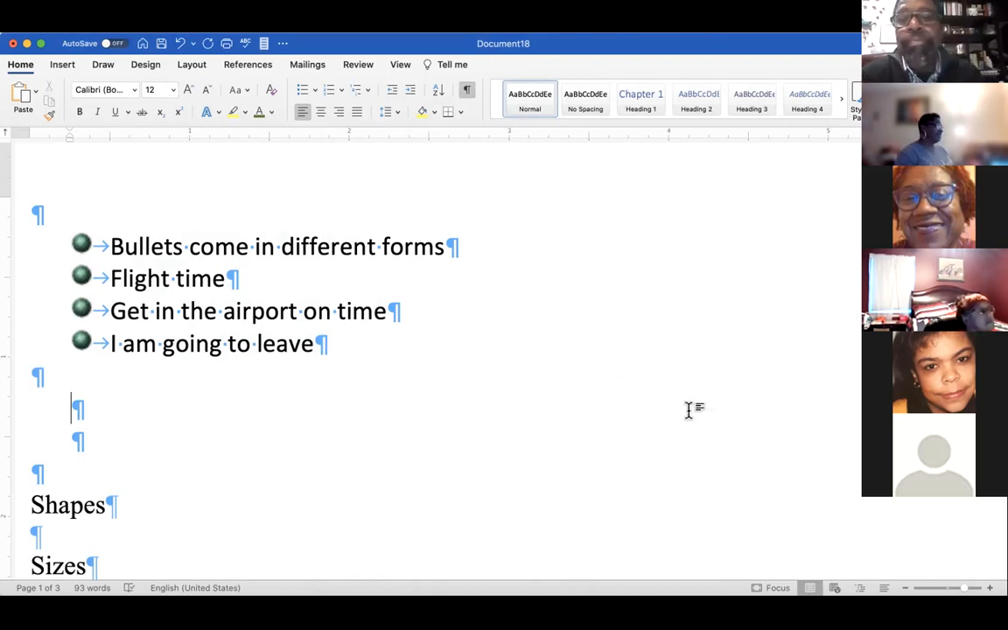
Insert blank lines below the bulleted list and start a lettered list in the A., B., C. format there
{"action": "left_click", "coordinate": [365, 339]}
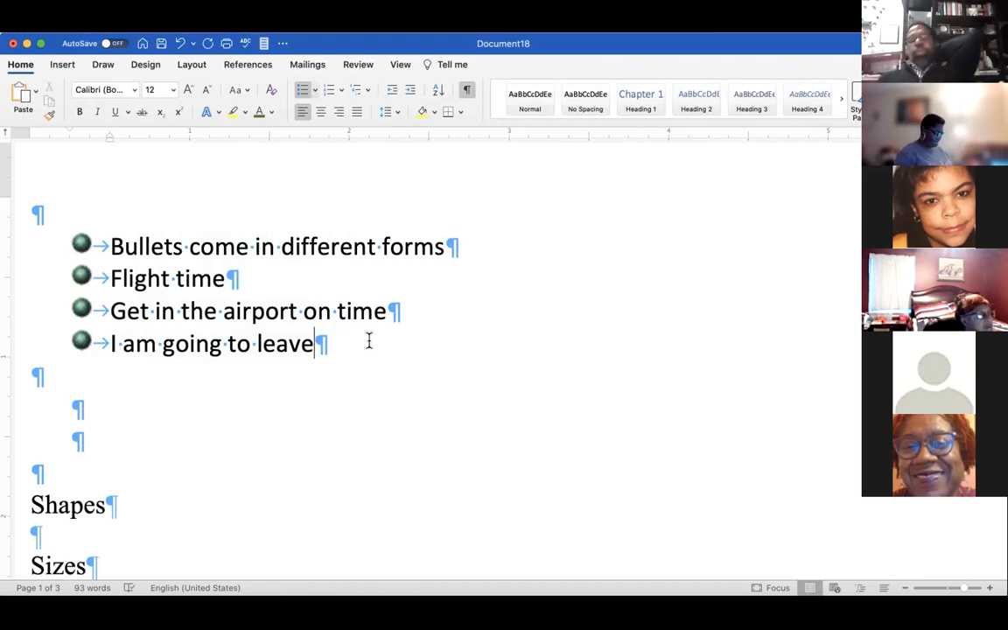
{"action": "key", "text": "Down"}
{"action": "key", "text": "Return"}
{"action": "key", "text": "Return"}
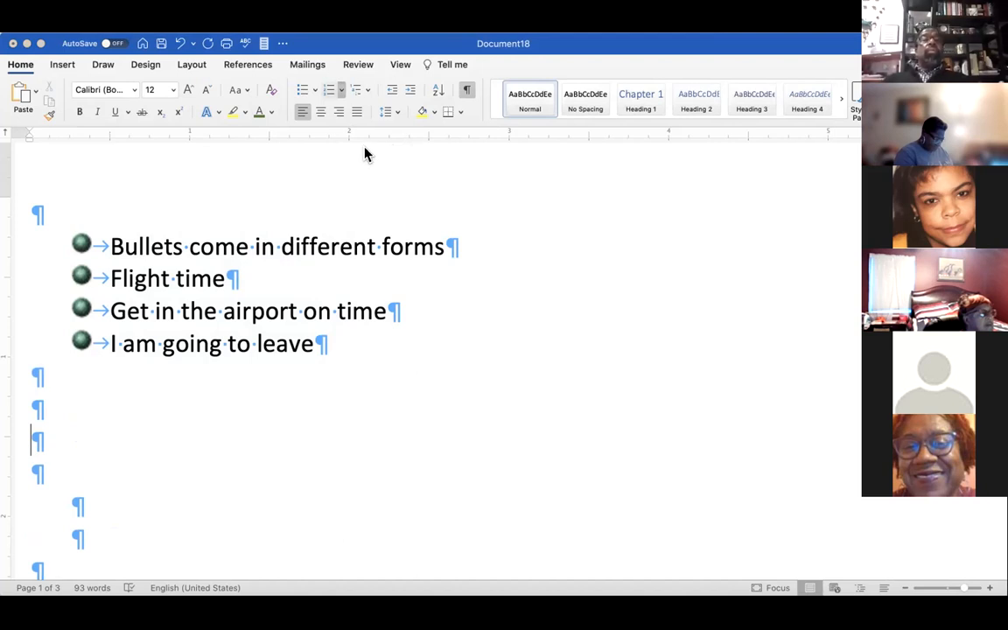
{"action": "left_click", "coordinate": [399, 148]}
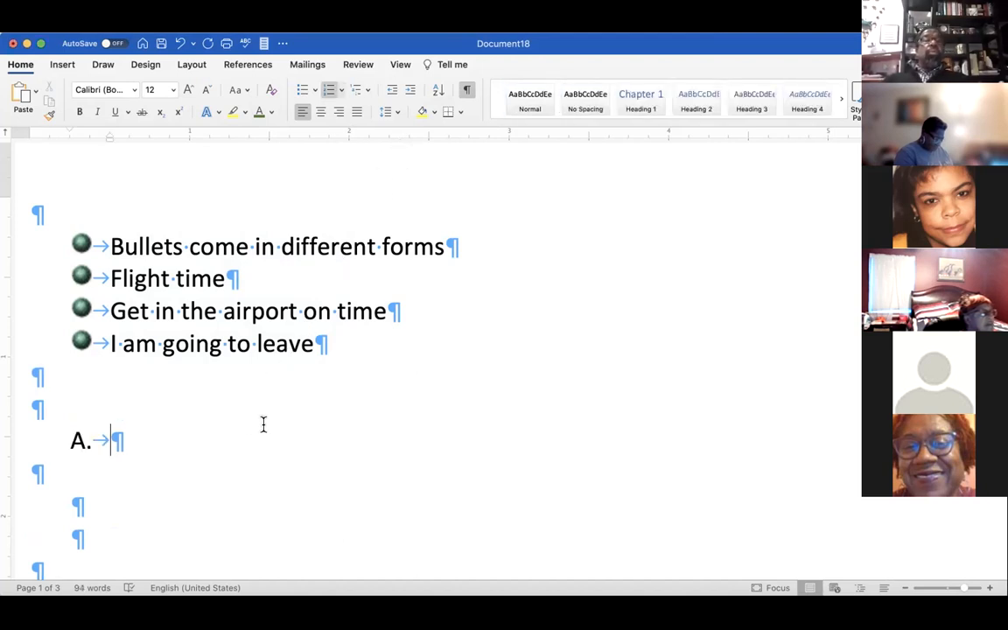
Enter three people's first names as items A, B and C of the lettered list
{"action": "type", "text": "F"}
{"action": "key", "text": "BackSpace"}
{"action": "type", "text": "Pau"}
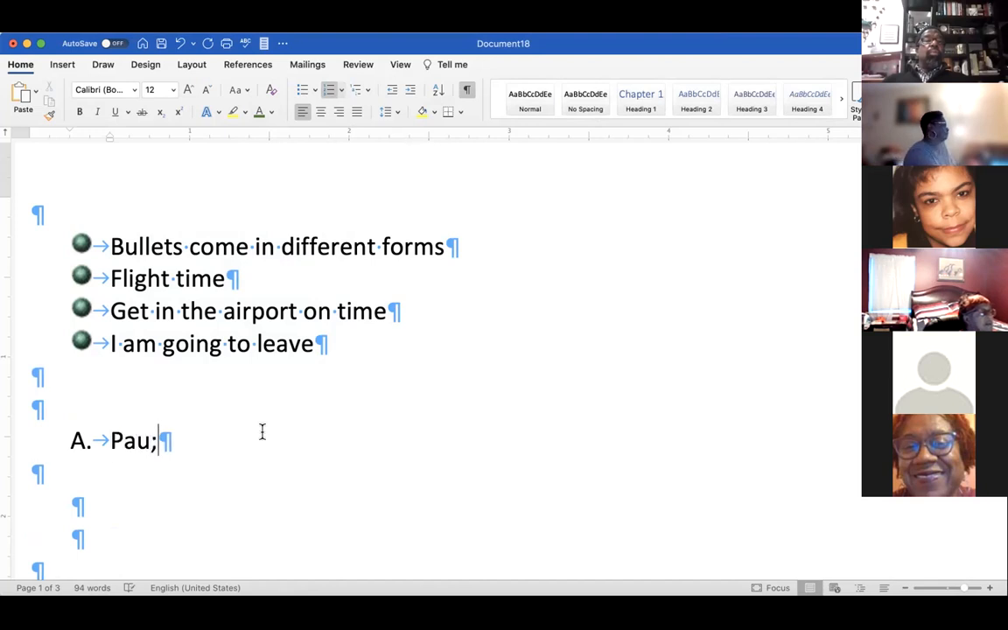
{"action": "type", "text": "l"}
{"action": "key", "text": "Return"}
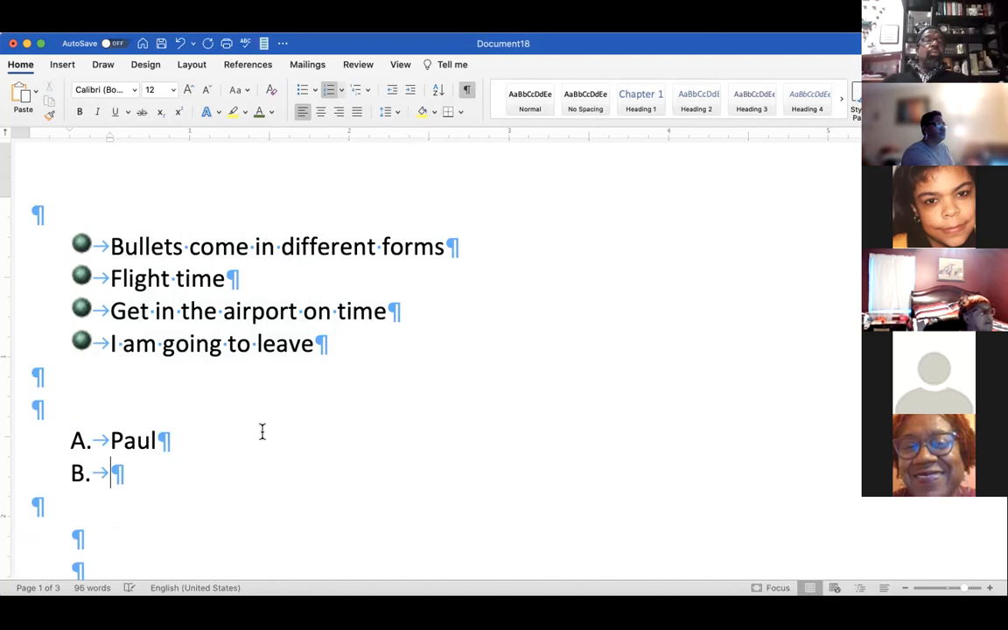
{"action": "type", "text": "Gail"}
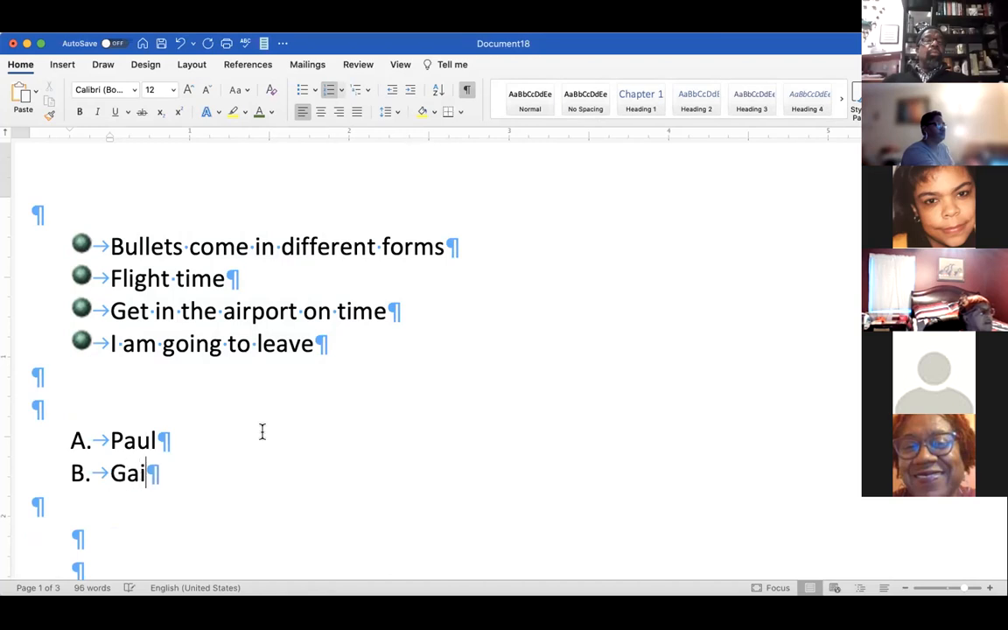
{"action": "key", "text": "Return"}
{"action": "type", "text": "Petr"}
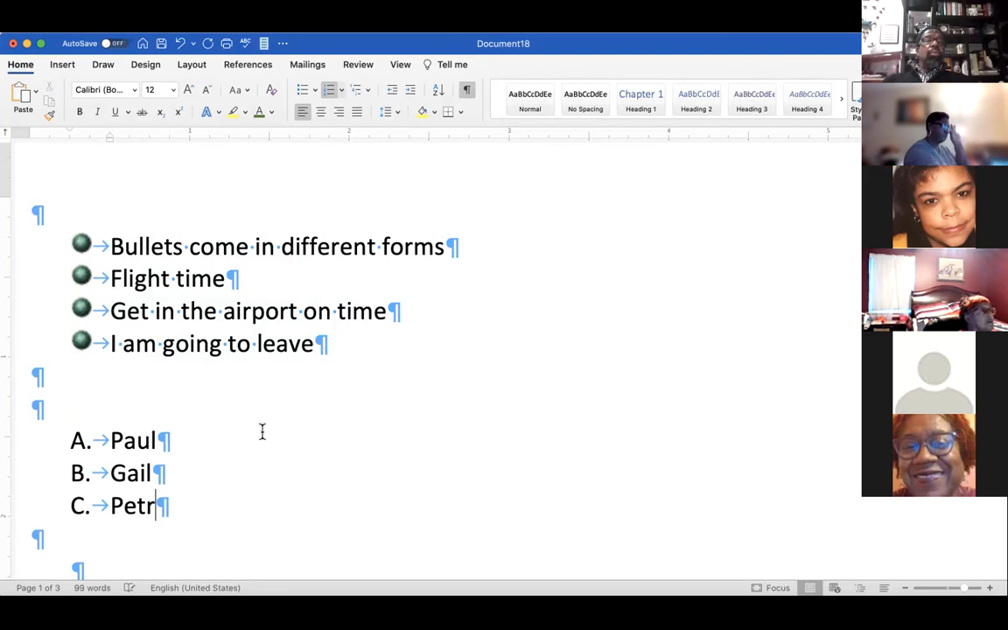
{"action": "key", "text": "BackSpace"}
{"action": "type", "text": "er"}
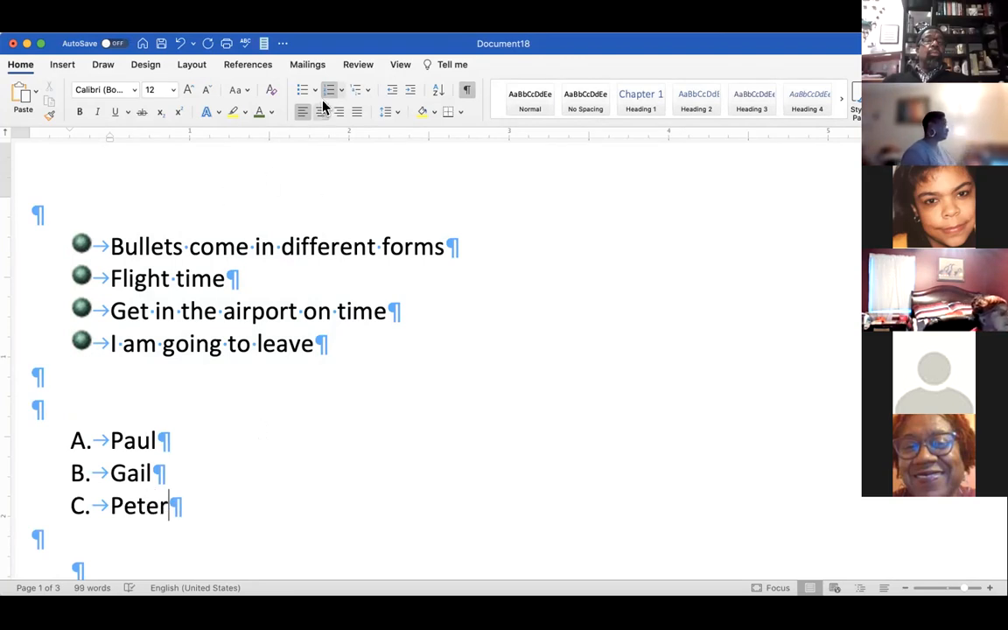
Try uppercase Roman numerals and 1., 2., 3. numbering on the three-name list
{"action": "left_click", "coordinate": [341, 90]}
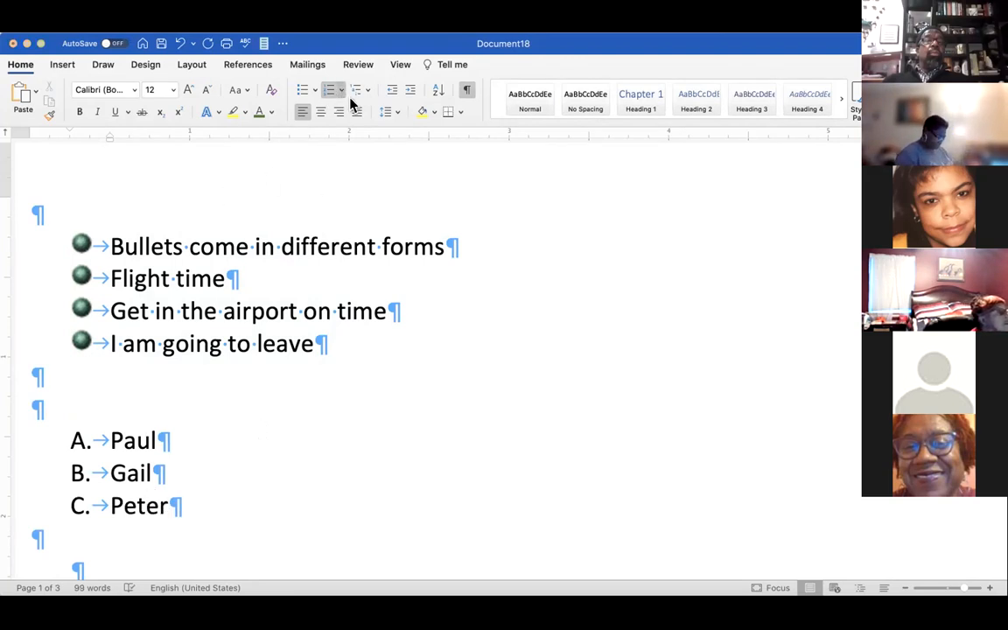
{"action": "left_click", "coordinate": [396, 144]}
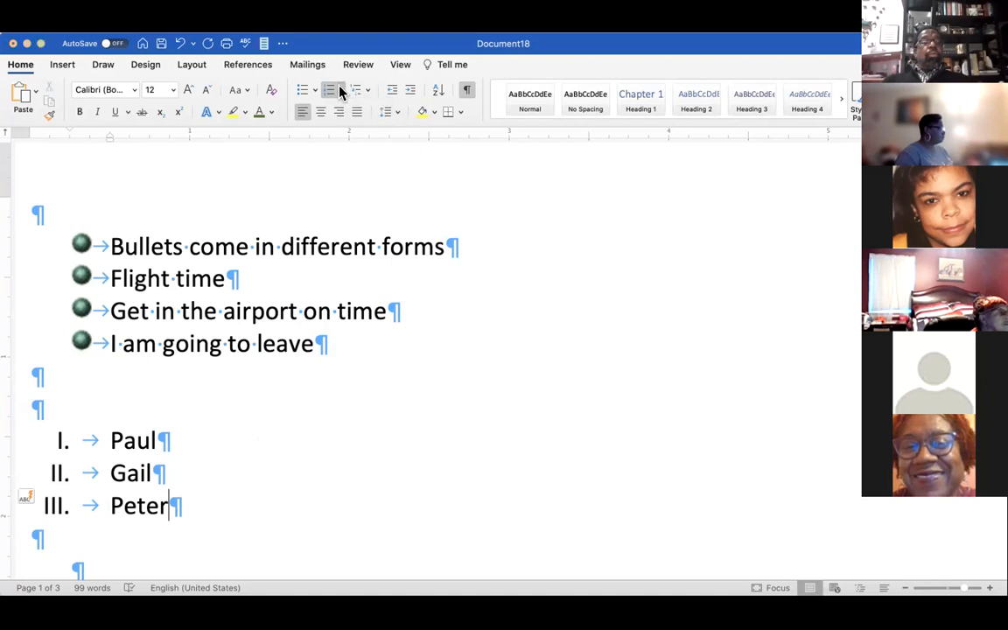
{"action": "left_click", "coordinate": [459, 150]}
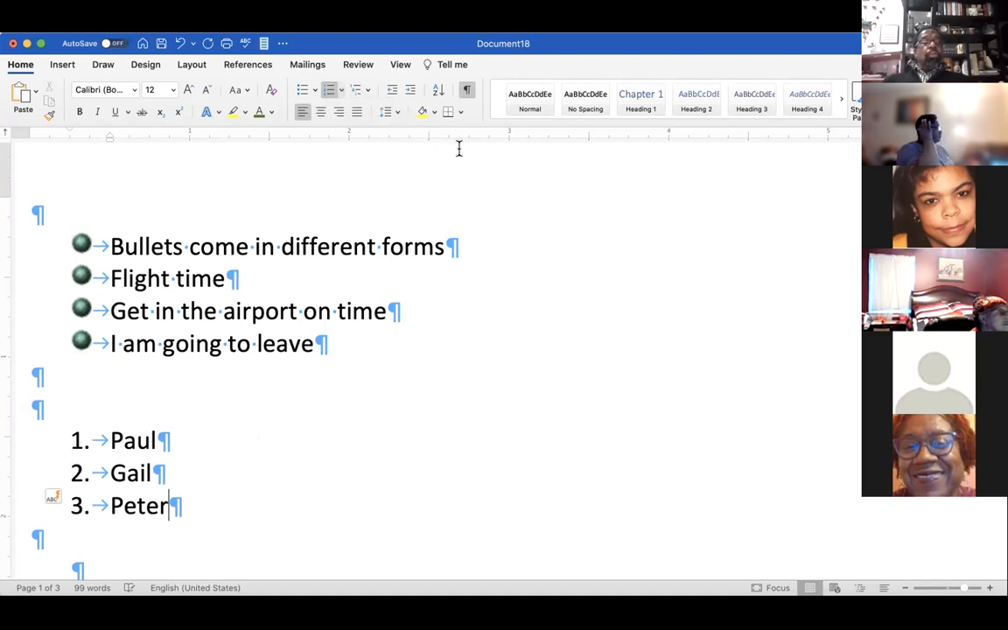
Renumber all three names as a single list in the 1), 2), 3) format
{"action": "left_click", "coordinate": [336, 90]}
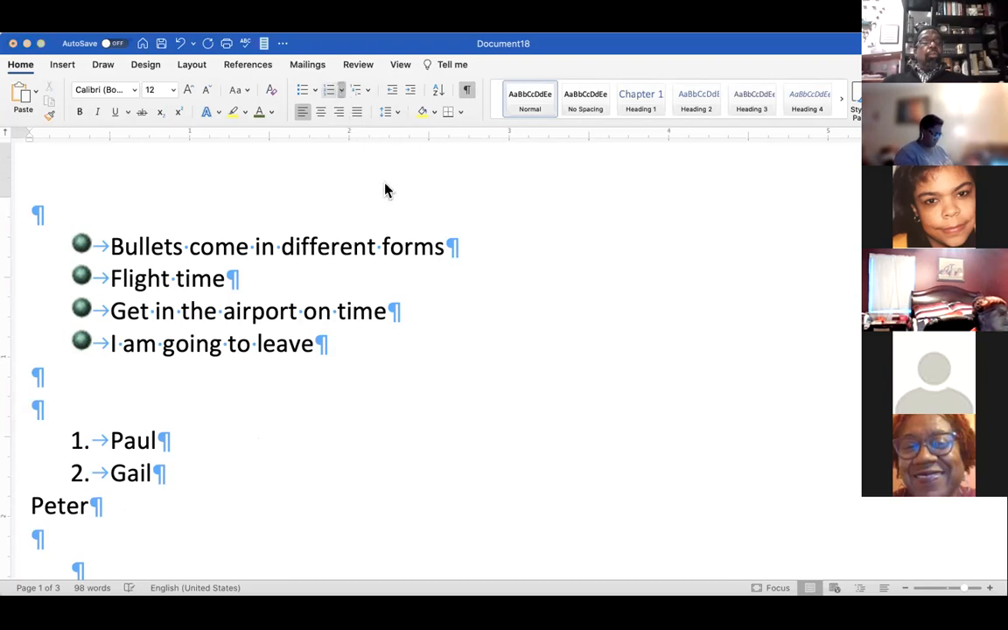
{"action": "left_click", "coordinate": [456, 212]}
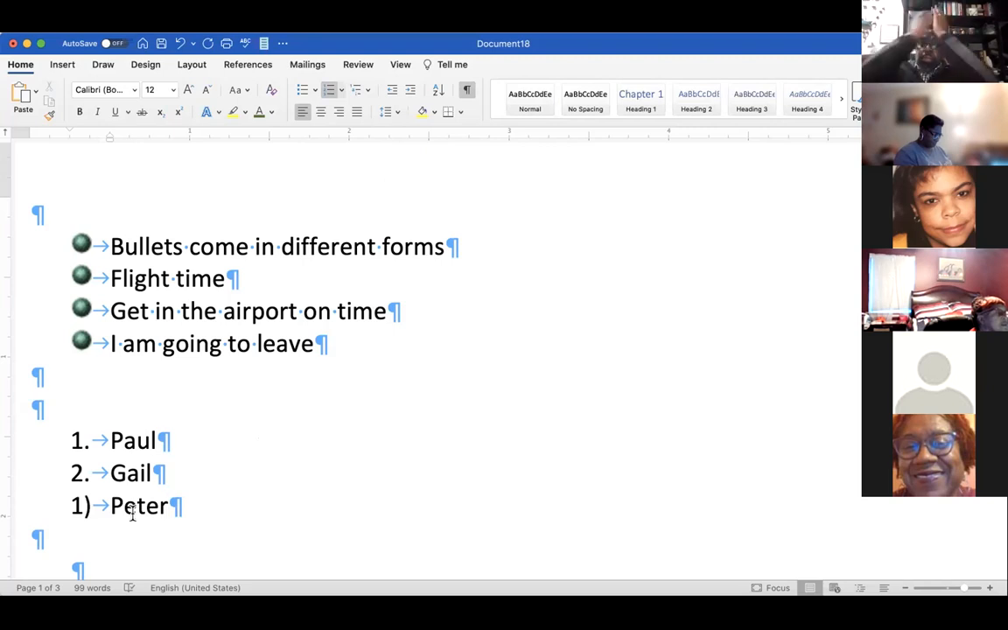
{"action": "left_click", "coordinate": [81, 439]}
{"action": "key", "text": "Tab"}
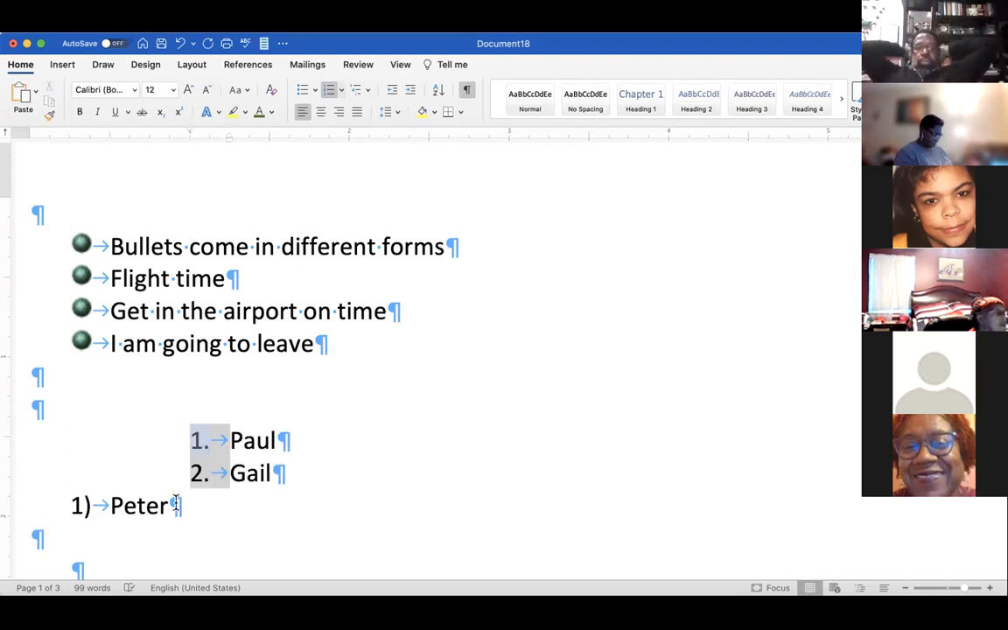
{"action": "left_click_drag", "start_coordinate": [26, 506], "coordinate": [23, 427]}
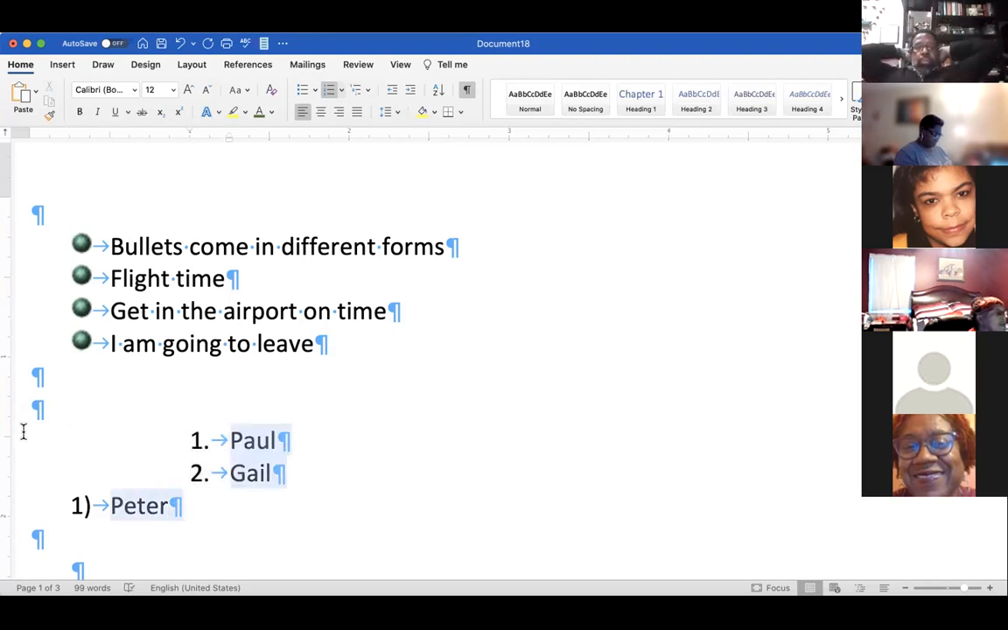
{"action": "left_click", "coordinate": [333, 91]}
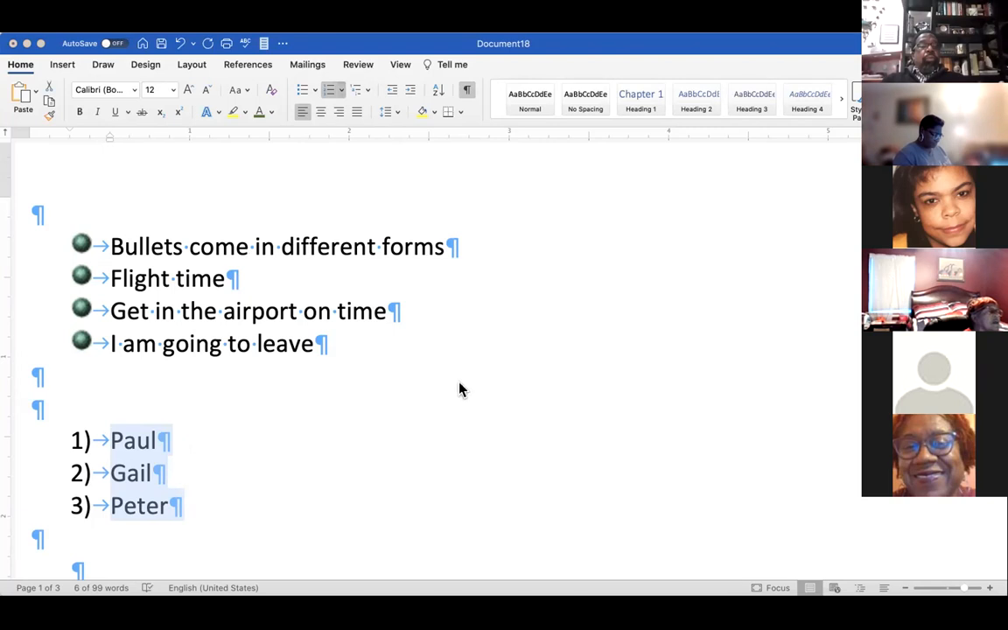
Customize the three-name list so its numbers use the Algerian font
{"action": "left_click", "coordinate": [410, 461]}
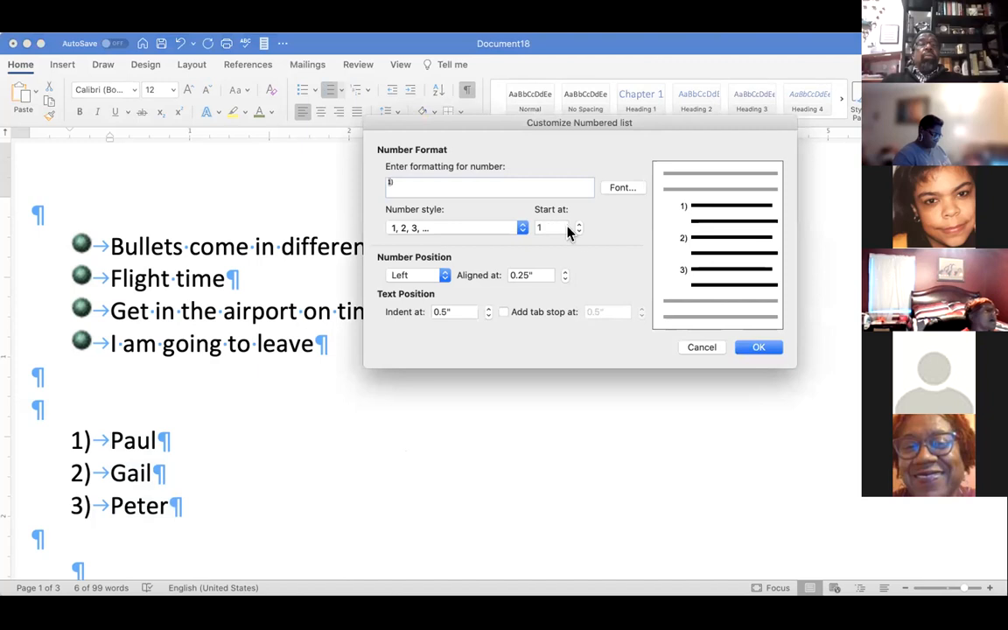
{"action": "left_click", "coordinate": [625, 188]}
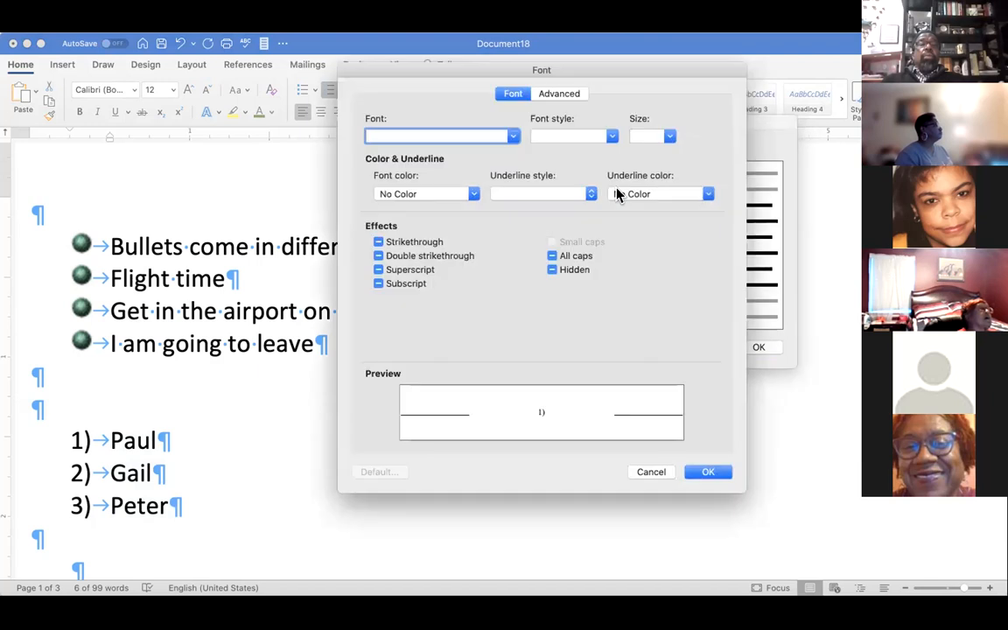
{"action": "left_click", "coordinate": [513, 137]}
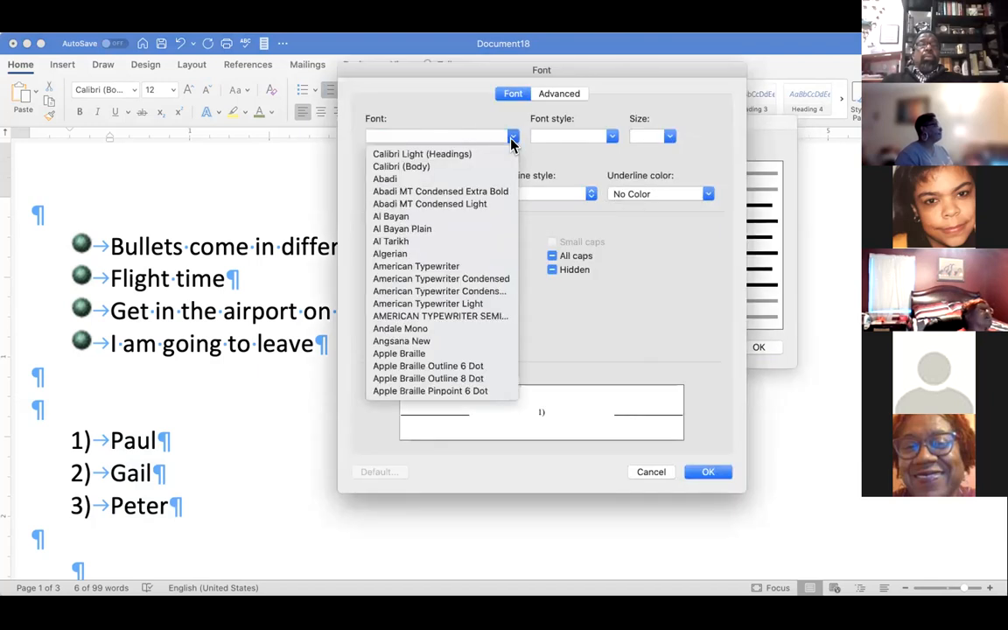
{"action": "left_click", "coordinate": [410, 255]}
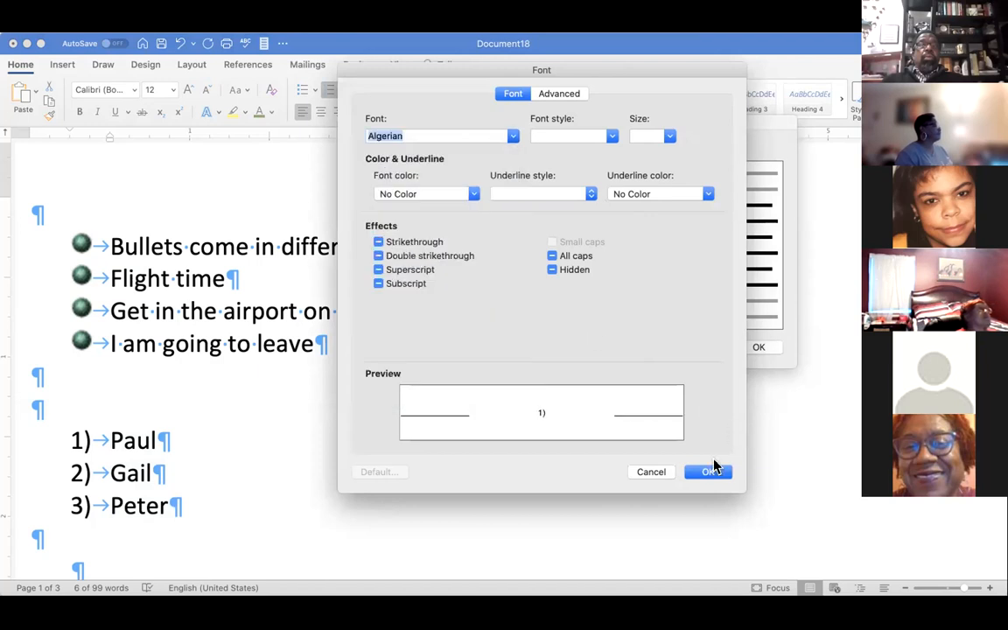
{"action": "left_click", "coordinate": [712, 471]}
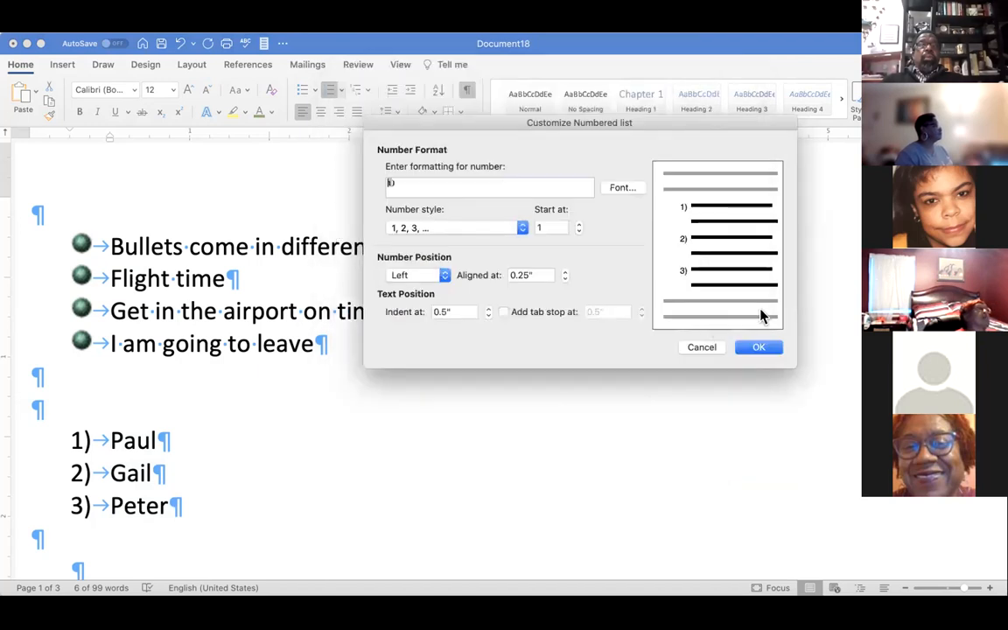
{"action": "left_click", "coordinate": [756, 348]}
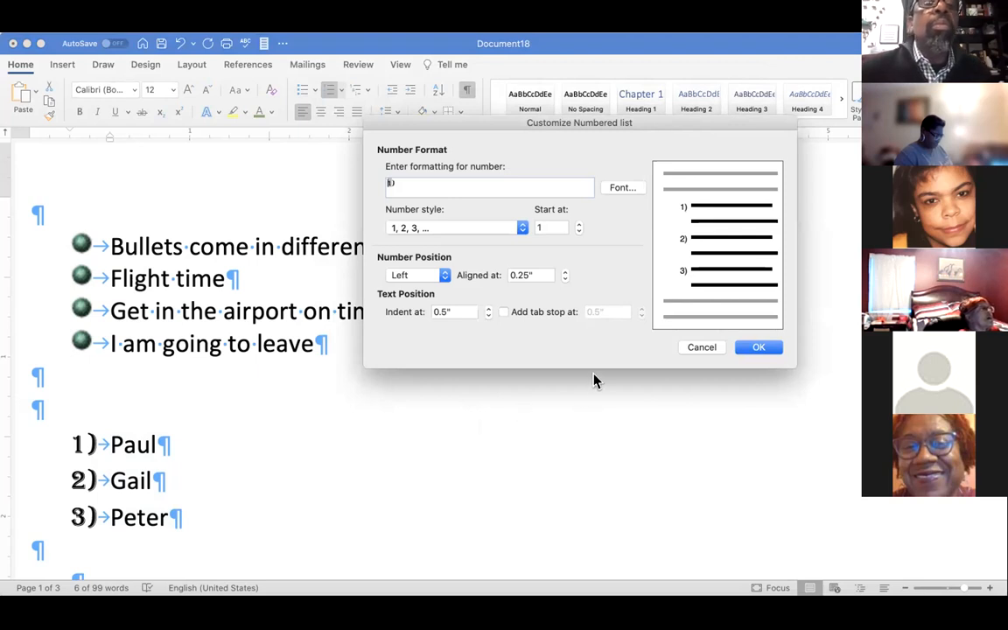
Set the number font of the three-name list to Apple Braille and deselect the list
{"action": "left_click", "coordinate": [620, 189]}
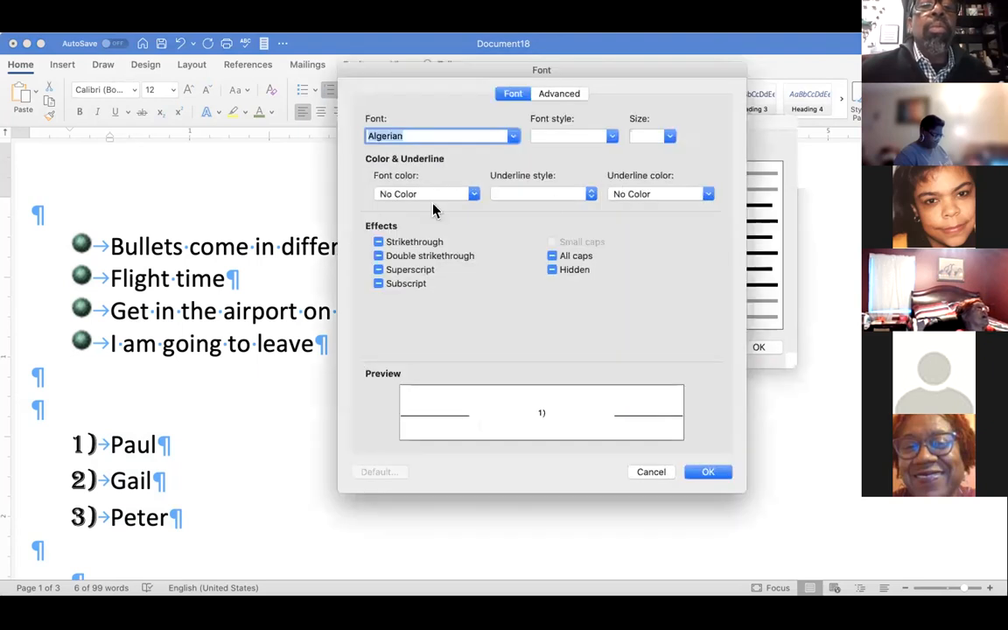
{"action": "left_click", "coordinate": [455, 133]}
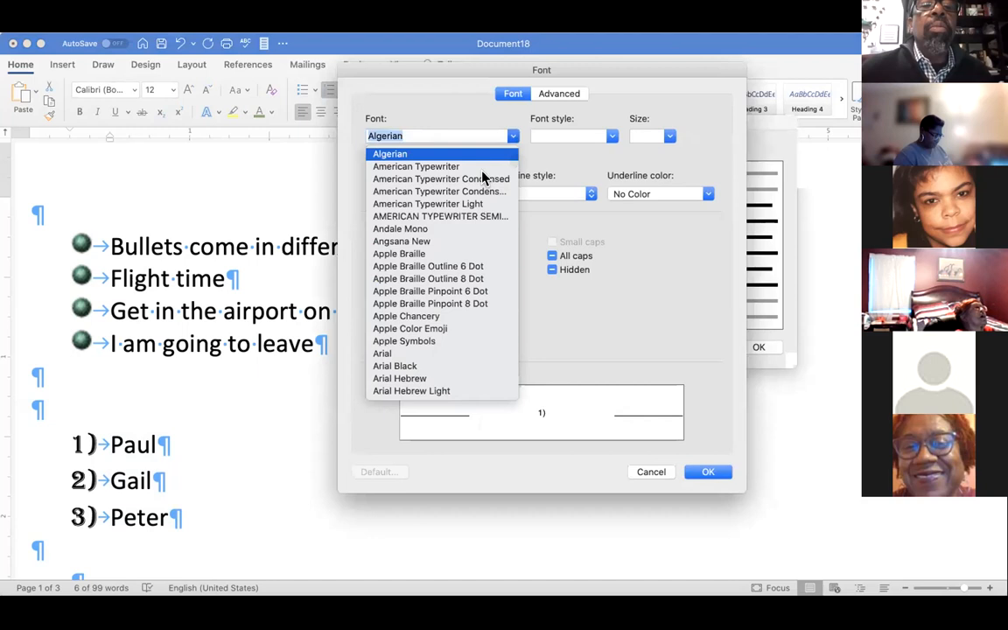
{"action": "left_click", "coordinate": [402, 253]}
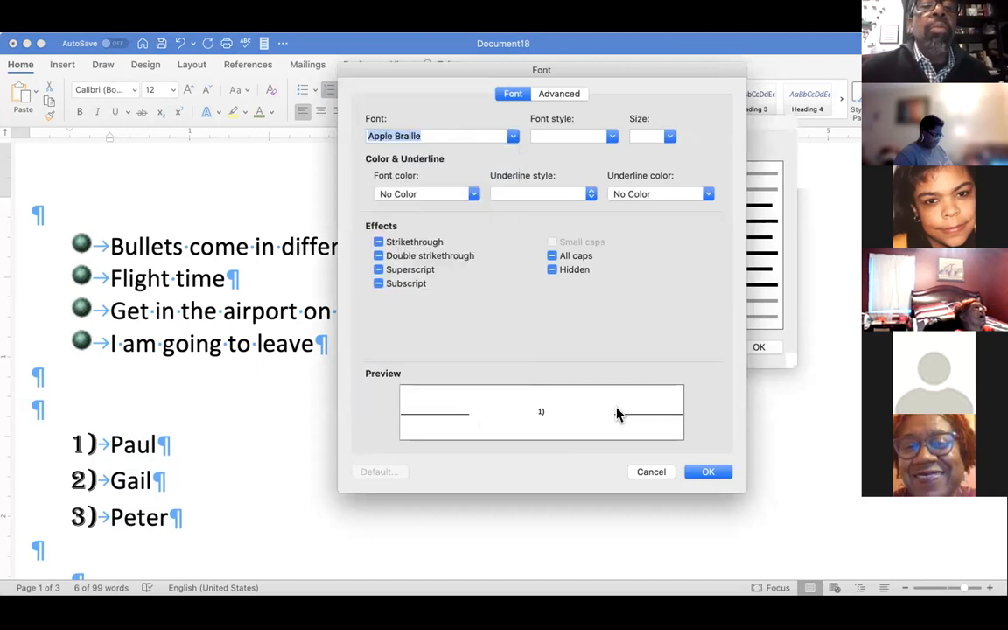
{"action": "left_click", "coordinate": [709, 472]}
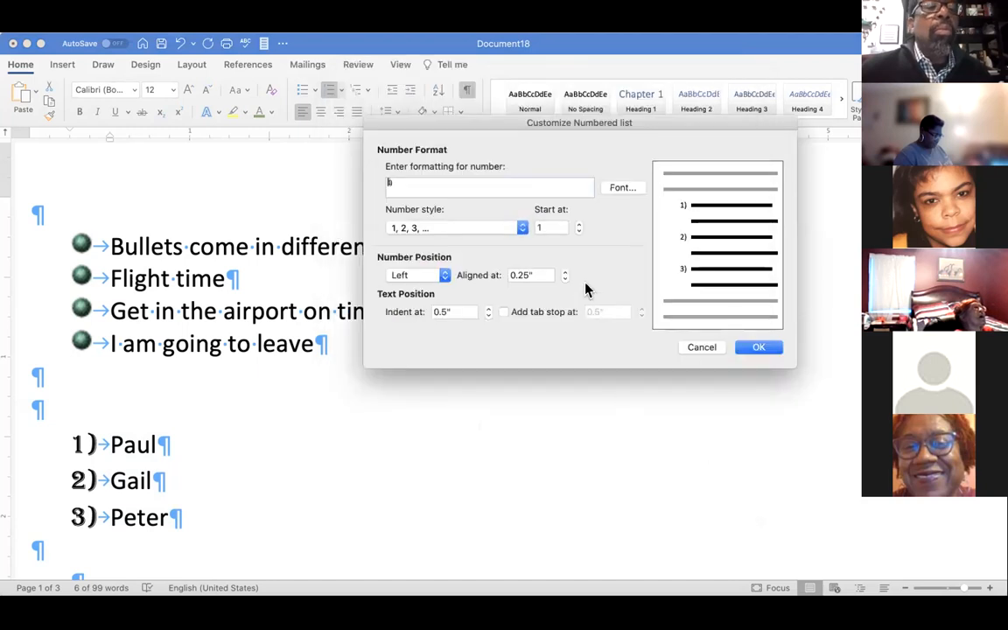
{"action": "left_click", "coordinate": [749, 348]}
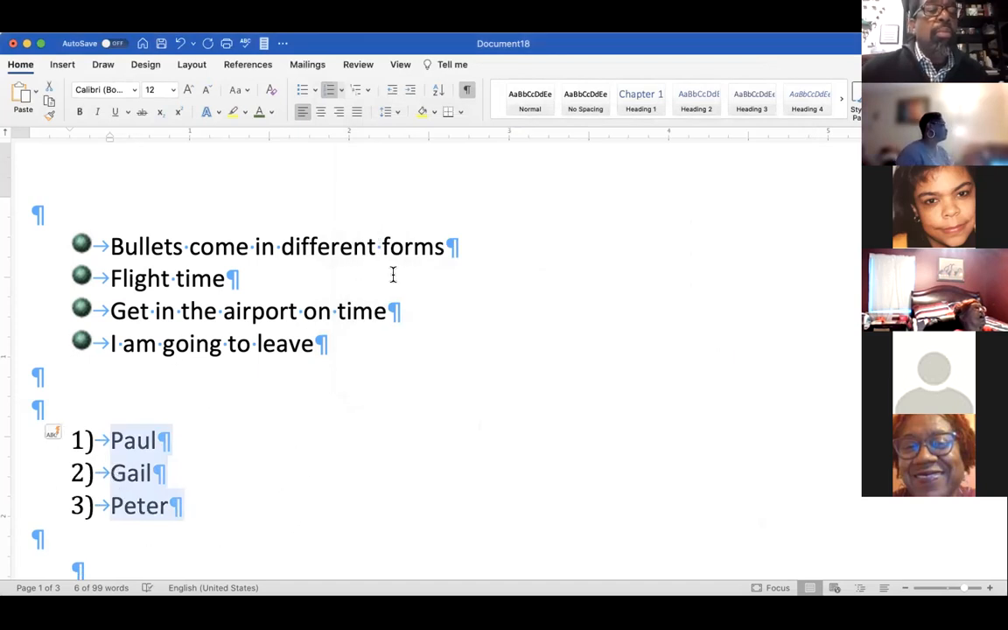
{"action": "left_click", "coordinate": [193, 510]}
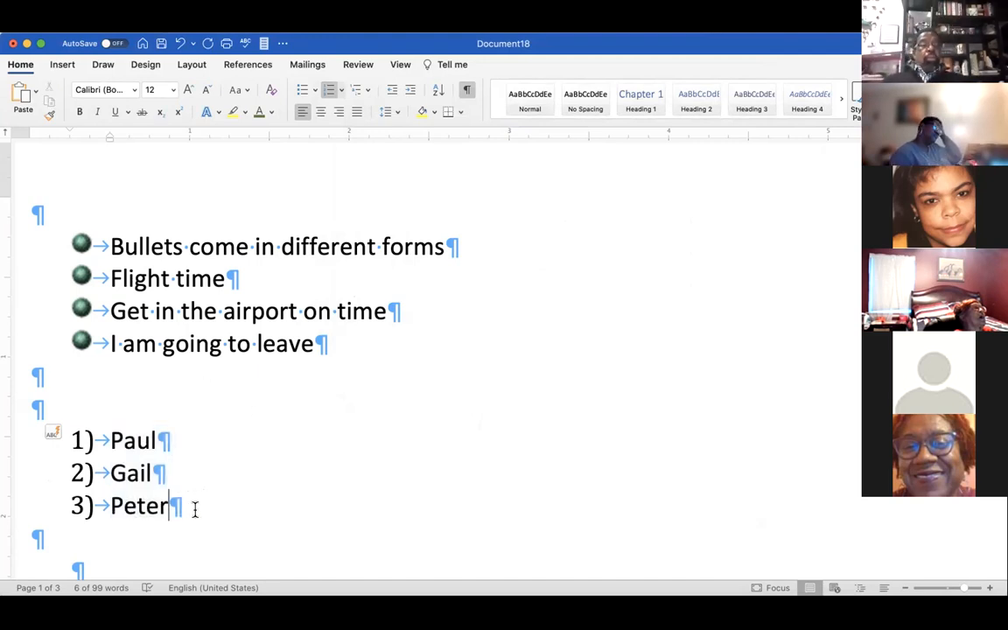
End the numbered list after the third name and add blank lines below it
{"action": "key", "text": "Return"}
{"action": "key", "text": "Return"}
{"action": "key", "text": "Return"}
{"action": "key", "text": "Return"}
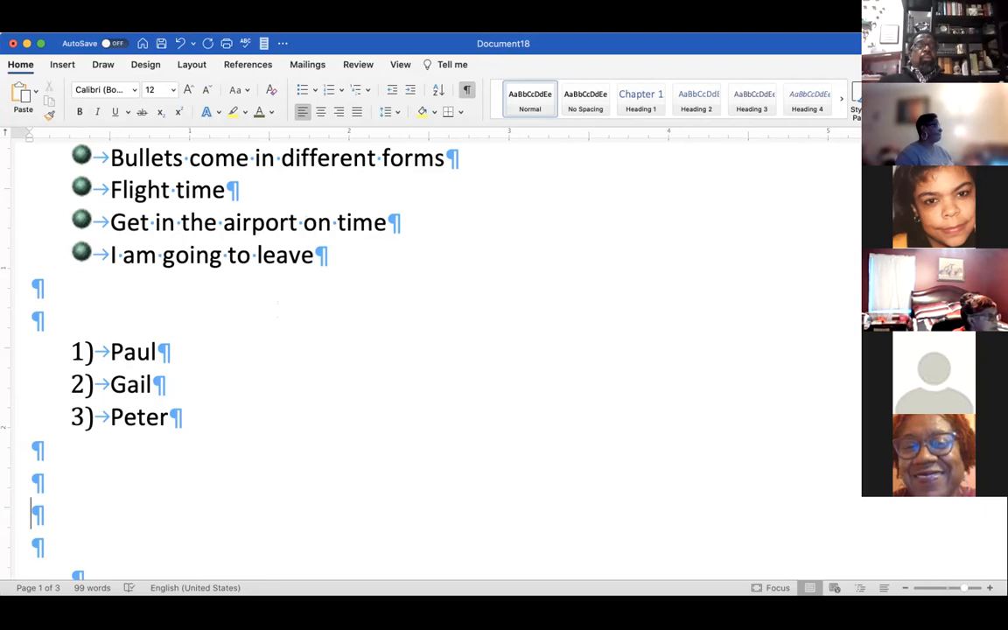
Delete the surplus blank paragraphs between the numbered name list and the "Shapes" line
{"action": "key", "text": "Down"}
{"action": "key", "text": "Down"}
{"action": "key", "text": "Down"}
{"action": "key", "text": "Down"}
{"action": "key", "text": "Down"}
{"action": "key", "text": "Down"}
{"action": "key", "text": "Down"}
{"action": "key", "text": "Down"}
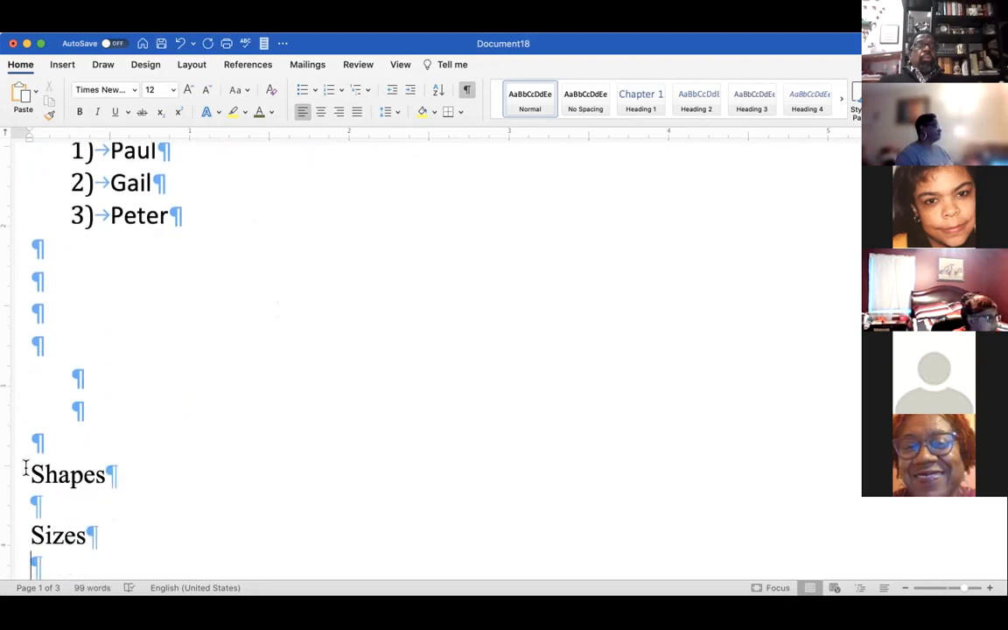
{"action": "left_click_drag", "start_coordinate": [35, 308], "coordinate": [112, 446]}
{"action": "key", "text": "BackSpace"}
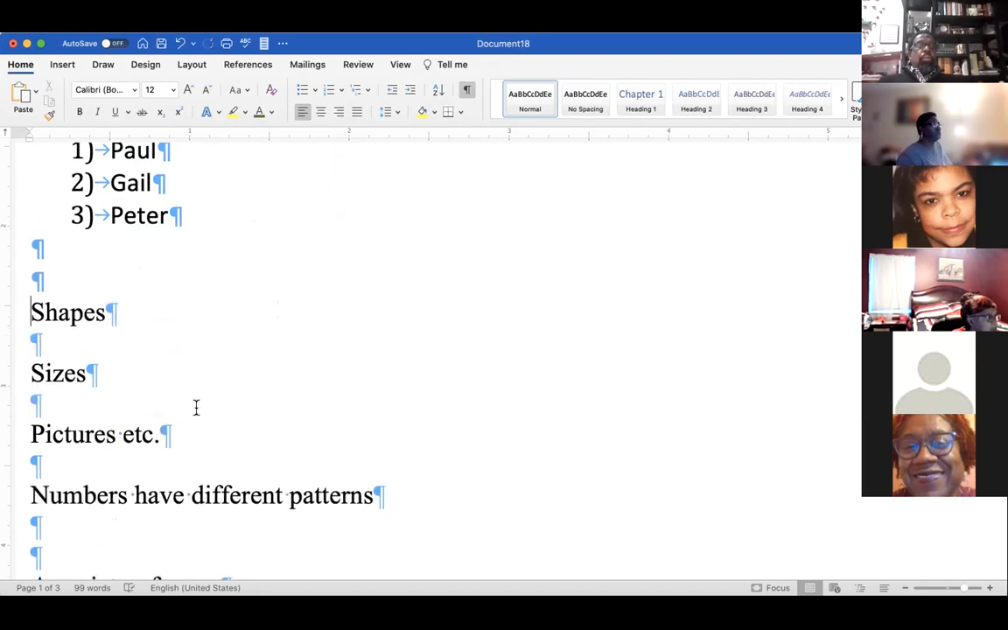
Review the picture-bulleted list, the numbered name list and the plain text lines below them
{"action": "left_click", "coordinate": [171, 435]}
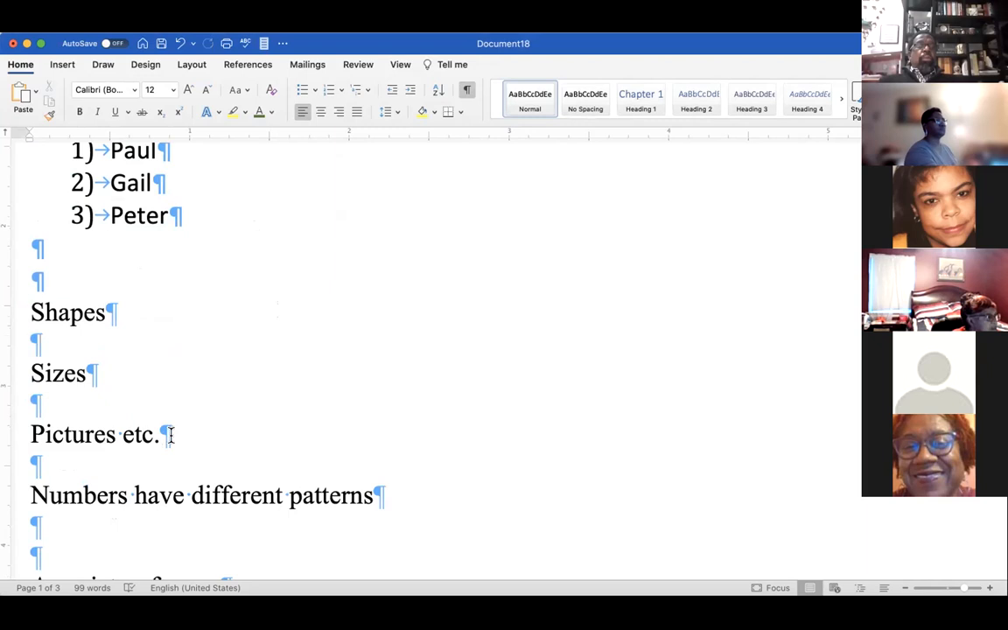
{"action": "key", "text": "Up"}
{"action": "key", "text": "Up"}
{"action": "key", "text": "Up"}
{"action": "key", "text": "Up"}
{"action": "key", "text": "Up"}
{"action": "key", "text": "Up"}
{"action": "key", "text": "Up"}
{"action": "key", "text": "Up"}
{"action": "key", "text": "Up"}
{"action": "key", "text": "Up"}
{"action": "key", "text": "Up"}
{"action": "key", "text": "Up"}
{"action": "key", "text": "Up"}
{"action": "key", "text": "Up"}
{"action": "key", "text": "Up"}
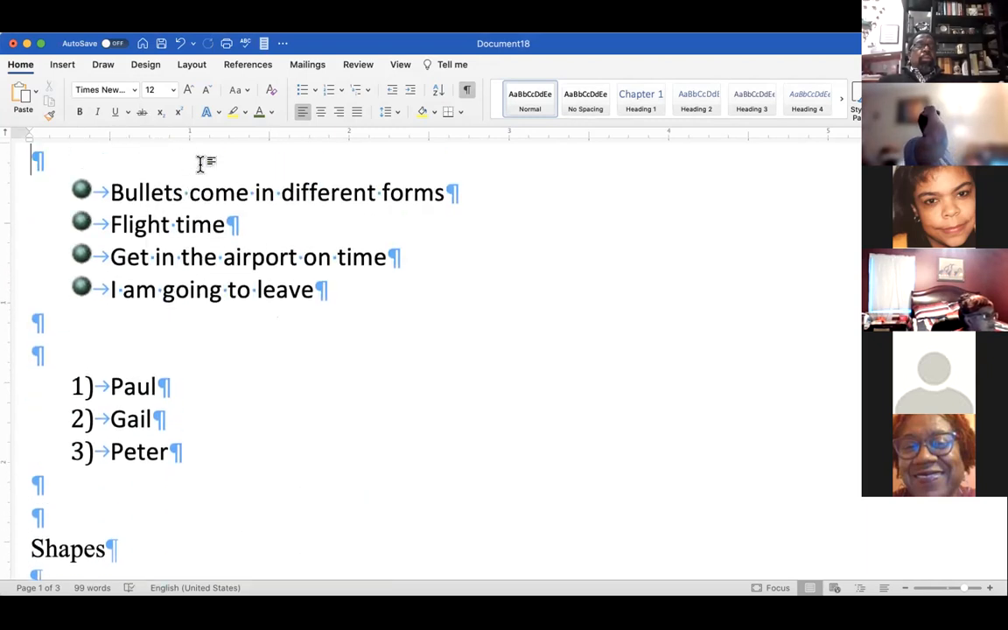
{"action": "key", "text": "Down"}
{"action": "key", "text": "Down"}
{"action": "key", "text": "Down"}
{"action": "key", "text": "Down"}
{"action": "key", "text": "Down"}
{"action": "key", "text": "Down"}
{"action": "key", "text": "Down"}
{"action": "key", "text": "Down"}
{"action": "key", "text": "Down"}
{"action": "key", "text": "Down"}
{"action": "key", "text": "Down"}
{"action": "key", "text": "Down"}
{"action": "key", "text": "Down"}
{"action": "key", "text": "Down"}
{"action": "key", "text": "Down"}
{"action": "key", "text": "Down"}
{"action": "key", "text": "Down"}
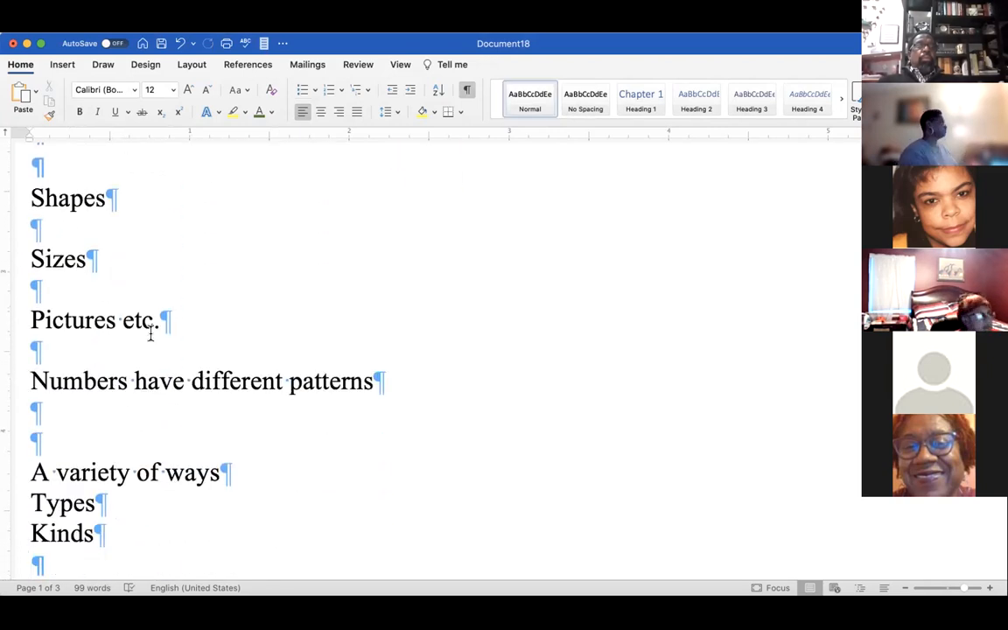
Customize a 1) multilevel list at "Numbers have different patterns", setting the level 1 number font to red Abadi MT Condensed Light, Regular
{"action": "left_click", "coordinate": [29, 382]}
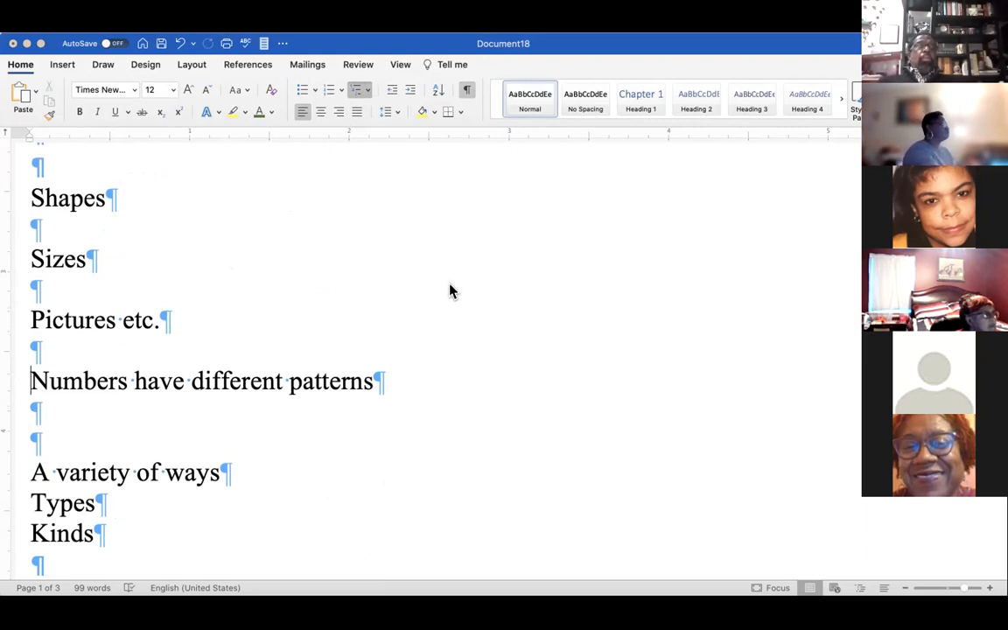
{"action": "left_click", "coordinate": [433, 464]}
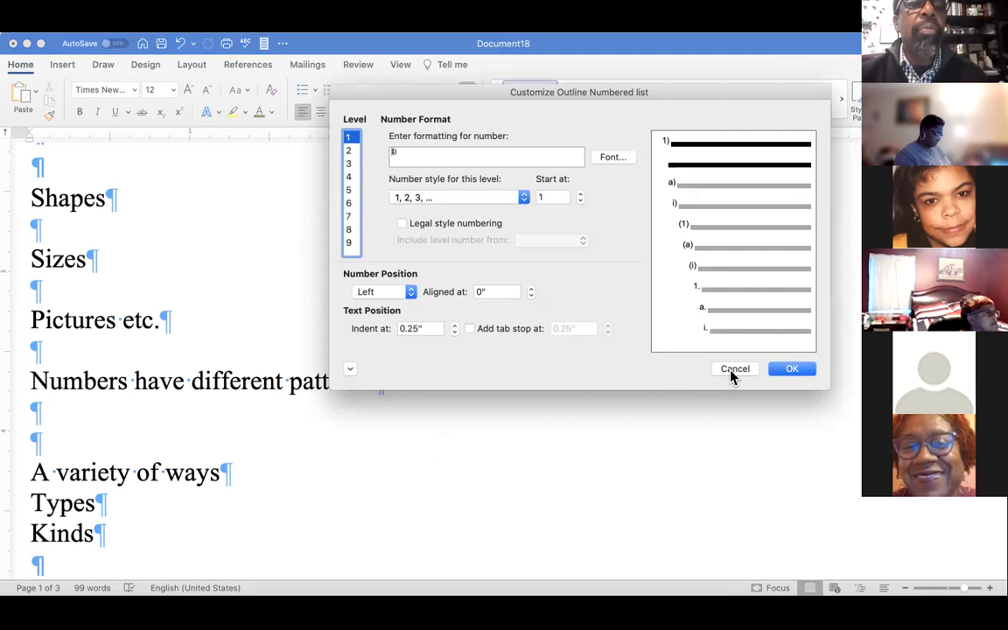
{"action": "left_click", "coordinate": [612, 157]}
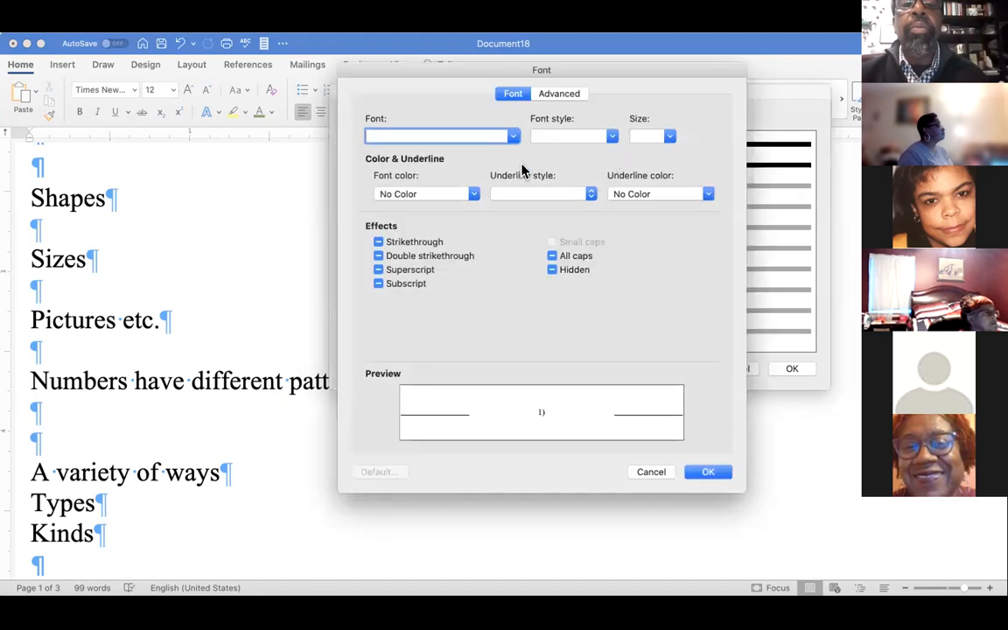
{"action": "left_click", "coordinate": [611, 137]}
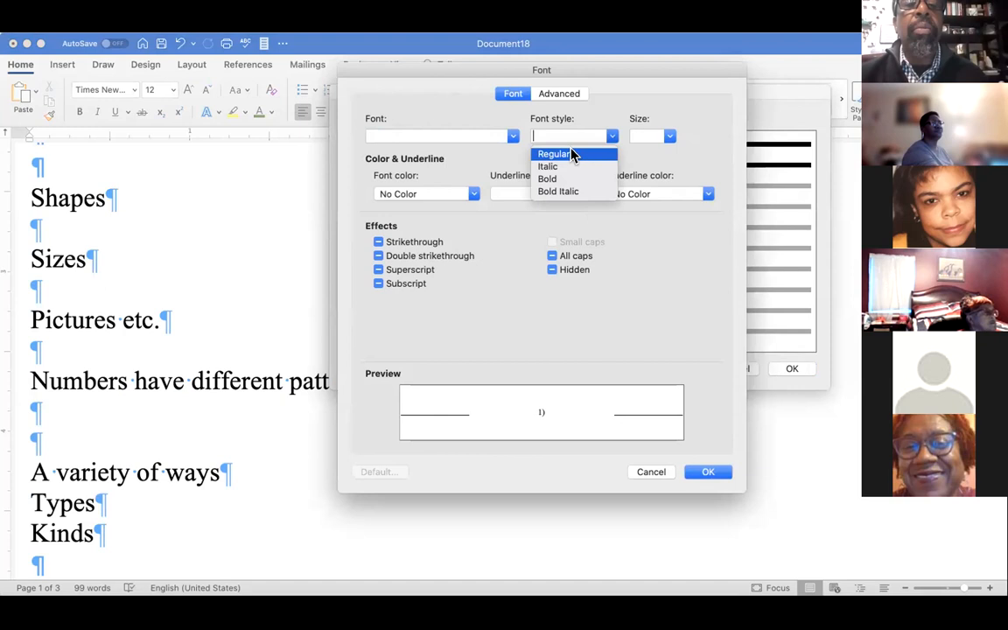
{"action": "left_click", "coordinate": [571, 154]}
{"action": "left_click", "coordinate": [511, 137]}
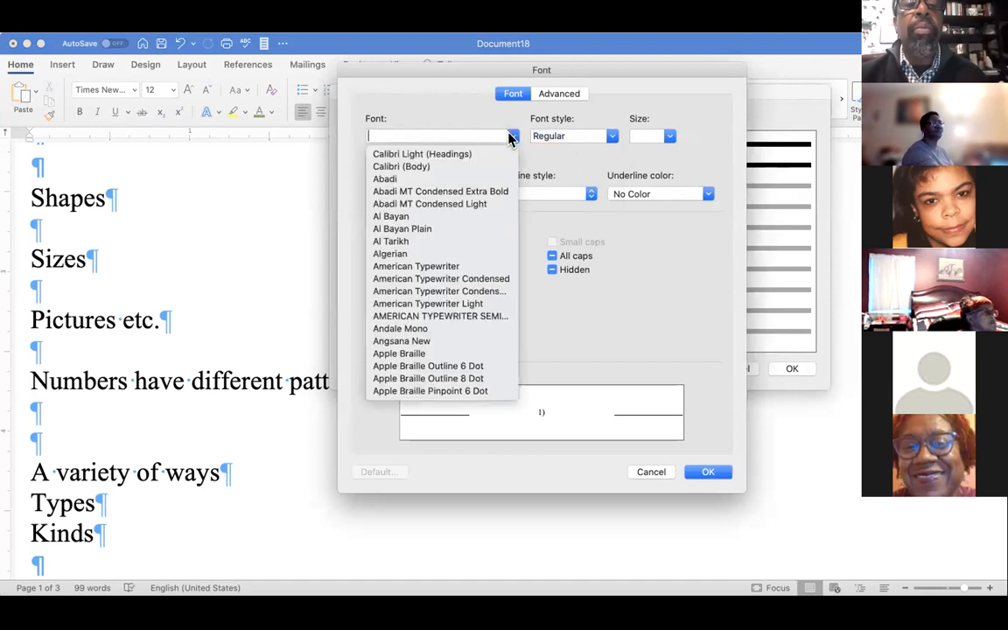
{"action": "left_click", "coordinate": [419, 204]}
{"action": "left_click", "coordinate": [471, 194]}
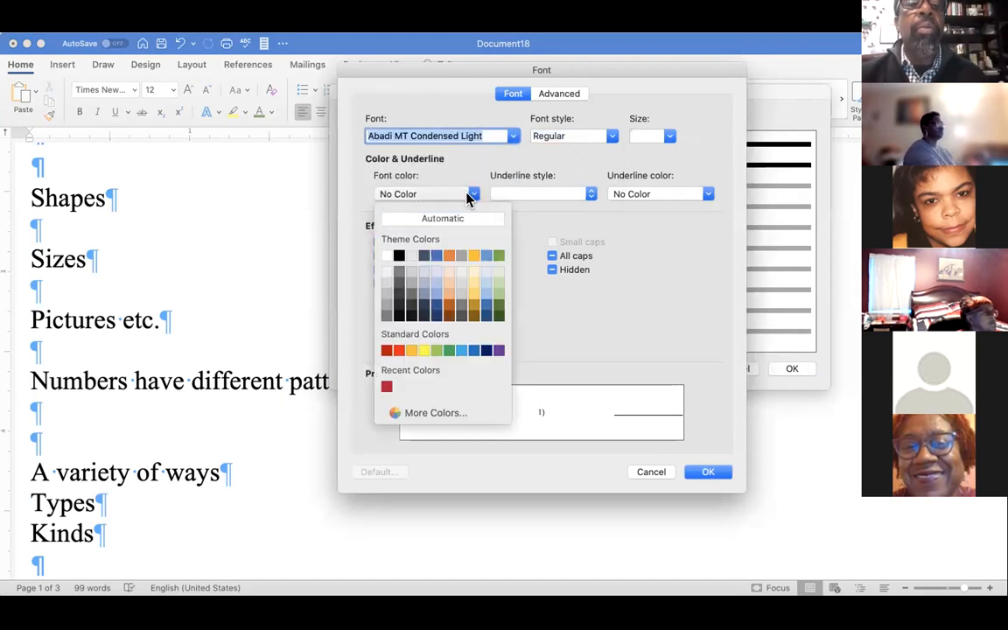
{"action": "left_click", "coordinate": [398, 349]}
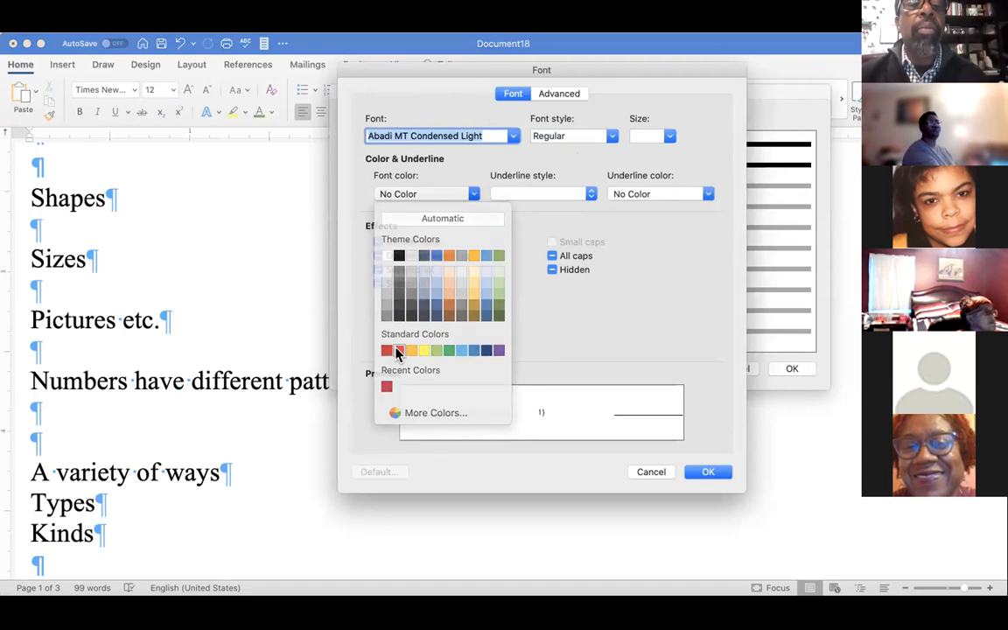
{"action": "left_click", "coordinate": [705, 472]}
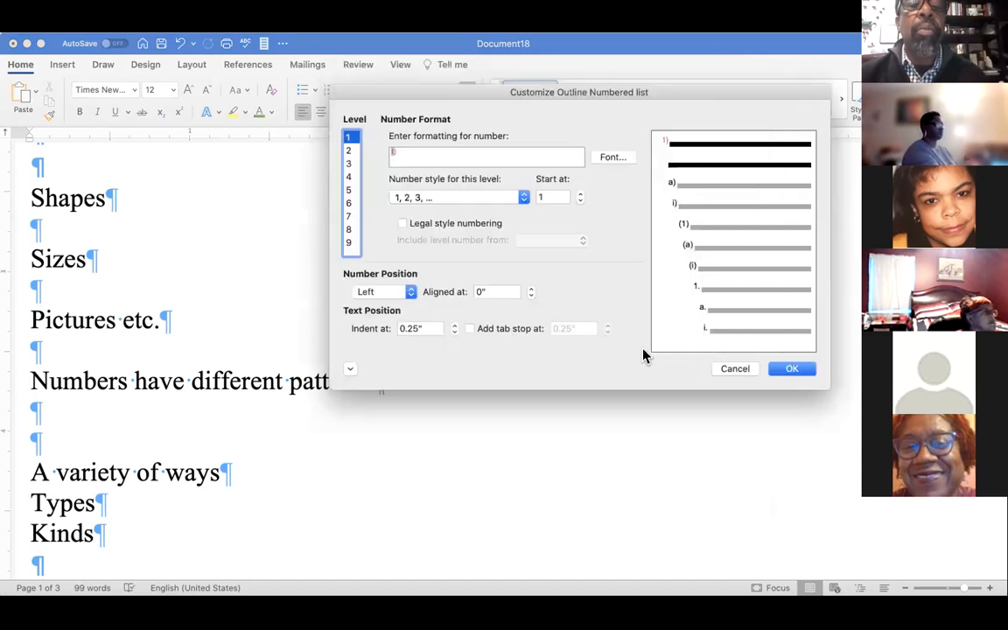
Apply the customized "1)" outline numbering, and number the lines from "Numbers have different patterns" to "Kinds" with the "Article I." list format
{"action": "left_click", "coordinate": [793, 370]}
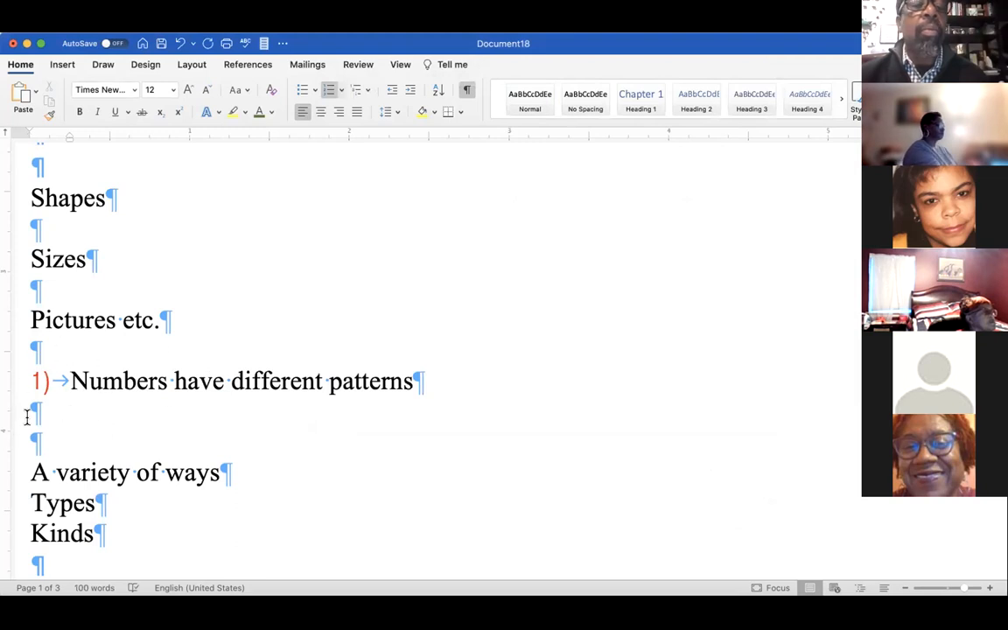
{"action": "left_click_drag", "start_coordinate": [29, 380], "coordinate": [201, 527]}
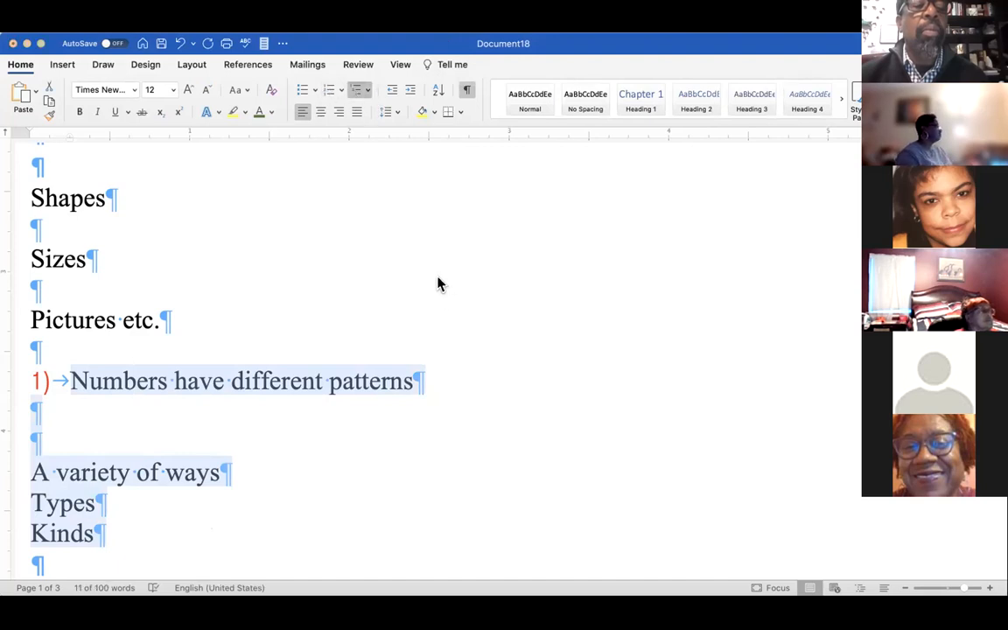
{"action": "left_click", "coordinate": [520, 533]}
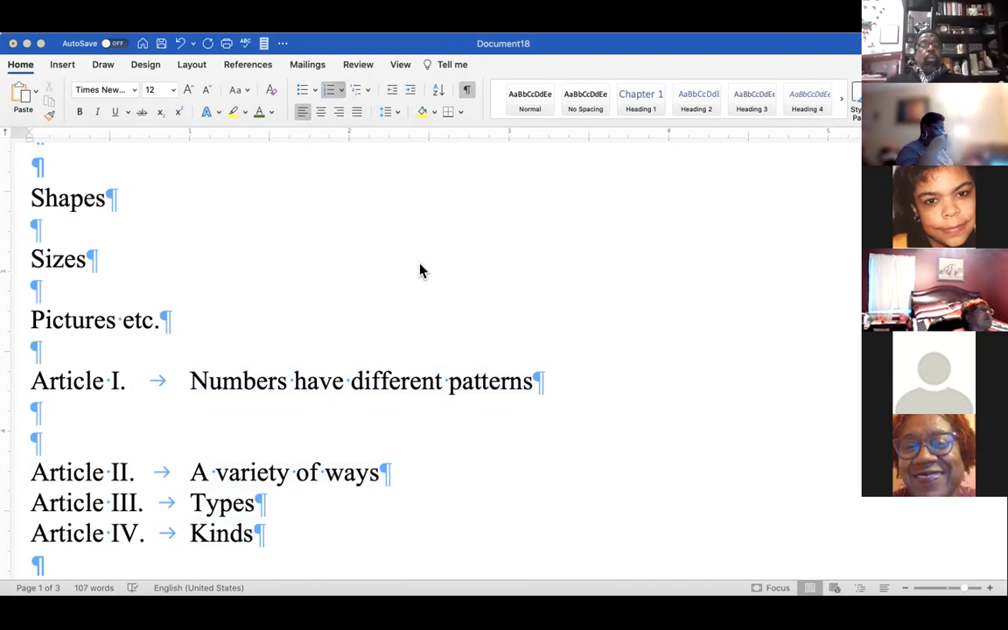
Switch the list to plain "Chapter 1" numbering and delete the two blank paragraphs below "Numbers have different patterns"
{"action": "left_click", "coordinate": [362, 91]}
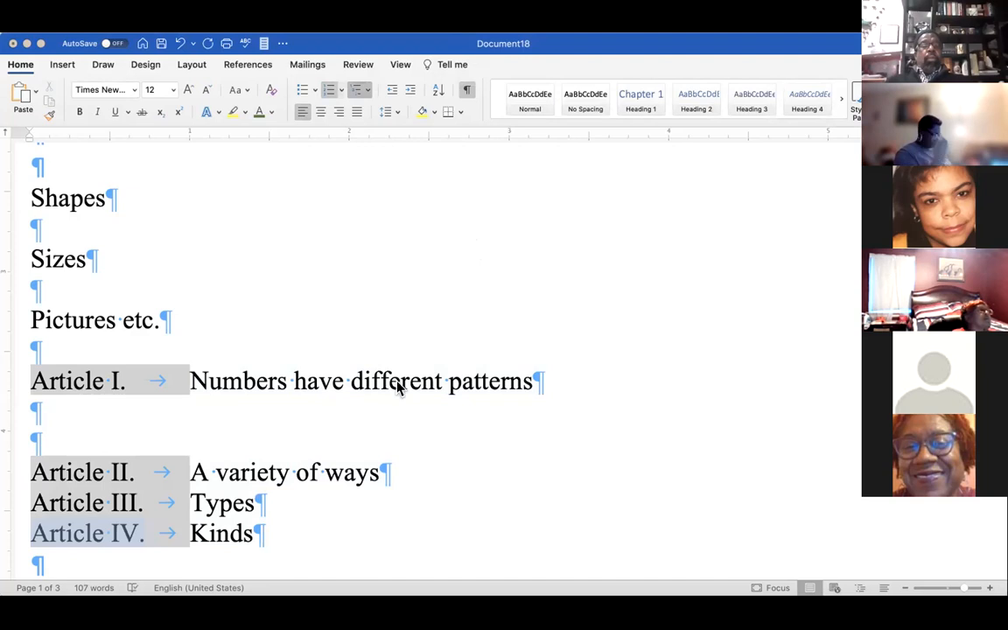
{"action": "key", "text": "super+z"}
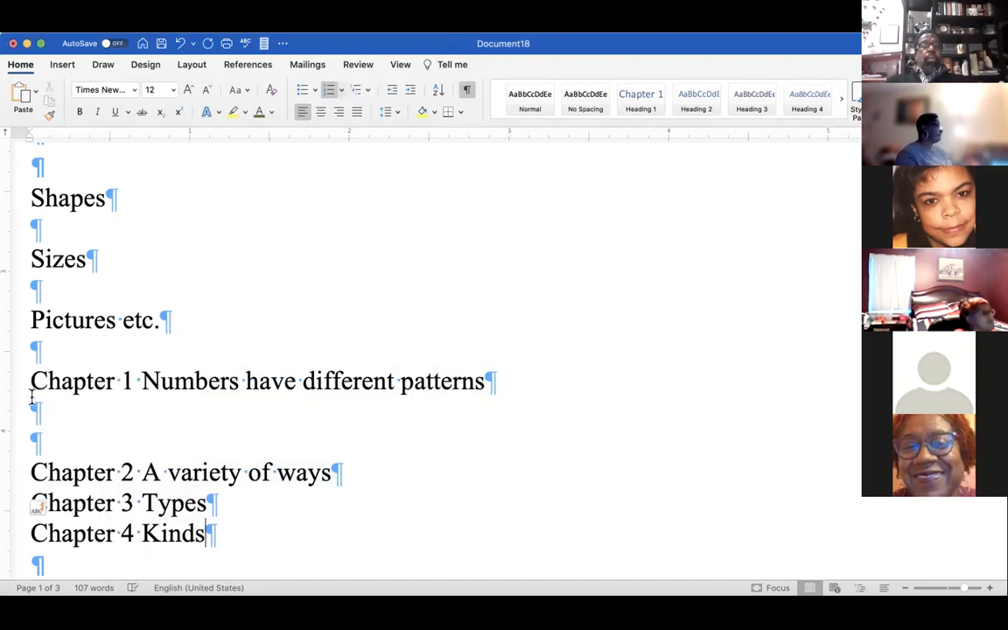
{"action": "left_click", "coordinate": [76, 424]}
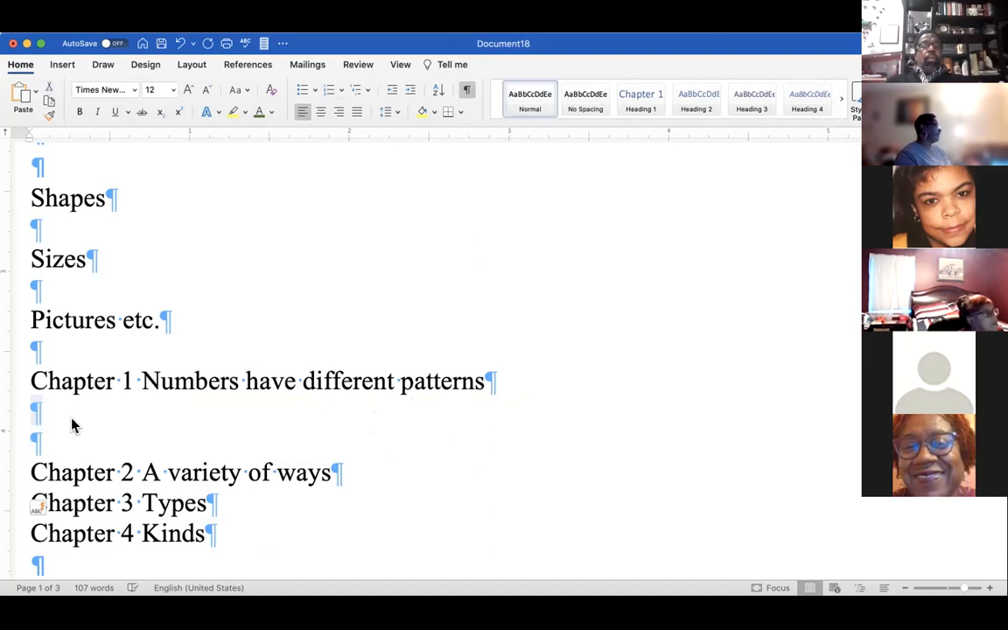
{"action": "key", "text": "BackSpace"}
{"action": "key", "text": "BackSpace"}
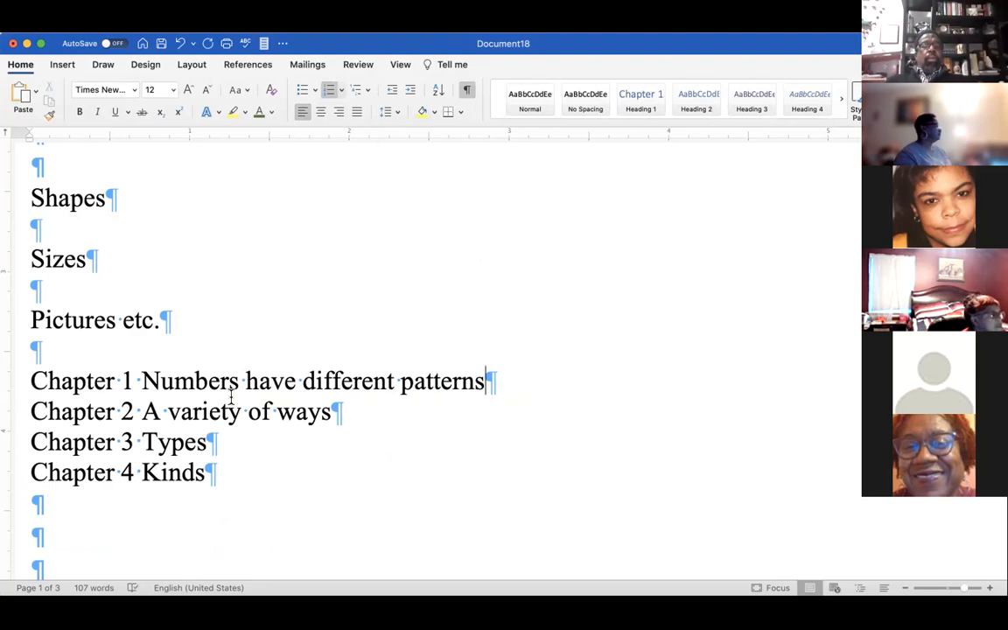
Apply the multilevel list format that combines "Chapter 1" numbering with the Heading 1 style to the chapter list
{"action": "left_click", "coordinate": [362, 92]}
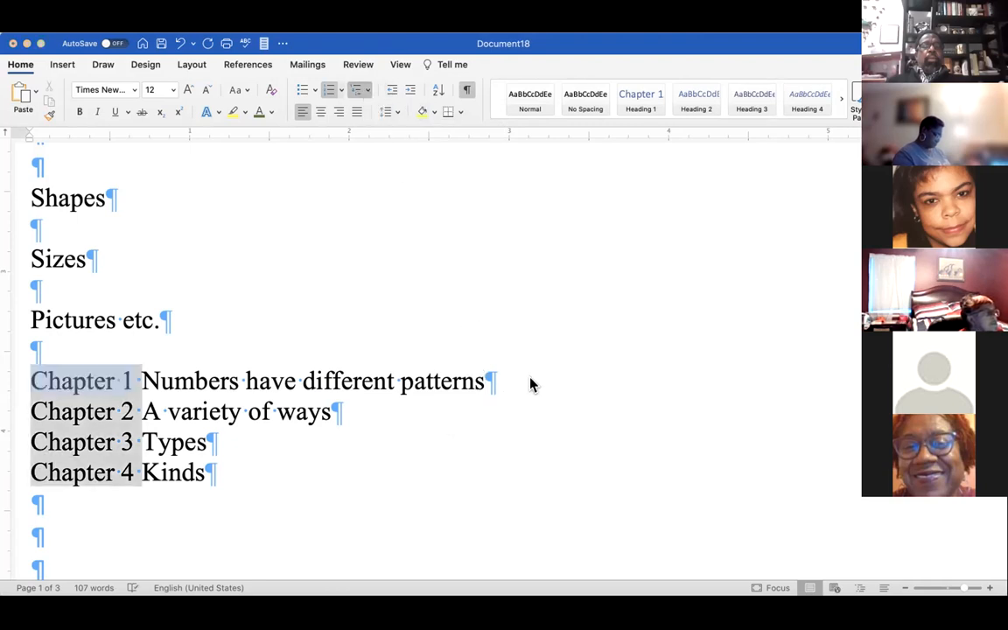
{"action": "left_click", "coordinate": [441, 341]}
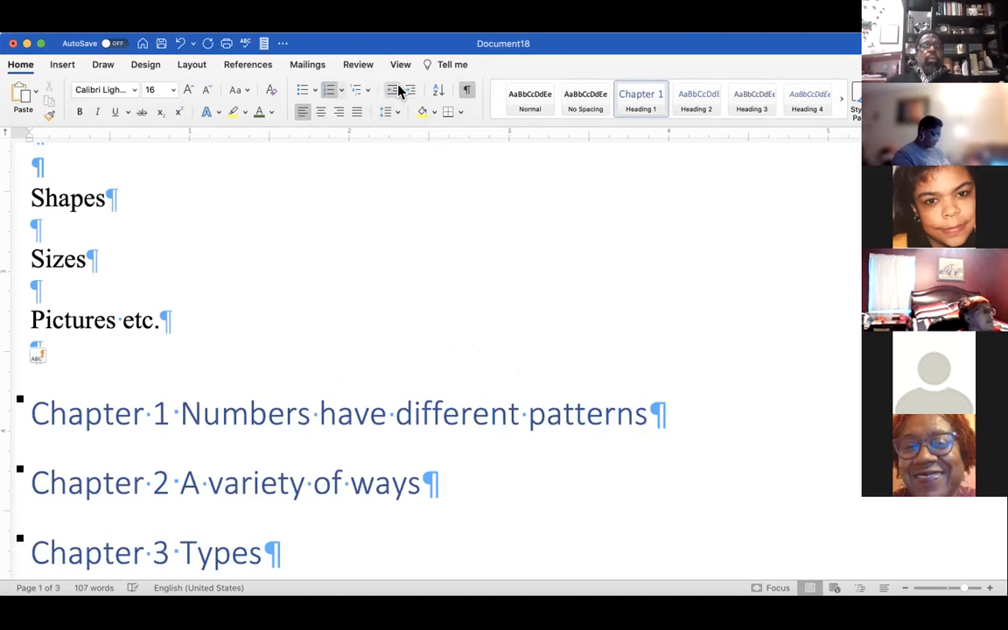
{"action": "left_click", "coordinate": [368, 90]}
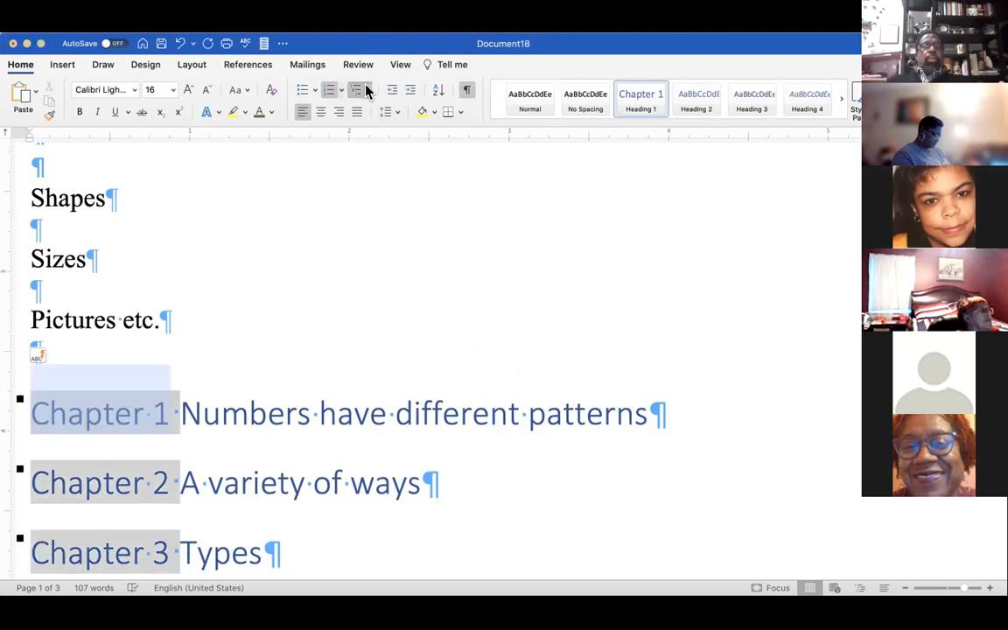
{"action": "left_click", "coordinate": [356, 148]}
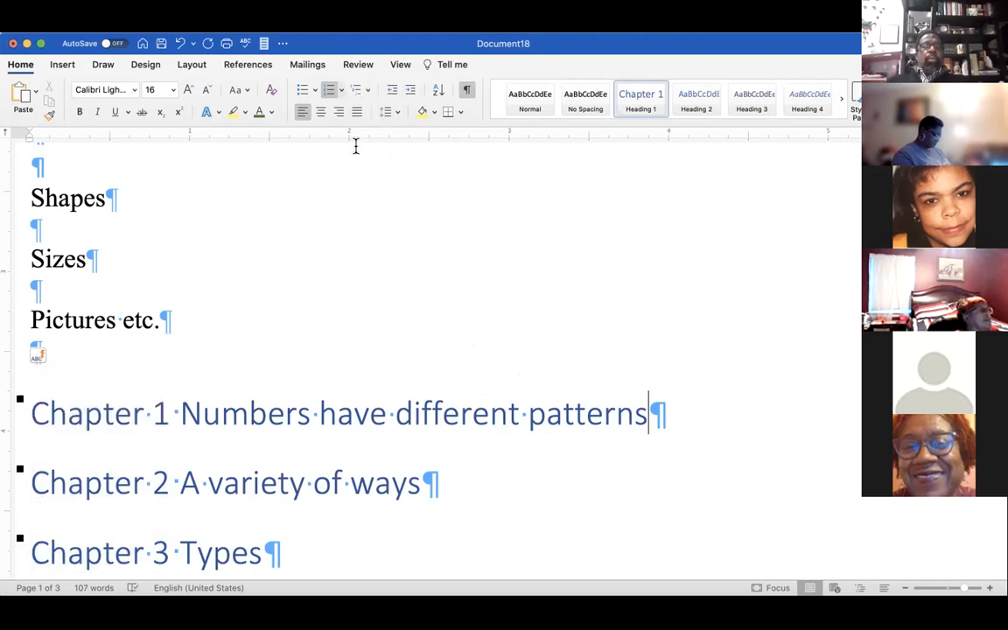
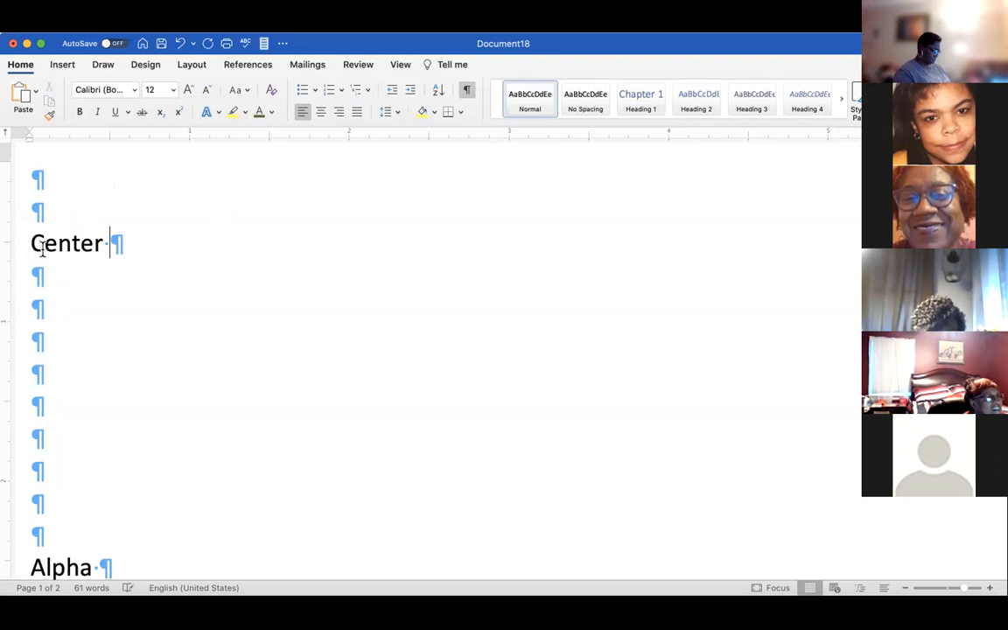
Complete the line to read "Center Format" and center it on the page
{"action": "type", "text": "t"}
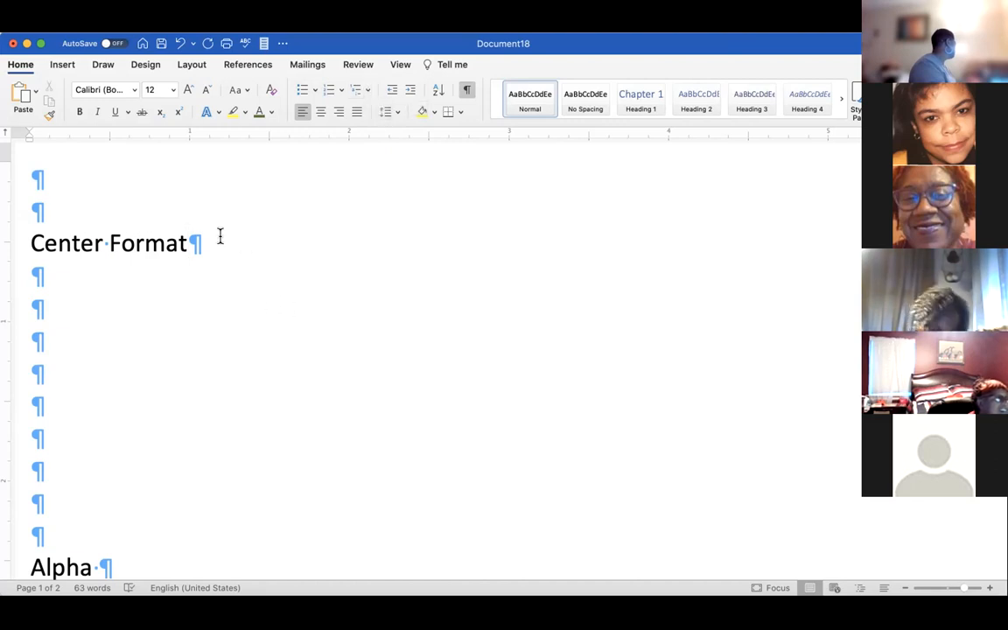
{"action": "left_click_drag", "start_coordinate": [196, 242], "coordinate": [32, 244]}
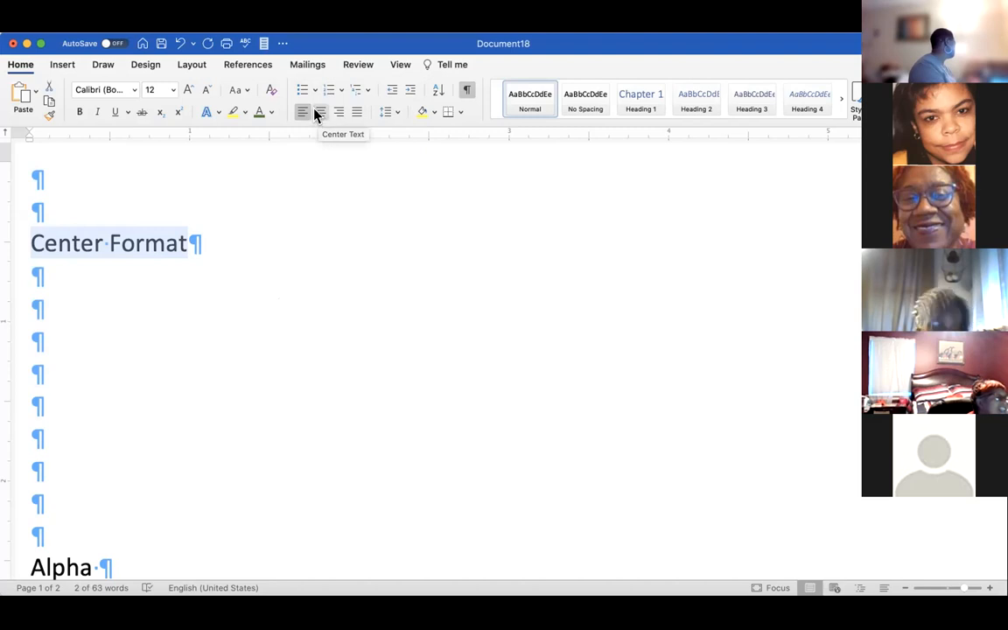
{"action": "left_click", "coordinate": [316, 115]}
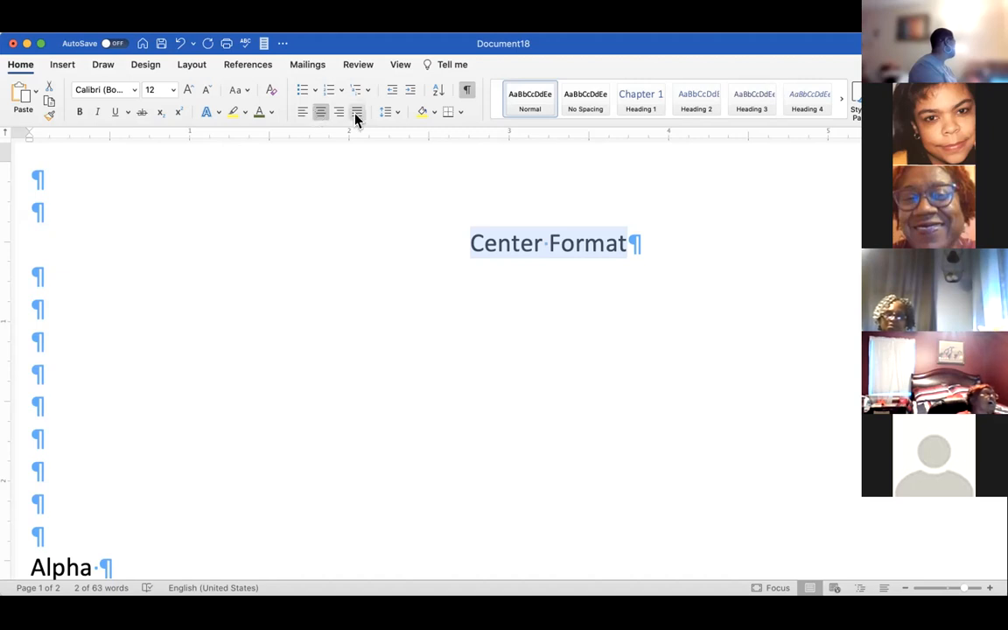
Try right alignment and justification on the "Center Format" line, returning it to centered after each
{"action": "left_click", "coordinate": [337, 112]}
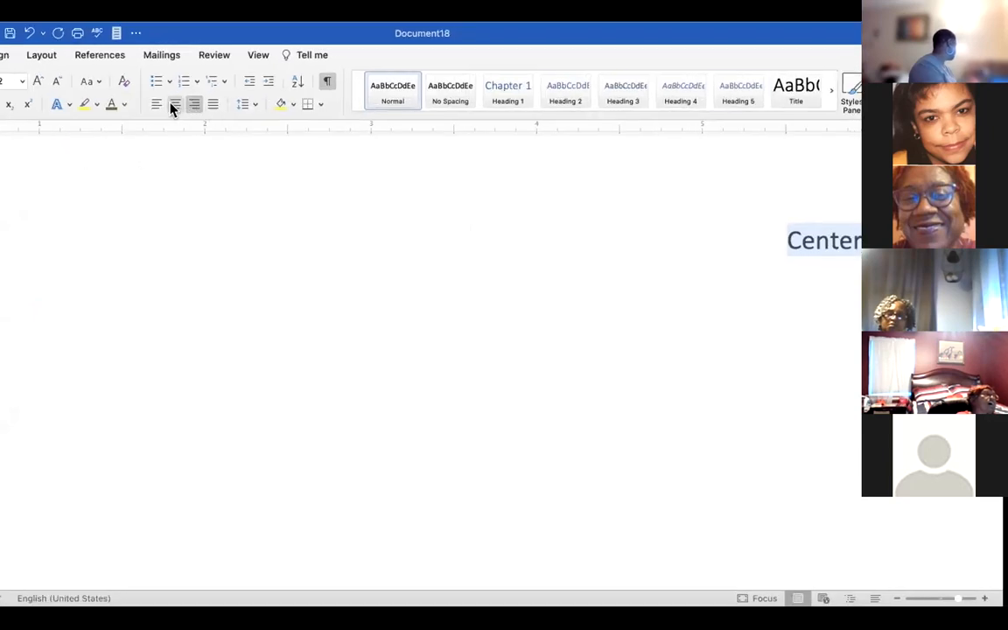
{"action": "left_click", "coordinate": [178, 106]}
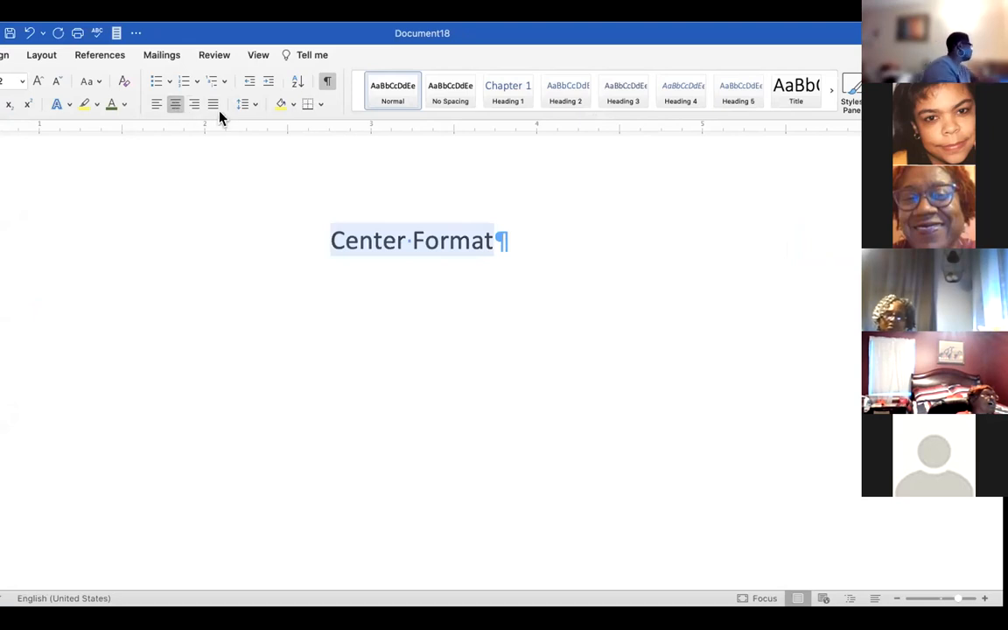
{"action": "left_click", "coordinate": [211, 105]}
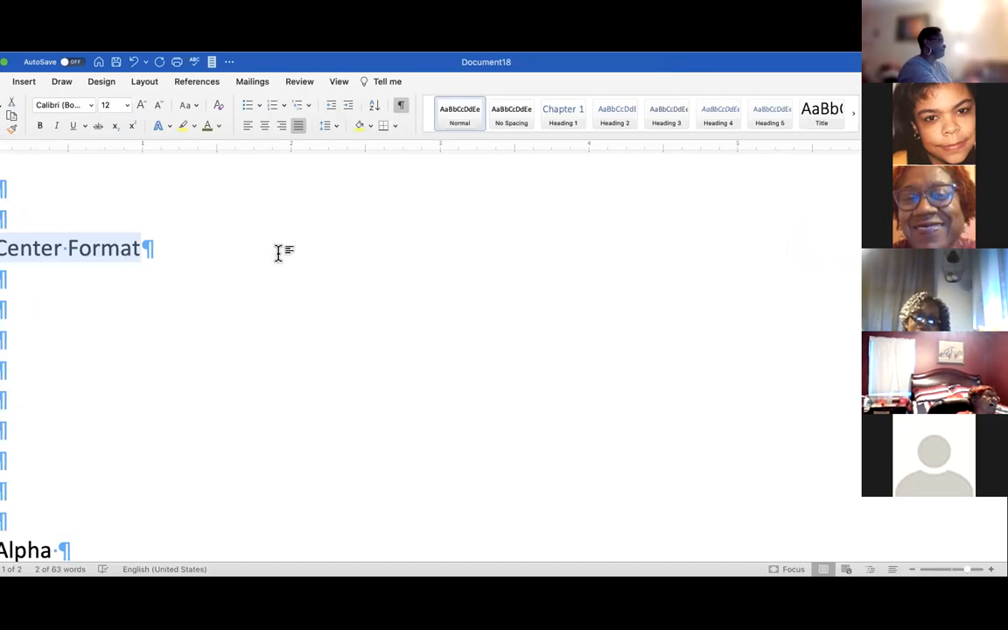
{"action": "left_click", "coordinate": [265, 128]}
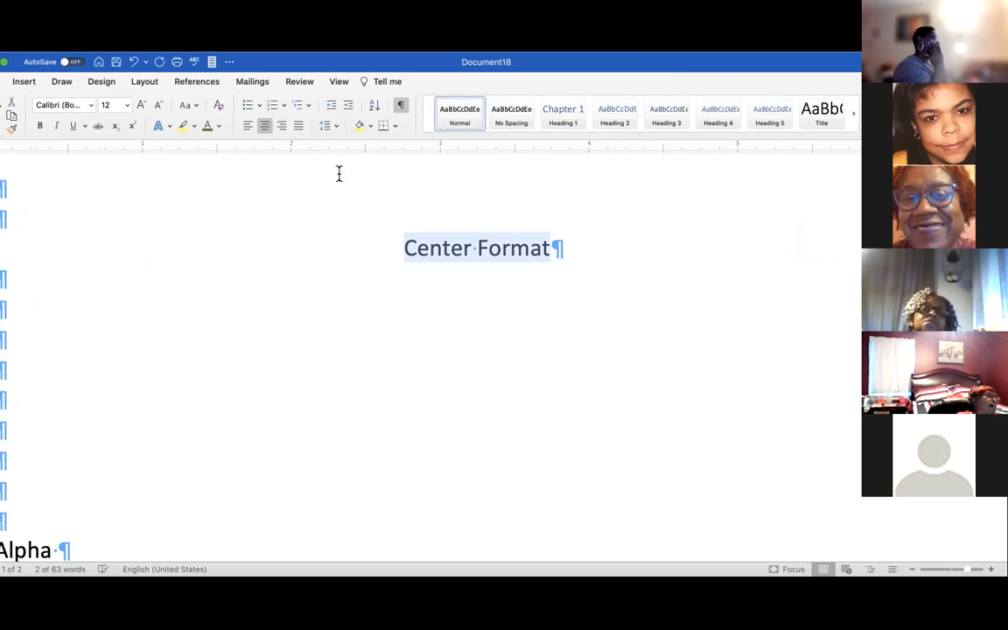
Select the whole "Center Format" line, align it left and center it again
{"action": "left_click_drag", "start_coordinate": [582, 244], "coordinate": [401, 232]}
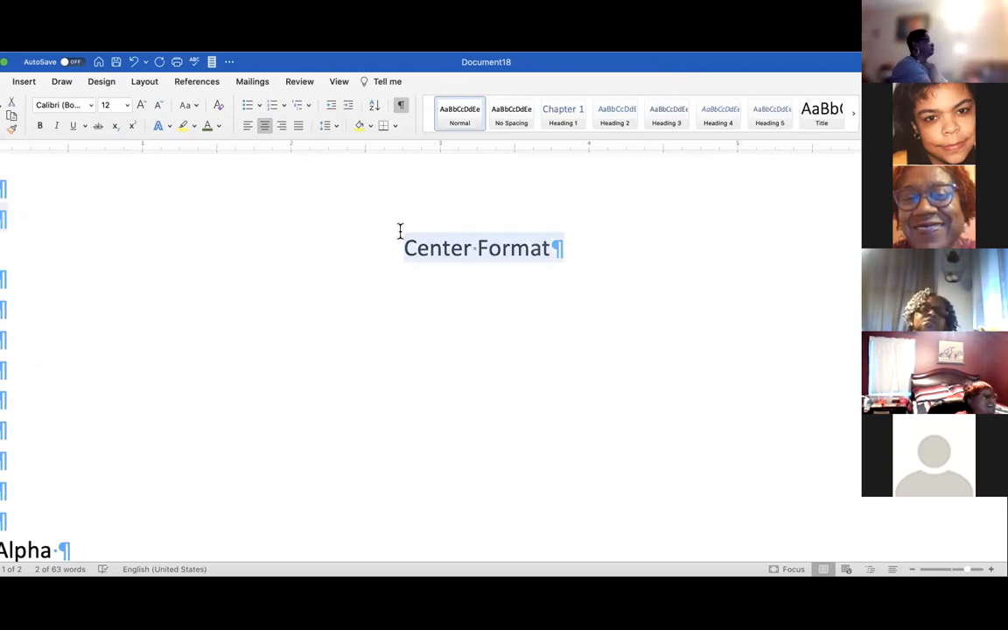
{"action": "left_click", "coordinate": [298, 126]}
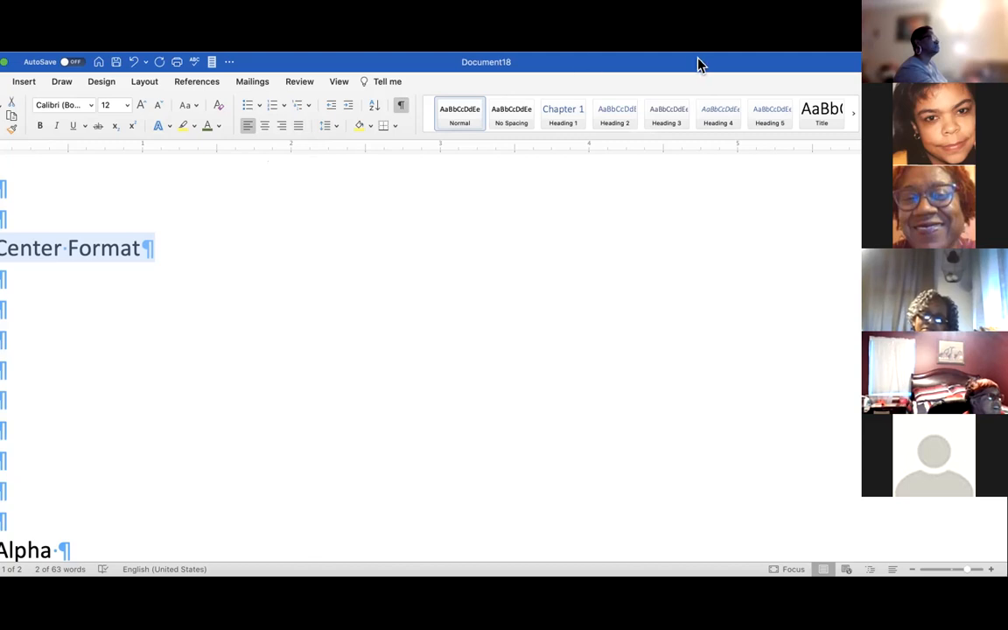
{"action": "left_click_drag", "start_coordinate": [698, 58], "coordinate": [696, 58]}
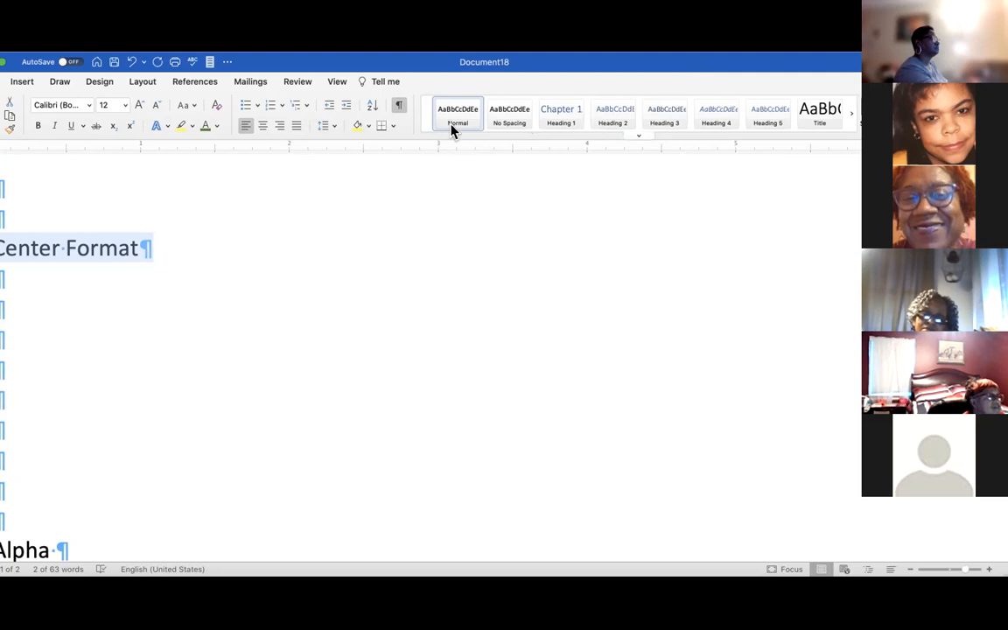
{"action": "left_click", "coordinate": [264, 126]}
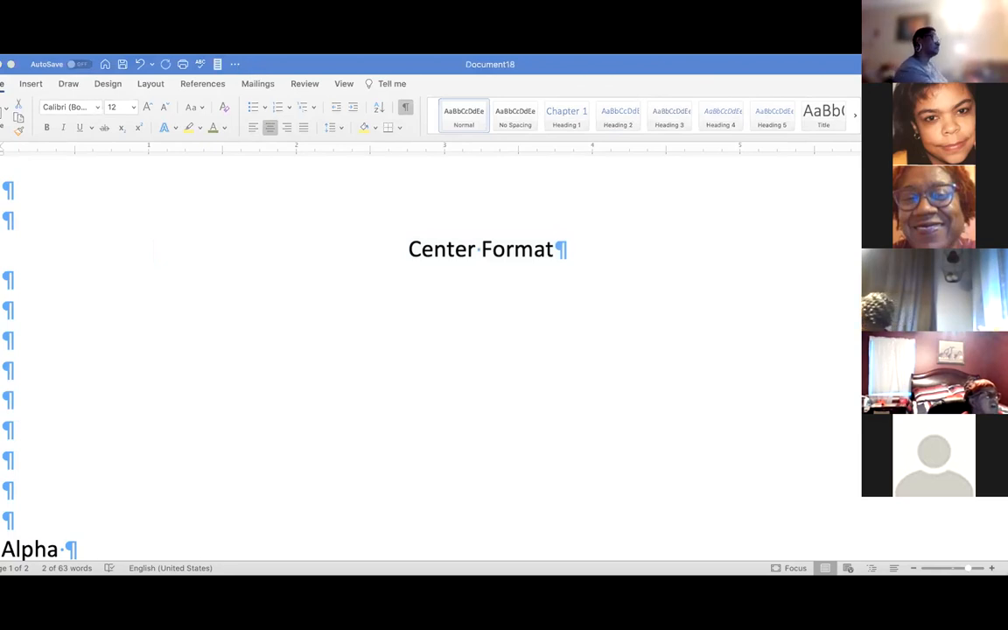
Increase the indent of the centered "Center Format" line several times, and decrease it back to no indent
{"action": "triple_click", "coordinate": [553, 249]}
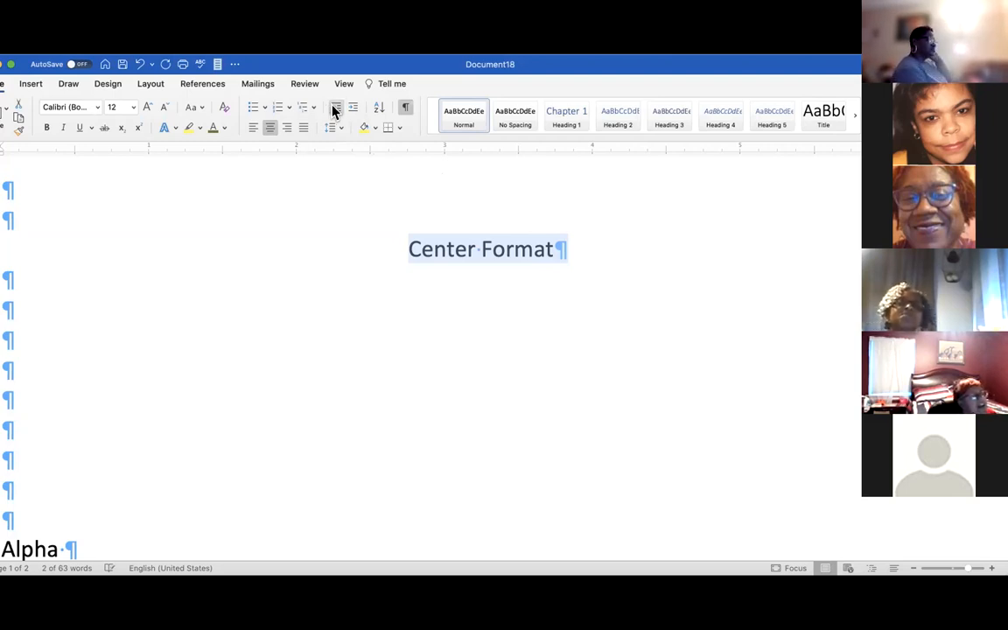
{"action": "left_click_drag", "start_coordinate": [564, 252], "coordinate": [405, 238]}
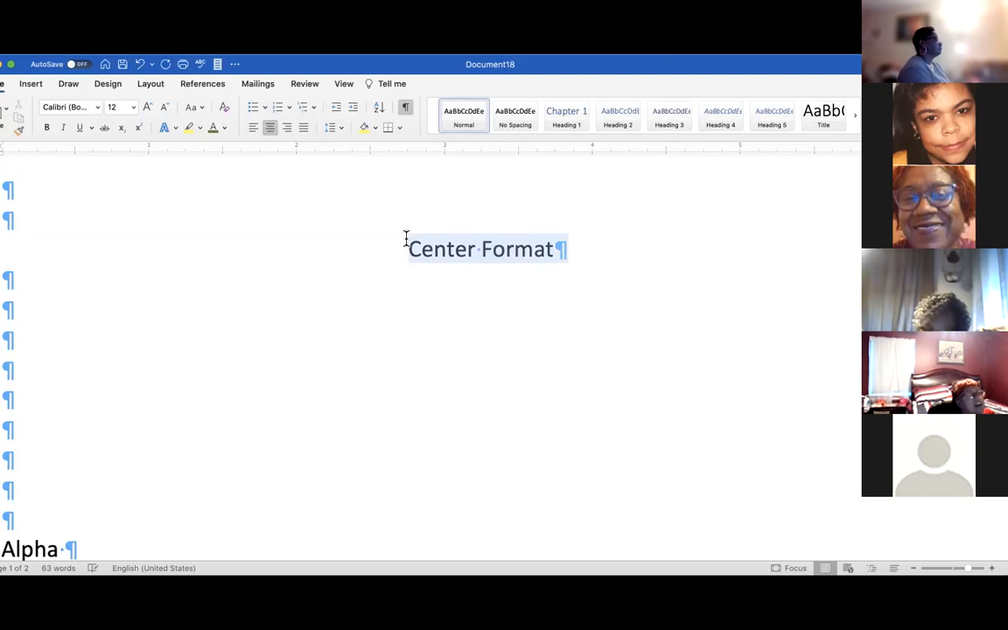
{"action": "left_click", "coordinate": [354, 108]}
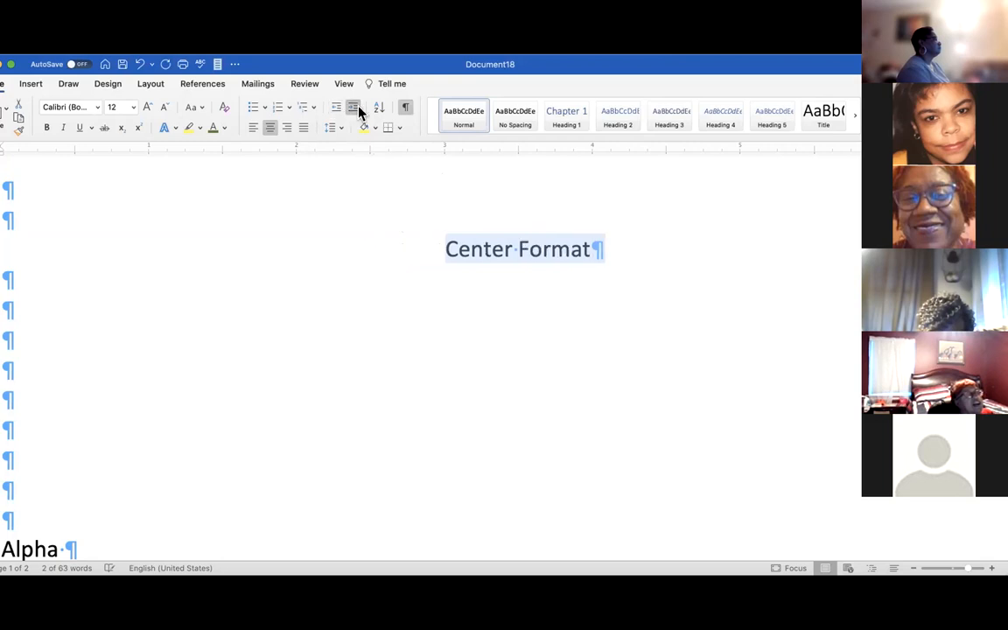
{"action": "left_click", "coordinate": [354, 108]}
{"action": "left_click", "coordinate": [354, 107]}
{"action": "left_click", "coordinate": [354, 108]}
{"action": "left_click", "coordinate": [335, 108]}
{"action": "left_click", "coordinate": [335, 107]}
{"action": "left_click", "coordinate": [335, 108]}
{"action": "left_click", "coordinate": [335, 108]}
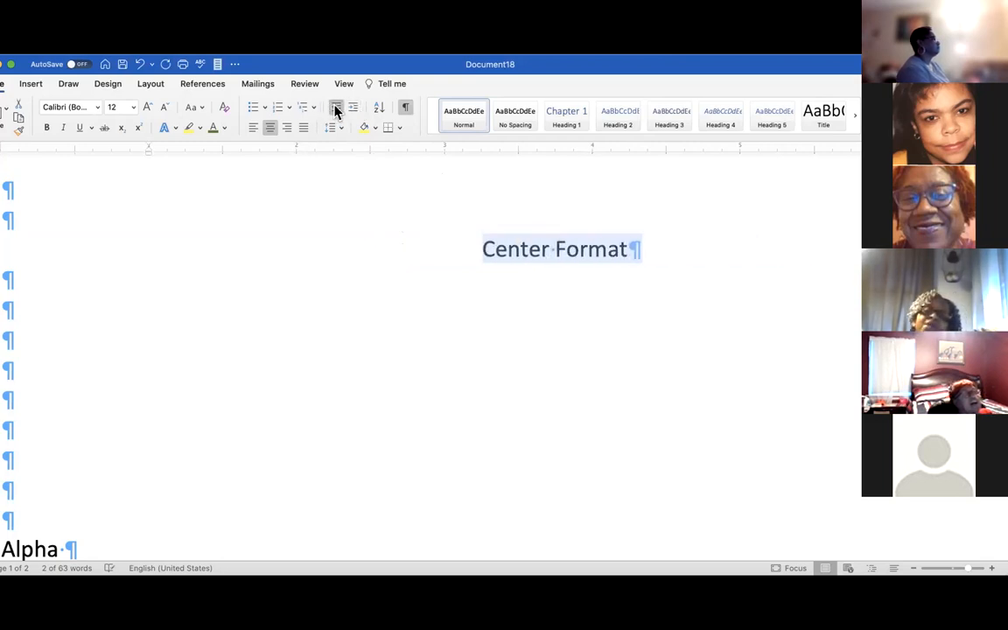
{"action": "left_click", "coordinate": [335, 107]}
{"action": "left_click", "coordinate": [336, 108]}
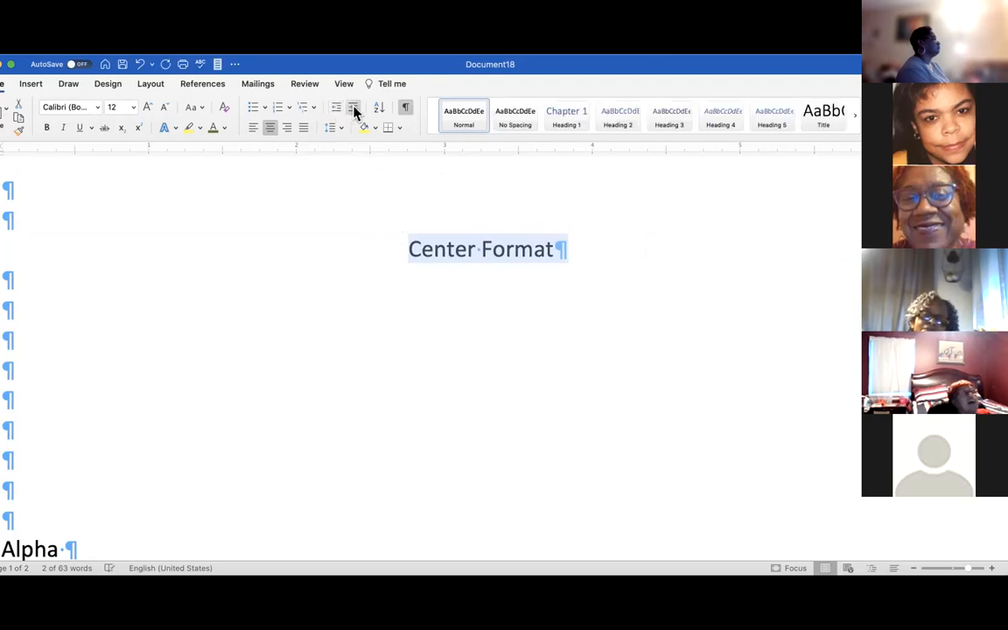
Indent the "Center Format" line to 1.5 inches and compare centered with left alignment, leaving it left-aligned
{"action": "left_click", "coordinate": [353, 107]}
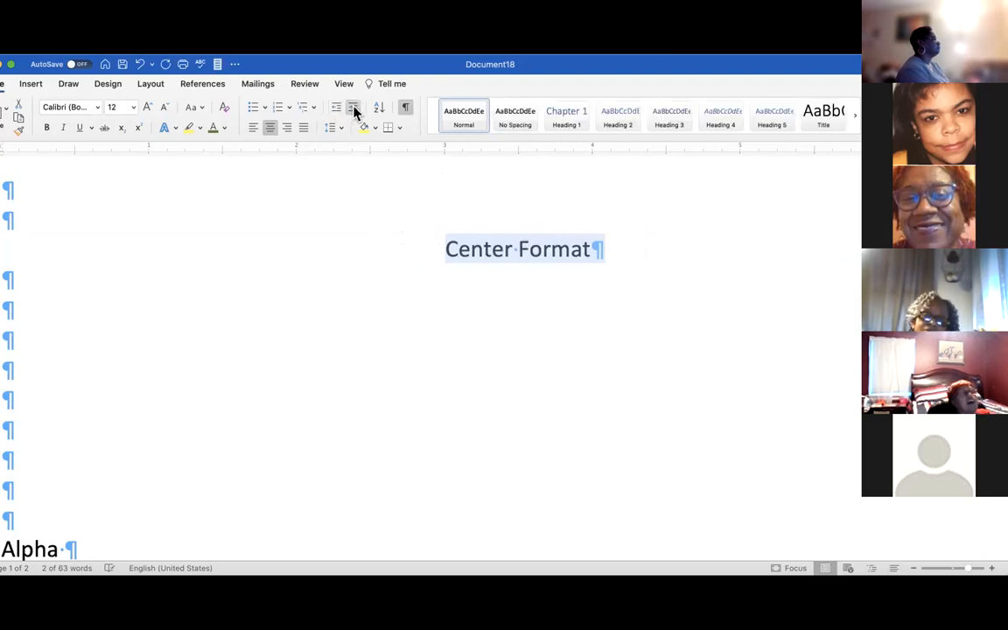
{"action": "left_click", "coordinate": [251, 128]}
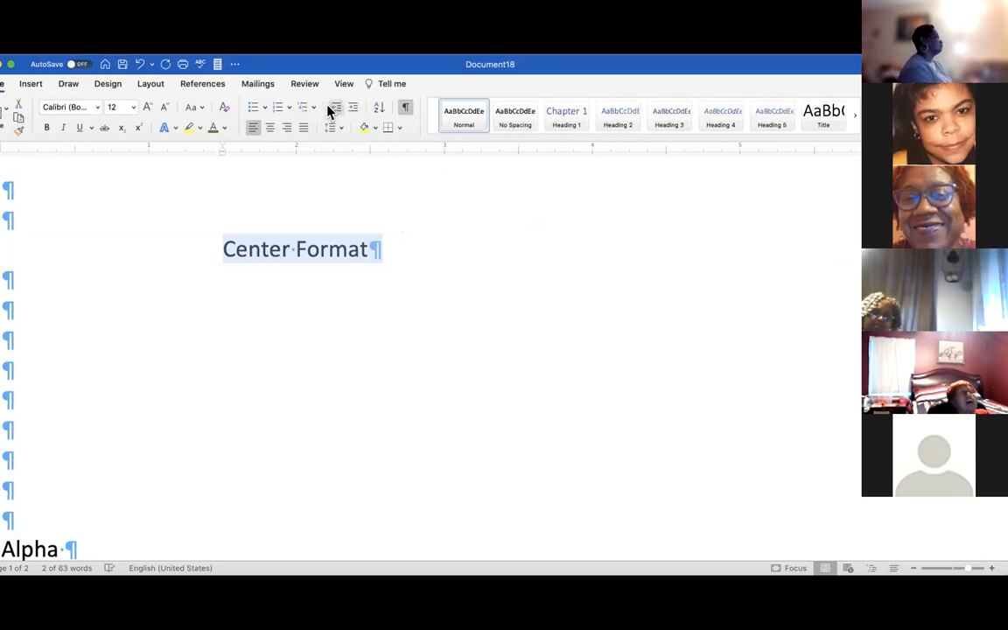
{"action": "left_click", "coordinate": [268, 128]}
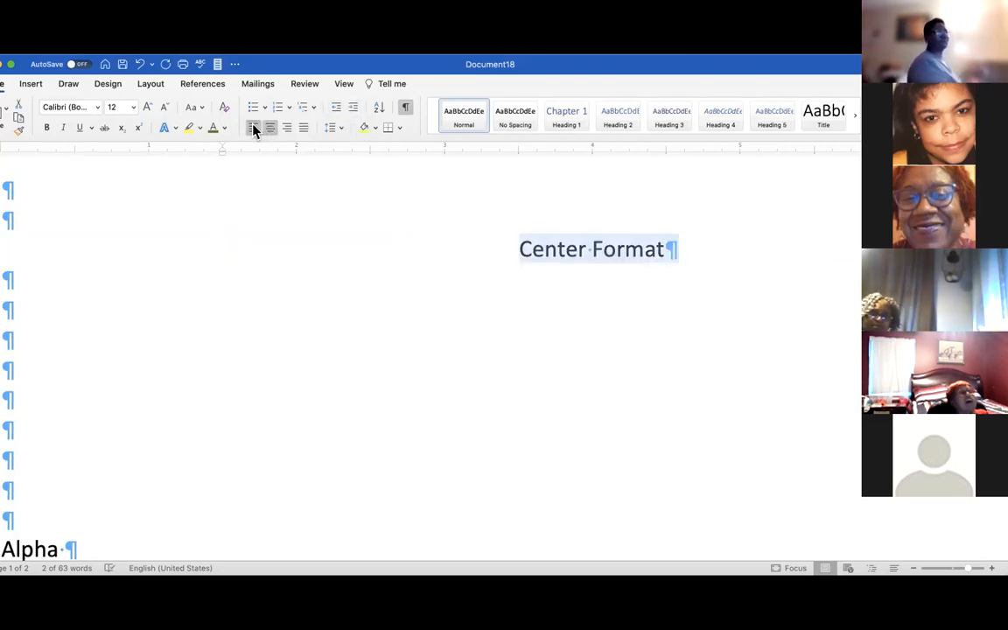
{"action": "left_click", "coordinate": [254, 129]}
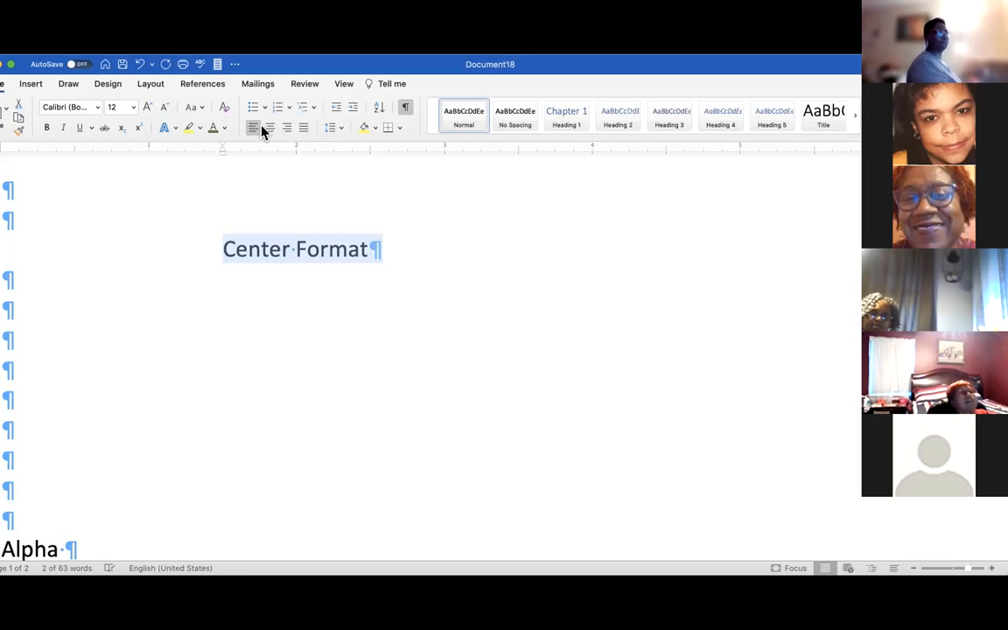
Decrease the left-aligned "Center Format" line's indent, and increase it to 2.5 inches
{"action": "left_click", "coordinate": [336, 108]}
{"action": "left_click", "coordinate": [336, 108]}
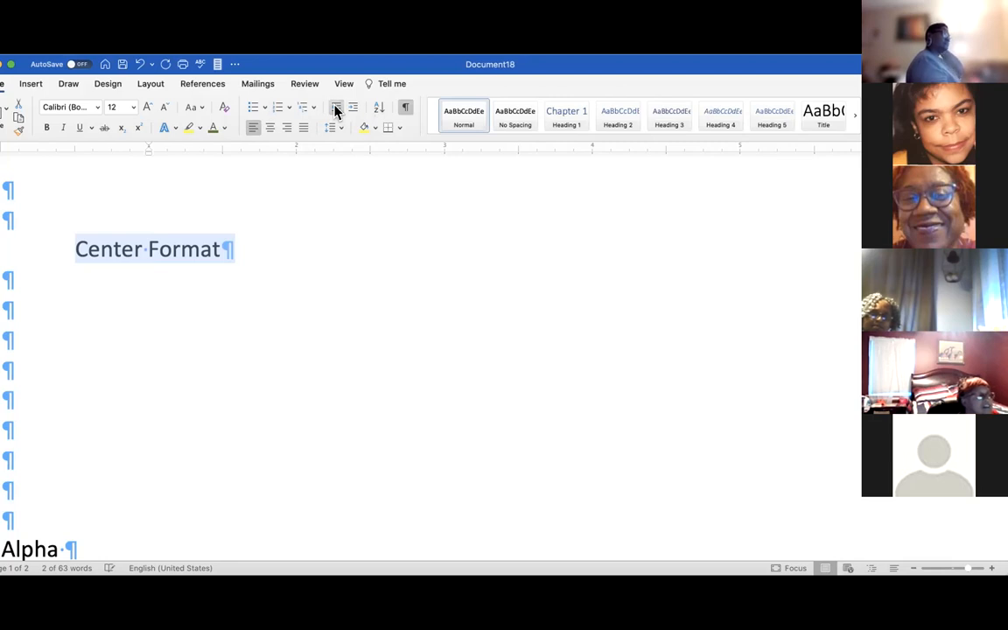
{"action": "left_click", "coordinate": [336, 108]}
{"action": "left_click", "coordinate": [353, 108]}
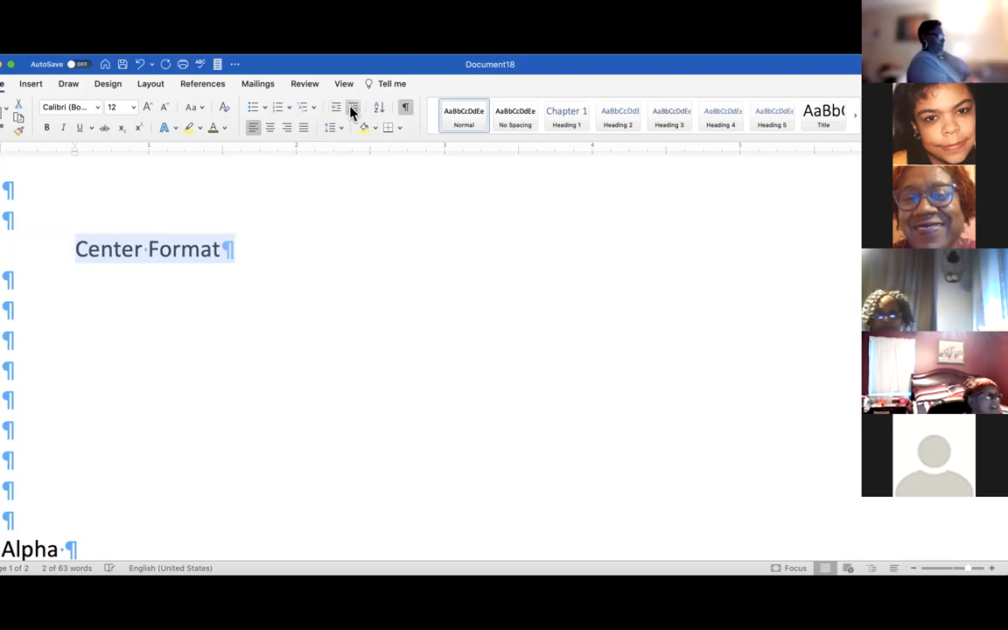
{"action": "left_click", "coordinate": [352, 108]}
{"action": "left_click", "coordinate": [352, 111]}
{"action": "left_click", "coordinate": [353, 111]}
{"action": "left_click", "coordinate": [353, 111]}
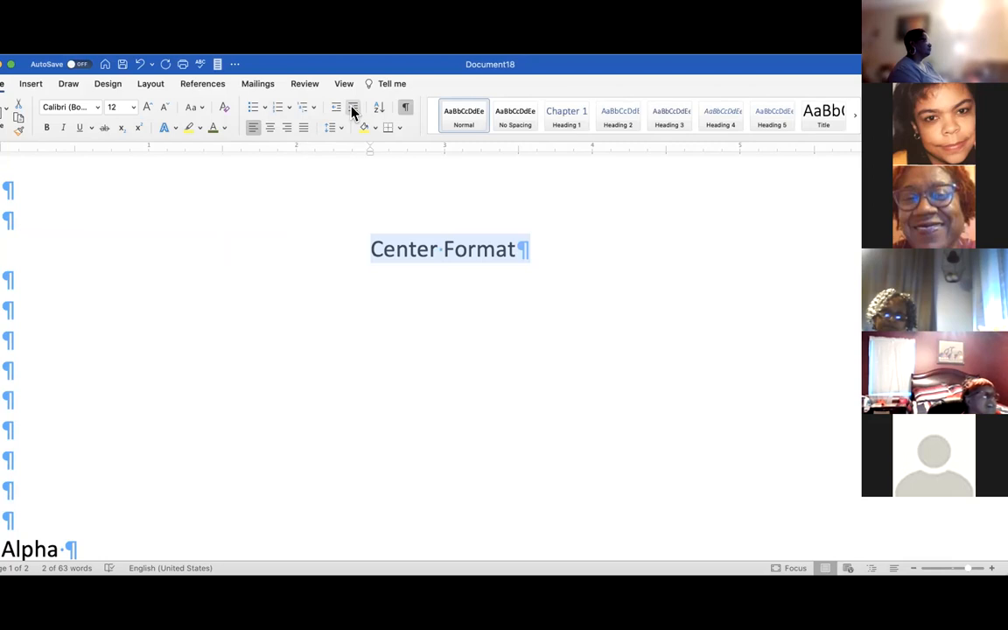
Increase the left-aligned "Center Format" line's indent to 4.5 inches
{"action": "left_click", "coordinate": [353, 111]}
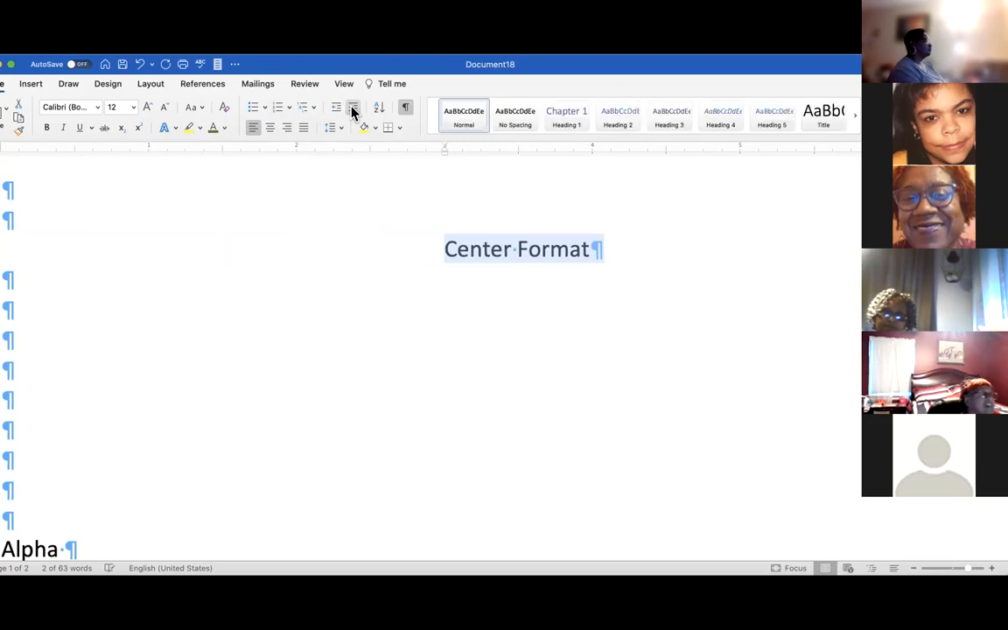
{"action": "left_click", "coordinate": [353, 110]}
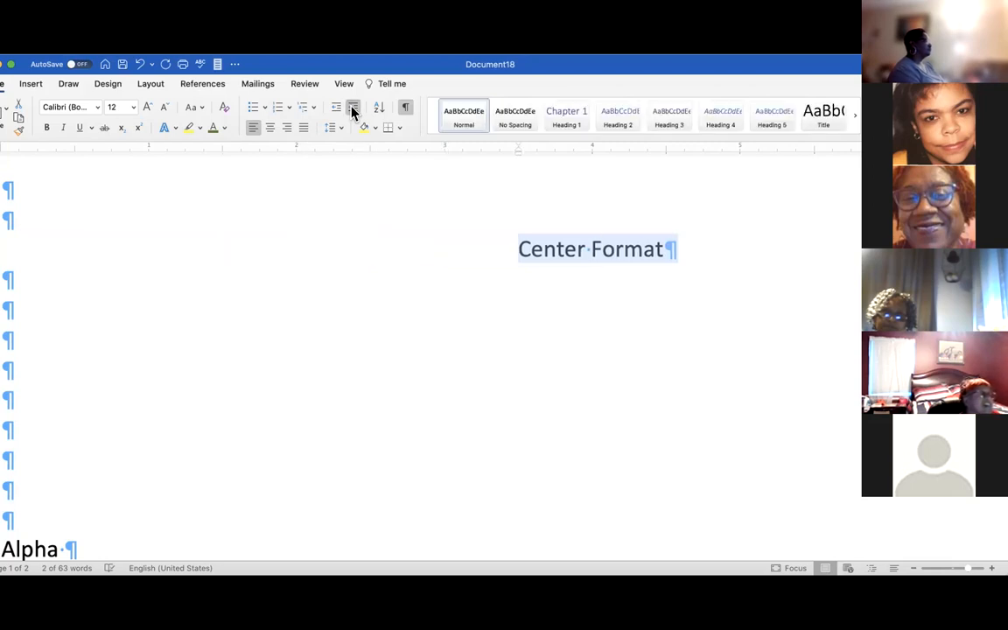
{"action": "left_click", "coordinate": [352, 110]}
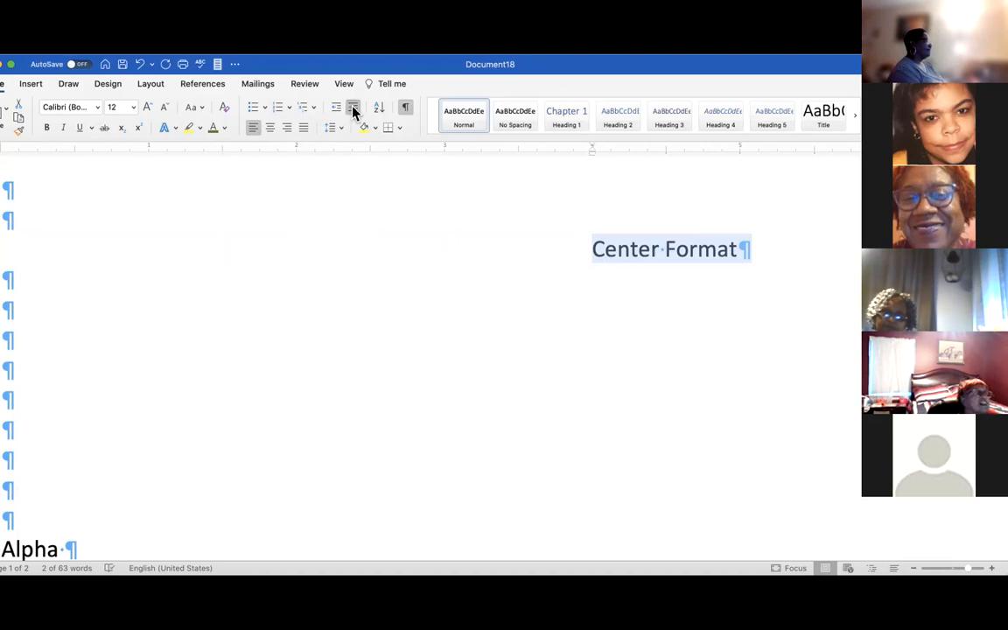
{"action": "left_click", "coordinate": [352, 110]}
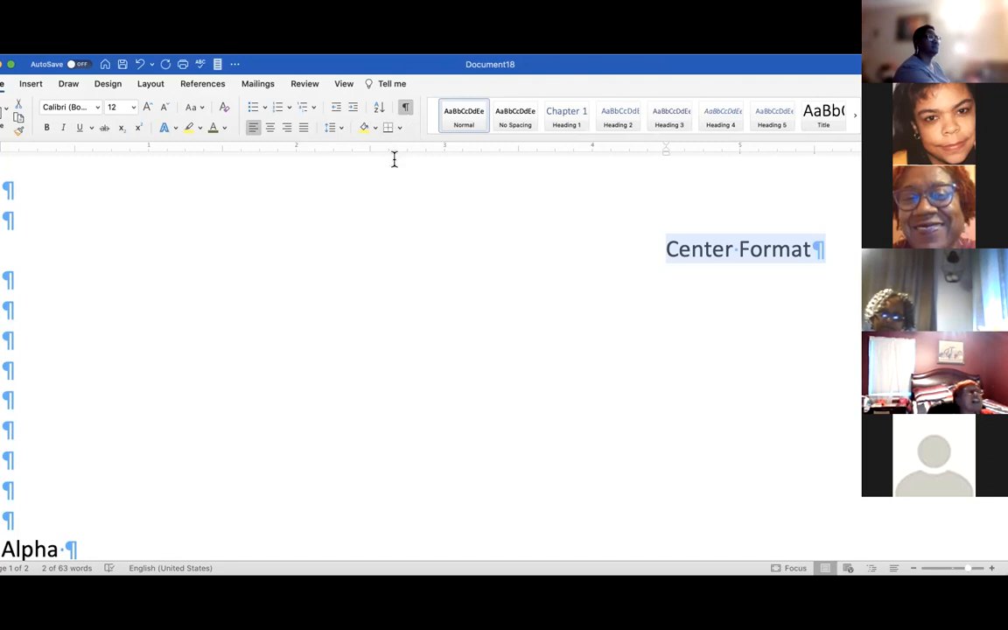
Place the cursor before "Center Format" and decrease the line's indent to 2 inches
{"action": "left_click", "coordinate": [664, 249]}
{"action": "double_click", "coordinate": [665, 249]}
{"action": "left_click", "coordinate": [665, 251]}
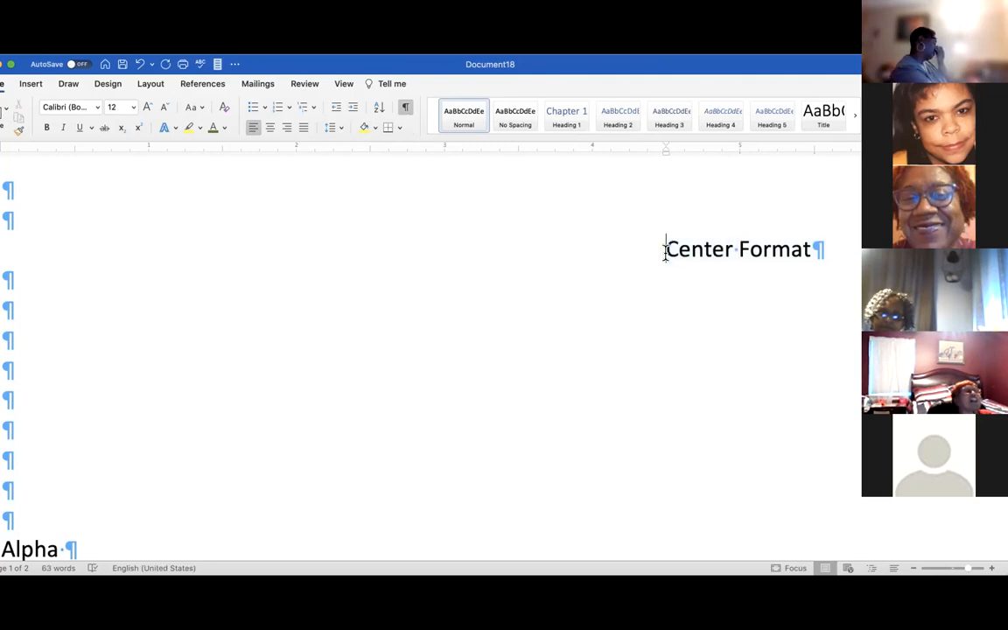
{"action": "left_click", "coordinate": [335, 107]}
{"action": "left_click", "coordinate": [335, 107]}
{"action": "left_click", "coordinate": [335, 107]}
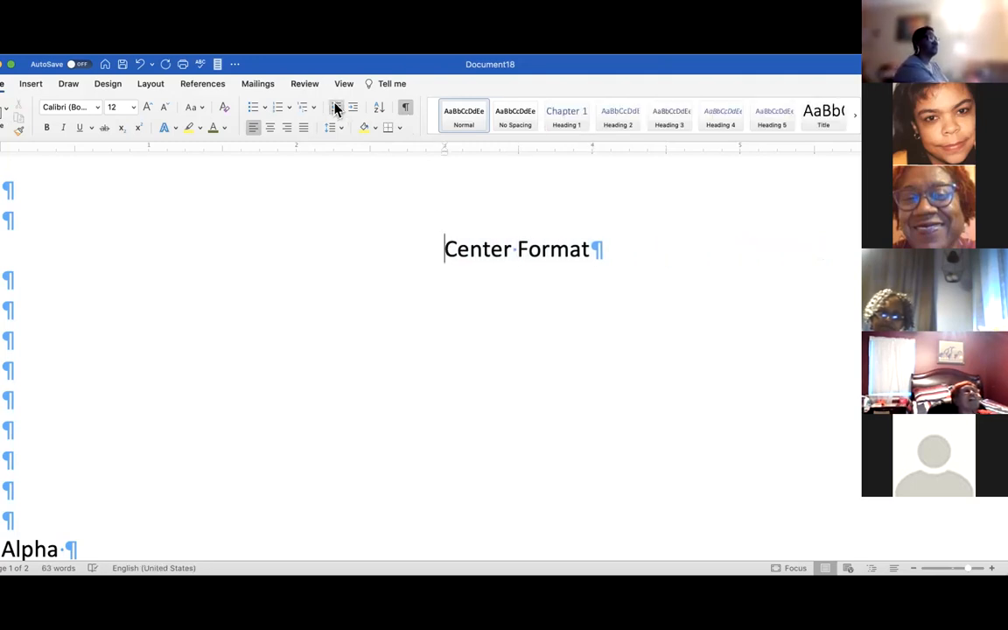
{"action": "left_click", "coordinate": [335, 107]}
{"action": "left_click", "coordinate": [335, 107]}
Add two empty paragraphs after the indented "Center Format" line
{"action": "left_click_drag", "start_coordinate": [442, 253], "coordinate": [449, 256]}
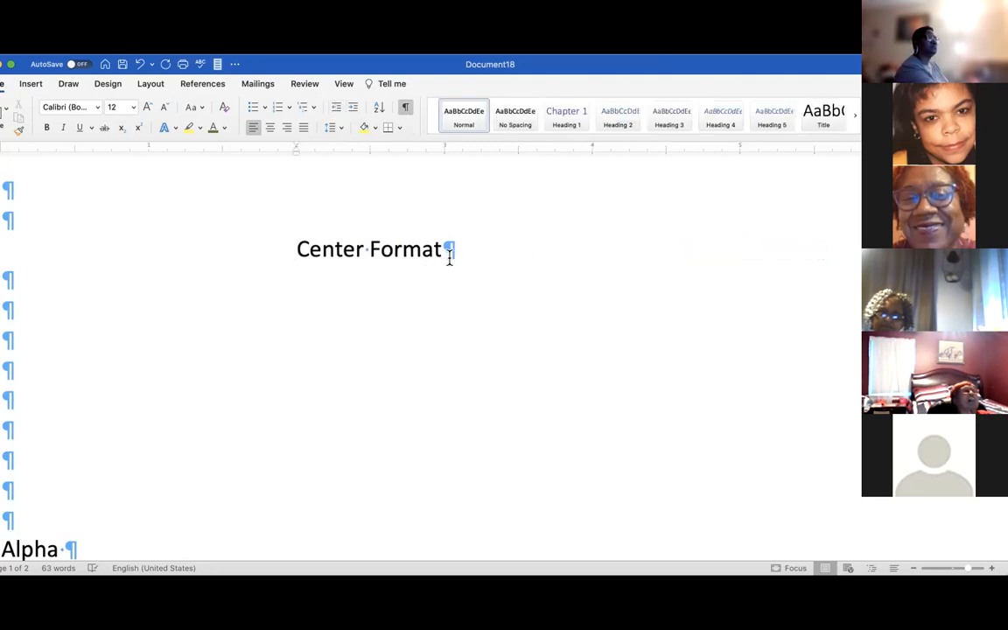
{"action": "key", "text": "Return"}
{"action": "key", "text": "Return"}
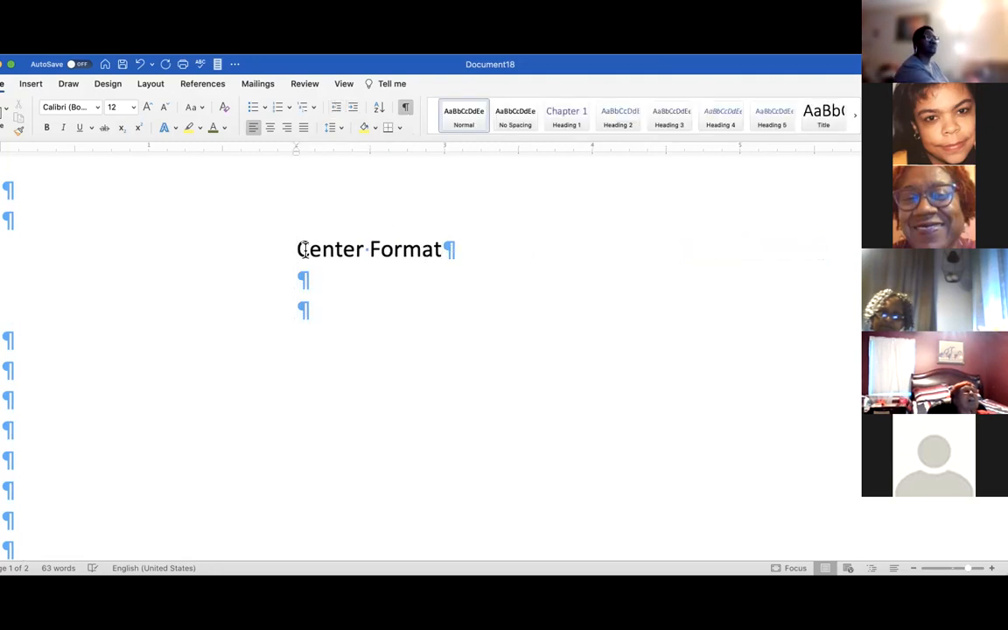
Decrease the indent of only the "Center Format" line until it sits at the page margin
{"action": "left_click", "coordinate": [335, 107]}
{"action": "left_click", "coordinate": [335, 107]}
{"action": "left_click", "coordinate": [335, 107]}
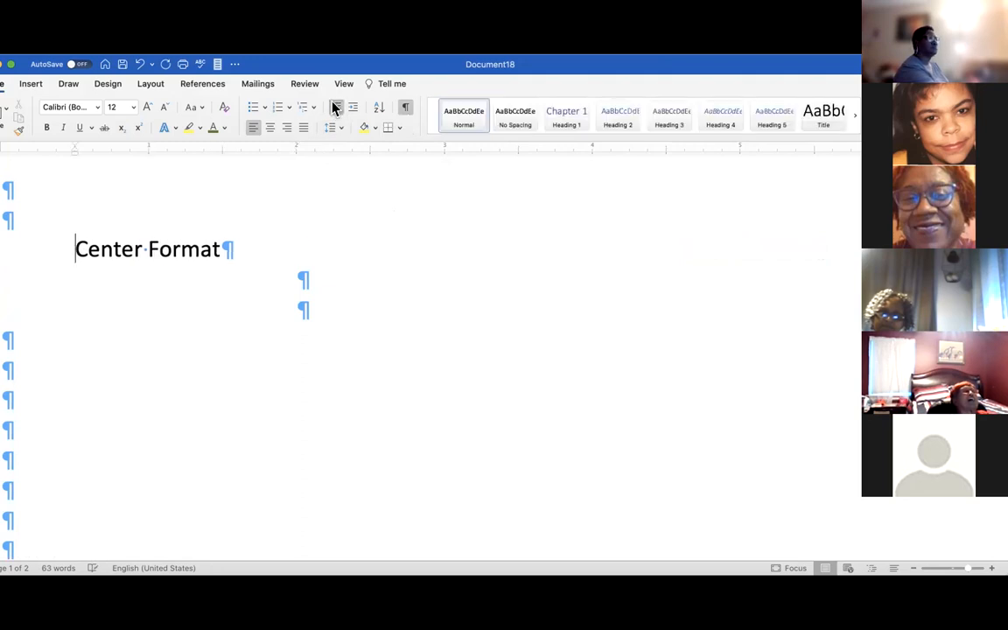
{"action": "left_click", "coordinate": [335, 107]}
{"action": "left_click", "coordinate": [182, 253]}
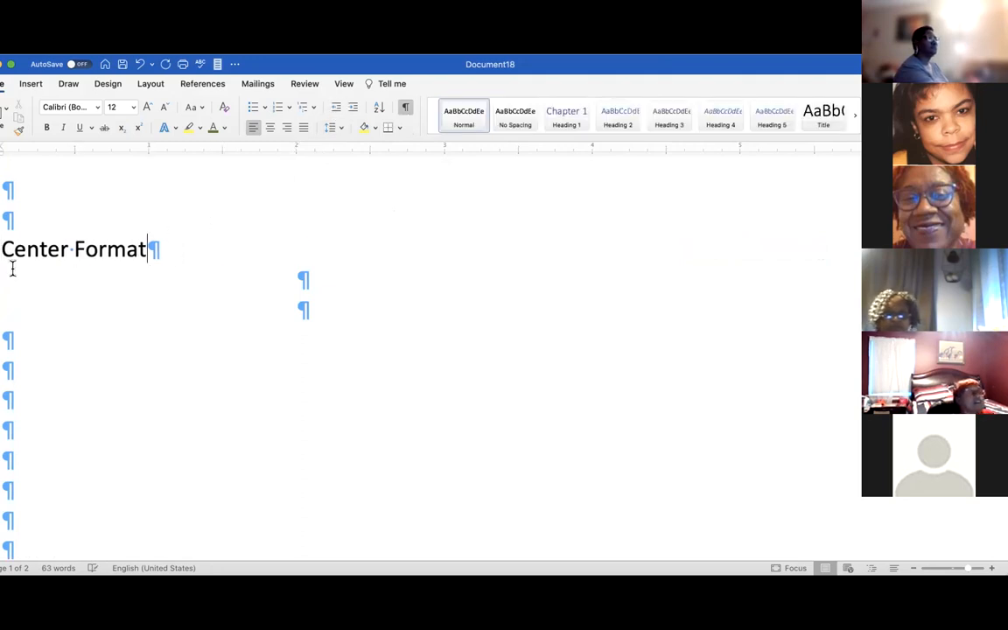
Apply the "Chapter 1" numbering to the "Center Format" line and increase its indent to 2.5 inches
{"action": "left_click", "coordinate": [74, 251]}
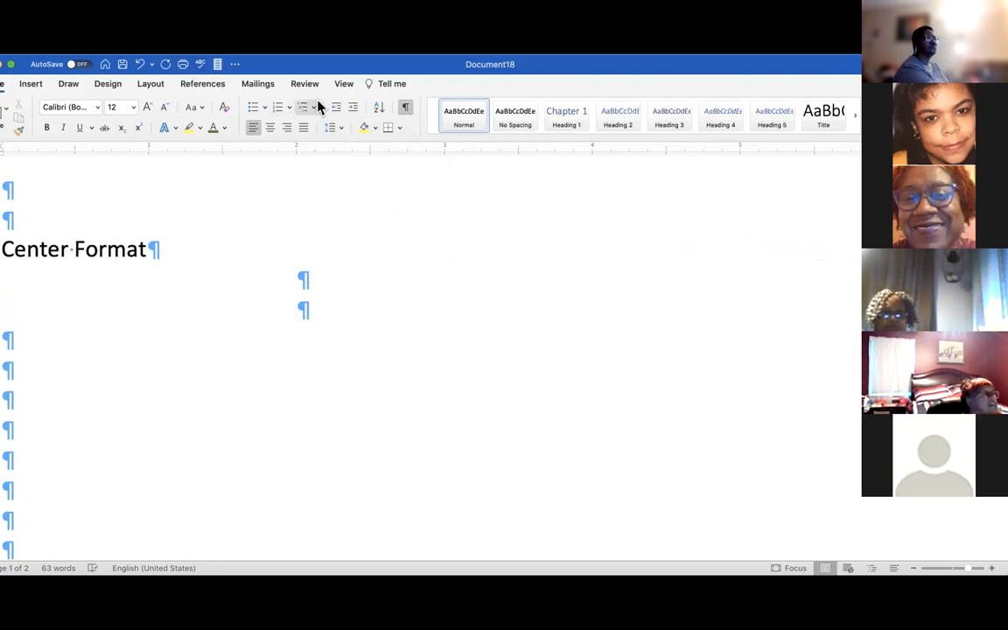
{"action": "left_click", "coordinate": [276, 108]}
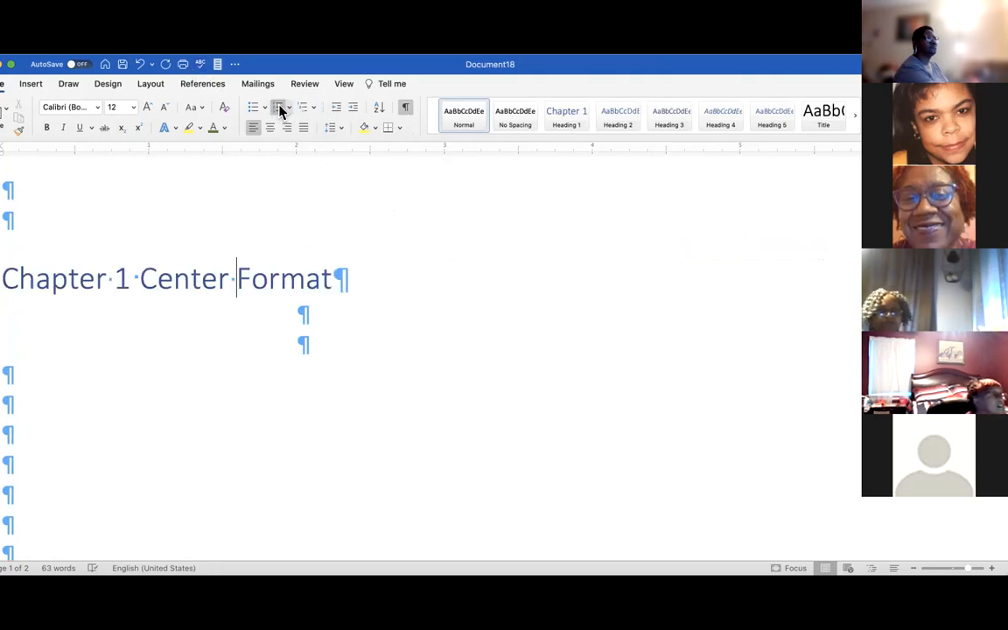
{"action": "left_click", "coordinate": [351, 108]}
{"action": "left_click", "coordinate": [351, 109]}
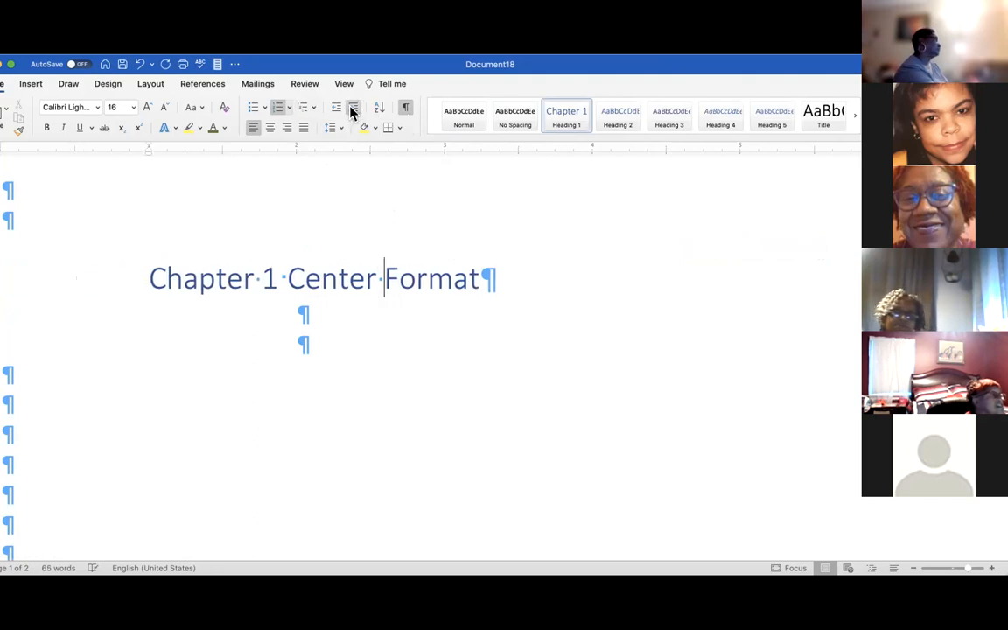
{"action": "left_click", "coordinate": [351, 108]}
{"action": "left_click", "coordinate": [351, 109]}
{"action": "left_click", "coordinate": [351, 108]}
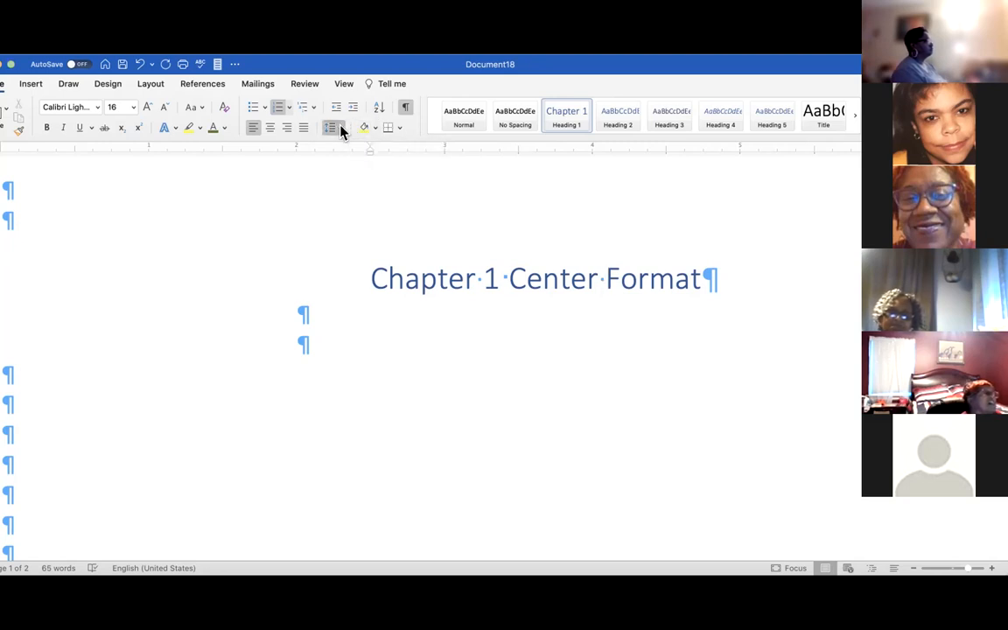
{"action": "left_click_drag", "start_coordinate": [509, 278], "coordinate": [645, 442]}
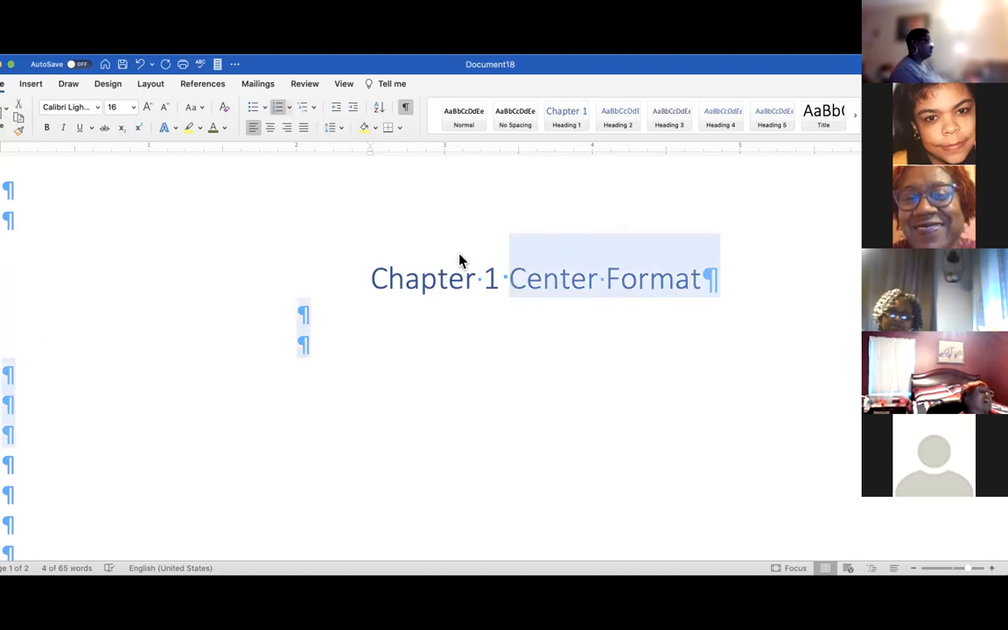
{"action": "left_click", "coordinate": [202, 278]}
{"action": "left_click_drag", "start_coordinate": [509, 278], "coordinate": [355, 350]}
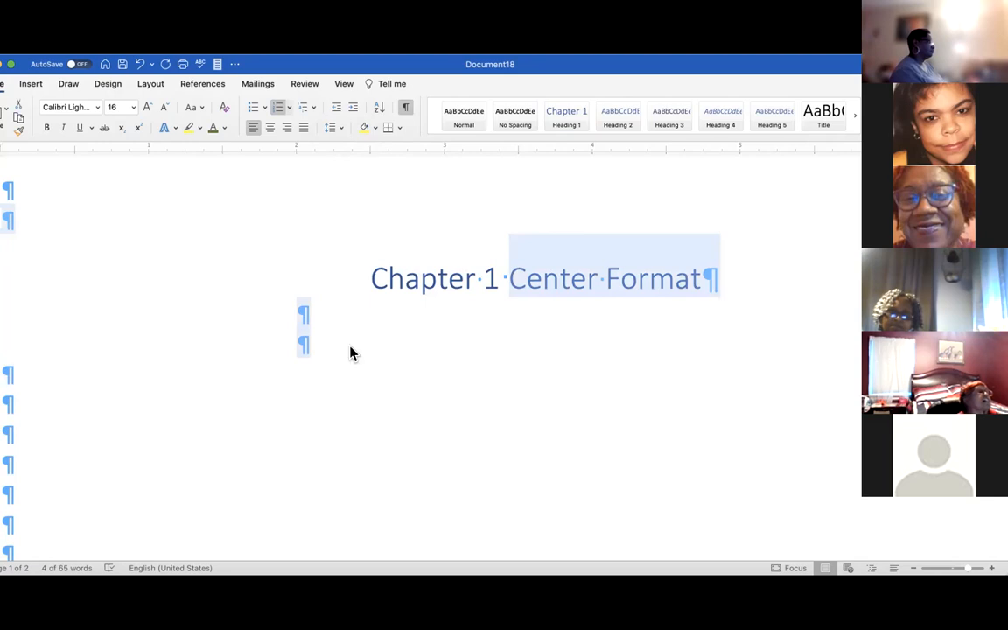
{"action": "left_click", "coordinate": [24, 186]}
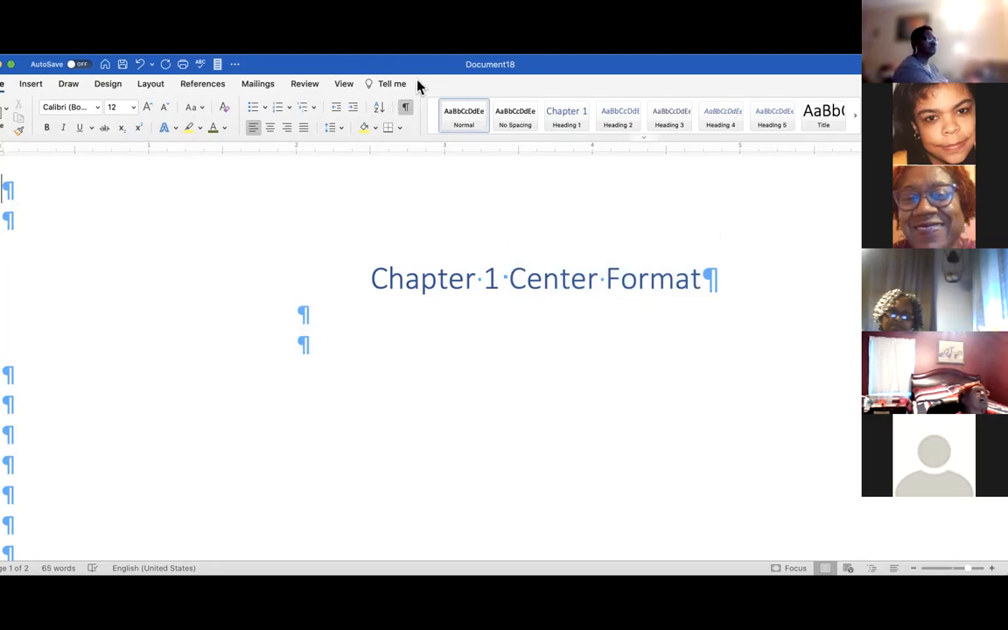
Hide the paragraph formatting marks, reposition the document window, and show the marks again
{"action": "left_click", "coordinate": [406, 108]}
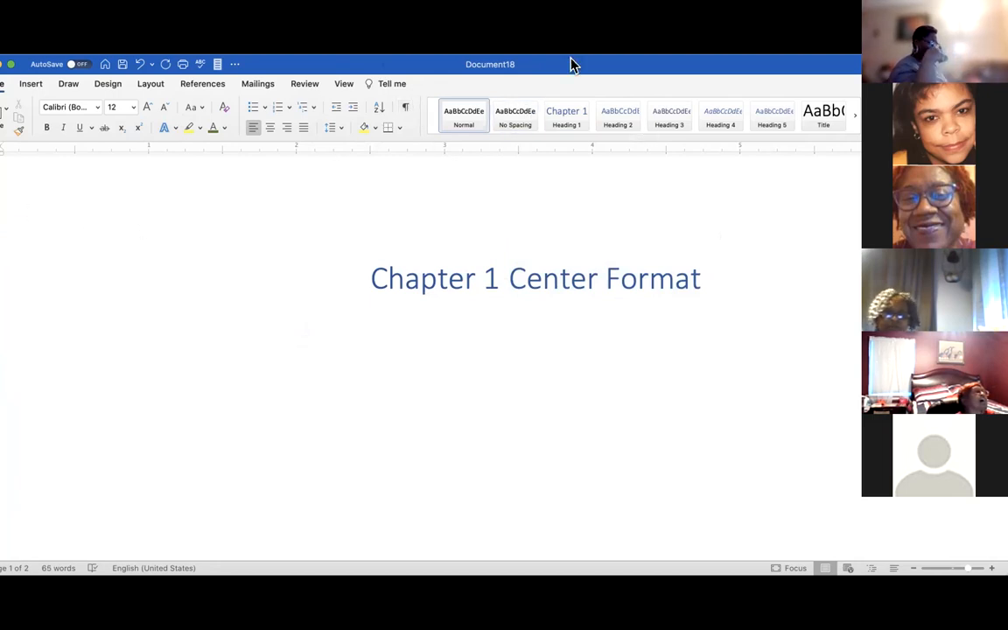
{"action": "left_click_drag", "start_coordinate": [570, 58], "coordinate": [596, 58]}
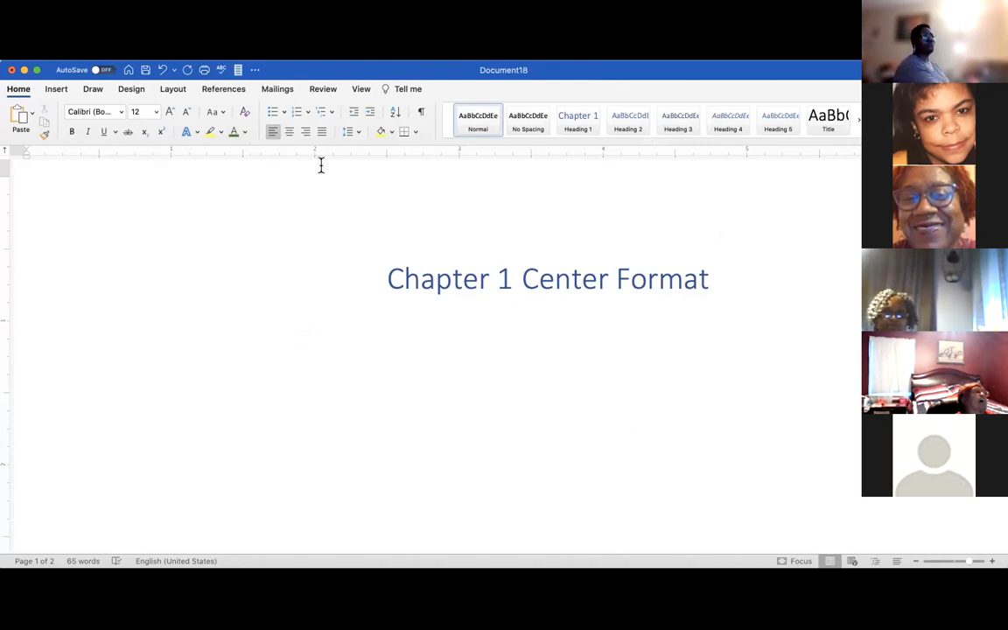
{"action": "left_click", "coordinate": [421, 113]}
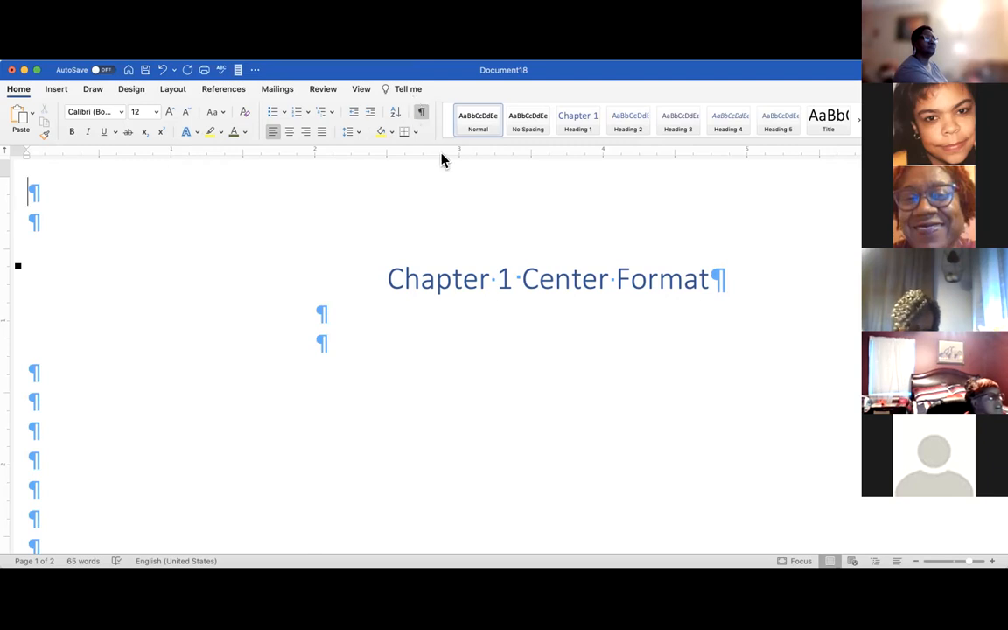
Delete the "Chapter 1 Center Format" heading and all empty paragraphs above "Alpha"
{"action": "left_click_drag", "start_coordinate": [29, 195], "coordinate": [276, 492]}
{"action": "key", "text": "BackSpace"}
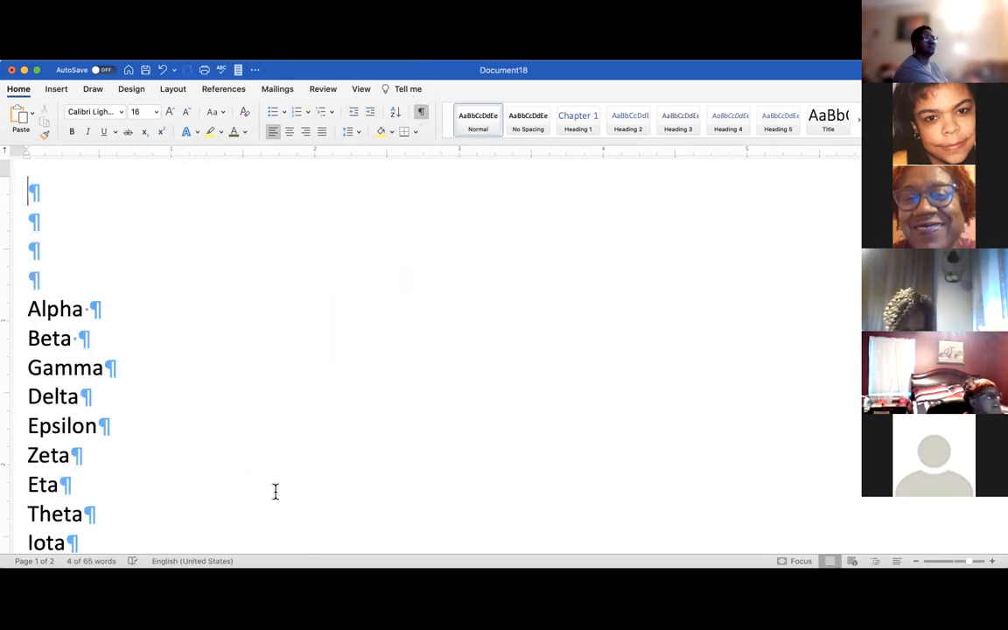
{"action": "left_click_drag", "start_coordinate": [27, 189], "coordinate": [44, 283]}
{"action": "key", "text": "BackSpace"}
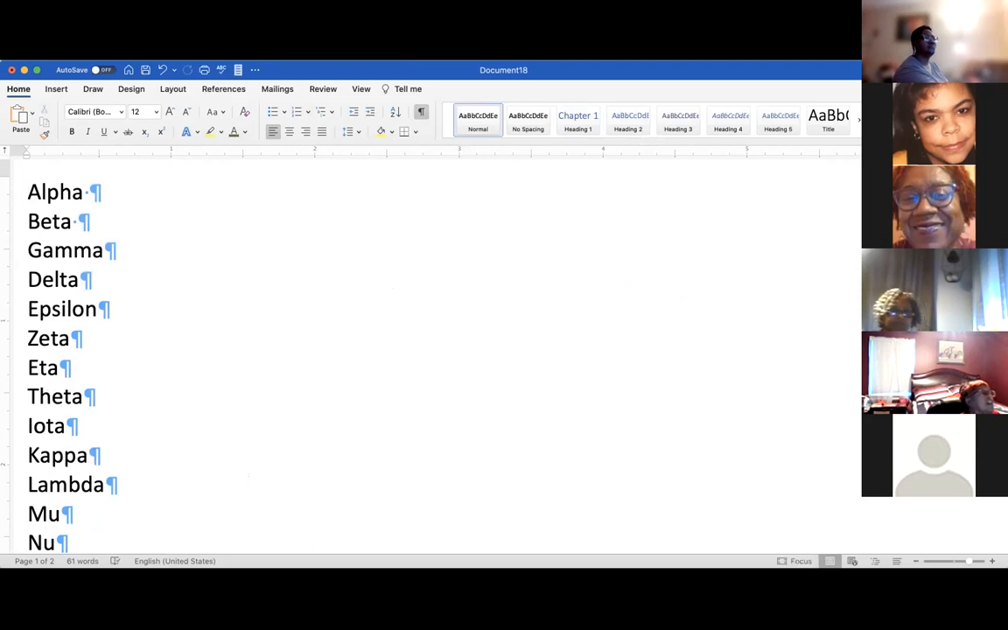
Reposition the window and go down the Greek letter list to its end to examine the order of the entries
{"action": "left_click_drag", "start_coordinate": [803, 568], "coordinate": [803, 629]}
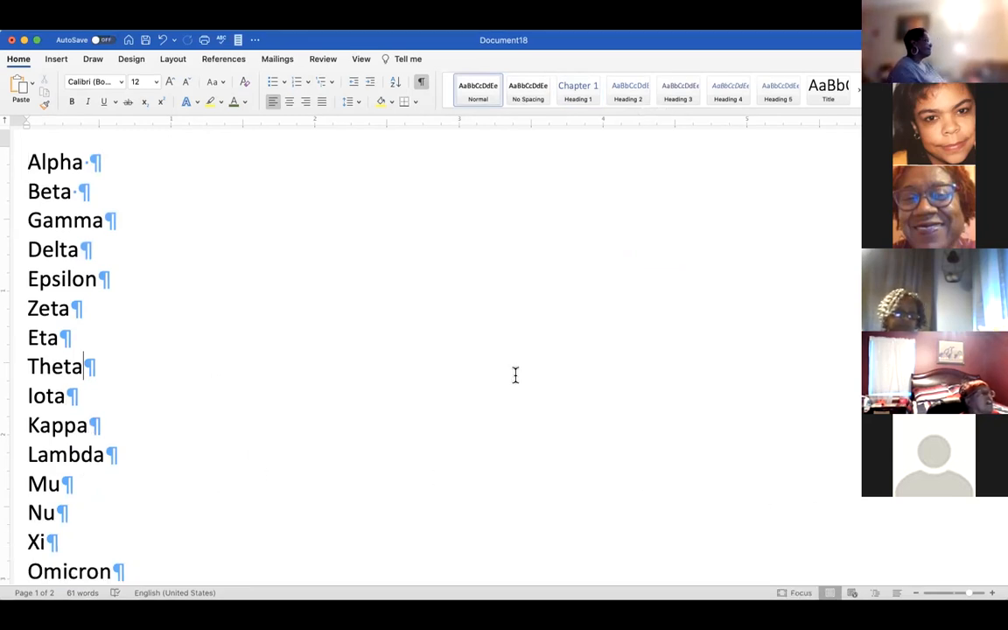
{"action": "left_click", "coordinate": [122, 221]}
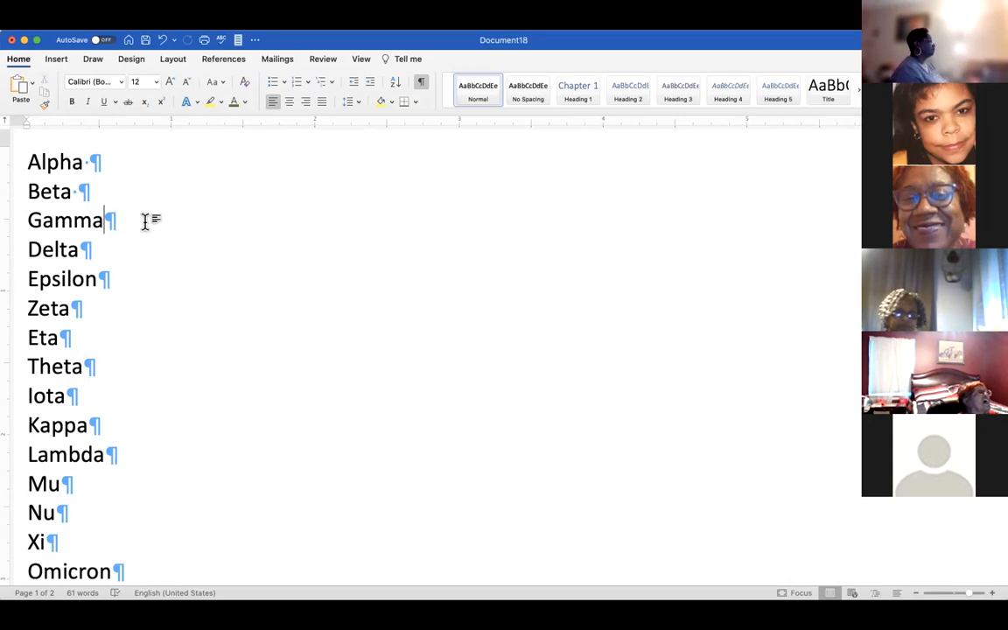
{"action": "key", "text": "Down"}
{"action": "key", "text": "Down"}
{"action": "key", "text": "Down"}
{"action": "key", "text": "Down"}
{"action": "key", "text": "Down"}
{"action": "key", "text": "Down"}
{"action": "key", "text": "Down"}
{"action": "key", "text": "Down"}
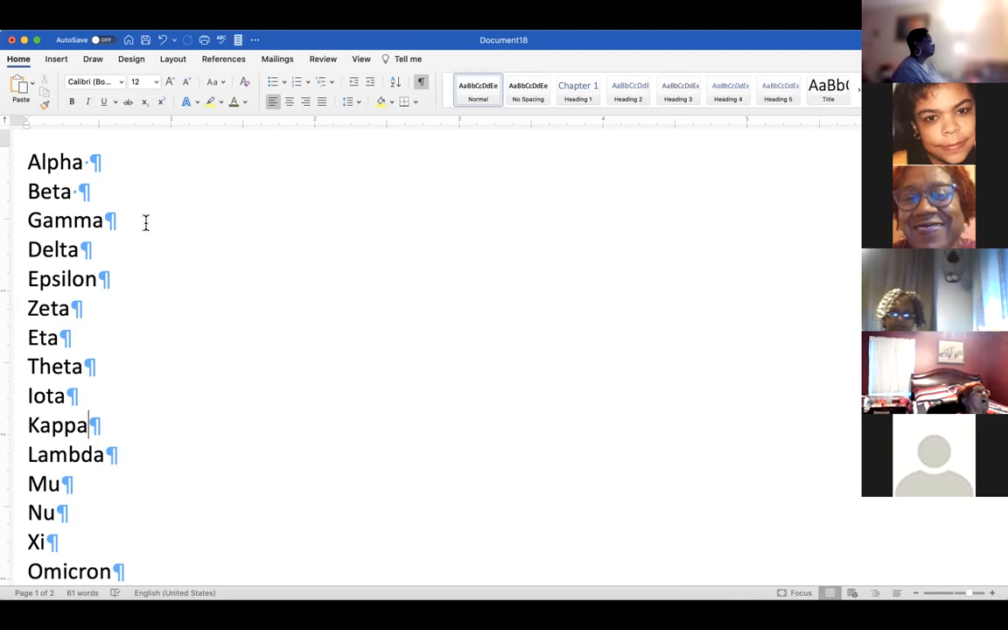
{"action": "key", "text": "Down"}
{"action": "key", "text": "Down"}
{"action": "key", "text": "Down"}
{"action": "key", "text": "Down"}
{"action": "key", "text": "Down"}
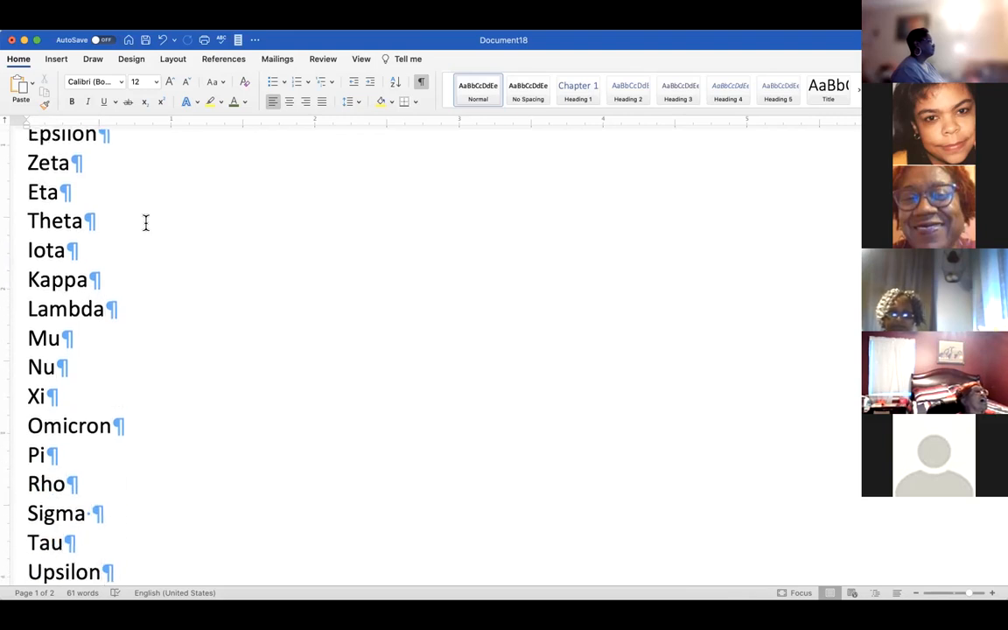
{"action": "key", "text": "Down"}
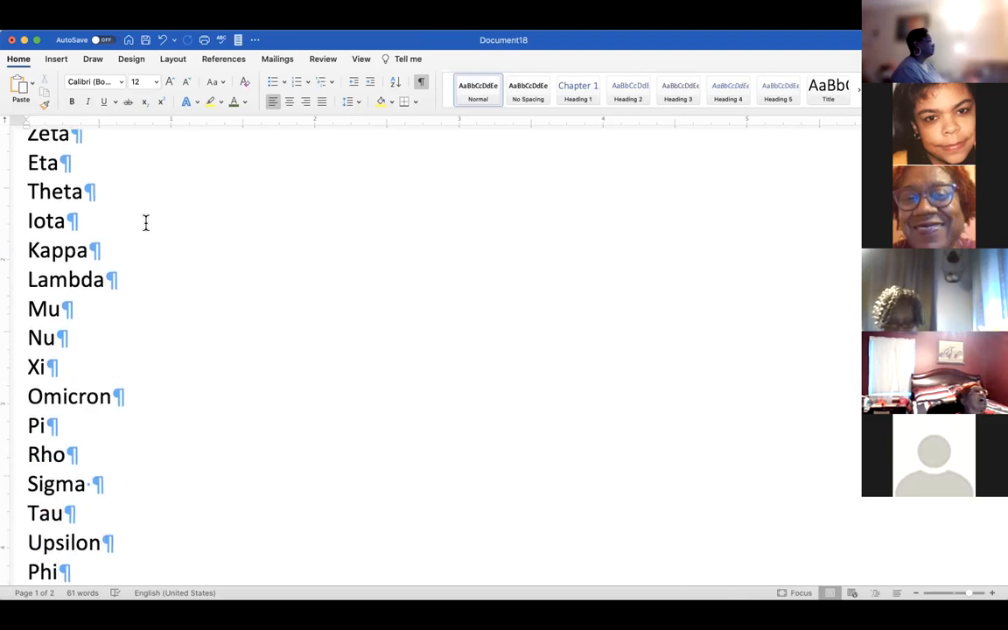
{"action": "key", "text": "Down"}
{"action": "key", "text": "Down"}
{"action": "key", "text": "Down"}
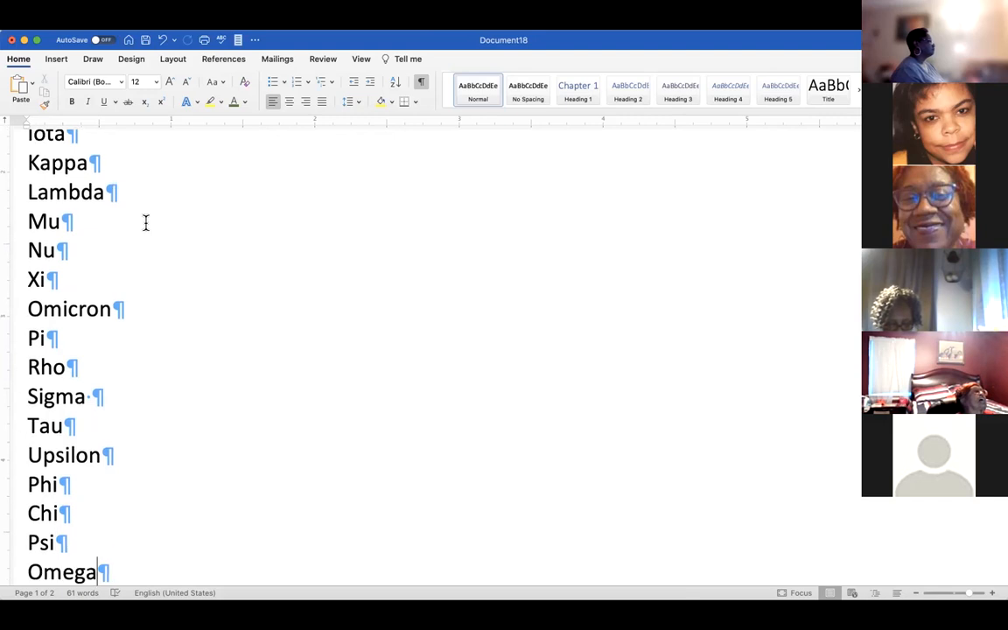
{"action": "key", "text": "Down"}
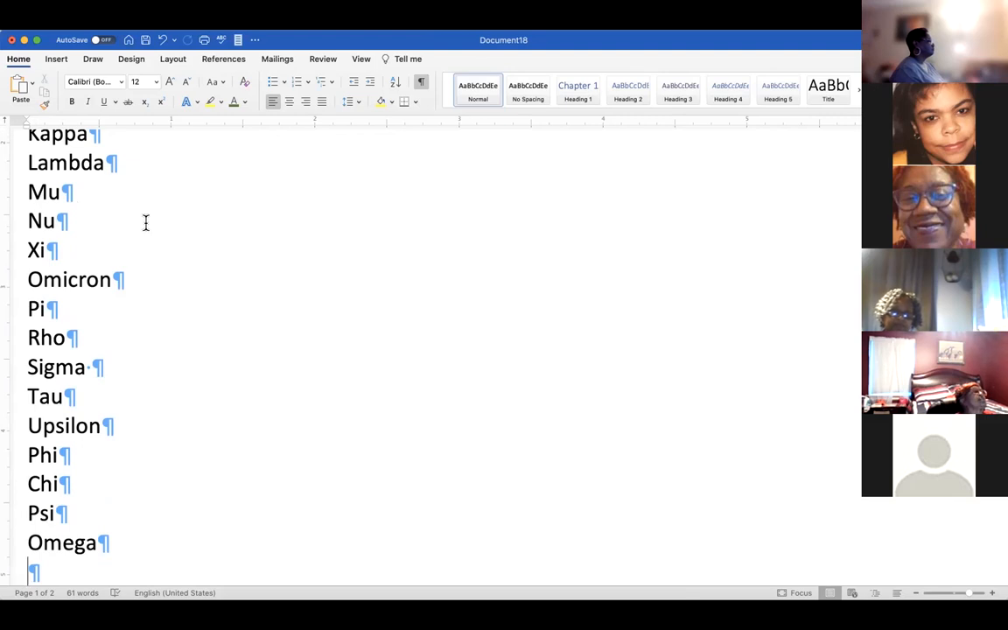
{"action": "key", "text": "Left"}
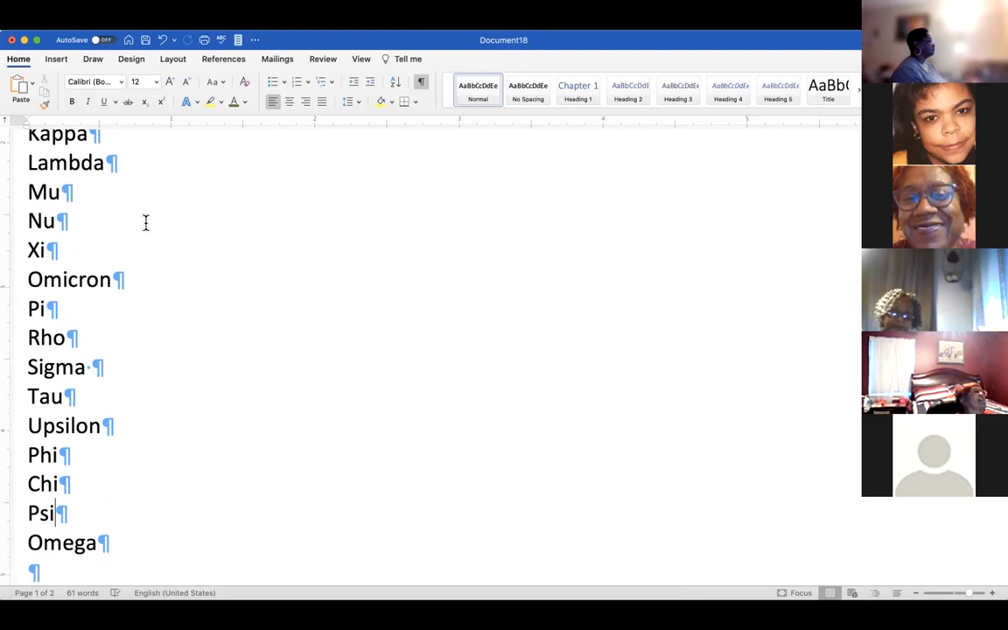
{"action": "left_click", "coordinate": [114, 364]}
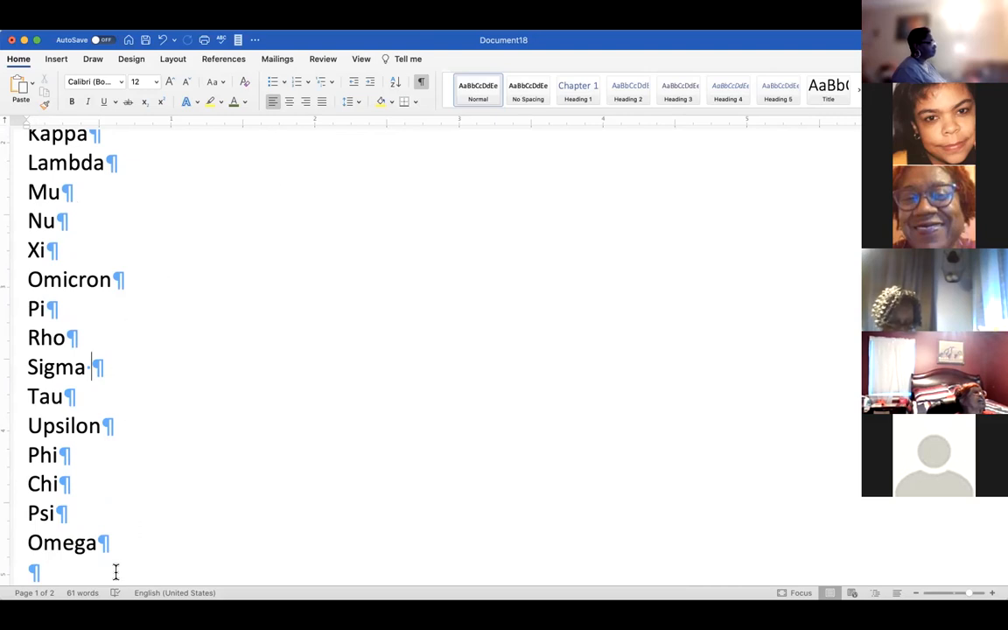
Sort the whole Greek letter list by paragraphs as text in ascending order, with no header row, and check the sorted list
{"action": "key", "text": "super+a"}
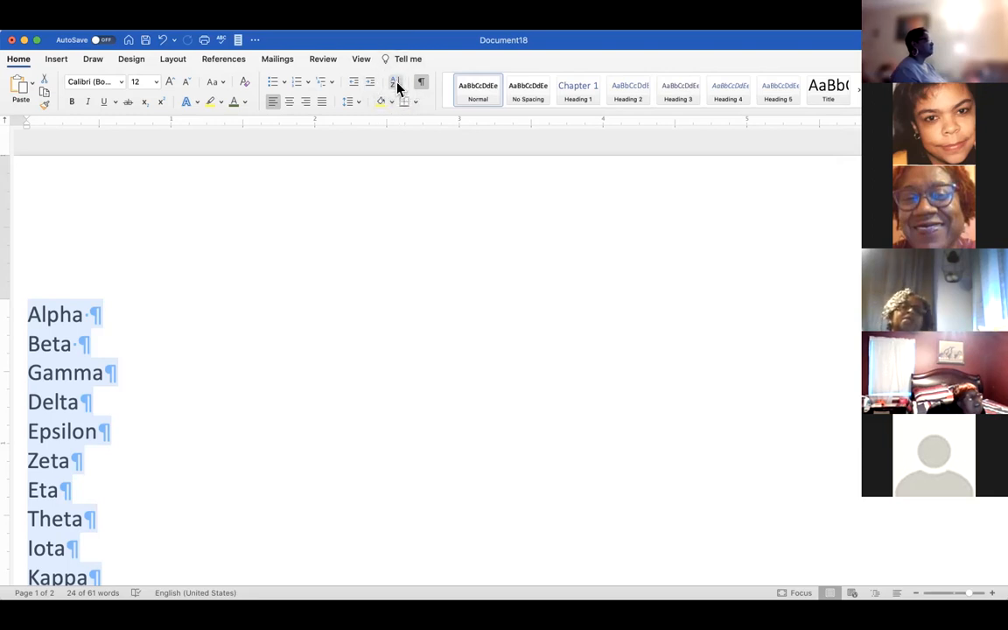
{"action": "left_click", "coordinate": [395, 83]}
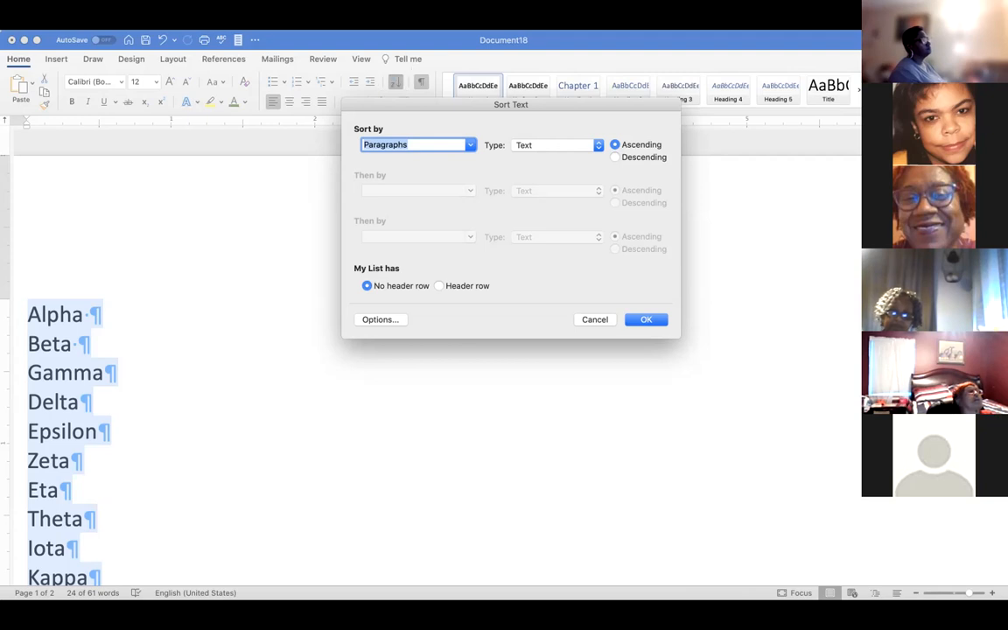
{"action": "left_click", "coordinate": [644, 320]}
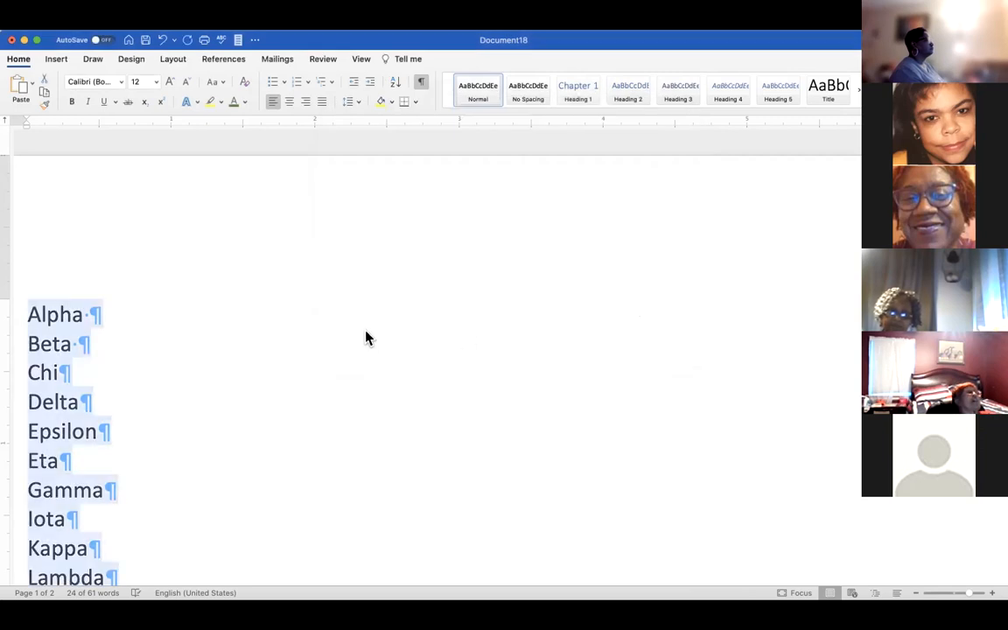
{"action": "key", "text": "Down"}
{"action": "key", "text": "Up"}
{"action": "key", "text": "Up"}
{"action": "key", "text": "Up"}
{"action": "key", "text": "Up"}
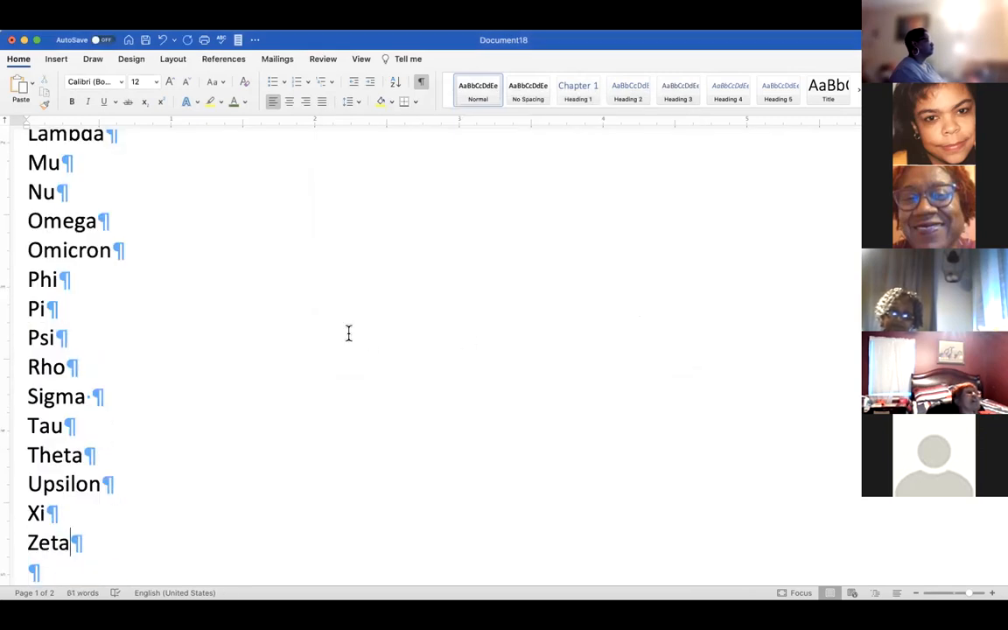
Go back up the Greek letter list from "Zeta" to "Alpha" to examine the ascending order of the entries
{"action": "key", "text": "Up"}
{"action": "key", "text": "Up"}
{"action": "key", "text": "Up"}
{"action": "key", "text": "Up"}
{"action": "key", "text": "Up"}
{"action": "key", "text": "Up"}
{"action": "key", "text": "Up"}
{"action": "key", "text": "Up"}
{"action": "key", "text": "Up"}
{"action": "key", "text": "Up"}
{"action": "key", "text": "Up"}
{"action": "key", "text": "Up"}
{"action": "key", "text": "Up"}
{"action": "key", "text": "Up"}
{"action": "key", "text": "Up"}
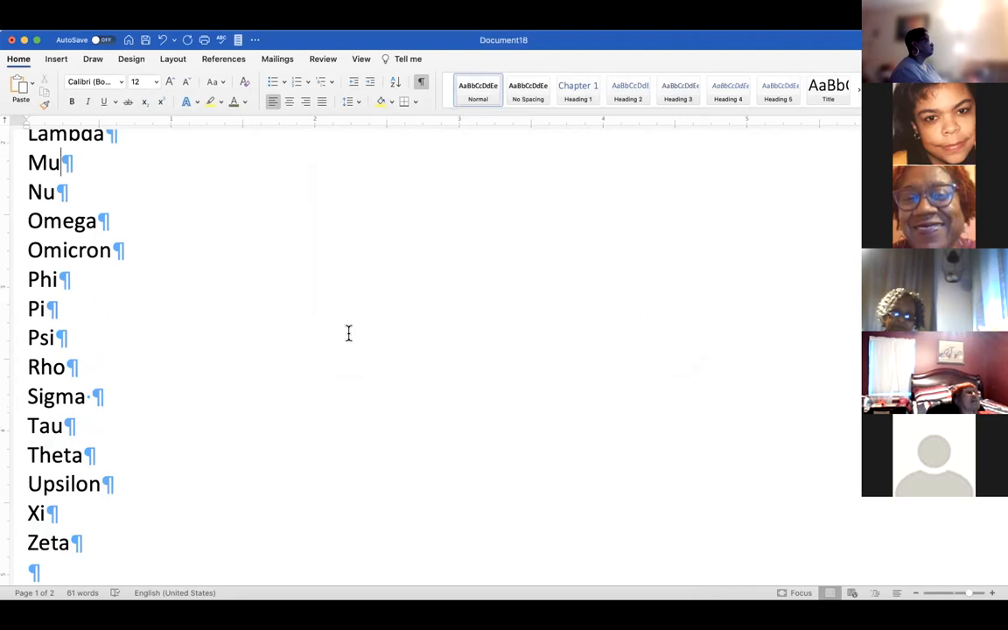
{"action": "key", "text": "Up"}
{"action": "key", "text": "Up"}
{"action": "key", "text": "Up"}
{"action": "key", "text": "Up"}
{"action": "key", "text": "Up"}
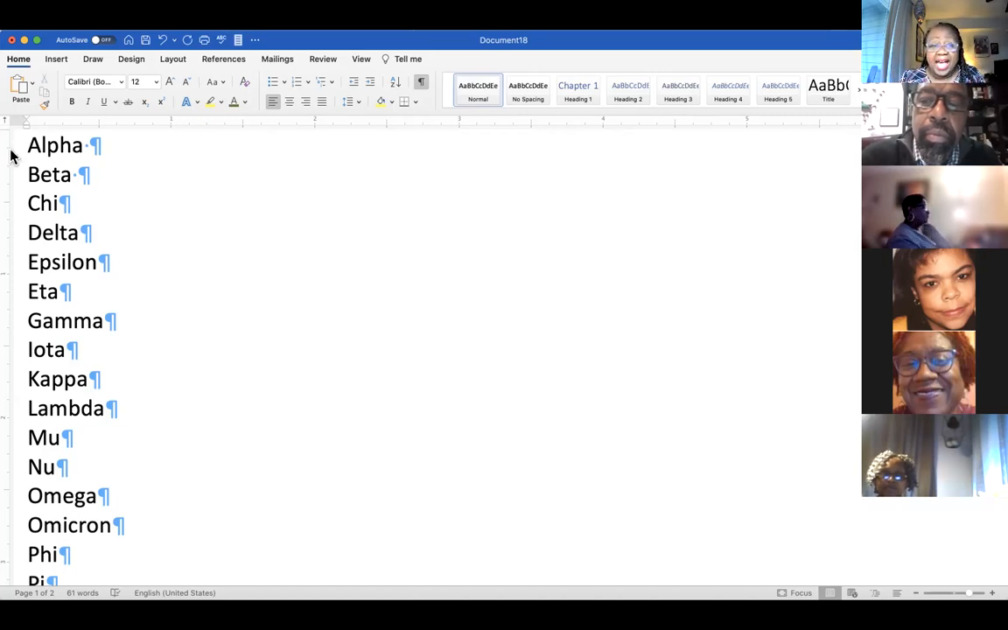
Sort the whole Greek letter list by paragraphs as text in descending order, with no header row
{"action": "left_click_drag", "start_coordinate": [27, 142], "coordinate": [162, 480]}
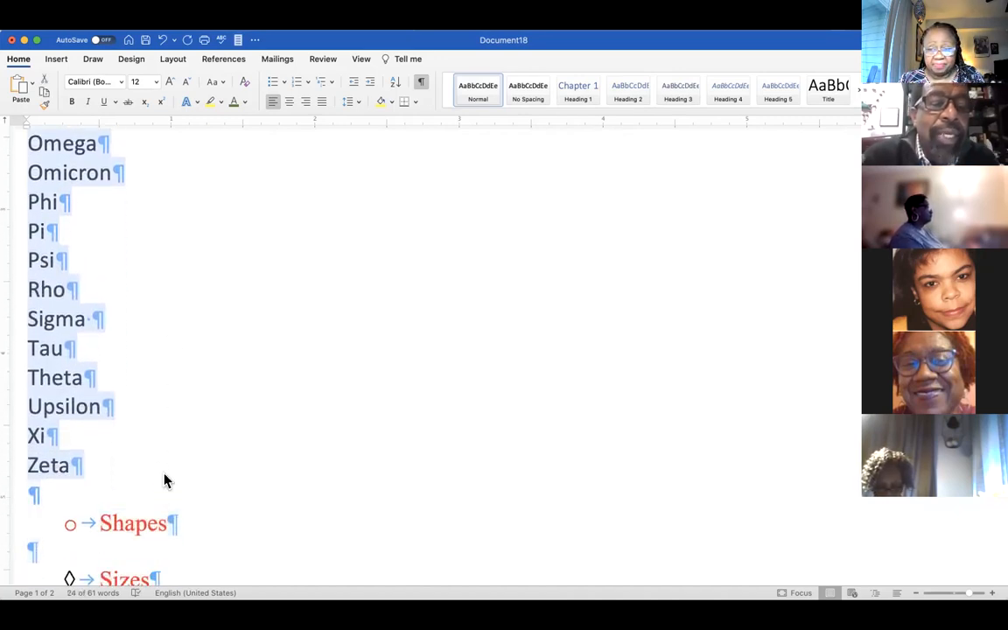
{"action": "left_click", "coordinate": [397, 86]}
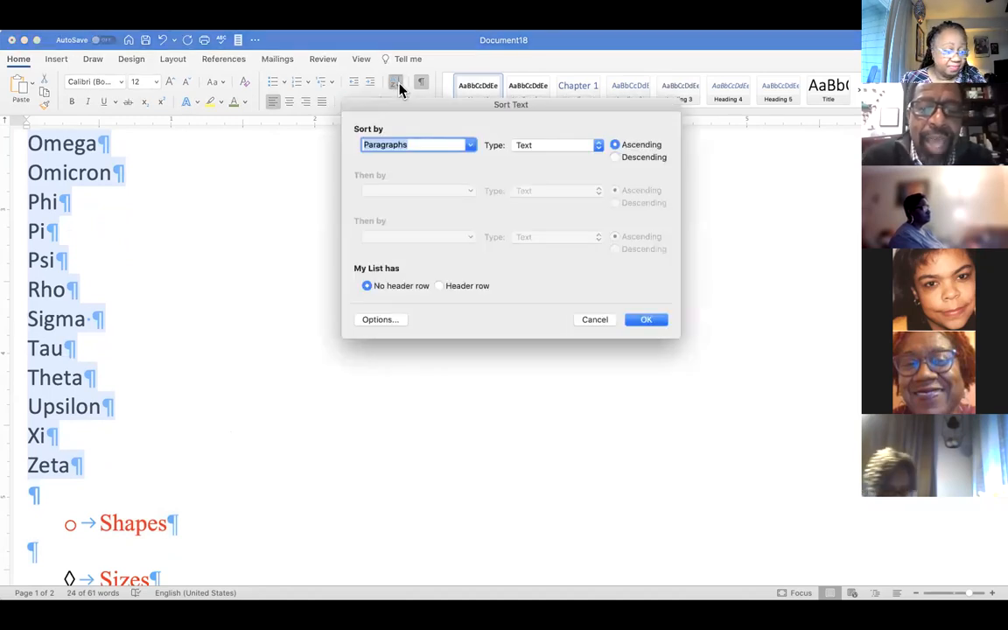
{"action": "left_click", "coordinate": [614, 158]}
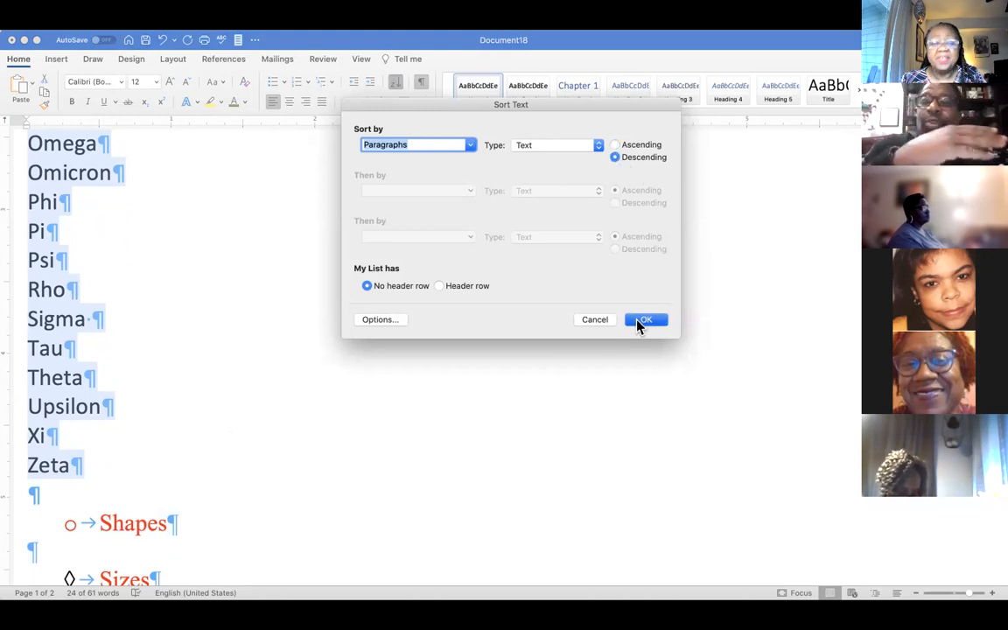
{"action": "left_click", "coordinate": [638, 322]}
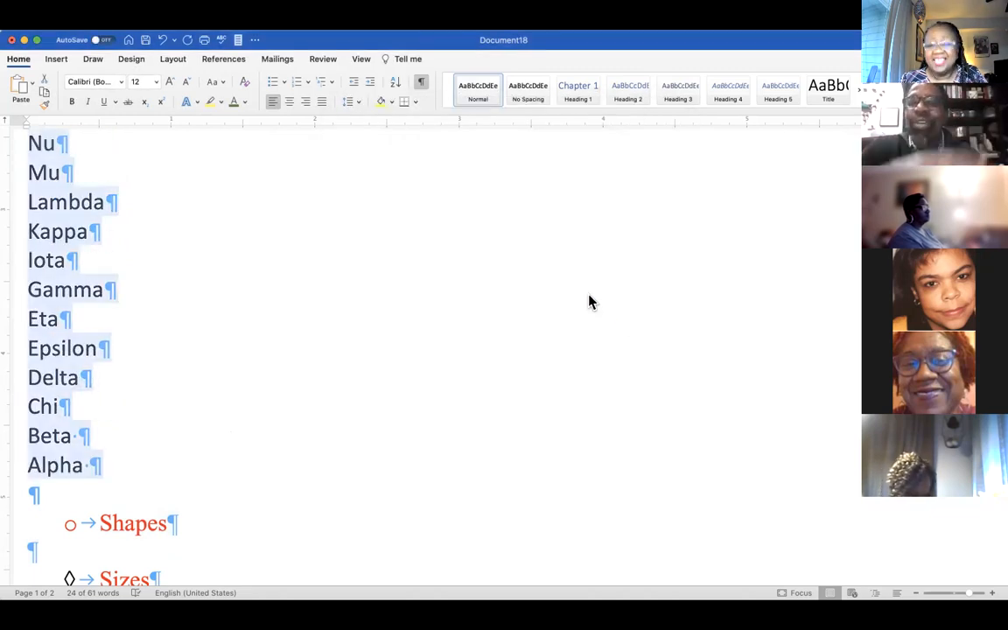
{"action": "key", "text": "Left"}
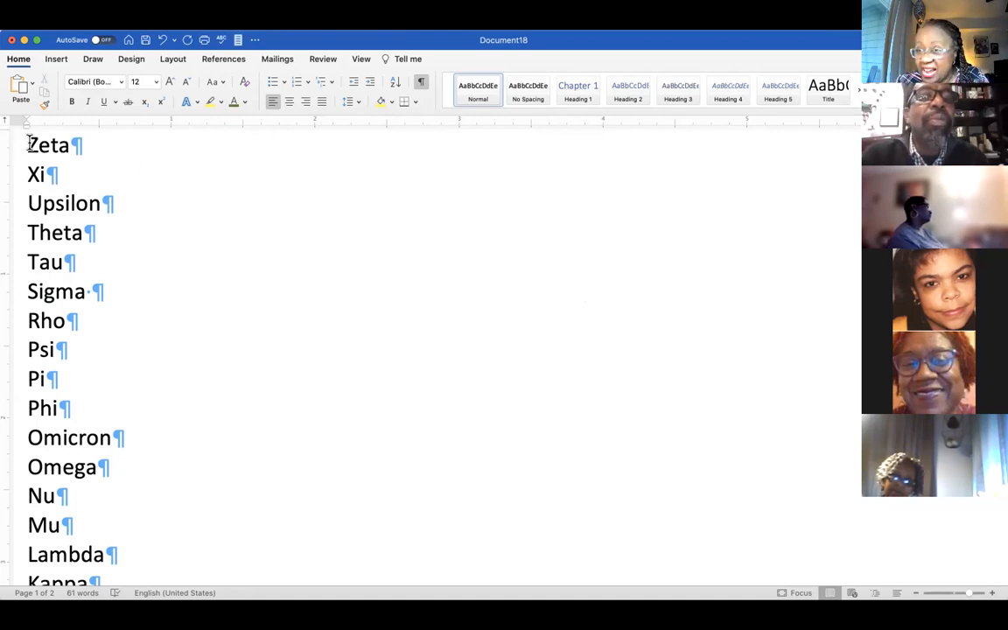
Go down the re-sorted list from "Zeta" to the line after "Alpha" to examine the descending order of the entries
{"action": "key", "text": "Down"}
{"action": "key", "text": "Down"}
{"action": "key", "text": "Down"}
{"action": "key", "text": "Down"}
{"action": "key", "text": "Down"}
{"action": "key", "text": "Down"}
{"action": "key", "text": "Down"}
{"action": "key", "text": "Down"}
{"action": "key", "text": "Down"}
{"action": "key", "text": "Down"}
{"action": "key", "text": "Down"}
{"action": "key", "text": "Down"}
{"action": "key", "text": "Down"}
{"action": "key", "text": "Down"}
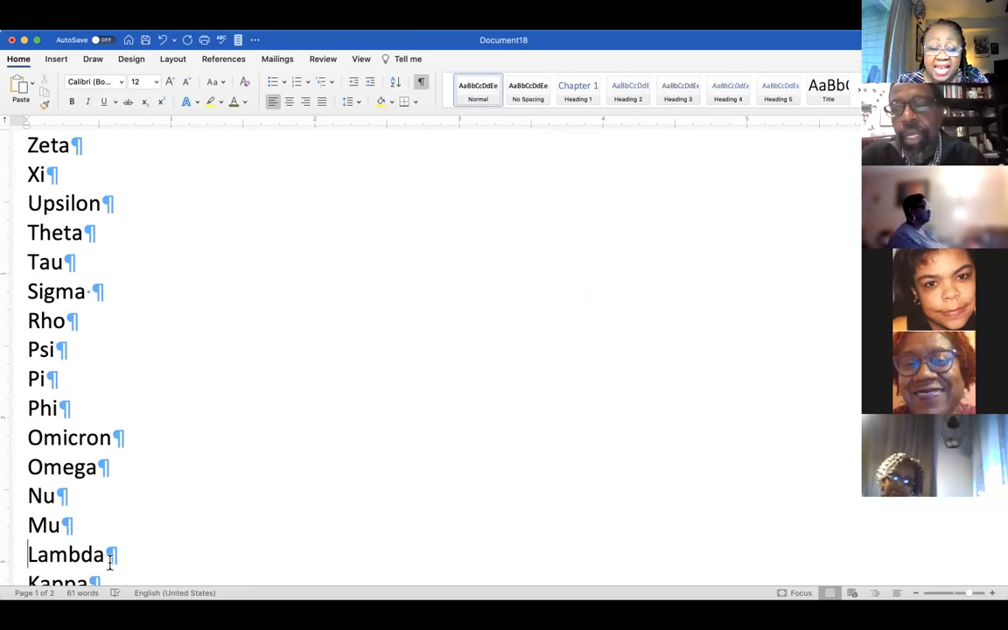
{"action": "key", "text": "Down"}
{"action": "key", "text": "Down"}
{"action": "key", "text": "Down"}
{"action": "key", "text": "Down"}
{"action": "key", "text": "Down"}
{"action": "key", "text": "Down"}
{"action": "key", "text": "Down"}
{"action": "key", "text": "Down"}
{"action": "key", "text": "Down"}
{"action": "key", "text": "Down"}
{"action": "key", "text": "Down"}
{"action": "key", "text": "Down"}
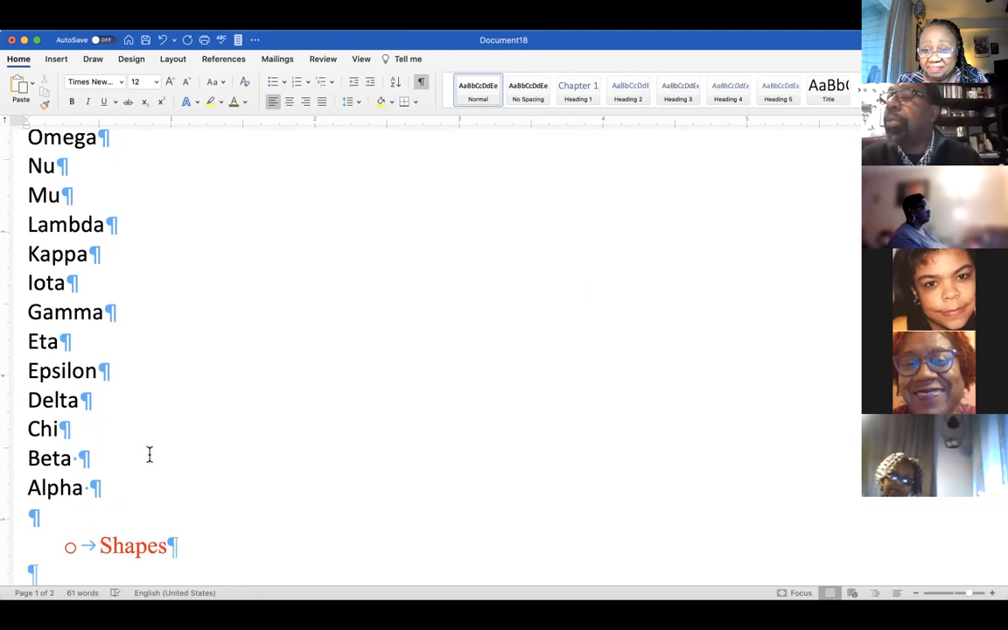
{"action": "left_click_drag", "start_coordinate": [99, 472], "coordinate": [32, 130]}
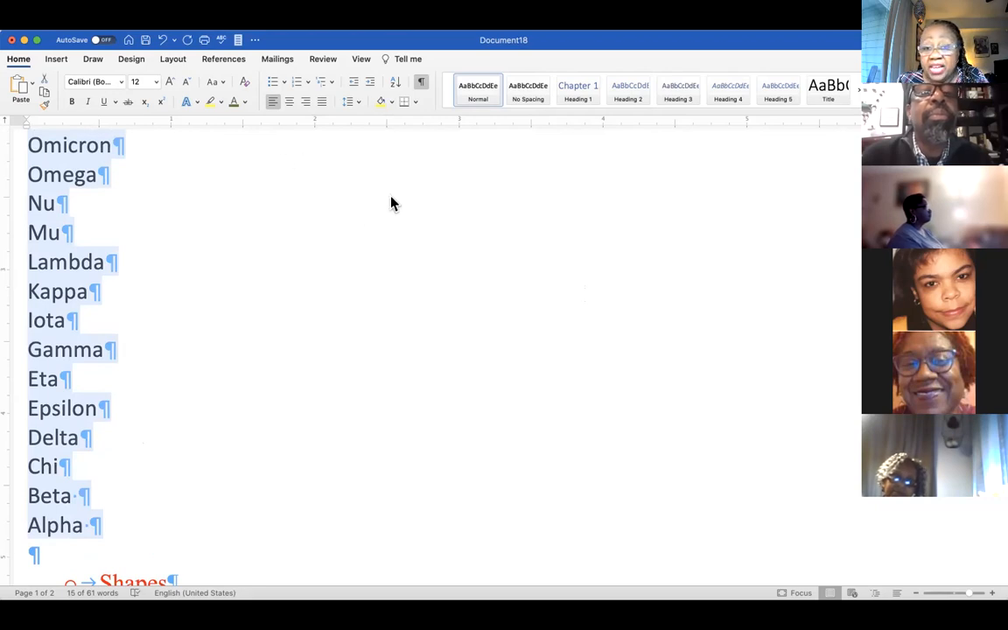
{"action": "left_click", "coordinate": [407, 174]}
{"action": "key", "text": "Up"}
{"action": "key", "text": "Up"}
{"action": "key", "text": "Up"}
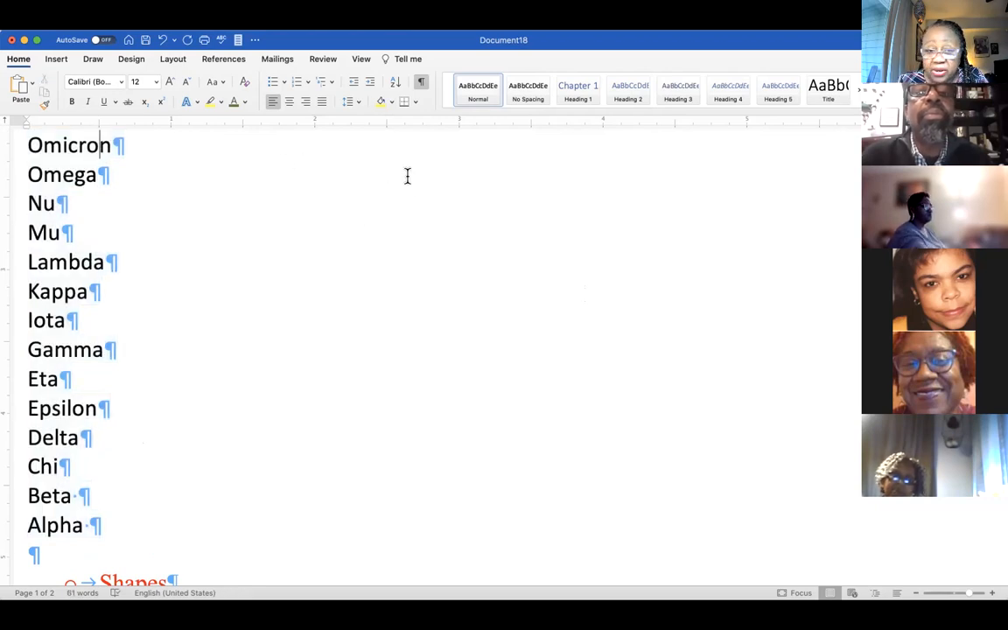
{"action": "key", "text": "Up"}
{"action": "key", "text": "Up"}
{"action": "key", "text": "Up"}
{"action": "key", "text": "Up"}
{"action": "key", "text": "Up"}
{"action": "key", "text": "Up"}
{"action": "key", "text": "Up"}
{"action": "key", "text": "Up"}
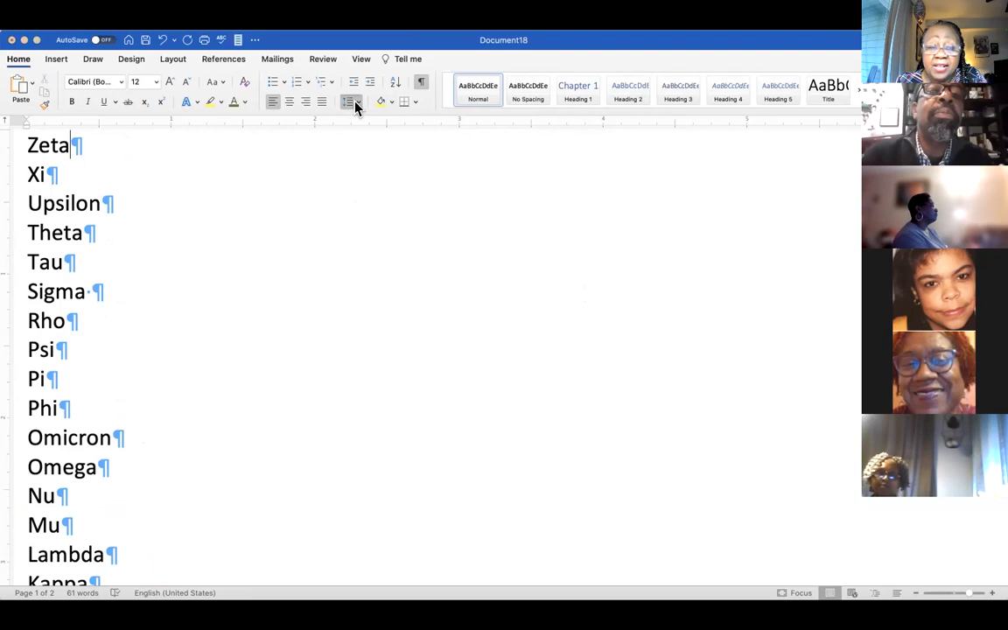
Try line spacings of 1.5, 2.0 and 3.0 on the entries "Zeta" to "Omega", and undo the spacing changes
{"action": "left_click_drag", "start_coordinate": [26, 145], "coordinate": [108, 470]}
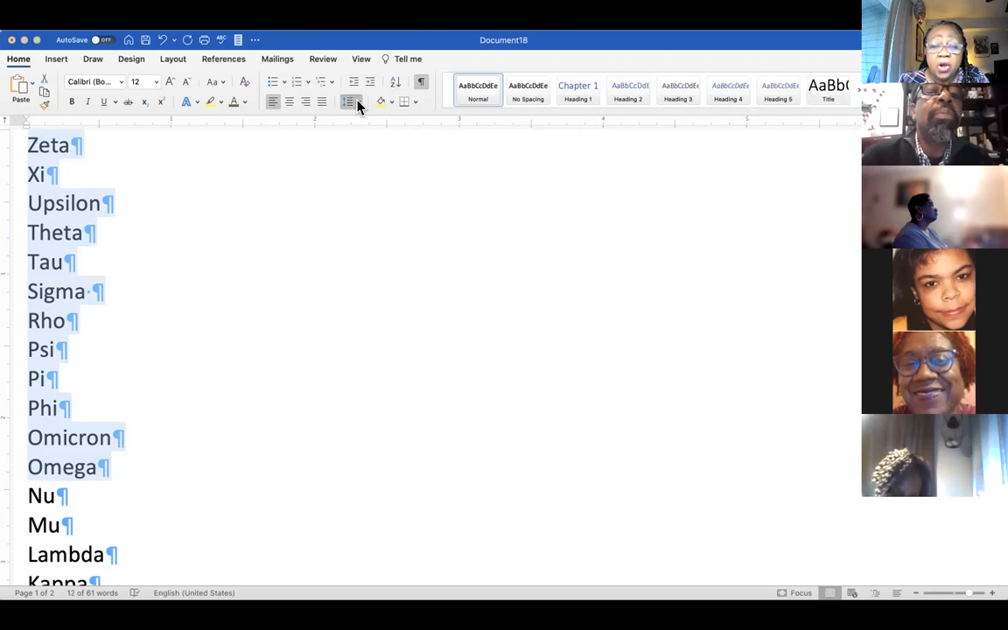
{"action": "left_click", "coordinate": [375, 146]}
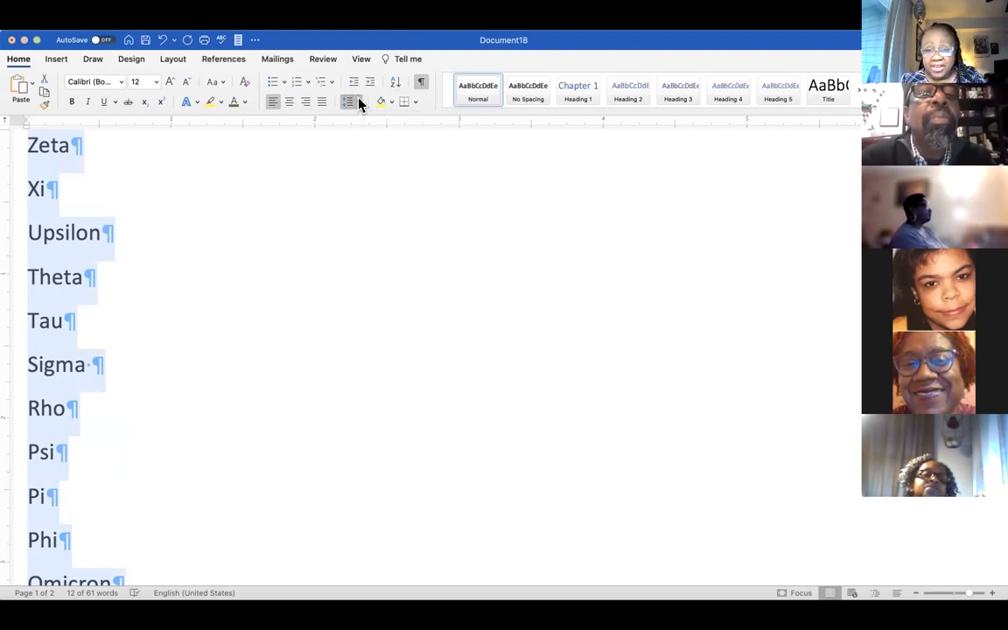
{"action": "left_click", "coordinate": [372, 170]}
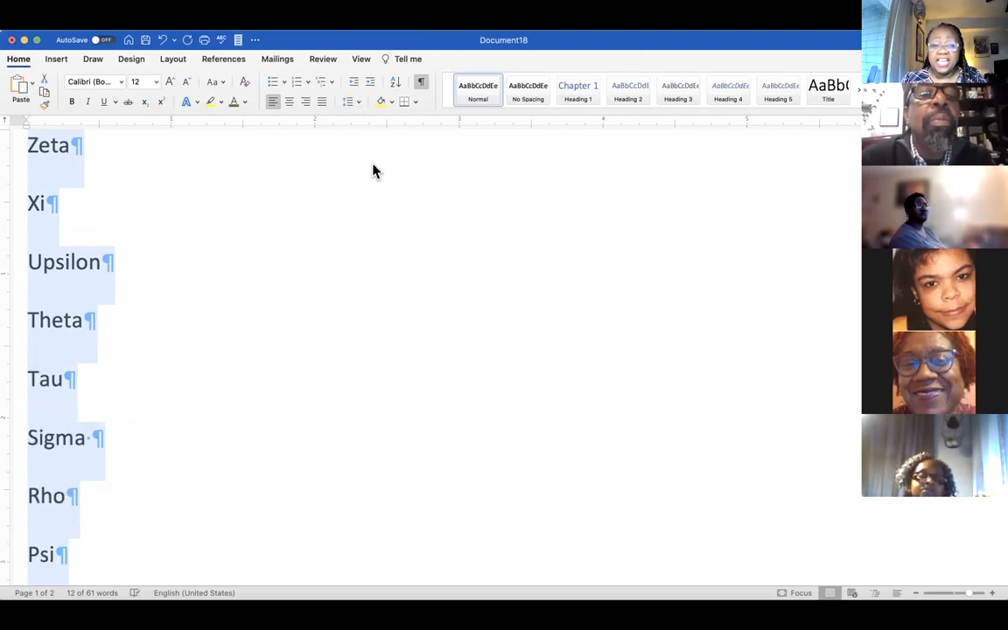
{"action": "left_click", "coordinate": [353, 102]}
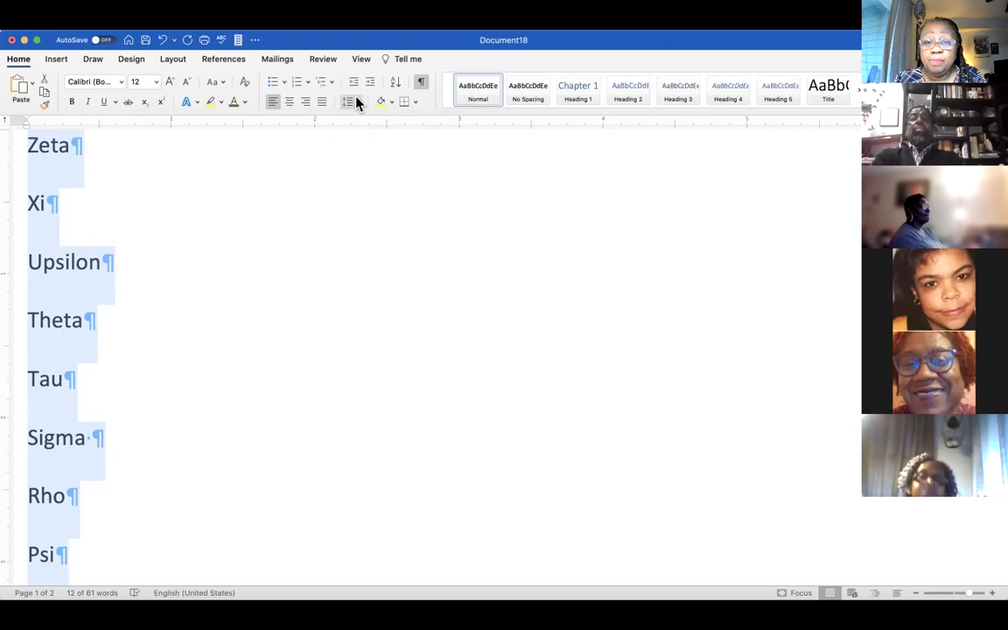
{"action": "left_click", "coordinate": [373, 198]}
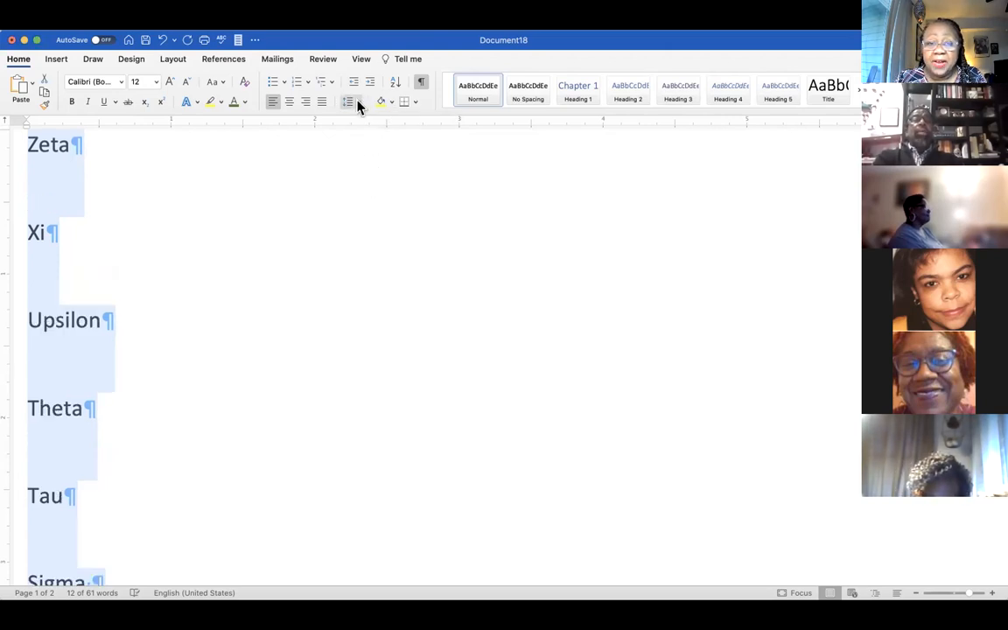
{"action": "key", "text": "super+z"}
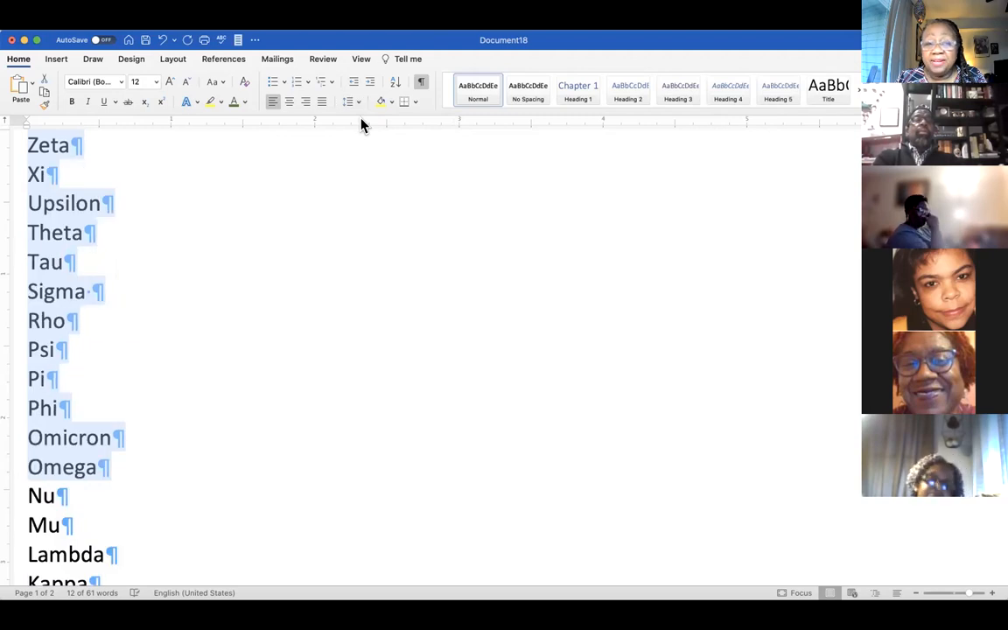
{"action": "left_click", "coordinate": [330, 192]}
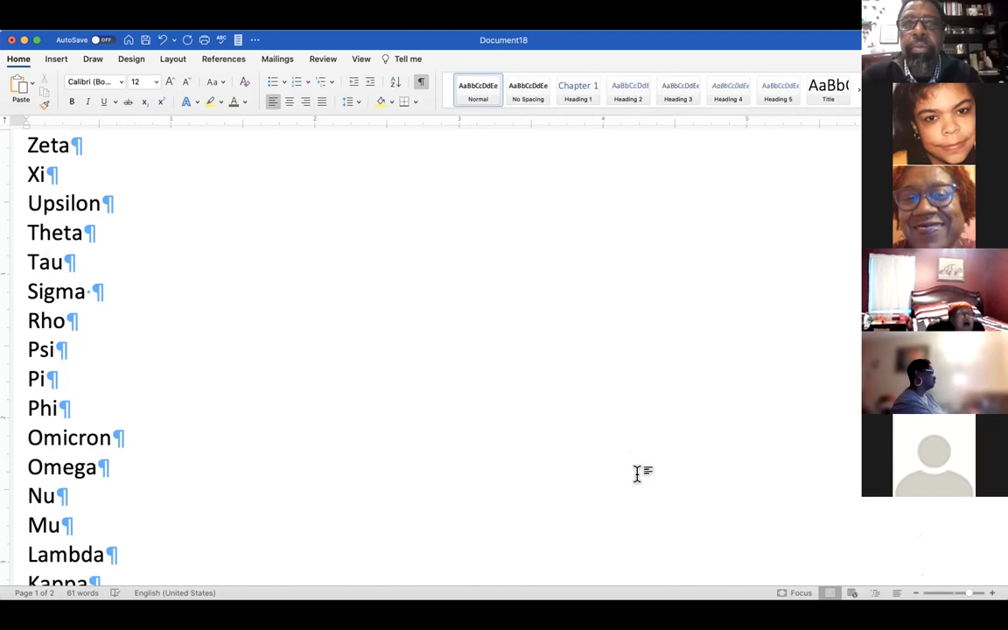
Examine the line spacing choices in the Paragraph settings for "Psi", cancel them, and look at the available fonts without changing the font
{"action": "left_click", "coordinate": [421, 348]}
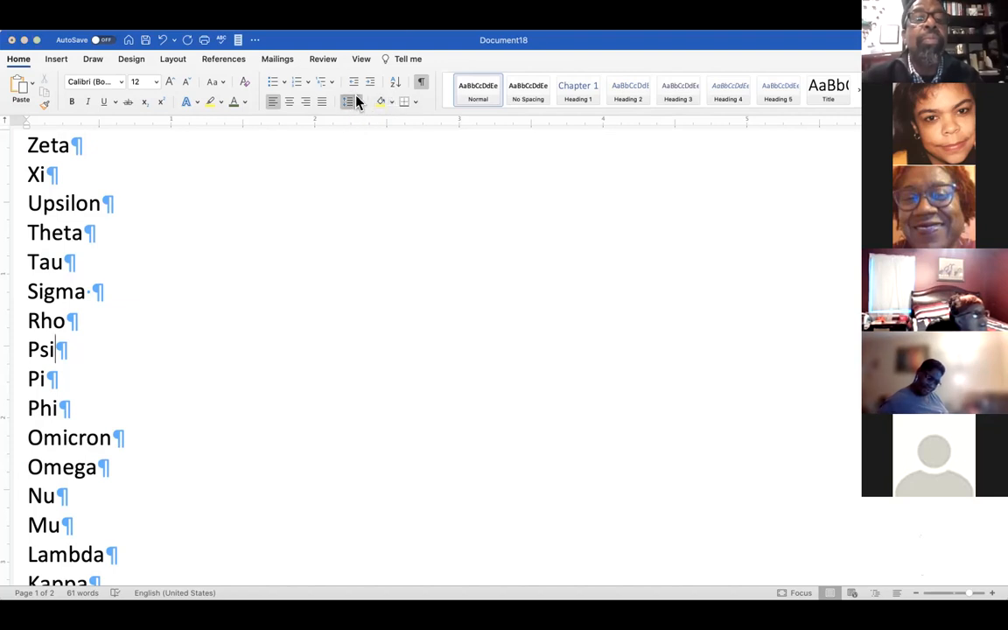
{"action": "left_click", "coordinate": [407, 207]}
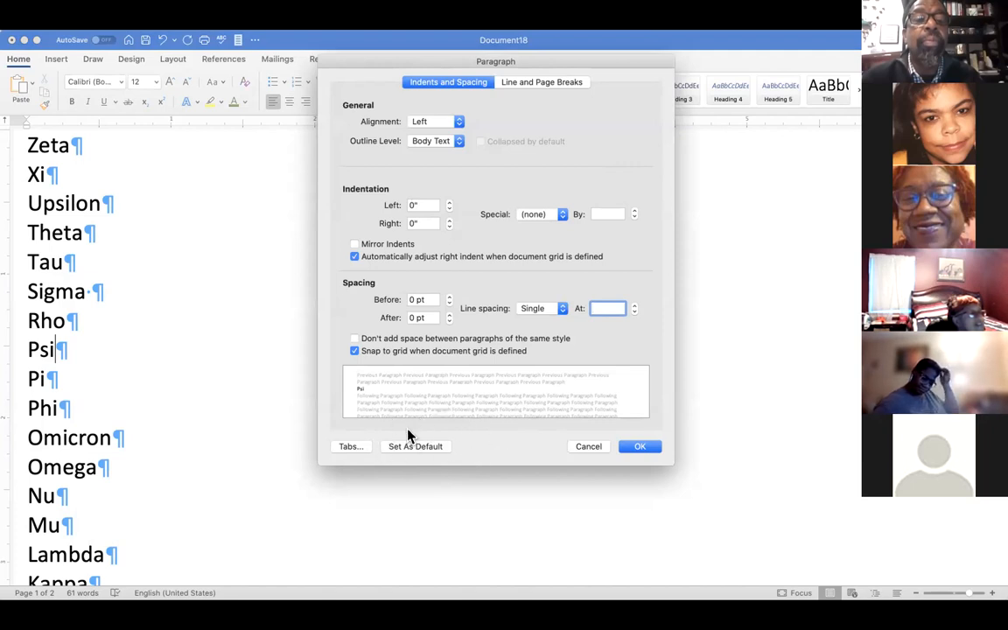
{"action": "left_click", "coordinate": [562, 307]}
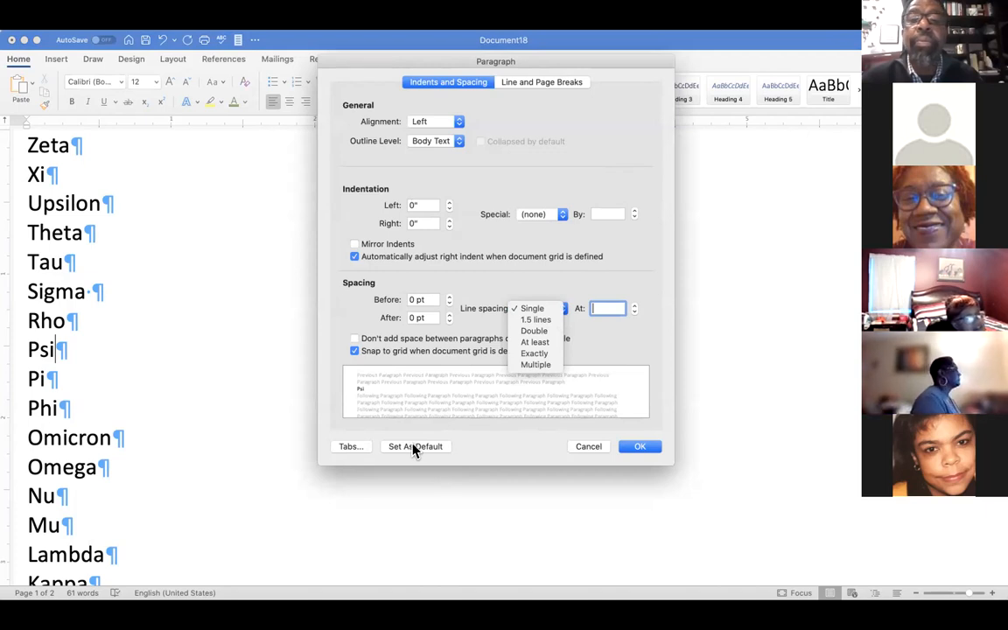
{"action": "left_click", "coordinate": [589, 448]}
{"action": "left_click", "coordinate": [590, 448]}
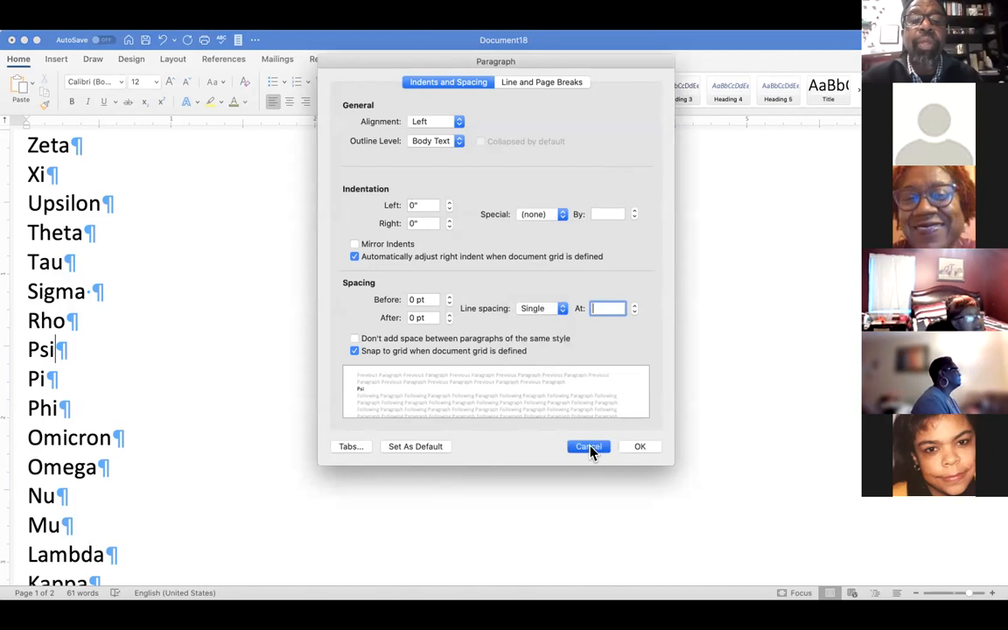
{"action": "left_click", "coordinate": [500, 365]}
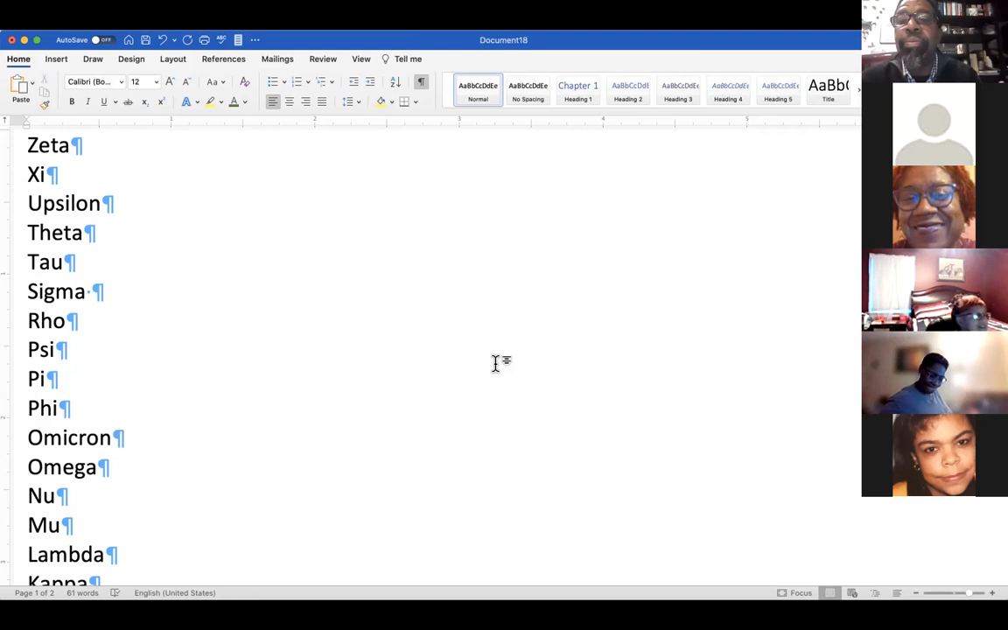
{"action": "left_click", "coordinate": [124, 79]}
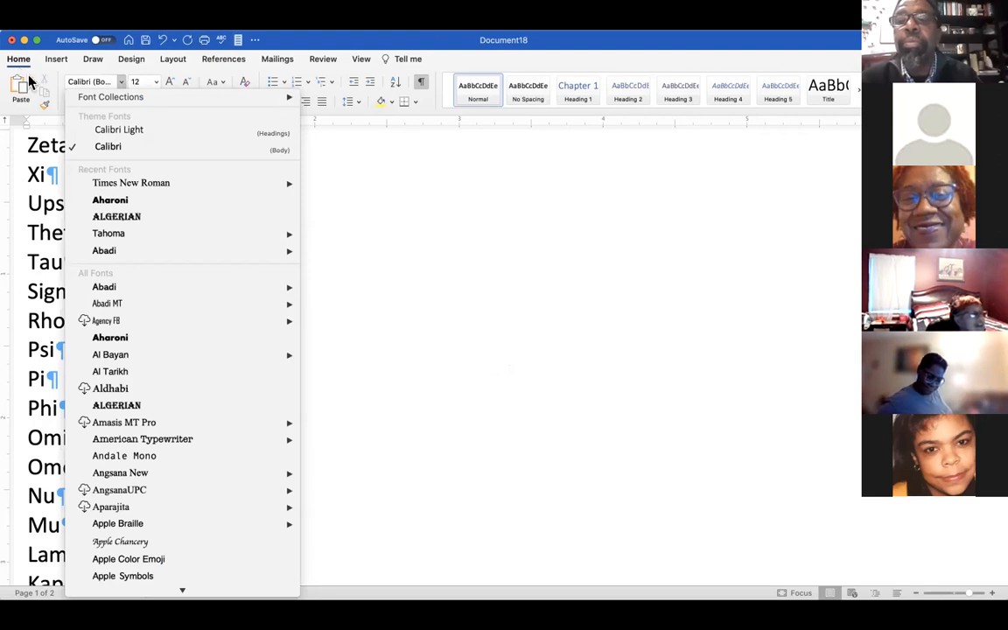
{"action": "left_click", "coordinate": [409, 182]}
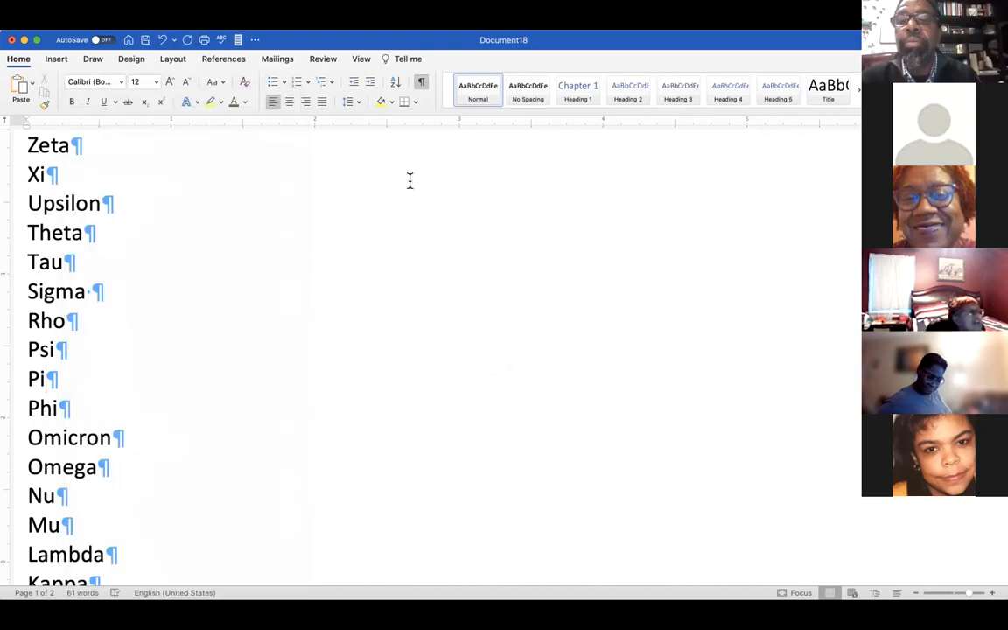
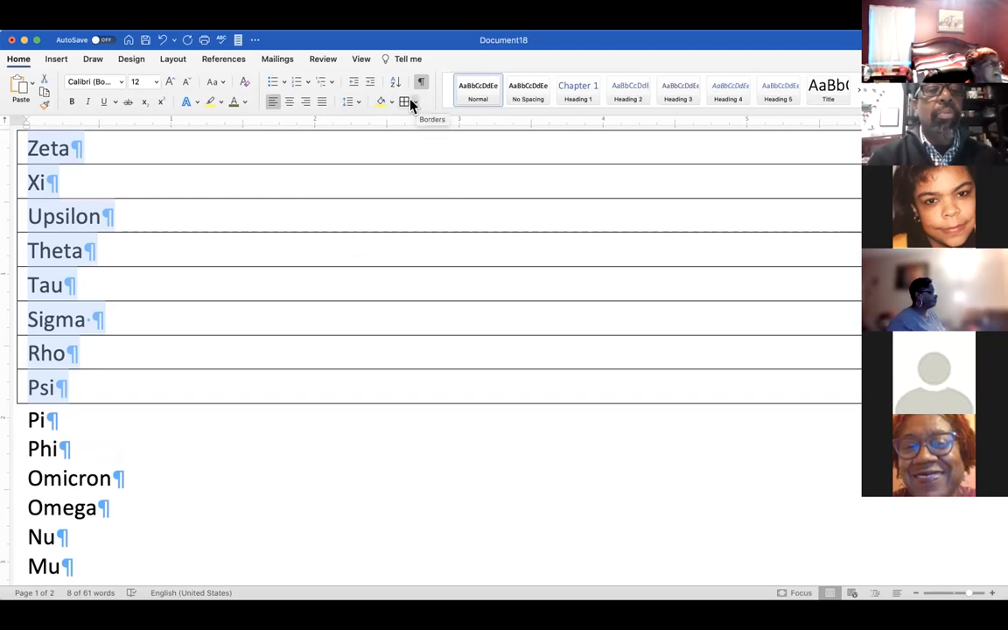
Undo the borders on the entries "Zeta" to "Psi" and restore single line spacing for "Zeta" to "Omega"
{"action": "left_click", "coordinate": [140, 143]}
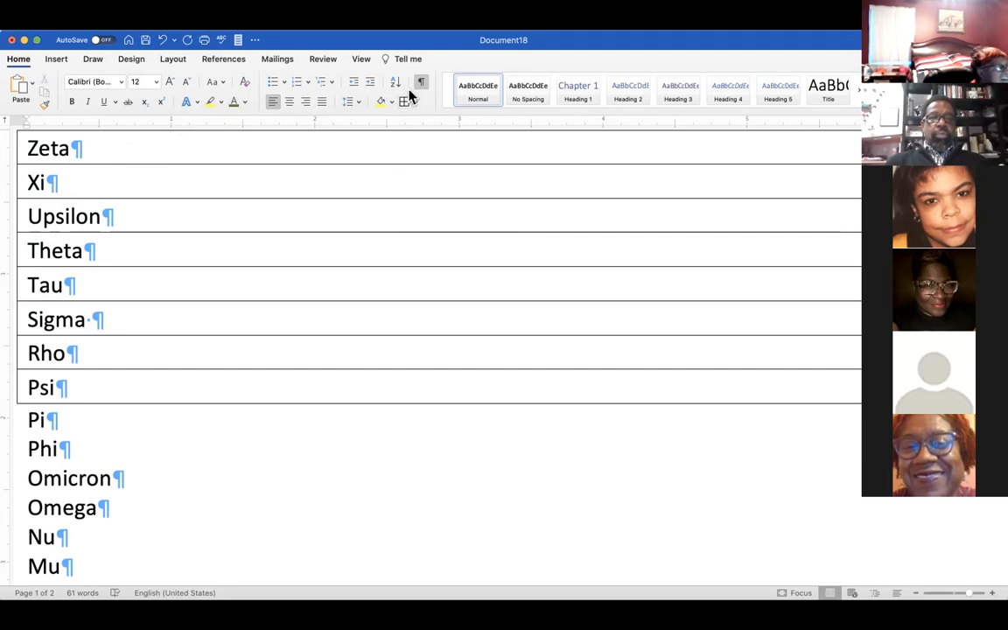
{"action": "left_click", "coordinate": [437, 137]}
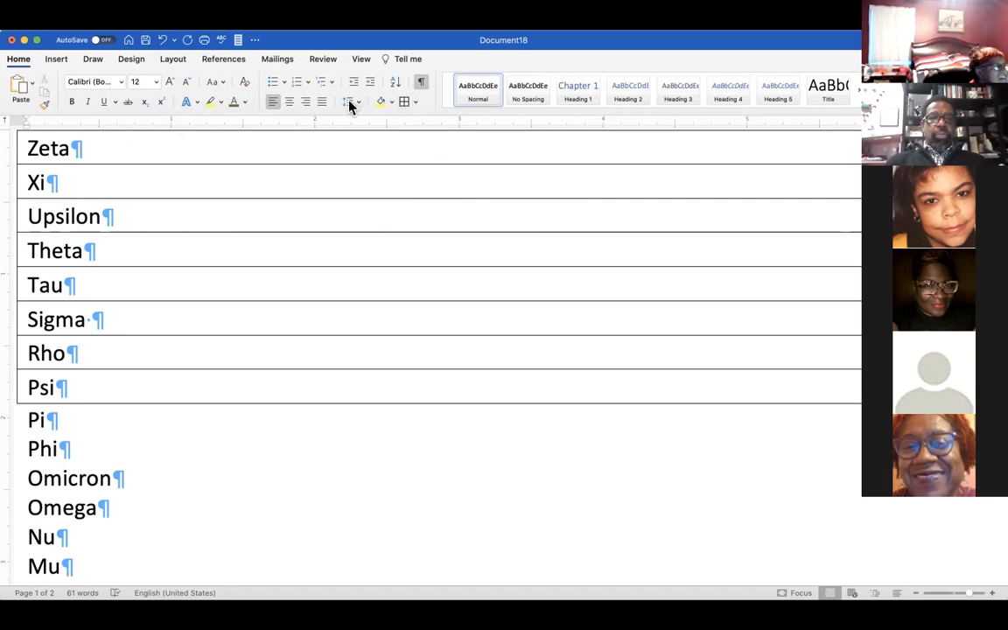
{"action": "left_click", "coordinate": [162, 40]}
{"action": "left_click", "coordinate": [162, 41]}
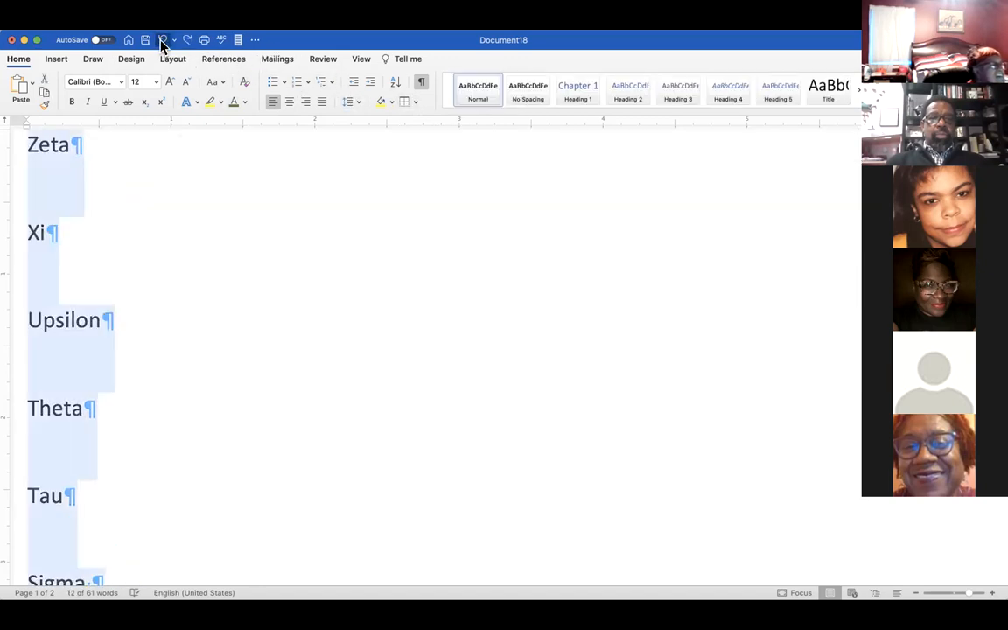
{"action": "left_click", "coordinate": [186, 40]}
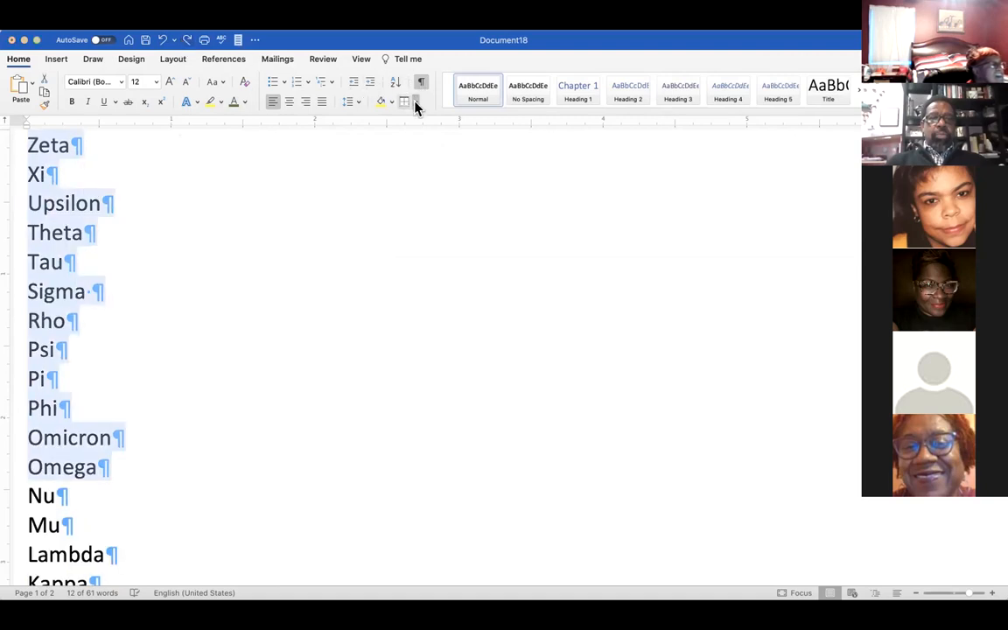
Try a bottom border on the entries "Zeta" to "Omega", remove it, and apply a left border to them instead
{"action": "left_click", "coordinate": [431, 117]}
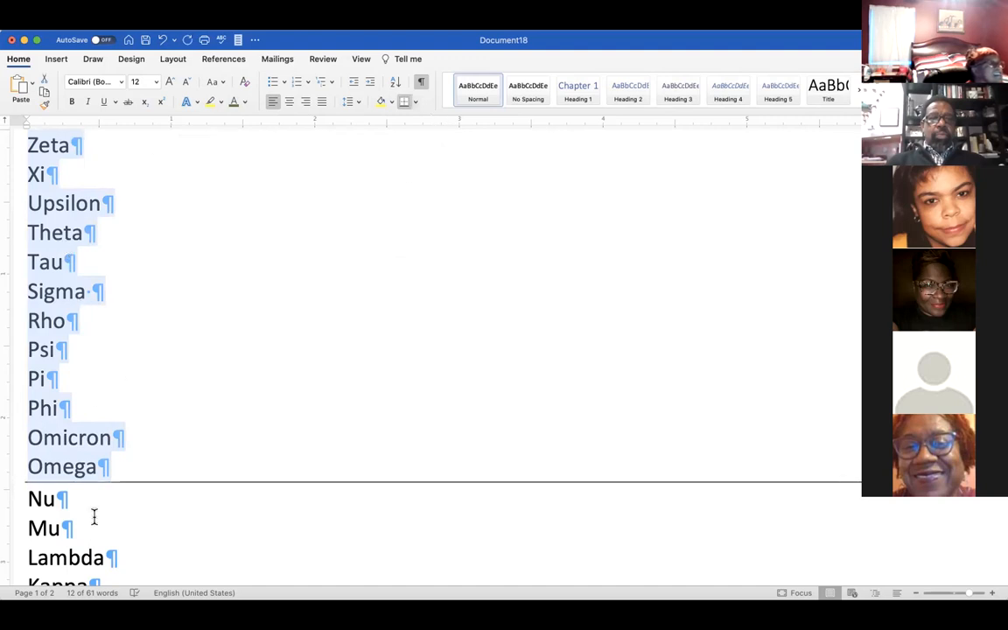
{"action": "left_click", "coordinate": [409, 102]}
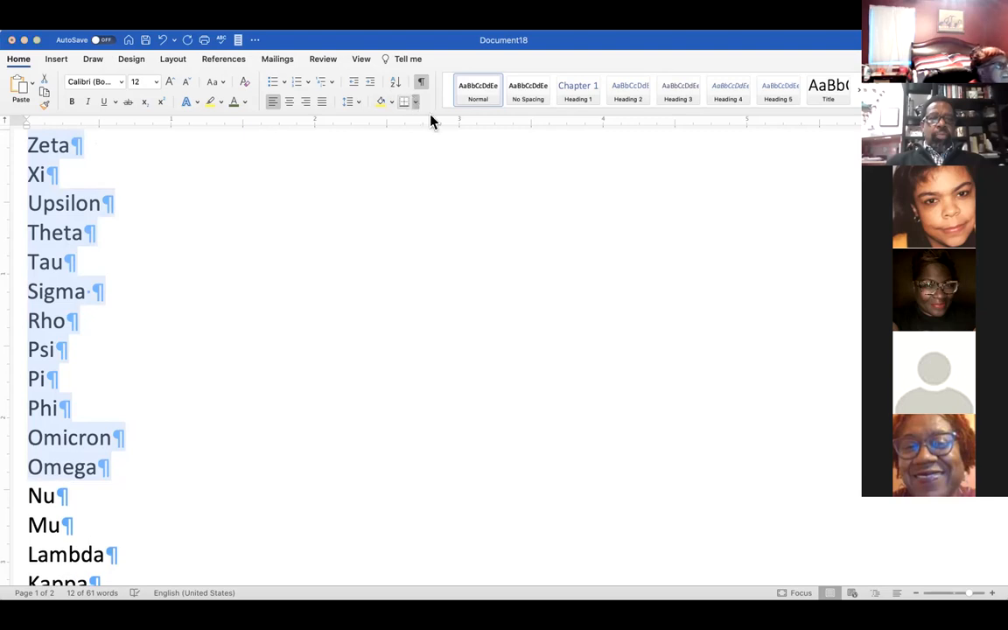
{"action": "left_click", "coordinate": [437, 148]}
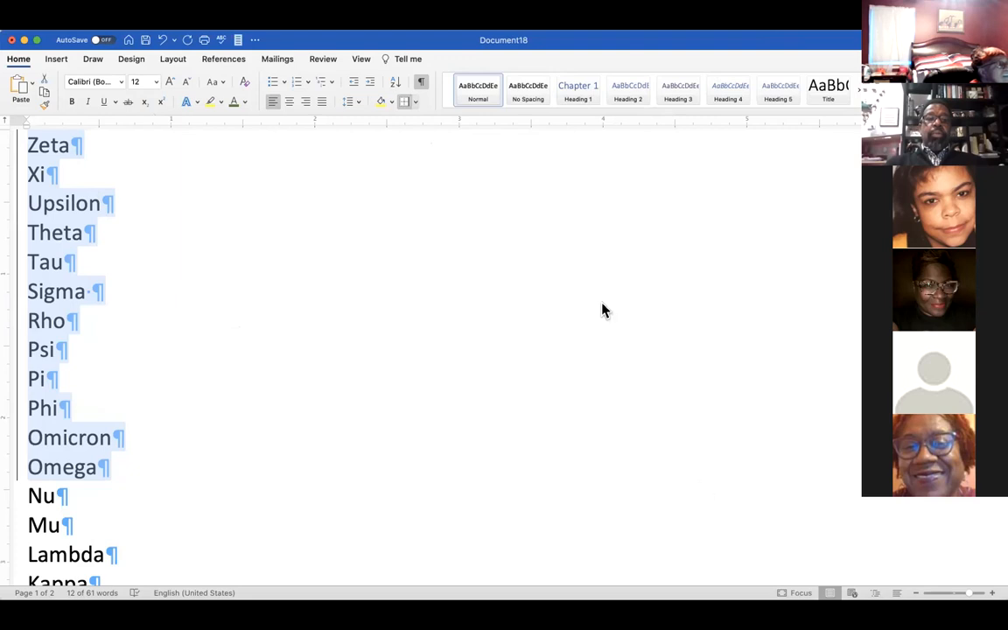
{"action": "left_click", "coordinate": [197, 210]}
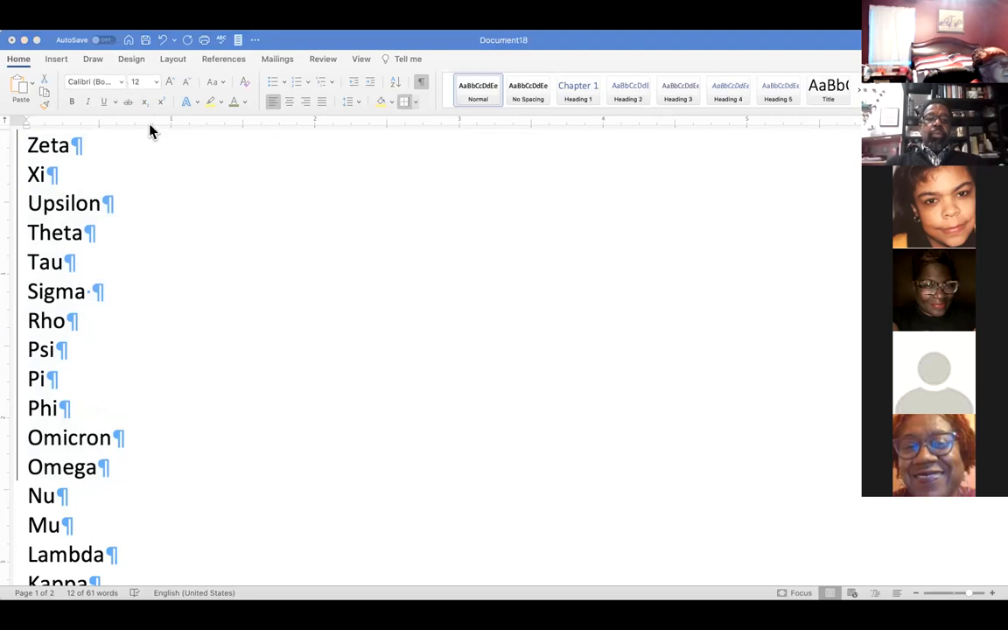
Paste the copied deposit and balance list on a blank line below the heading "The Power of the Dam"
{"action": "left_click", "coordinate": [322, 389]}
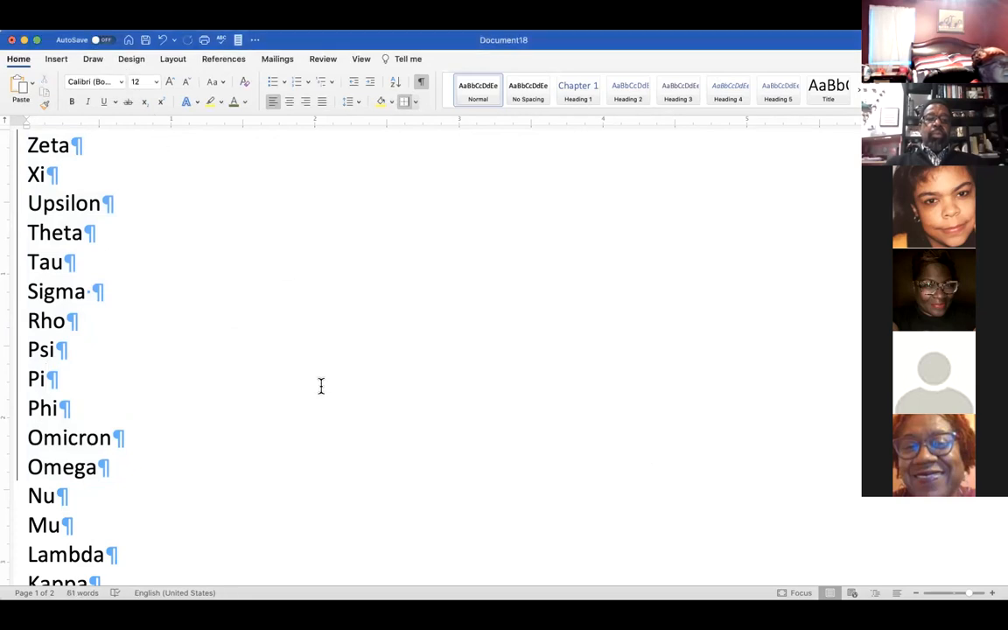
{"action": "key", "text": "Down"}
{"action": "key", "text": "Down"}
{"action": "key", "text": "Down"}
{"action": "key", "text": "Down"}
{"action": "key", "text": "Down"}
{"action": "key", "text": "Down"}
{"action": "key", "text": "Down"}
{"action": "key", "text": "Down"}
{"action": "key", "text": "Down"}
{"action": "key", "text": "Down"}
{"action": "key", "text": "Down"}
{"action": "key", "text": "Down"}
{"action": "key", "text": "Down"}
{"action": "key", "text": "Down"}
{"action": "key", "text": "Down"}
{"action": "key", "text": "Down"}
{"action": "key", "text": "Down"}
{"action": "key", "text": "Down"}
{"action": "key", "text": "Down"}
{"action": "key", "text": "Down"}
{"action": "key", "text": "Down"}
{"action": "key", "text": "Down"}
{"action": "key", "text": "Down"}
{"action": "key", "text": "Down"}
{"action": "key", "text": "Down"}
{"action": "key", "text": "Down"}
{"action": "key", "text": "Down"}
{"action": "key", "text": "Down"}
{"action": "key", "text": "Down"}
{"action": "key", "text": "Down"}
{"action": "key", "text": "Down"}
{"action": "key", "text": "Down"}
{"action": "key", "text": "Down"}
{"action": "key", "text": "Down"}
{"action": "key", "text": "Down"}
{"action": "key", "text": "Down"}
{"action": "key", "text": "Down"}
{"action": "key", "text": "Down"}
{"action": "key", "text": "Down"}
{"action": "key", "text": "Down"}
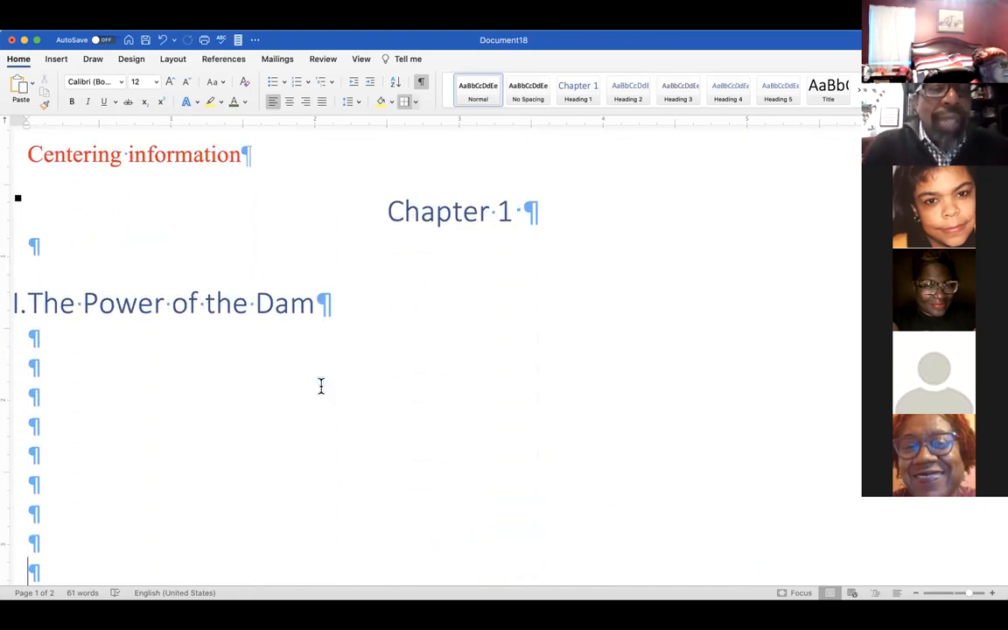
{"action": "left_click", "coordinate": [44, 398]}
{"action": "right_click", "coordinate": [49, 380]}
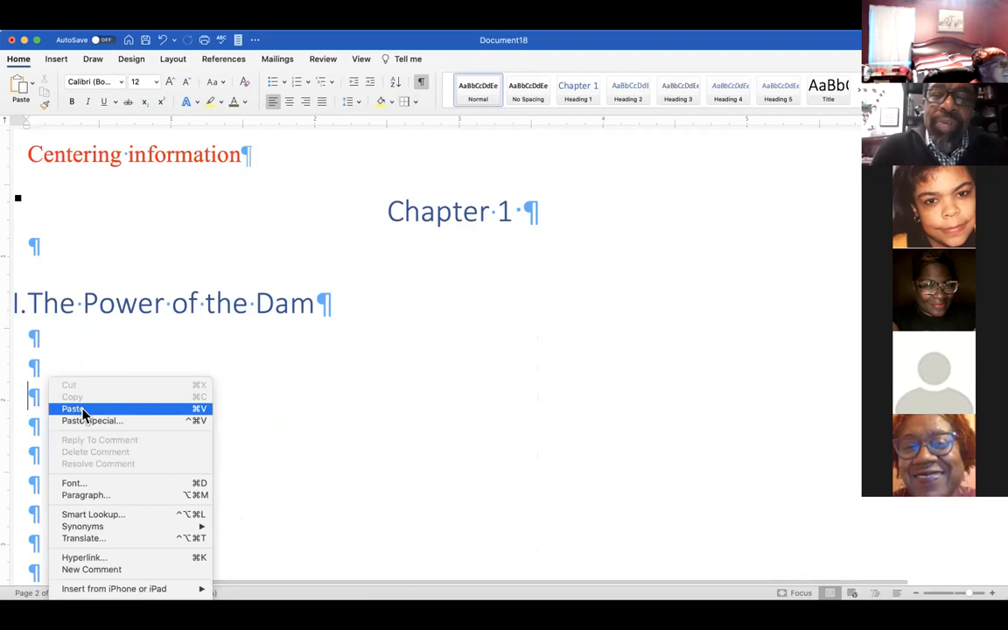
{"action": "left_click", "coordinate": [73, 409]}
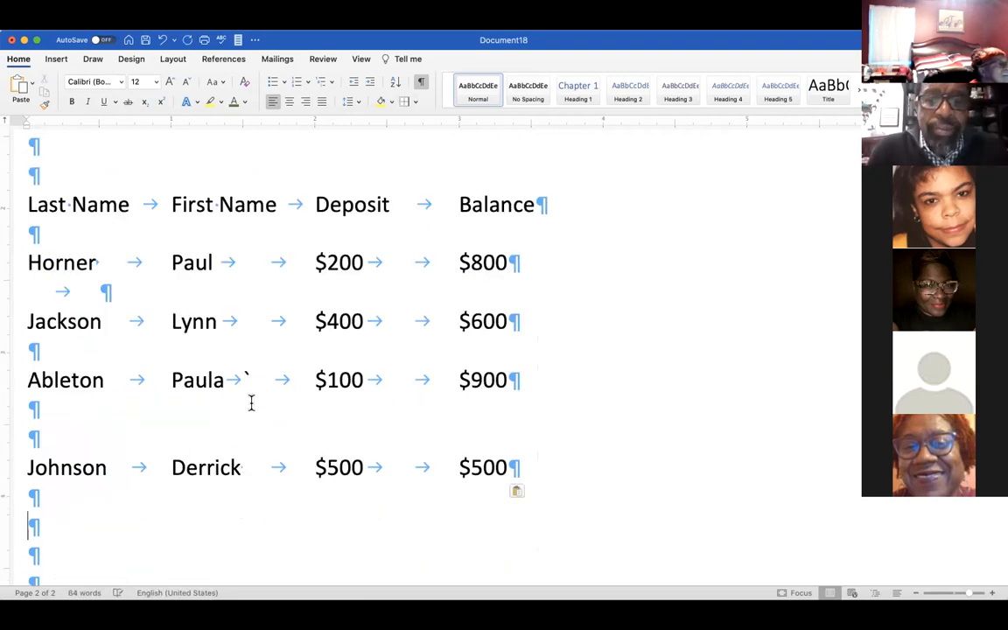
Try all borders on every line of the pasted deposit and balance list, and undo them
{"action": "left_click_drag", "start_coordinate": [26, 205], "coordinate": [488, 466]}
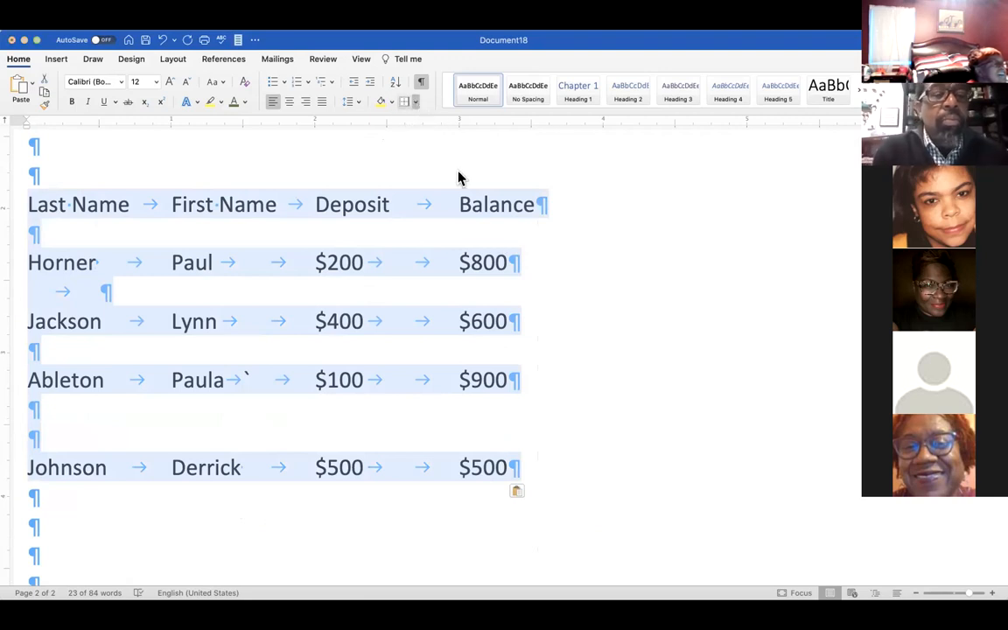
{"action": "left_click", "coordinate": [457, 202]}
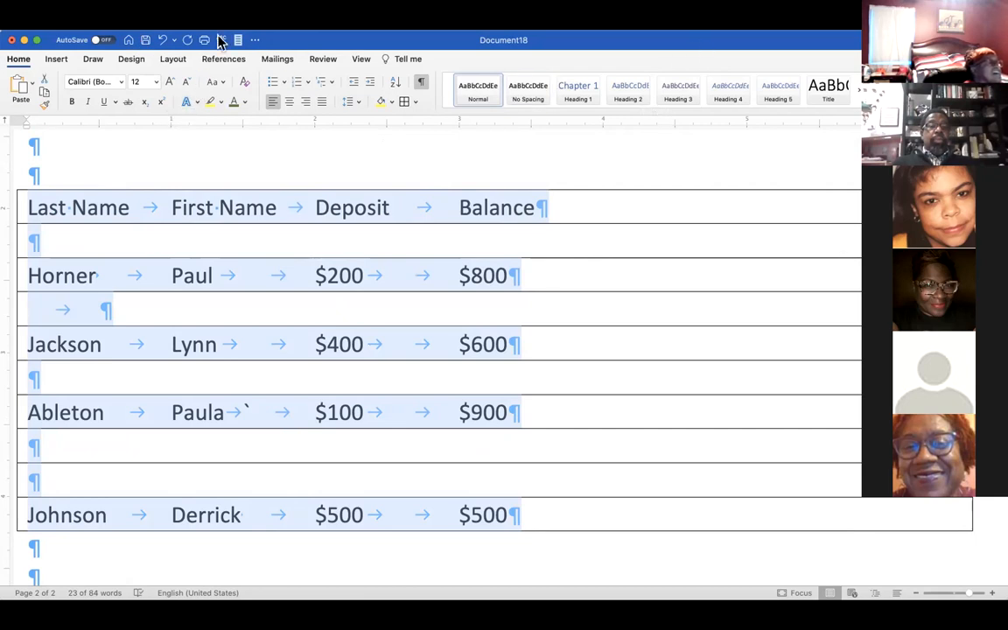
{"action": "left_click", "coordinate": [162, 40]}
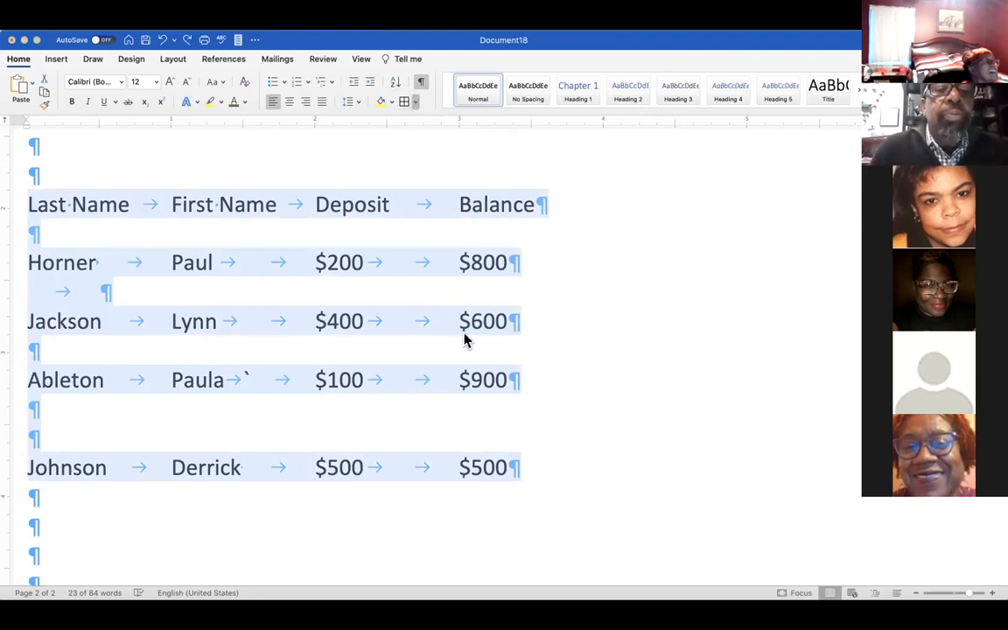
Choose a gold paragraph shading fill for the selected deposit list in the Borders and Shading settings
{"action": "left_click", "coordinate": [439, 371]}
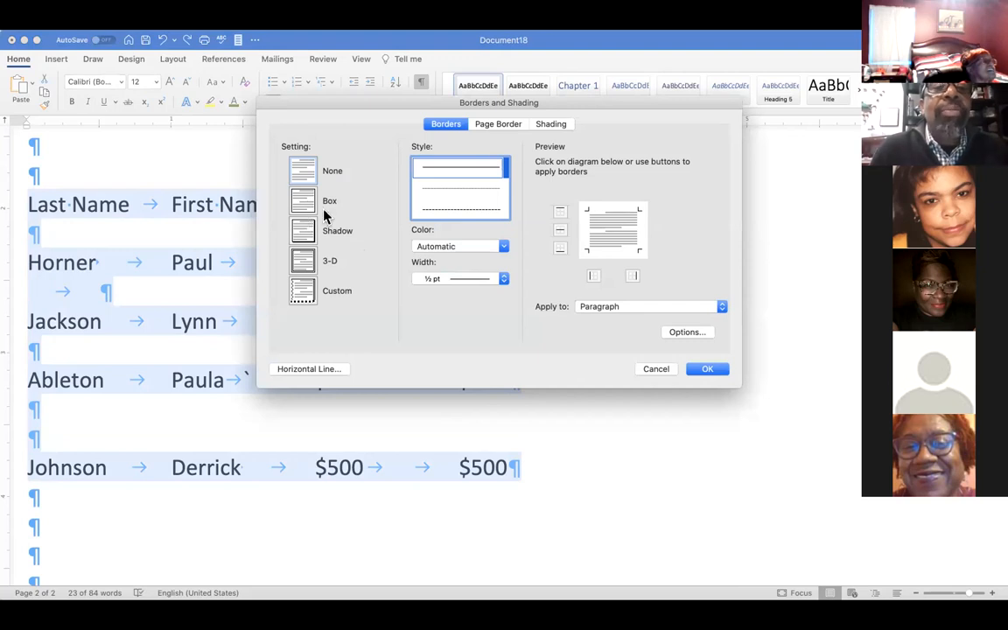
{"action": "left_click", "coordinate": [501, 127]}
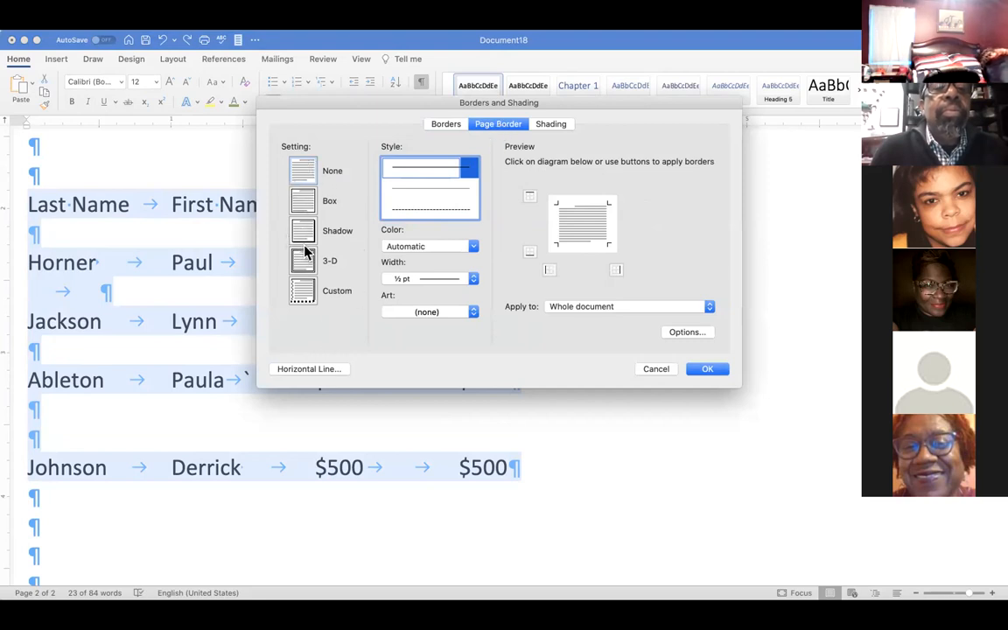
{"action": "left_click", "coordinate": [551, 129]}
{"action": "left_click", "coordinate": [346, 161]}
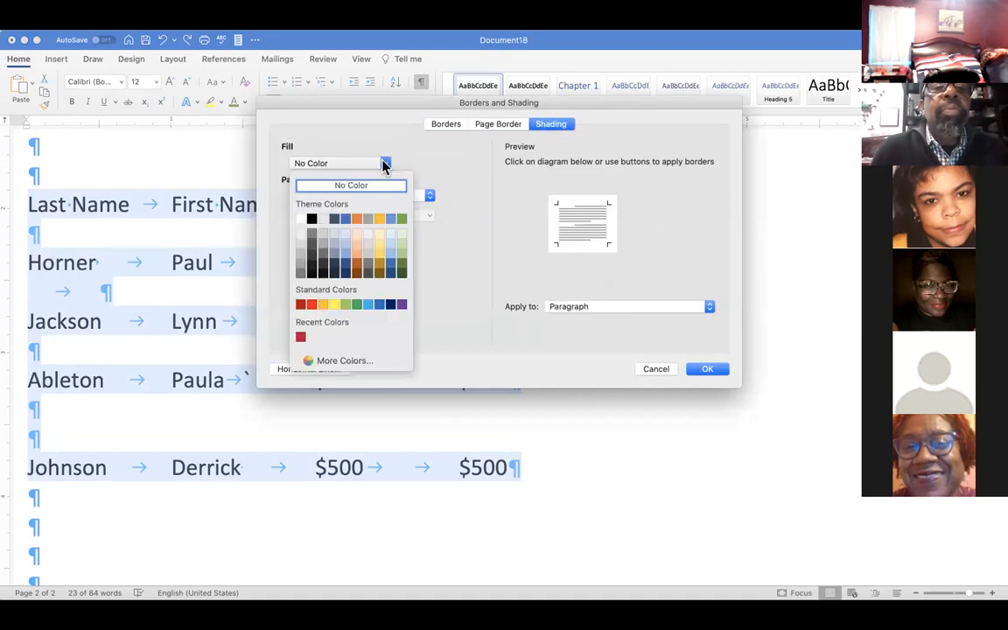
{"action": "left_click", "coordinate": [380, 219]}
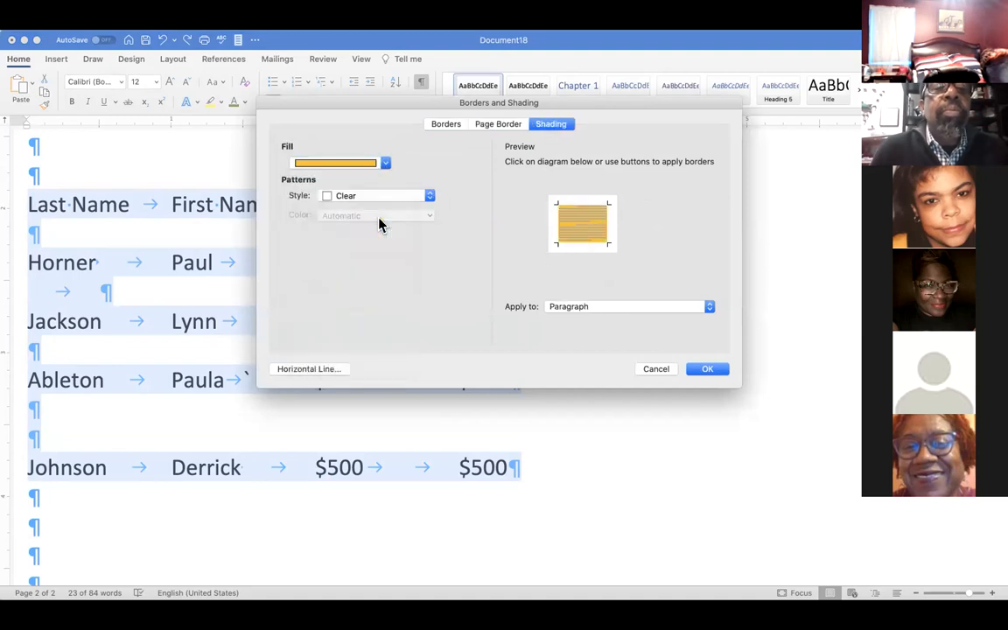
Choose a shadow page border, limit it to "This section", and try changing its bottom edge
{"action": "left_click", "coordinate": [498, 125]}
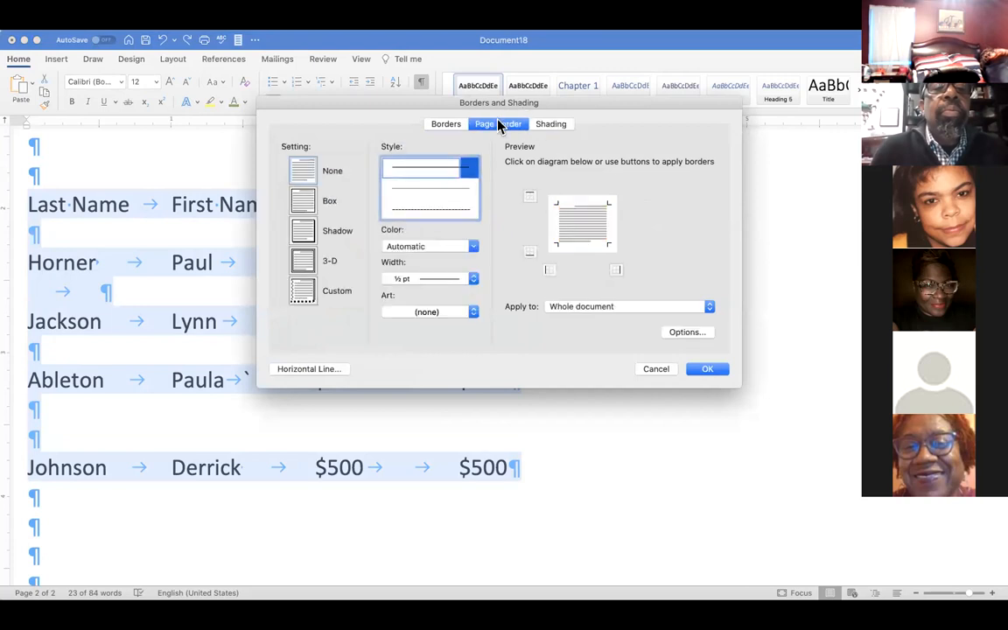
{"action": "left_click", "coordinate": [303, 229]}
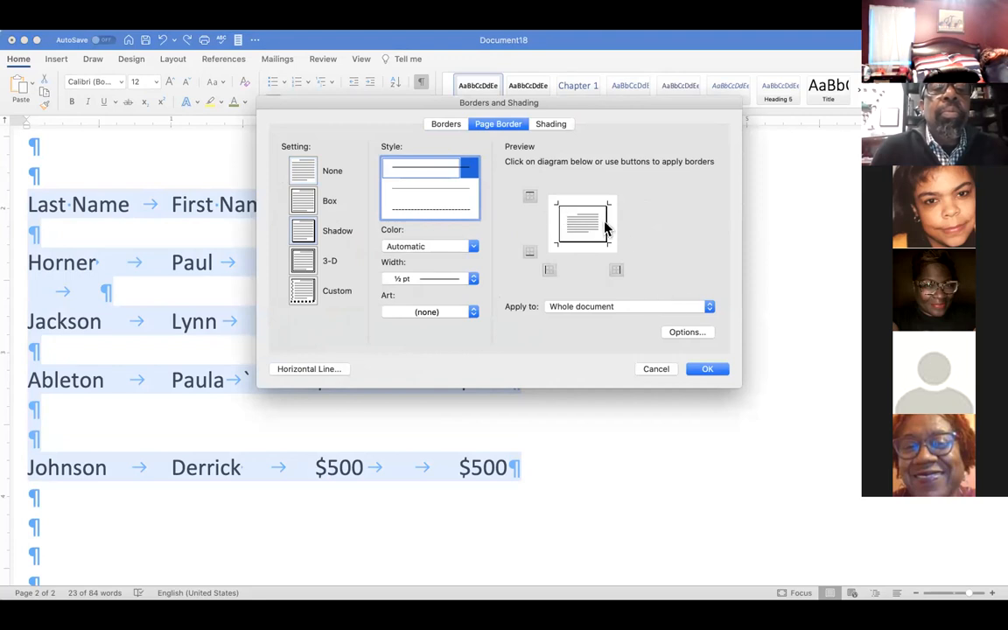
{"action": "left_click", "coordinate": [708, 307]}
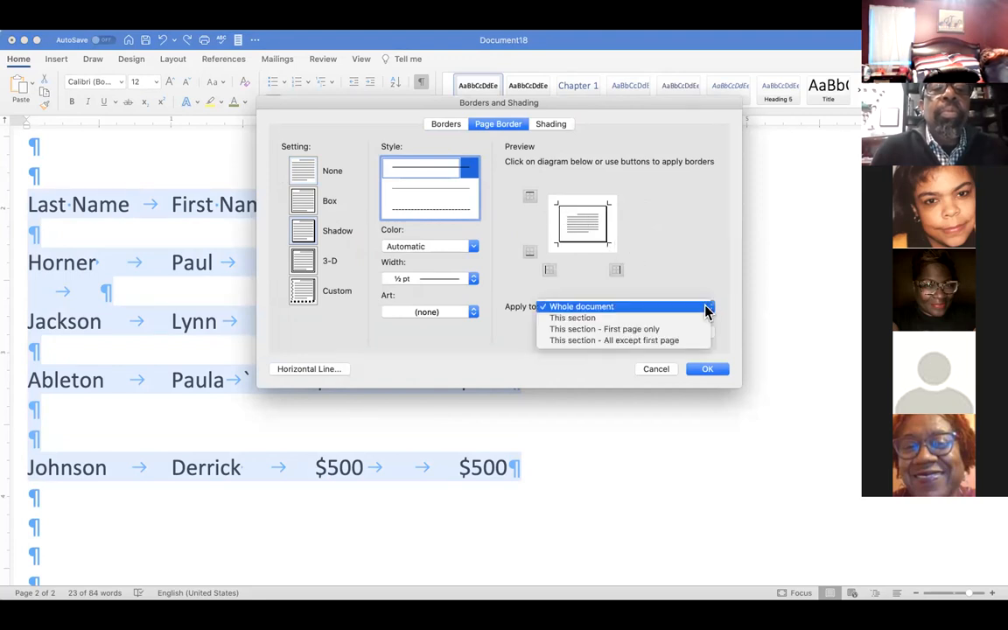
{"action": "left_click", "coordinate": [672, 318]}
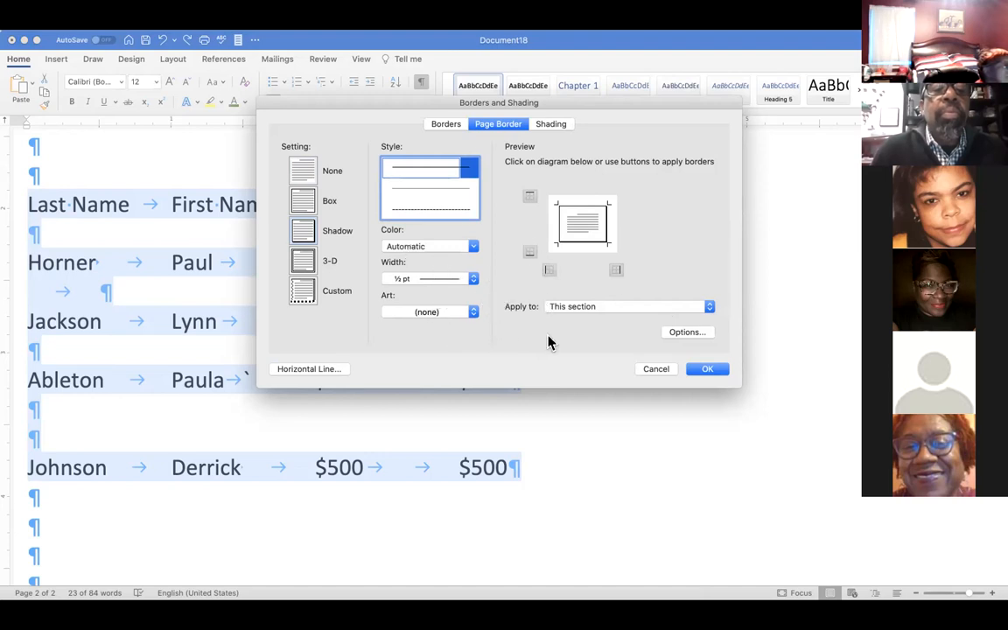
{"action": "left_click", "coordinate": [528, 254]}
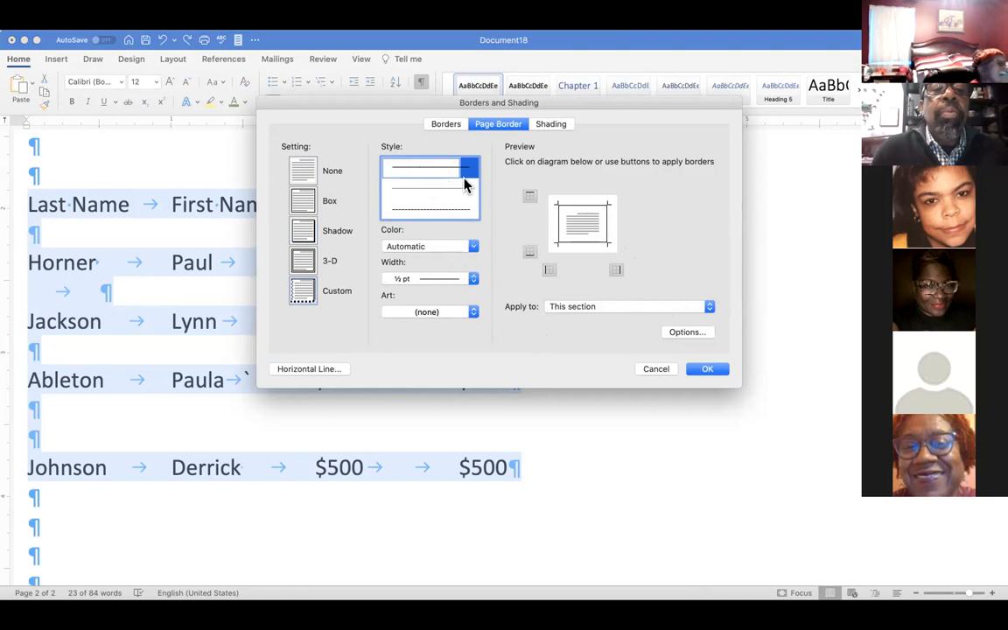
{"action": "left_click", "coordinate": [302, 230]}
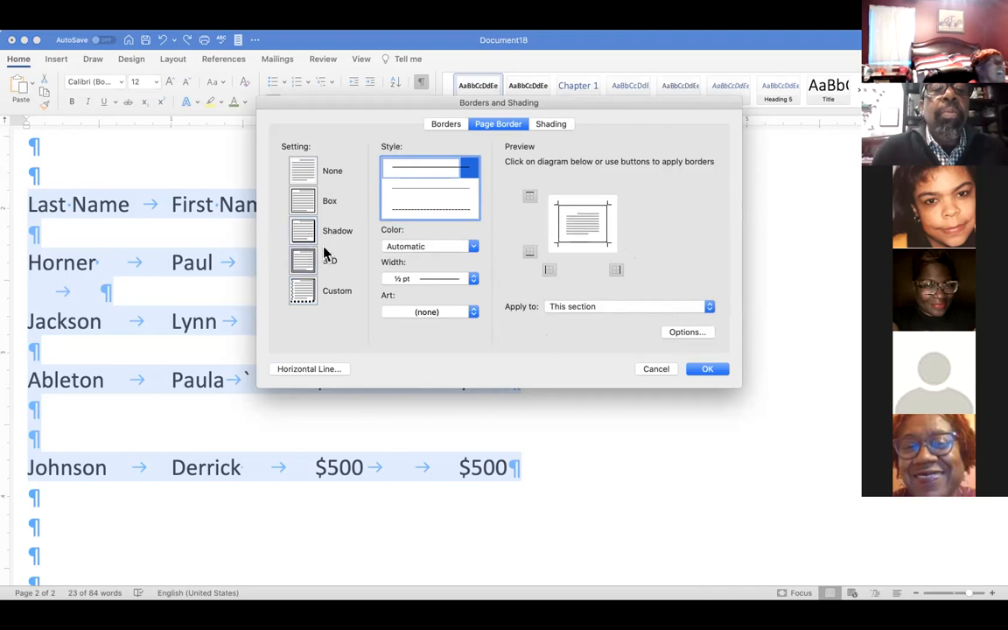
Set the paragraph border color to black, review the line widths, and apply the border and shading settings to the deposit list
{"action": "left_click", "coordinate": [446, 124]}
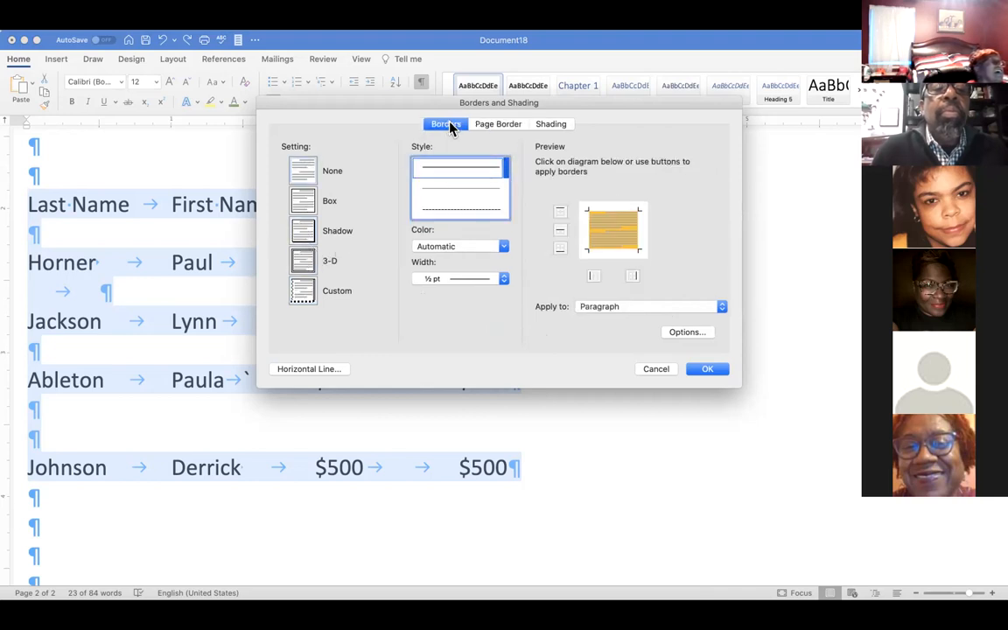
{"action": "left_click", "coordinate": [502, 248]}
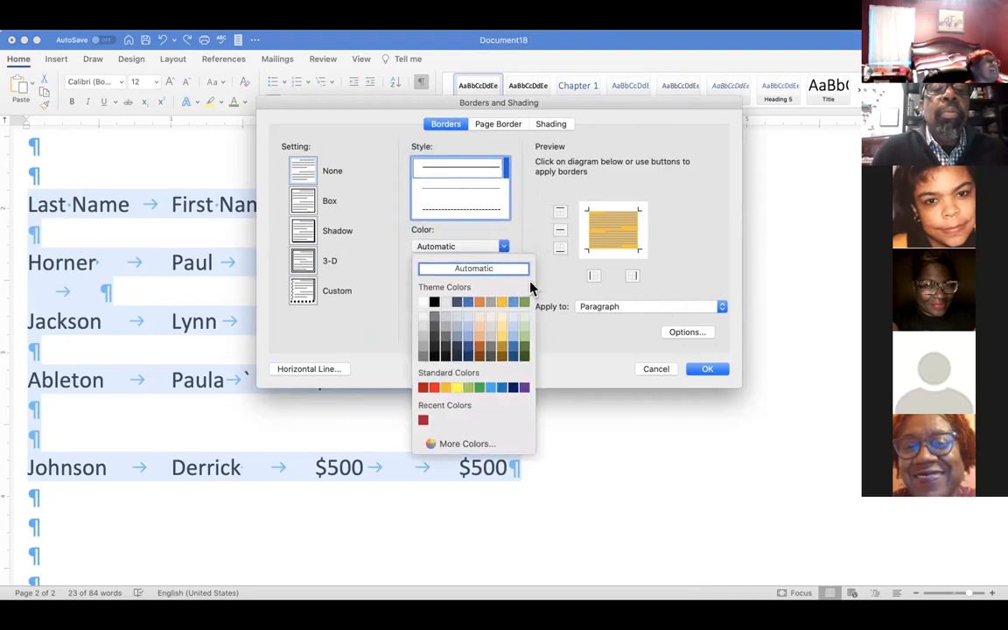
{"action": "left_click", "coordinate": [433, 303]}
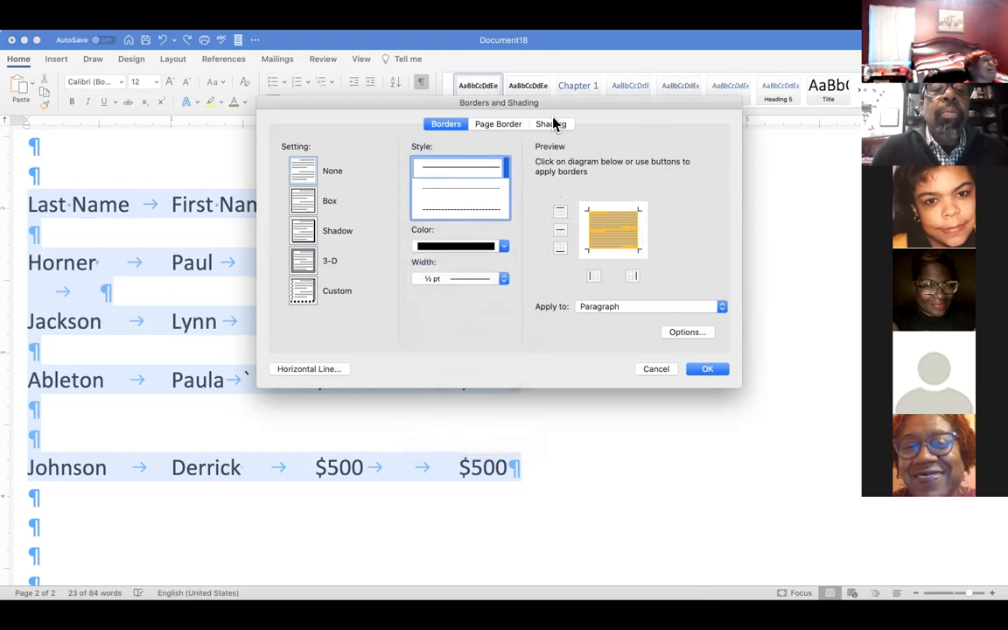
{"action": "left_click", "coordinate": [502, 278]}
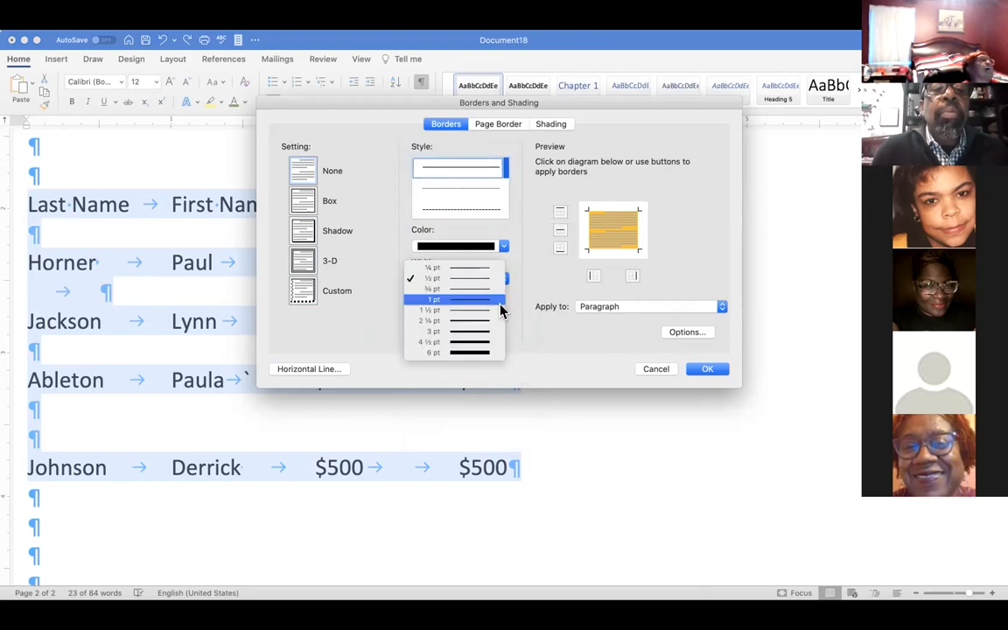
{"action": "left_click", "coordinate": [526, 248]}
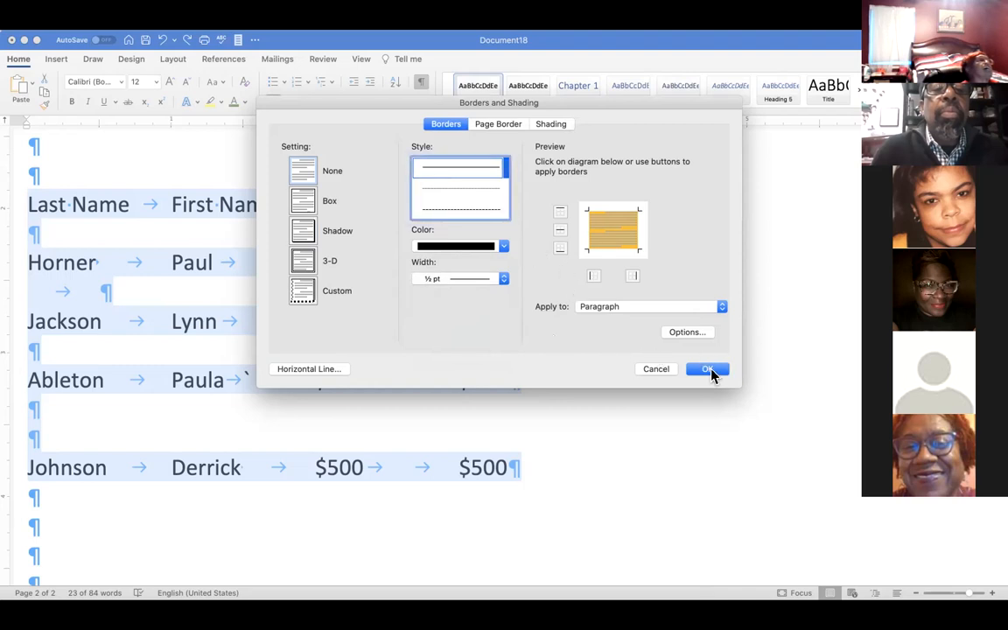
{"action": "left_click", "coordinate": [710, 370]}
{"action": "left_click", "coordinate": [523, 500]}
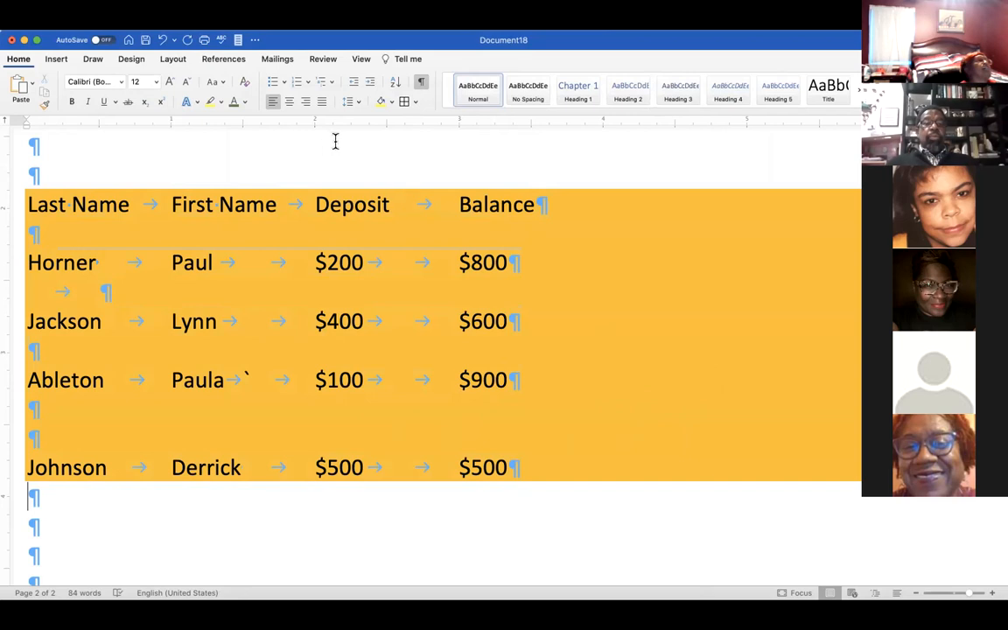
Repeat the gold shading on the blank line below the deposit list, and undo both shadings
{"action": "left_click", "coordinate": [184, 41]}
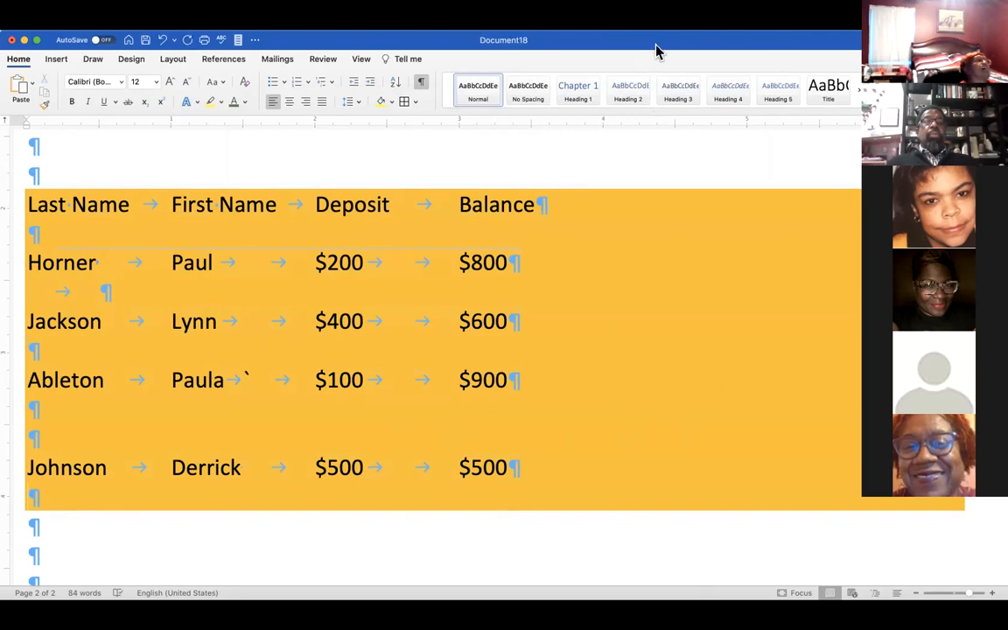
{"action": "left_click", "coordinate": [163, 41]}
{"action": "left_click", "coordinate": [163, 41]}
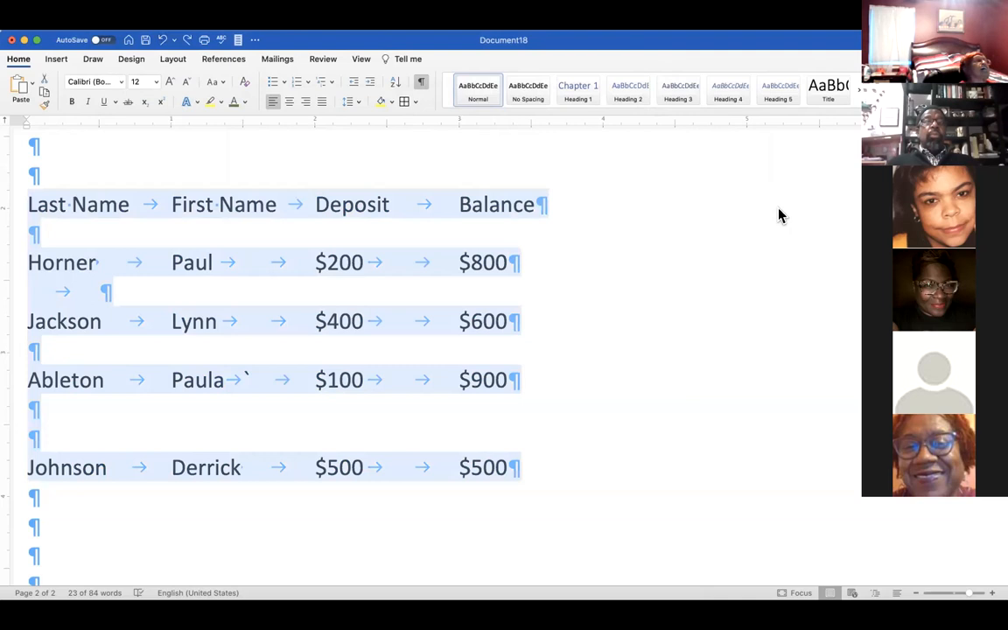
Try drawing a table cell about 0.96" wide and 0.27" high at the start of the list's header line, and undo it
{"action": "left_click", "coordinate": [779, 214]}
{"action": "left_click_drag", "start_coordinate": [27, 195], "coordinate": [626, 535]}
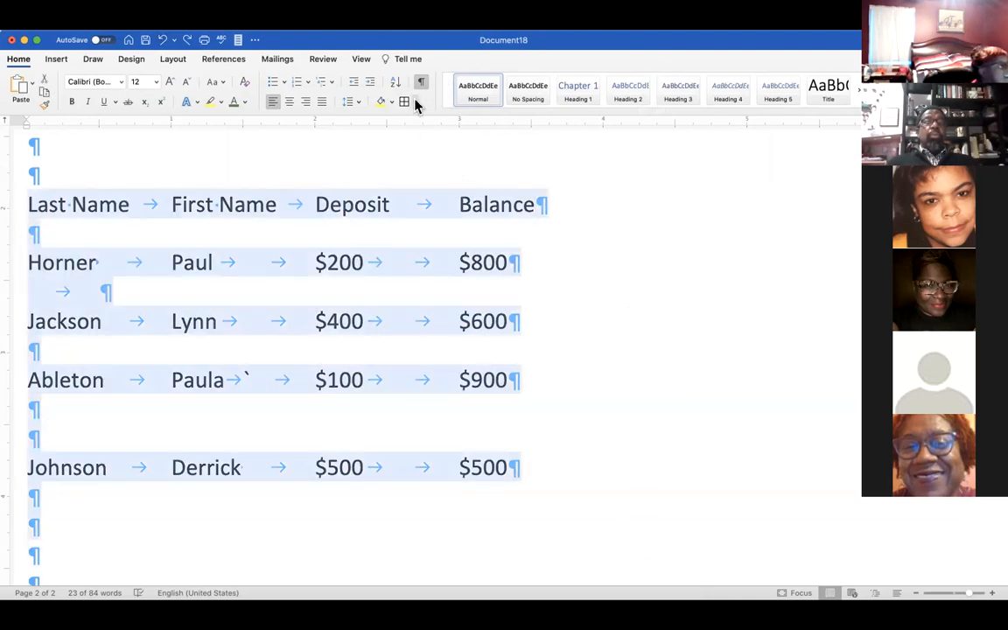
{"action": "left_click", "coordinate": [478, 340]}
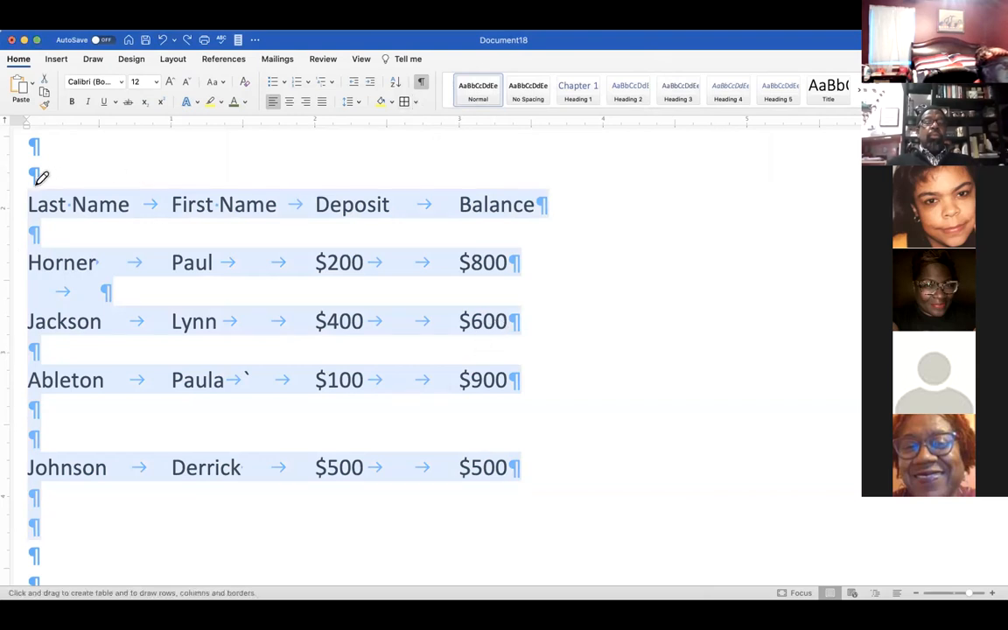
{"action": "mouse_move", "coordinate": [27, 191]}
{"action": "left_mouse_down"}
{"action": "mouse_move", "coordinate": [63, 230]}
{"action": "mouse_move", "coordinate": [166, 229]}
{"action": "left_mouse_up"}
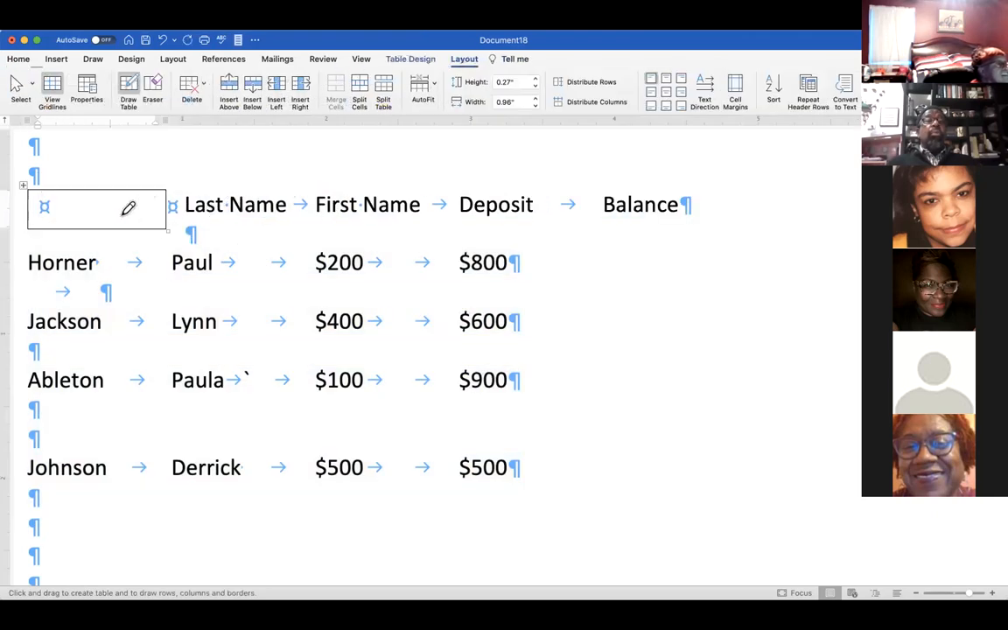
{"action": "type", "text": "LAR"}
{"action": "key", "text": "BackSpace"}
{"action": "key", "text": "BackSpace"}
{"action": "key", "text": "BackSpace"}
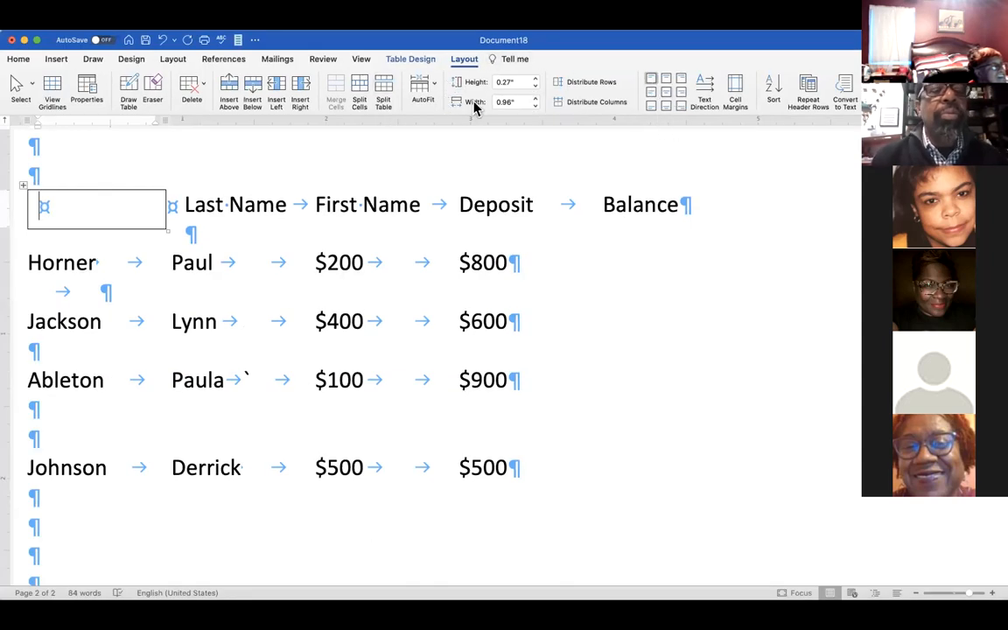
{"action": "type", "text": "LAR"}
{"action": "left_click", "coordinate": [161, 40]}
{"action": "left_click", "coordinate": [161, 41]}
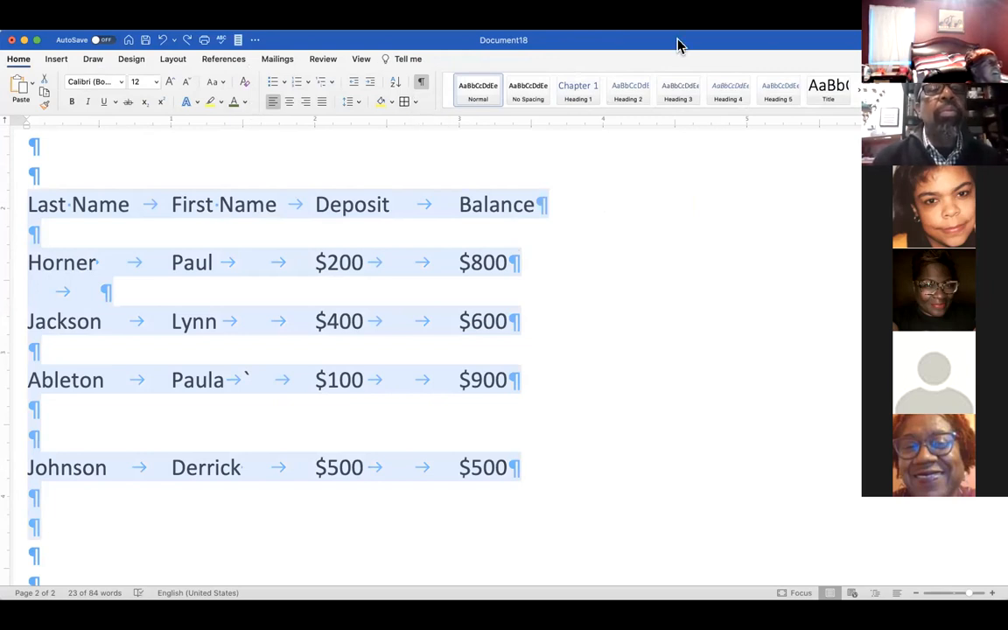
Review the sort options for the Greek-letter list at the start of the document, without applying a sort
{"action": "left_click", "coordinate": [575, 182]}
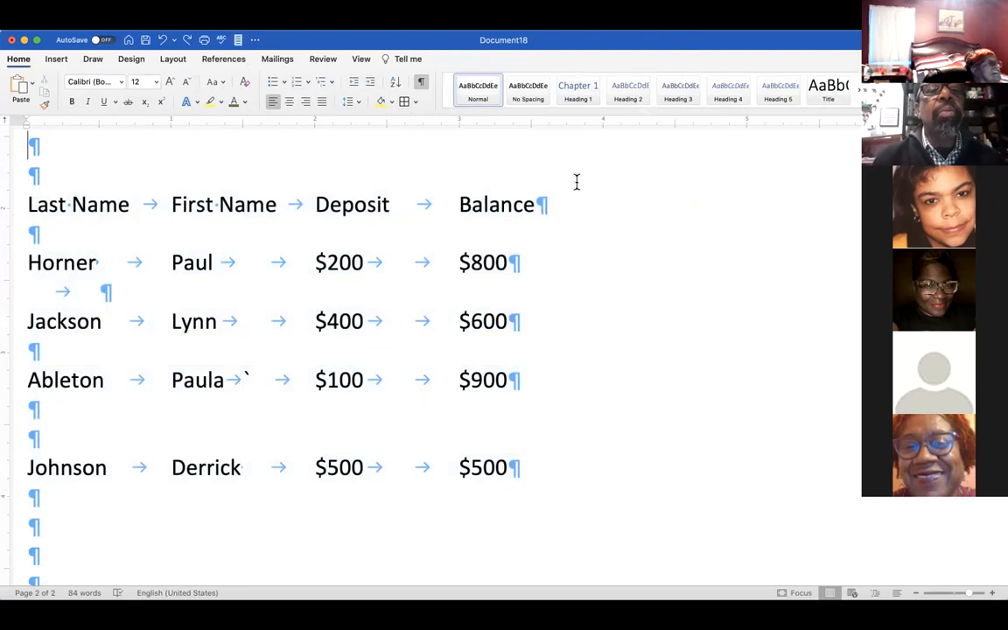
{"action": "scroll", "coordinate": [576, 182], "scroll_direction": "up", "scroll_amount": 1}
{"action": "key", "text": "Up"}
{"action": "key", "text": "Up"}
{"action": "key", "text": "Up"}
{"action": "key", "text": "Up"}
{"action": "key", "text": "Up"}
{"action": "key", "text": "Up"}
{"action": "key", "text": "Up"}
{"action": "key", "text": "Up"}
{"action": "key", "text": "Up"}
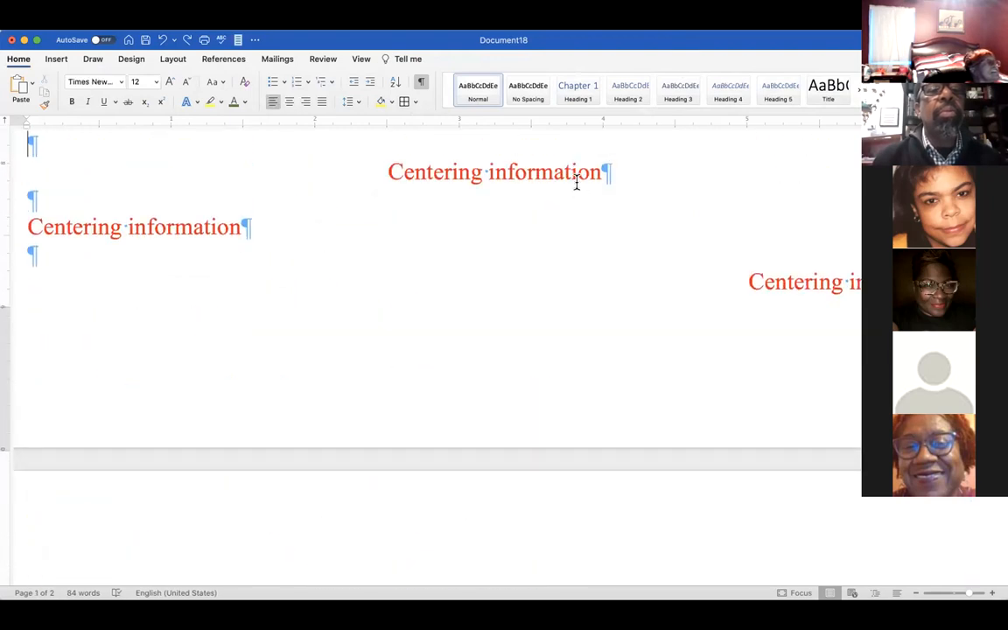
{"action": "key", "text": "Up"}
{"action": "key", "text": "Up"}
{"action": "key", "text": "Up"}
{"action": "key", "text": "Up"}
{"action": "key", "text": "Up"}
{"action": "key", "text": "Up"}
{"action": "key", "text": "Up"}
{"action": "key", "text": "Up"}
{"action": "key", "text": "Up"}
{"action": "key", "text": "Up"}
{"action": "key", "text": "Up"}
{"action": "key", "text": "Up"}
{"action": "key", "text": "Up"}
{"action": "key", "text": "Up"}
{"action": "key", "text": "Up"}
{"action": "key", "text": "Up"}
{"action": "key", "text": "Up"}
{"action": "key", "text": "Up"}
{"action": "key", "text": "Up"}
{"action": "key", "text": "Up"}
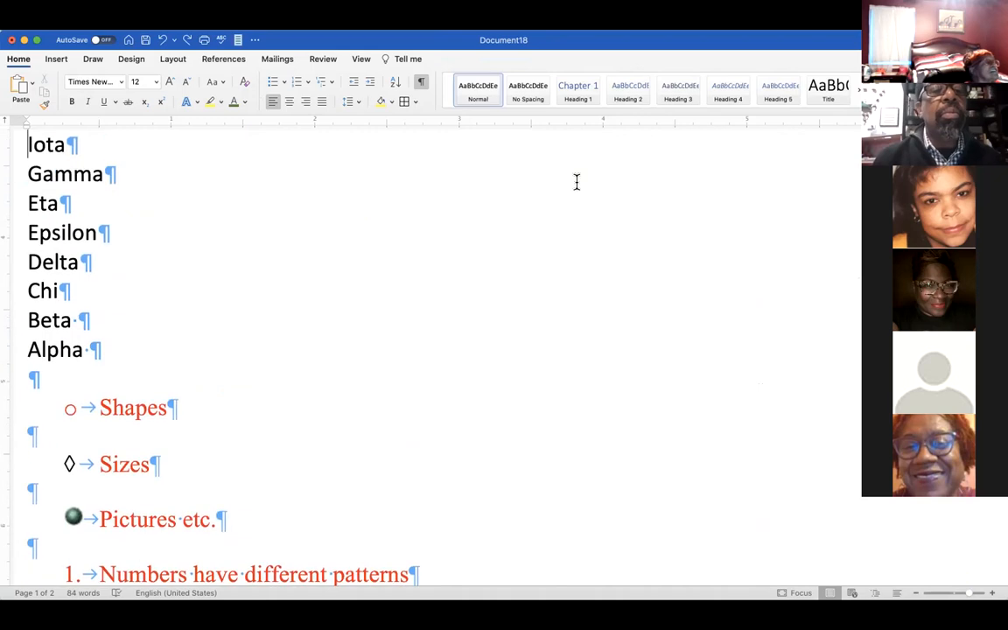
{"action": "key", "text": "Up"}
{"action": "key", "text": "Up"}
{"action": "key", "text": "Up"}
{"action": "key", "text": "Up"}
{"action": "key", "text": "Up"}
{"action": "key", "text": "Up"}
{"action": "key", "text": "Up"}
{"action": "key", "text": "Up"}
{"action": "key", "text": "Up"}
{"action": "key", "text": "Up"}
{"action": "key", "text": "Up"}
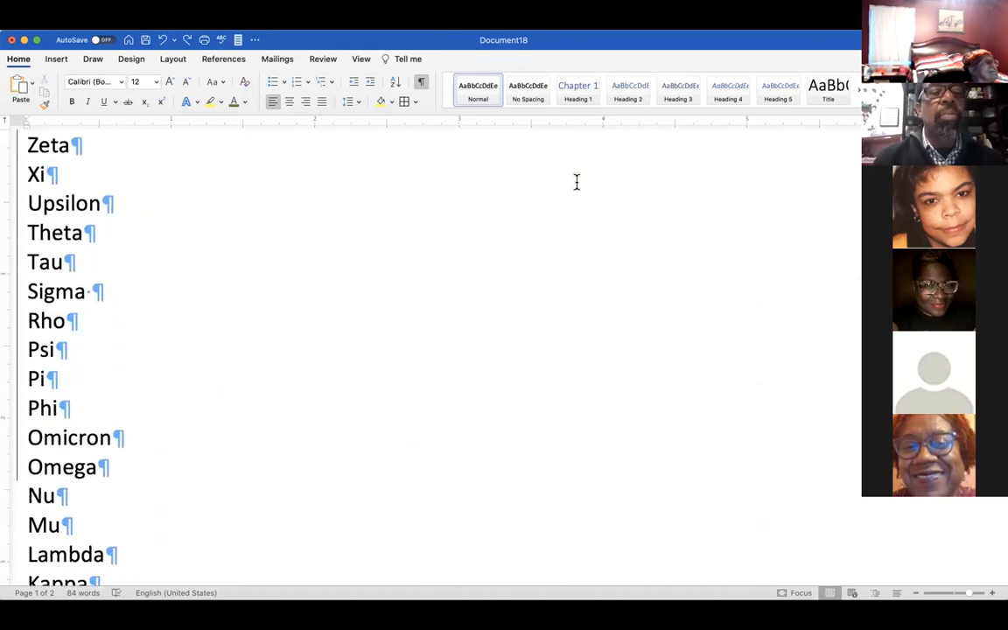
{"action": "left_click", "coordinate": [396, 84]}
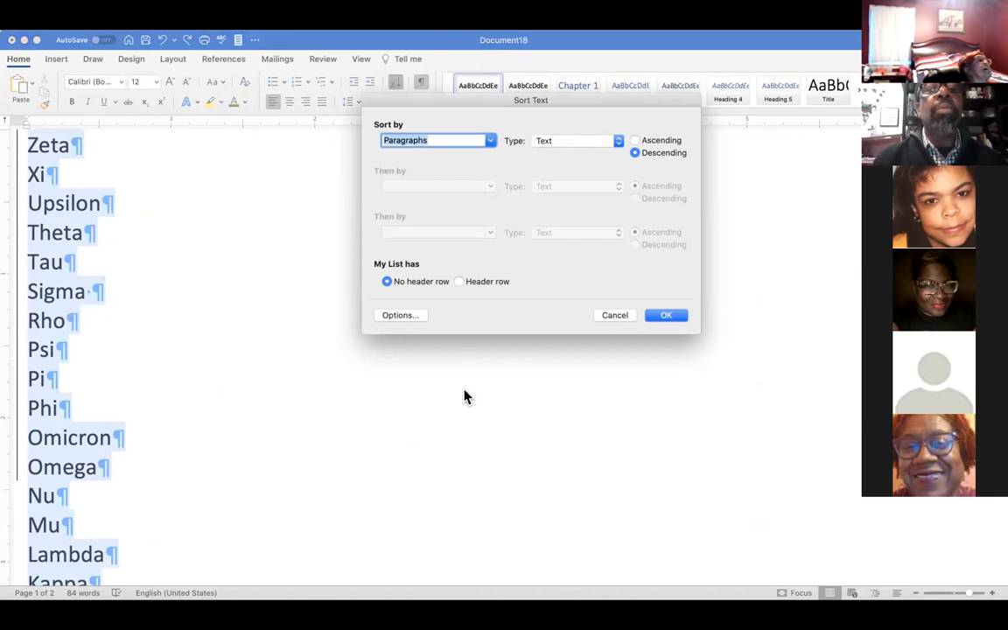
{"action": "left_click", "coordinate": [614, 315]}
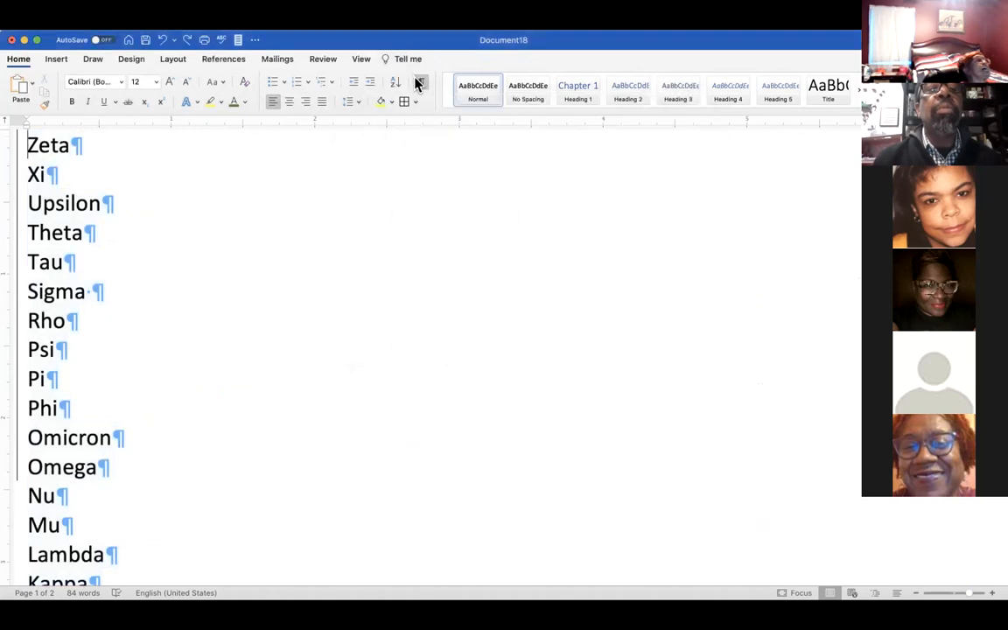
Undo the pasting of the deposit list on page 2 and redo it
{"action": "left_click", "coordinate": [162, 40]}
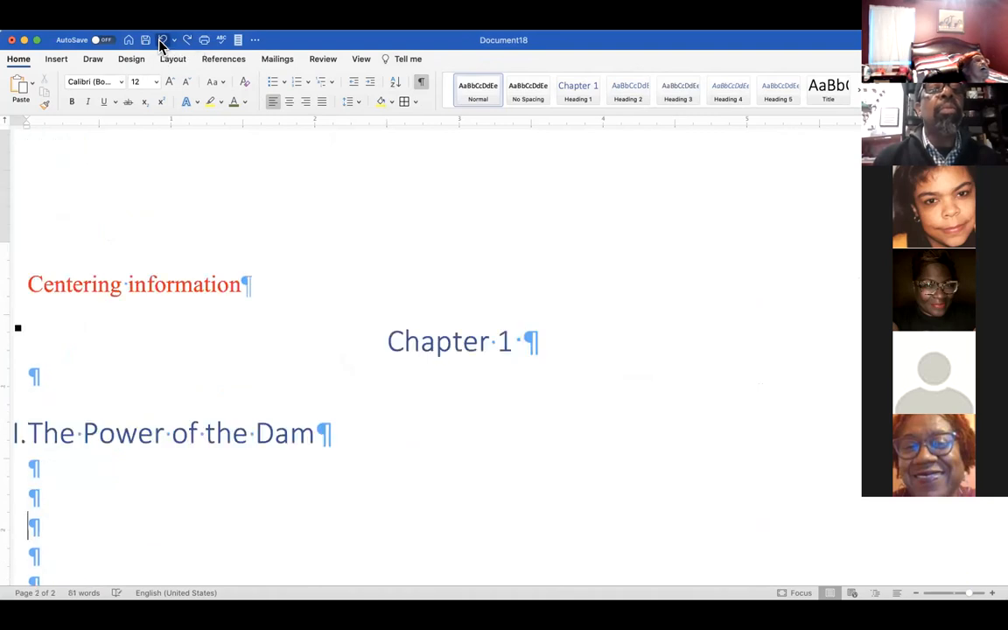
{"action": "left_click", "coordinate": [184, 42]}
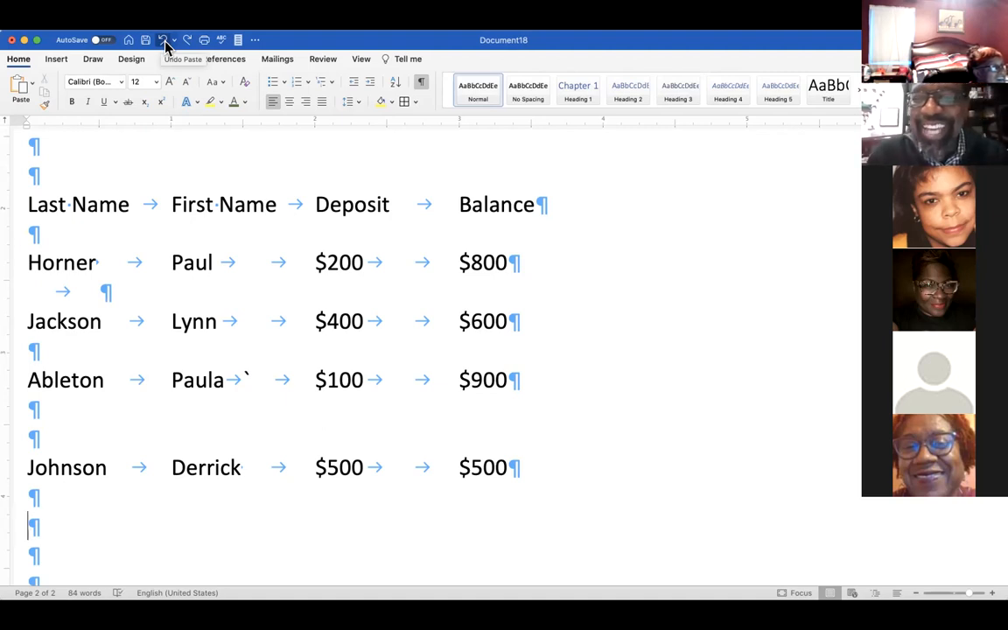
{"action": "left_click", "coordinate": [280, 145]}
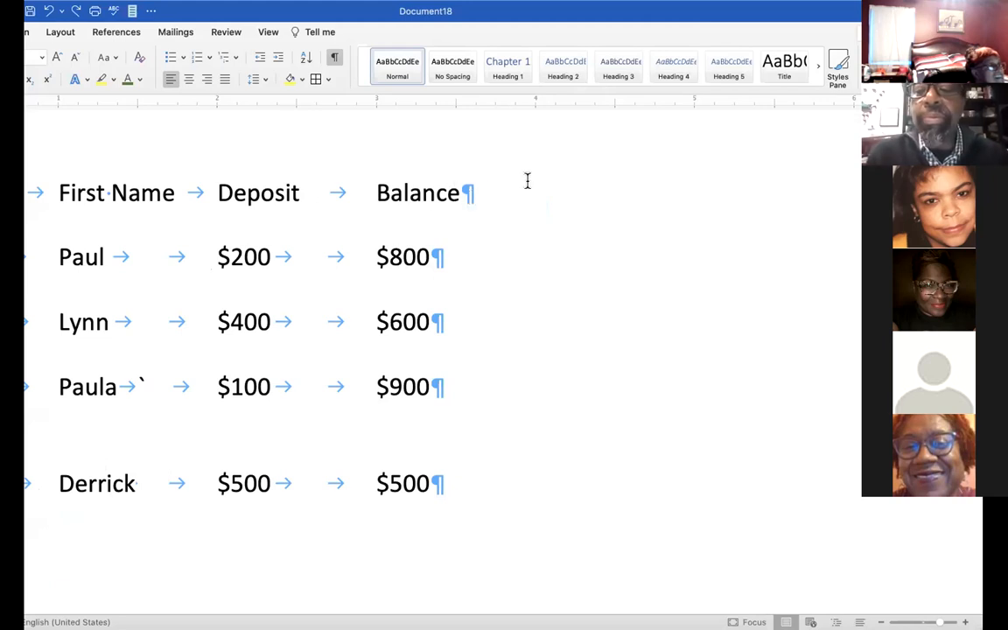
Try yellow and blue paragraph shading on the Gamma line of the Greek-letter list, and undo both shadings
{"action": "scroll", "coordinate": [525, 181], "scroll_direction": "up", "scroll_amount": 15}
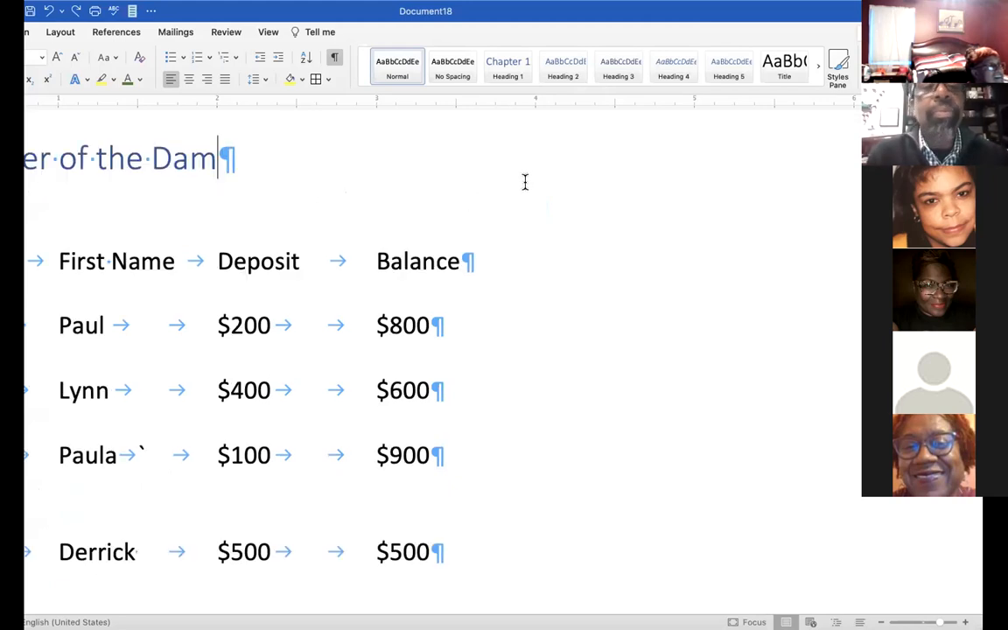
{"action": "scroll", "coordinate": [525, 181], "scroll_direction": "up", "scroll_amount": 10}
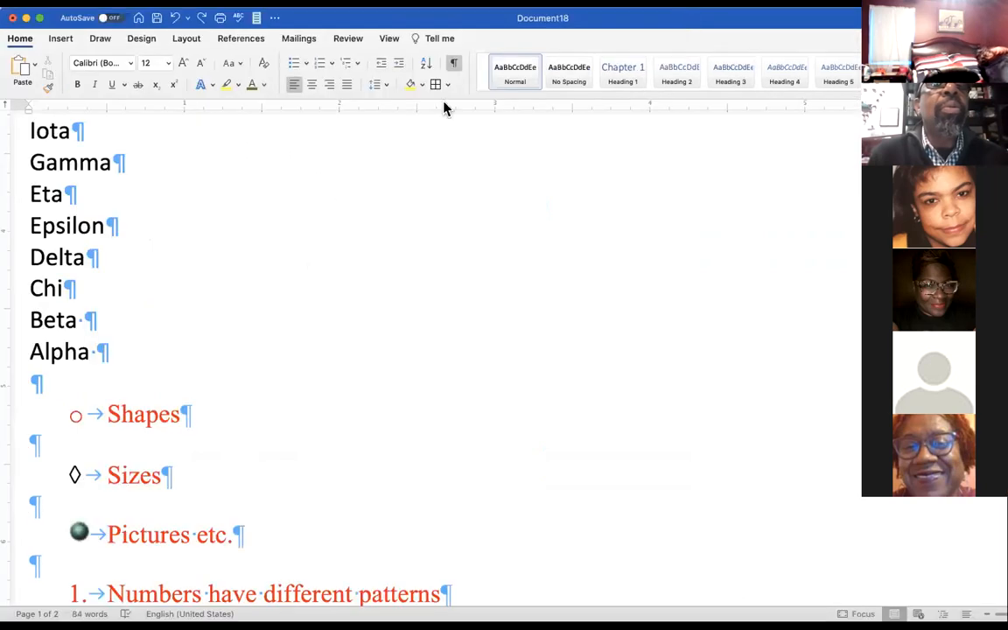
{"action": "triple_click", "coordinate": [52, 164]}
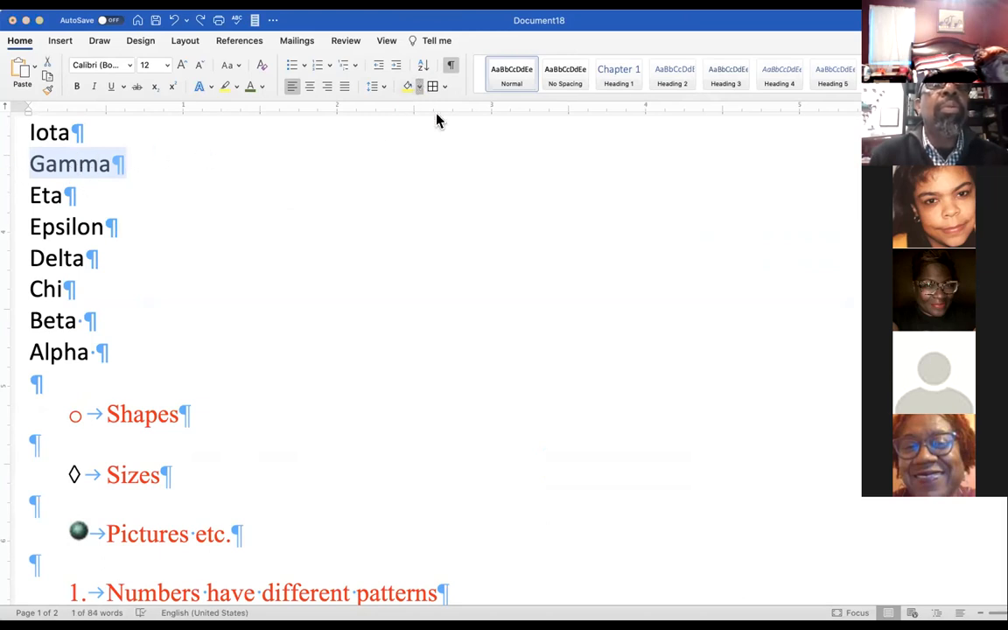
{"action": "left_click", "coordinate": [445, 235]}
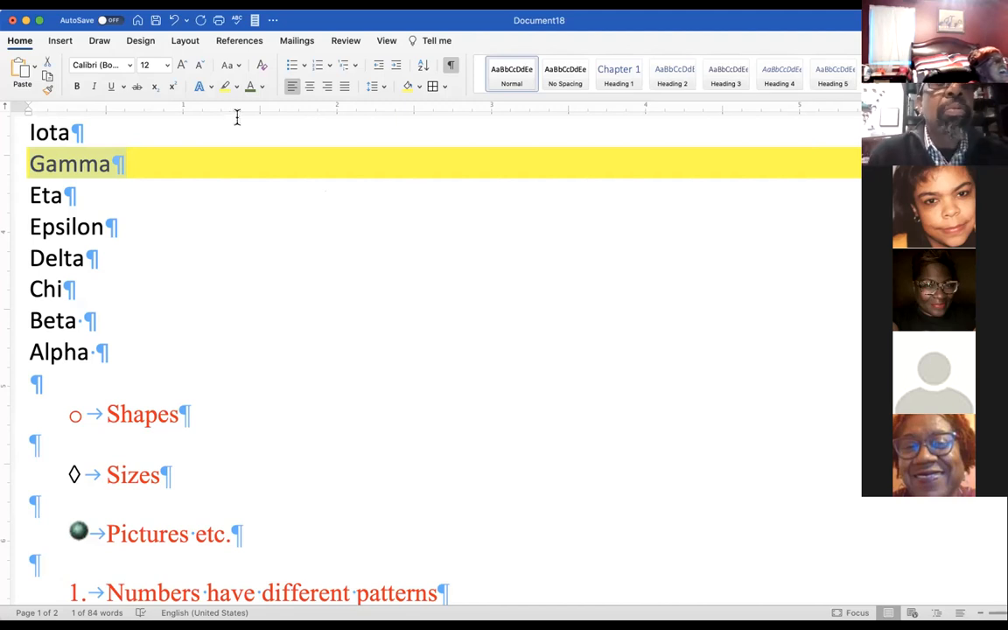
{"action": "left_click", "coordinate": [470, 184]}
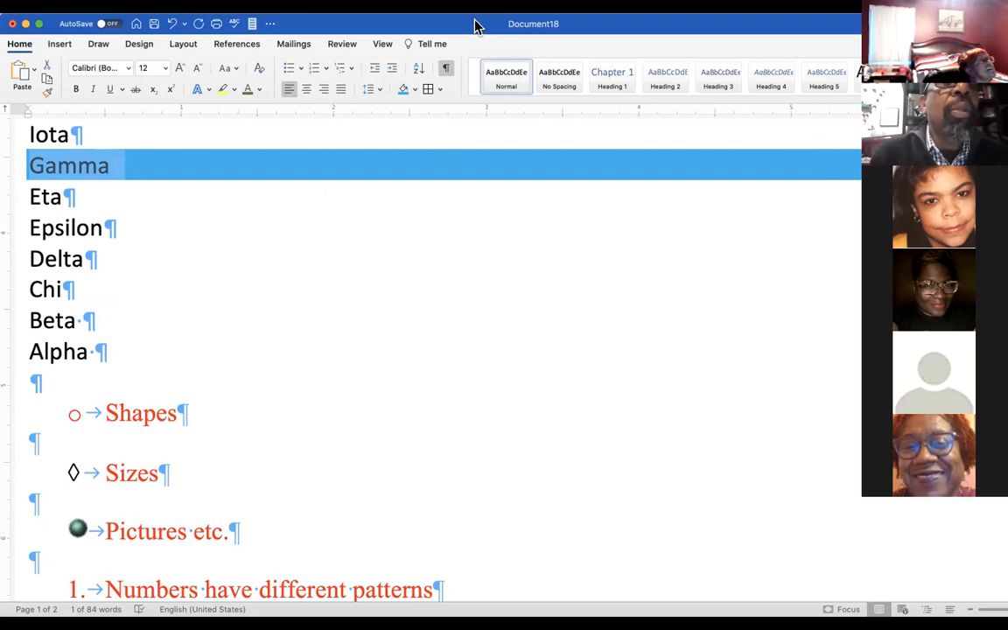
{"action": "left_click", "coordinate": [170, 26]}
{"action": "left_click", "coordinate": [169, 25]}
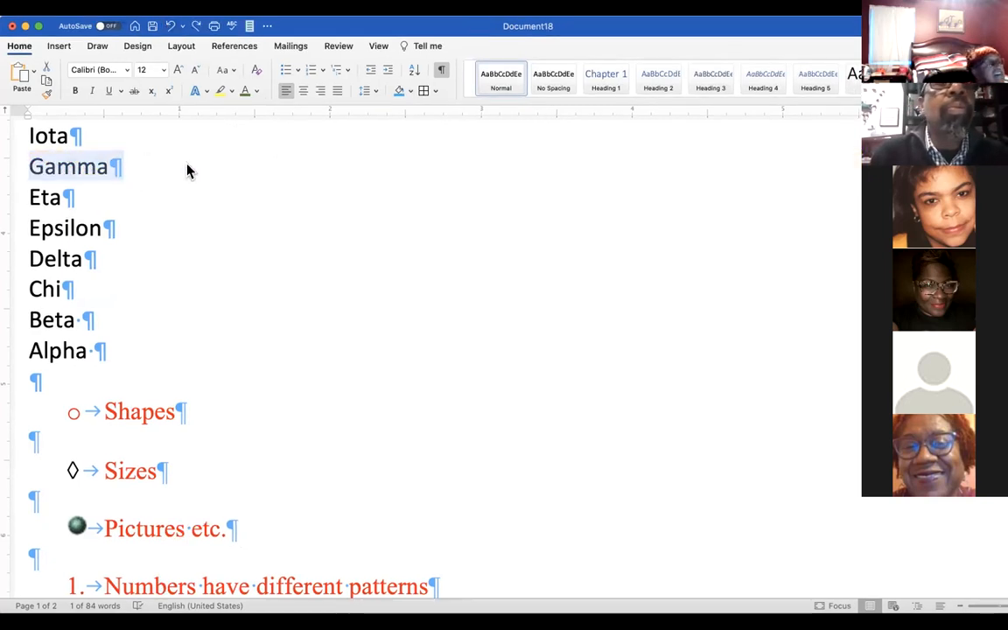
Try applying the yellow text highlight to the word "Gamma"
{"action": "left_click", "coordinate": [113, 165]}
{"action": "left_click_drag", "start_coordinate": [113, 165], "coordinate": [25, 166]}
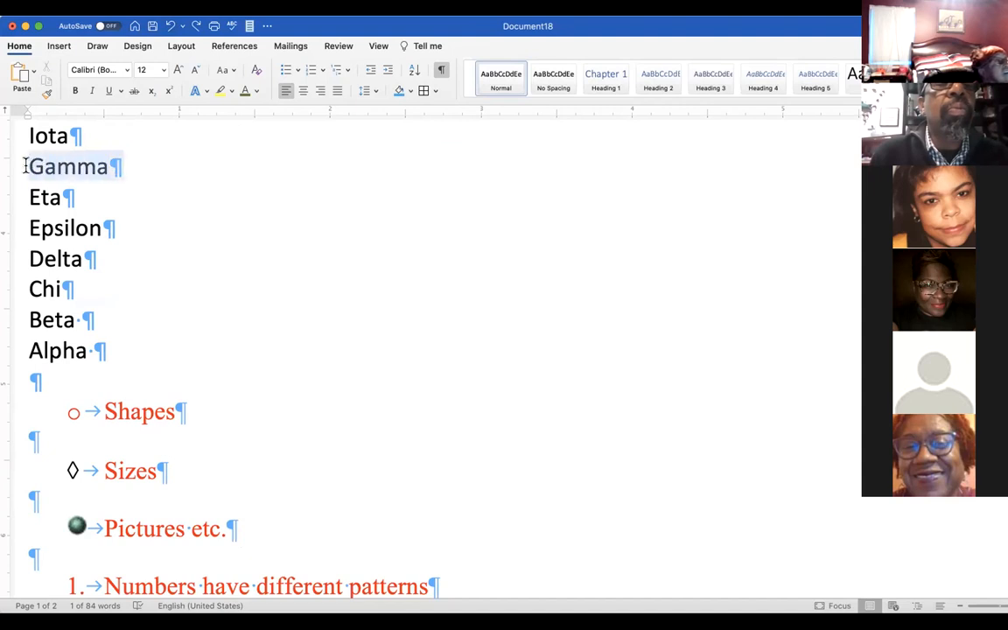
{"action": "left_click", "coordinate": [230, 89]}
{"action": "key", "text": "Left"}
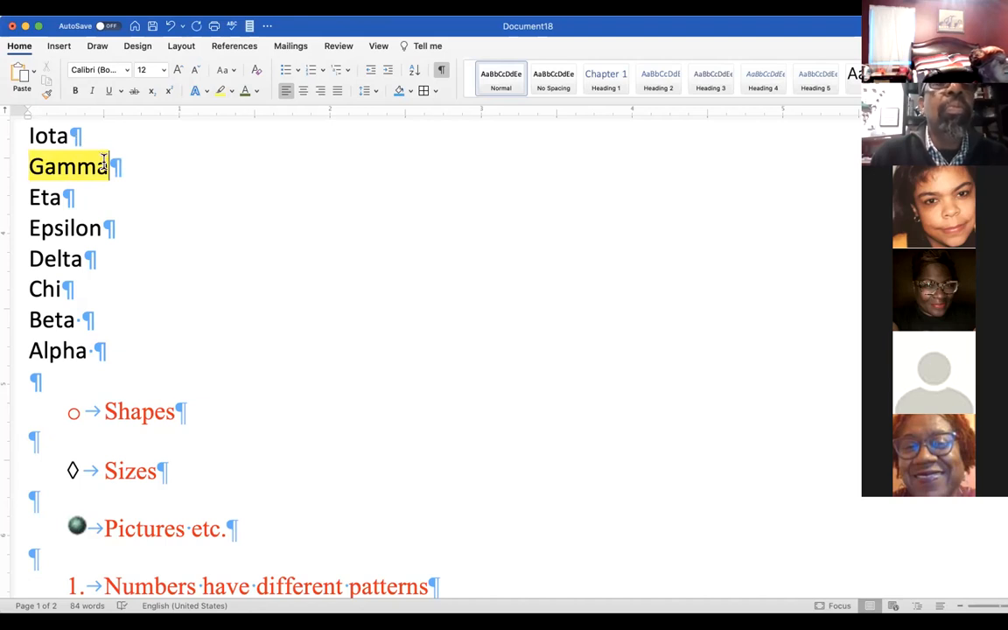
Apply yellow paragraph shading to the Gamma line and green paragraph shading to the Eta line
{"action": "left_click_drag", "start_coordinate": [104, 163], "coordinate": [22, 162]}
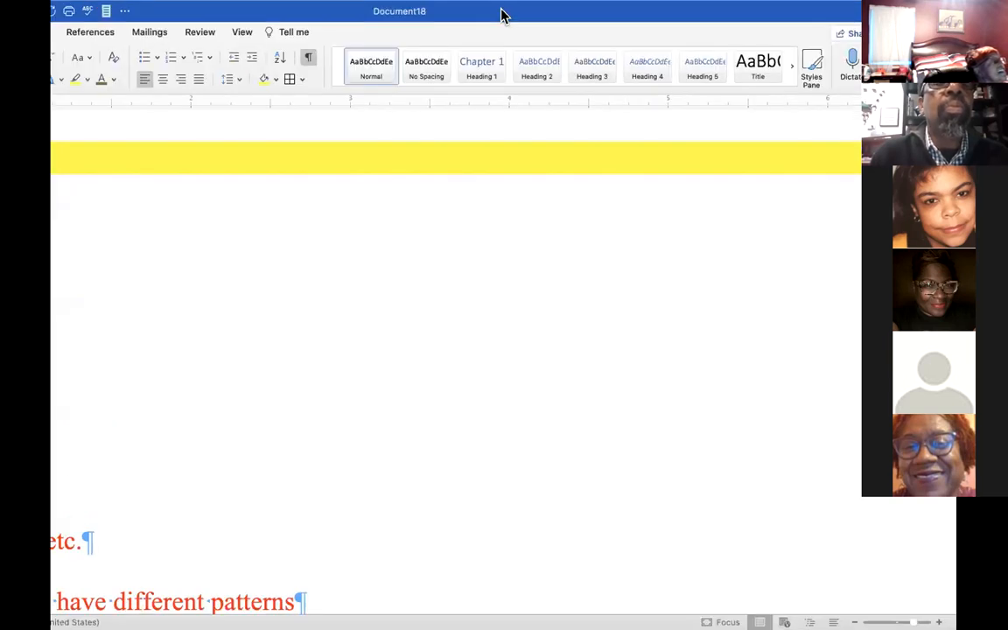
{"action": "left_click_drag", "start_coordinate": [26, 198], "coordinate": [134, 206]}
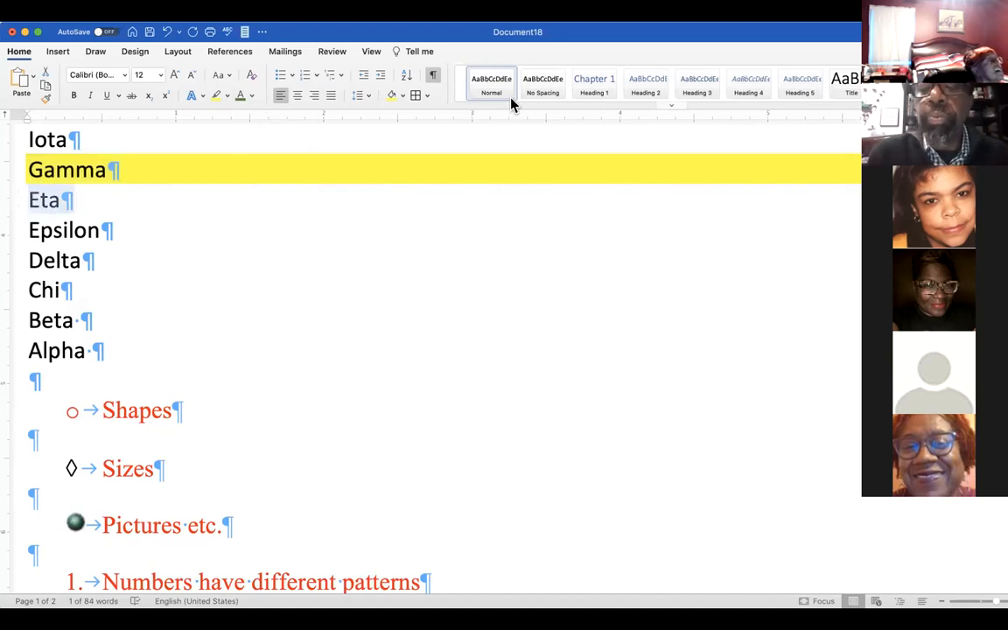
{"action": "left_click", "coordinate": [440, 239]}
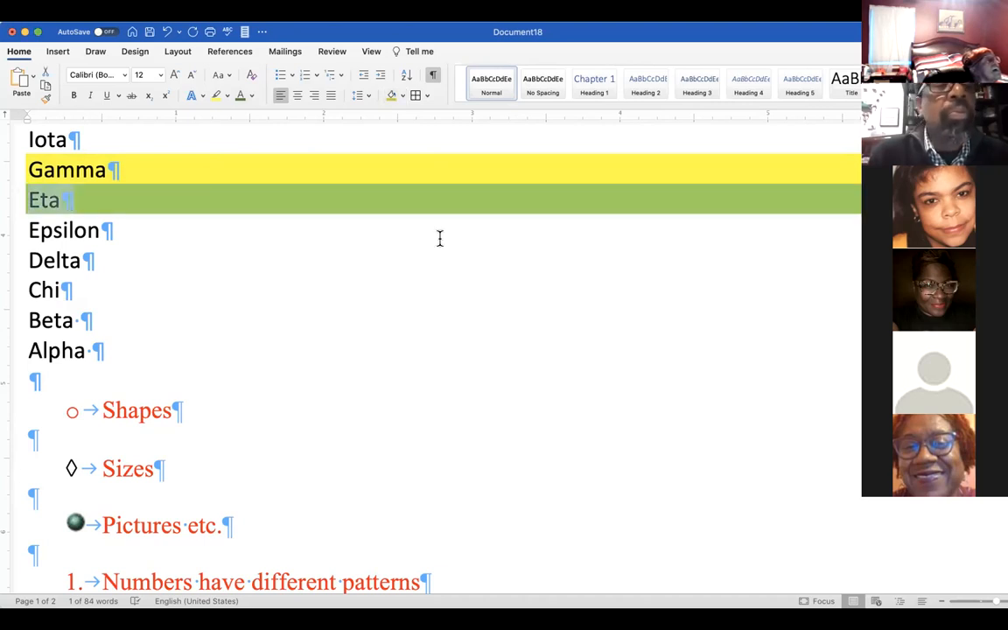
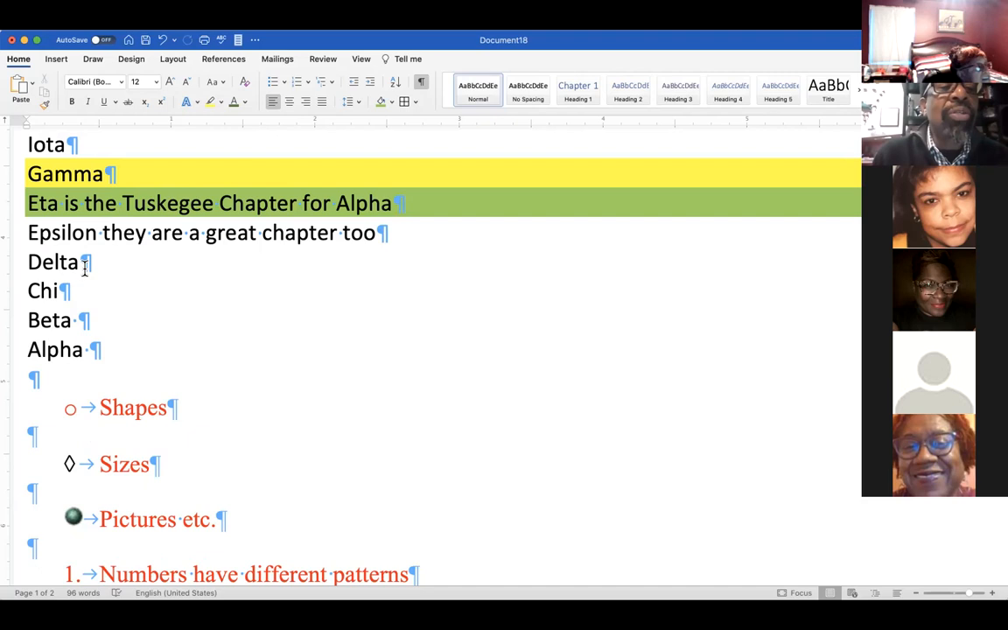
Highlight the word "Delta" in yellow and add the word "definitely" after it
{"action": "left_click_drag", "start_coordinate": [84, 268], "coordinate": [27, 263]}
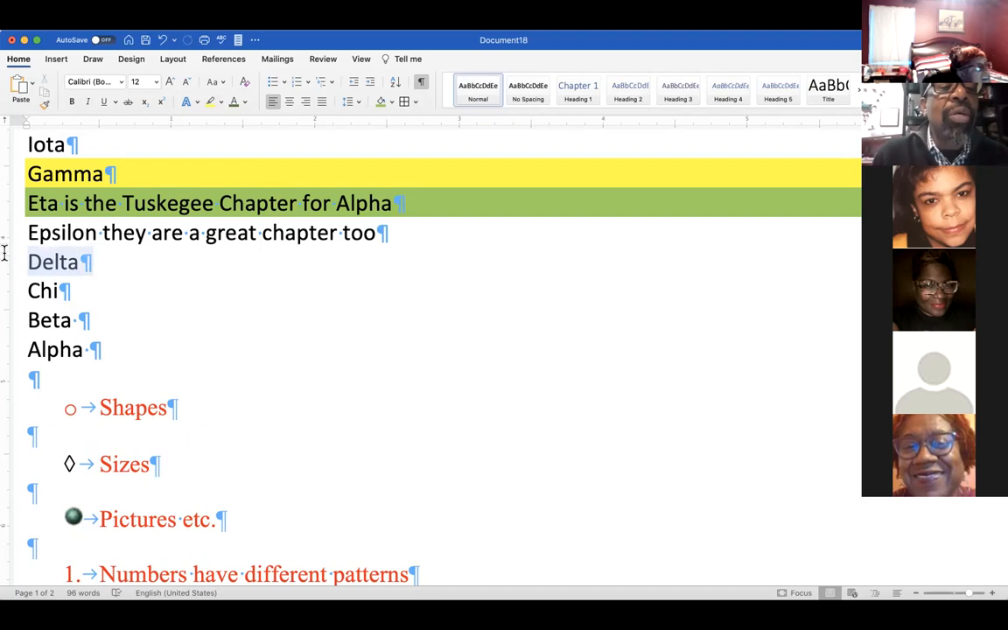
{"action": "left_click", "coordinate": [210, 102]}
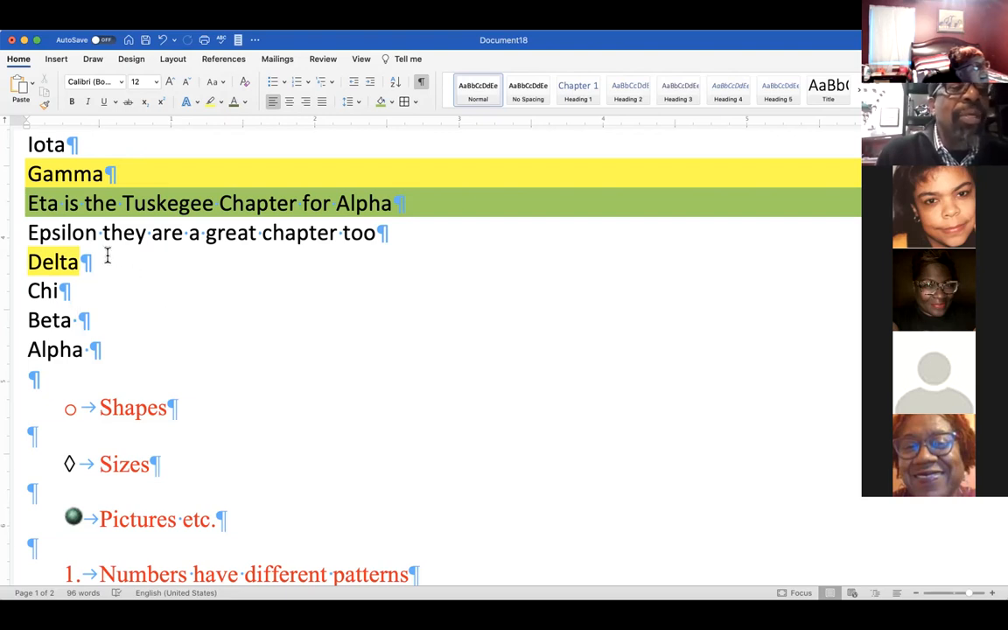
{"action": "type", "text": "defu"}
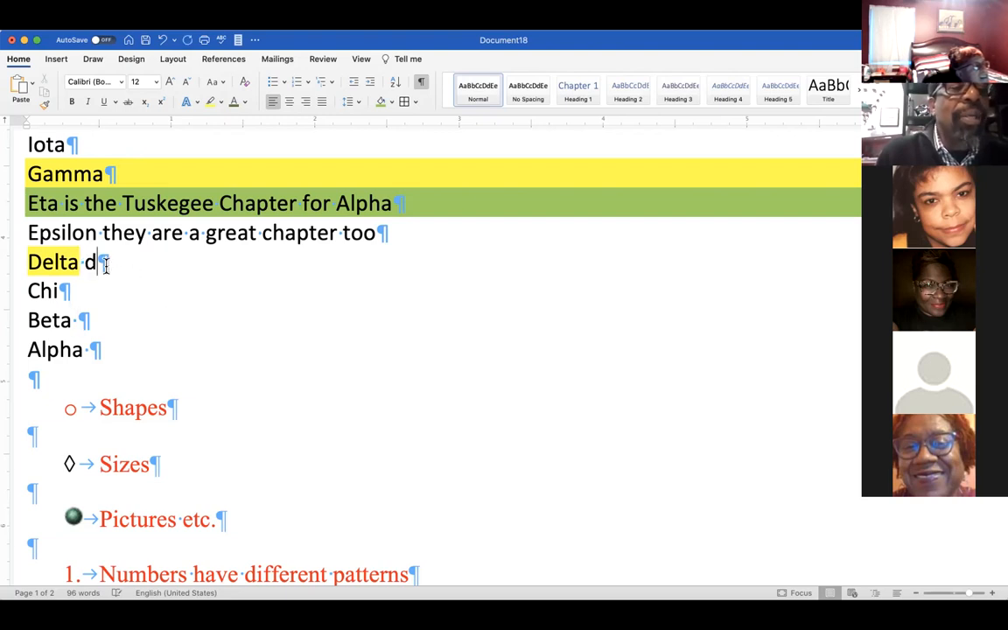
{"action": "key", "text": "BackSpace"}
{"action": "key", "text": "BackSpace"}
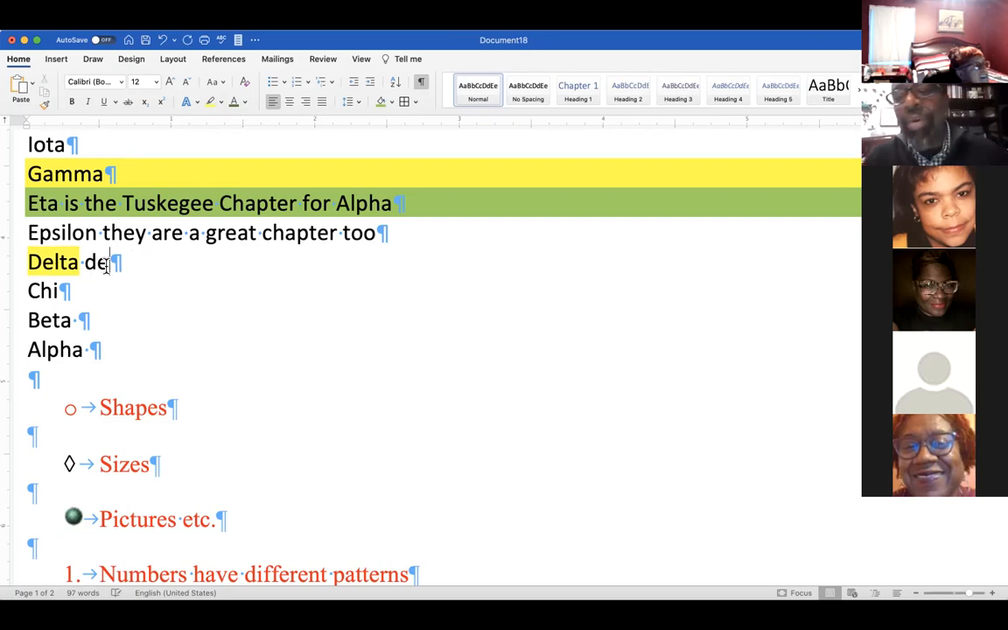
{"action": "type", "text": "fine"}
{"action": "key", "text": "BackSpace"}
{"action": "key", "text": "BackSpace"}
{"action": "type", "text": "nit"}
{"action": "key", "text": "BackSpace"}
{"action": "type", "text": "itely"}
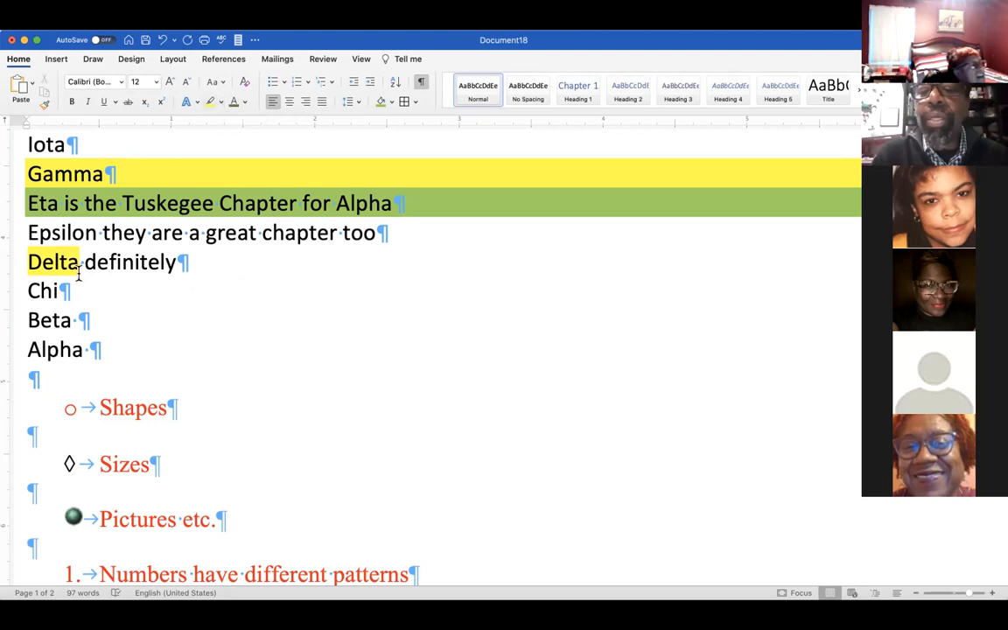
Extend the green-shaded Eta line with a period, a long run of spaces and repeated letters "h" wrapping onto two more lines
{"action": "left_click_drag", "start_coordinate": [79, 262], "coordinate": [14, 260]}
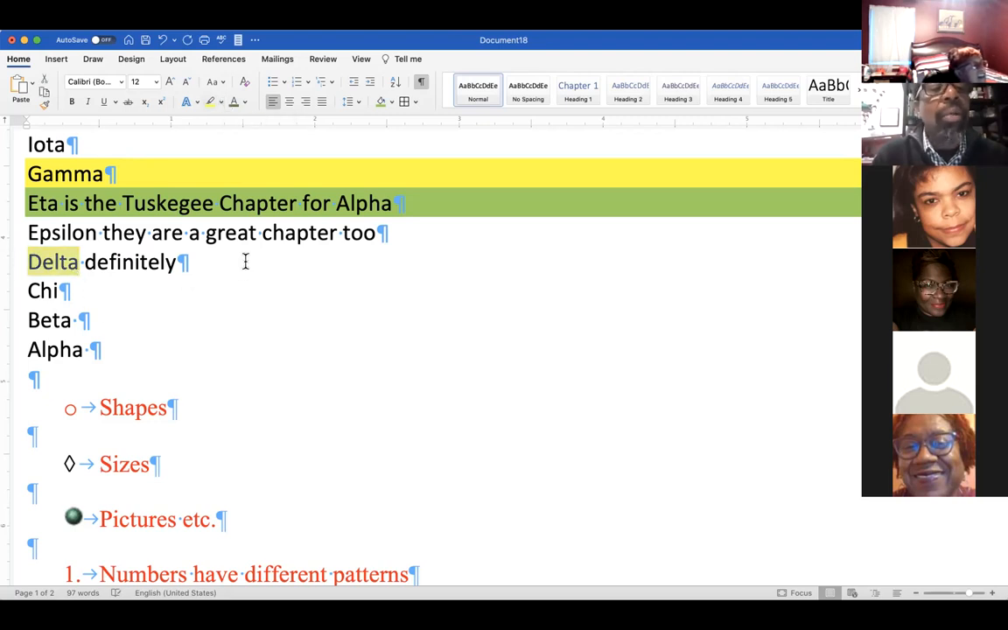
{"action": "left_click", "coordinate": [153, 174]}
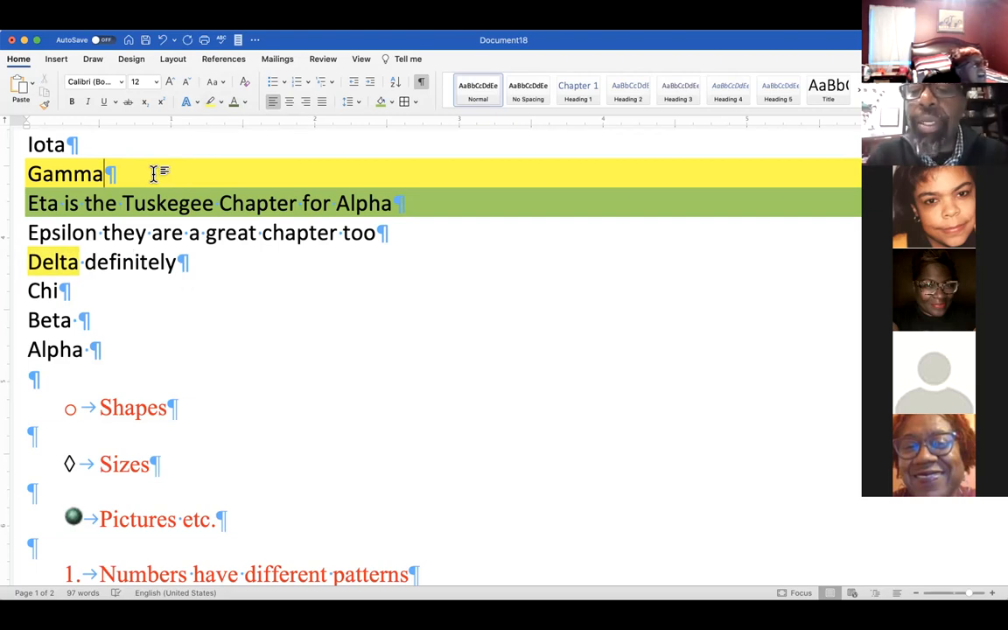
{"action": "left_click", "coordinate": [447, 205]}
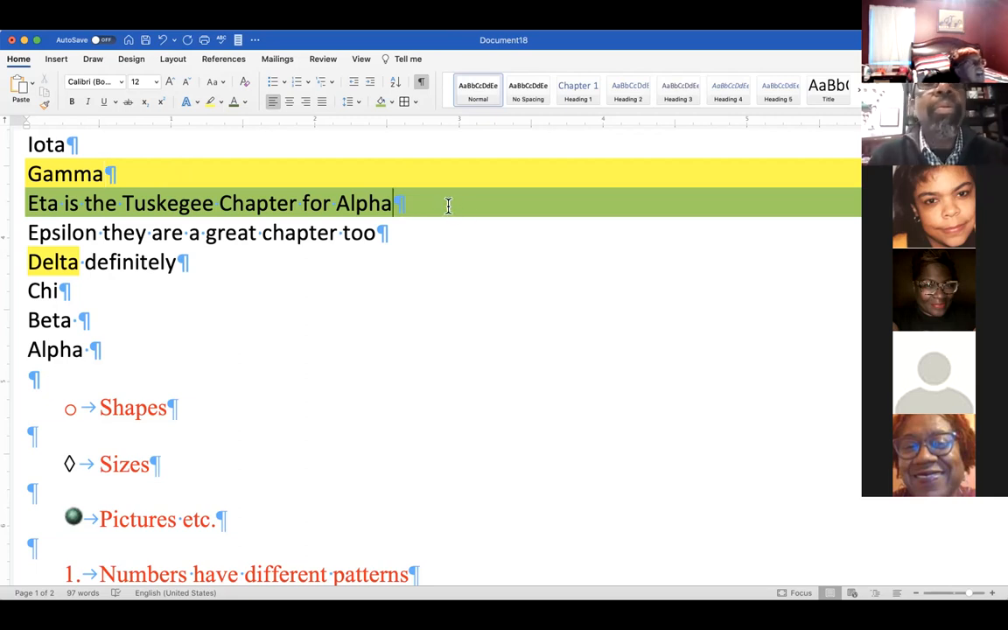
{"action": "type", "text": ".          "}
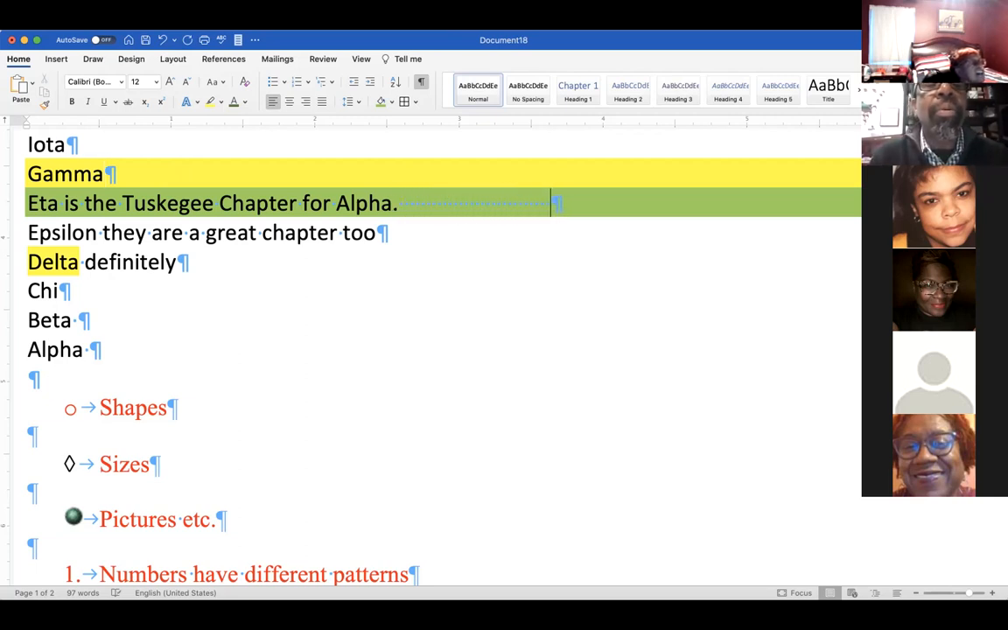
{"action": "type", "text": "                                   h"}
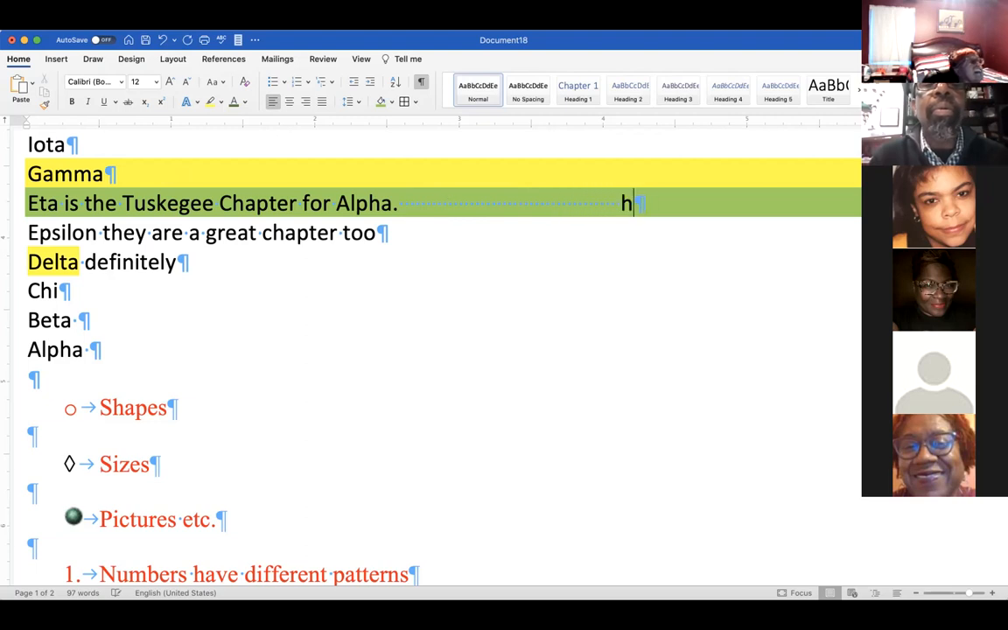
{"action": "type", "text": "hhhhhhhhhhhhhhh"}
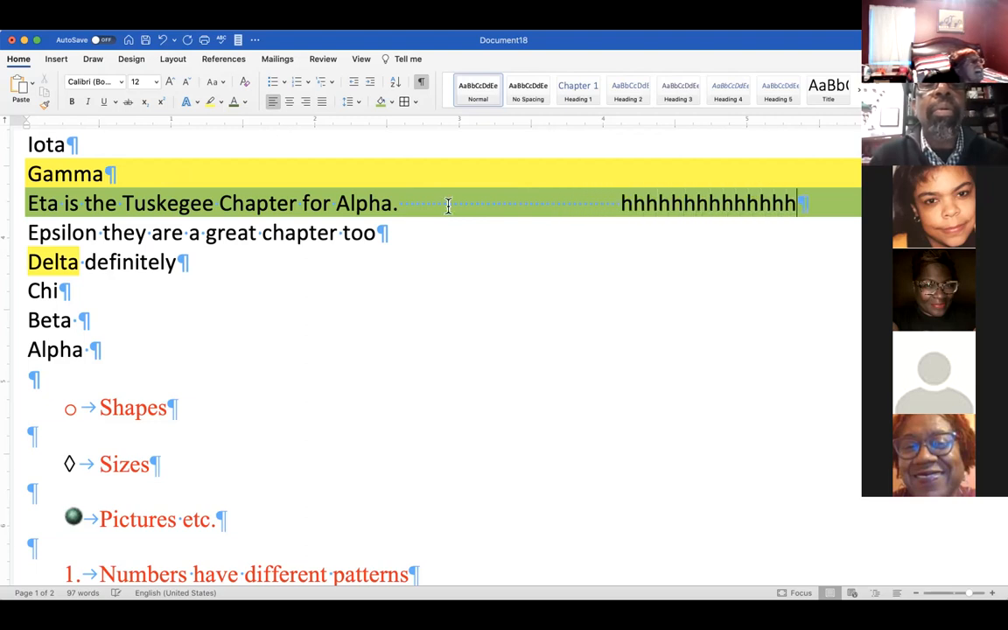
{"action": "type", "text": "hhhhhhh"}
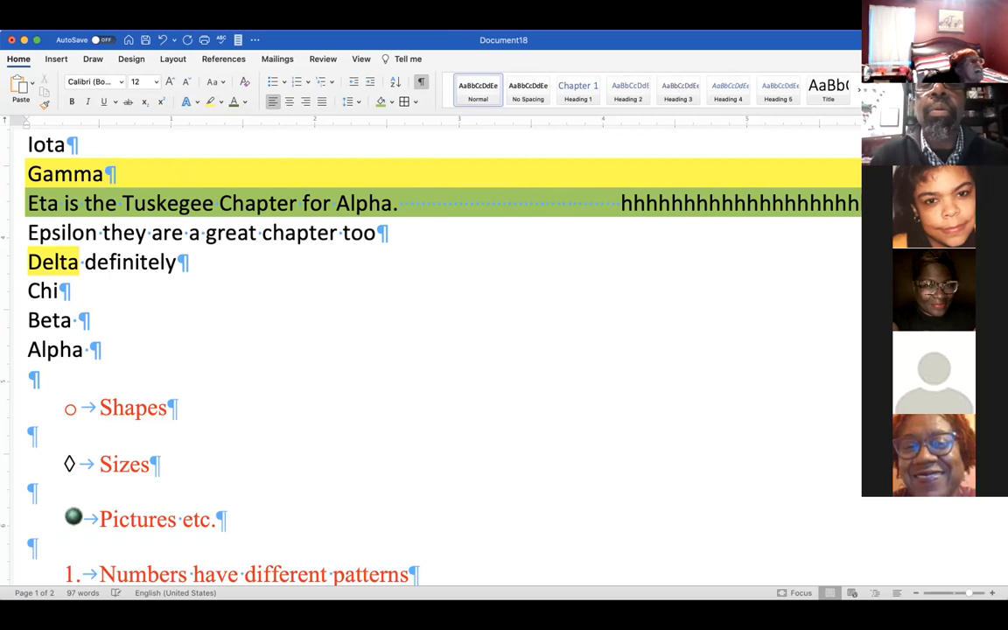
{"action": "type", "text": "hhhhhhhhhhhhhhhhhhhhhhhhhhhhhhhhhhhhhhhhhh"}
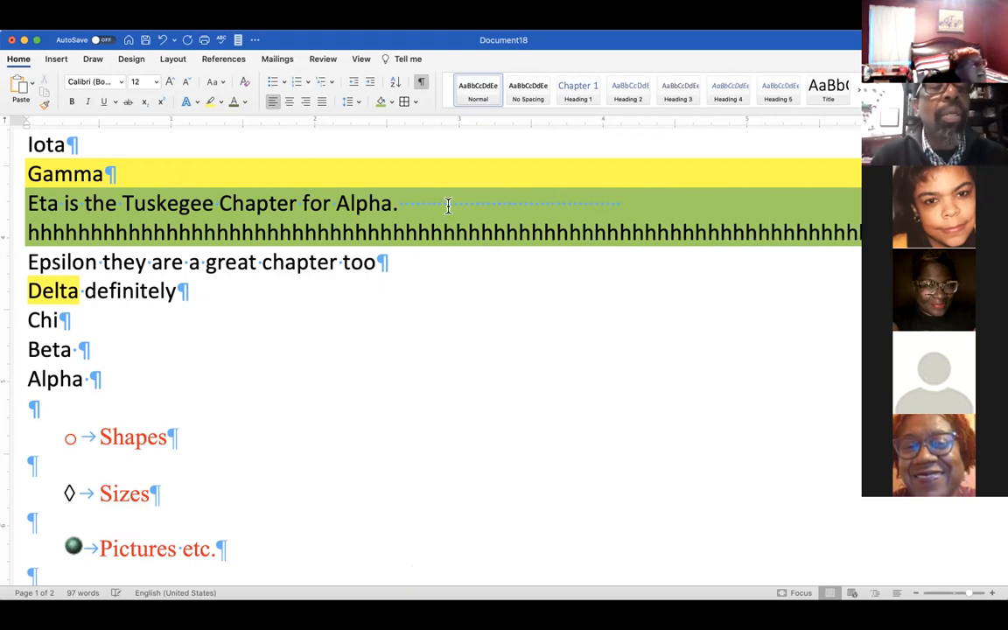
{"action": "type", "text": "hhhhhh"}
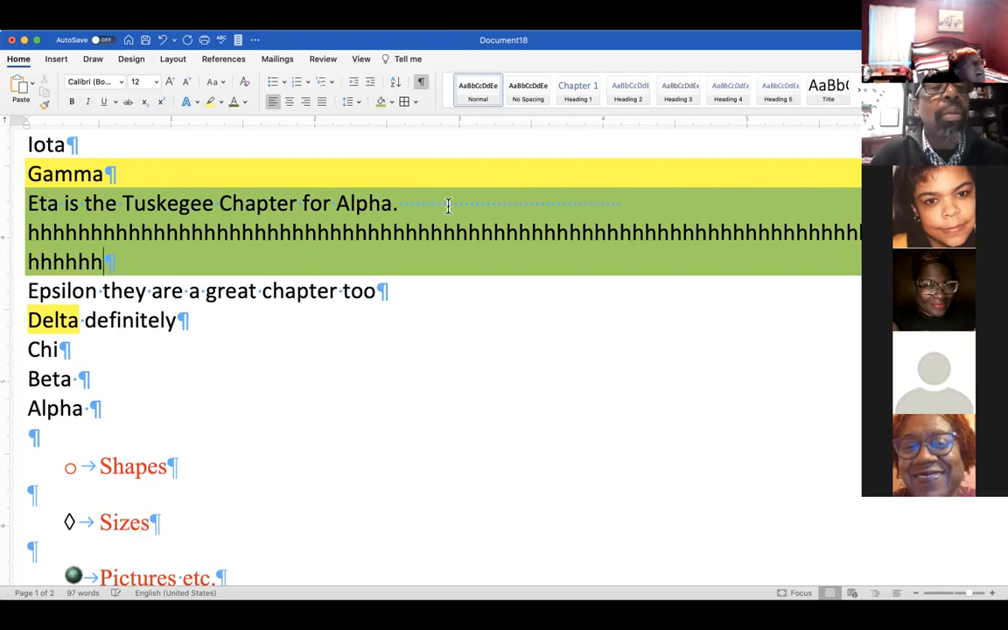
Add more letters "h" to the green-shaded Eta paragraph and clear all formatting from it
{"action": "type", "text": "hhhhhhh"}
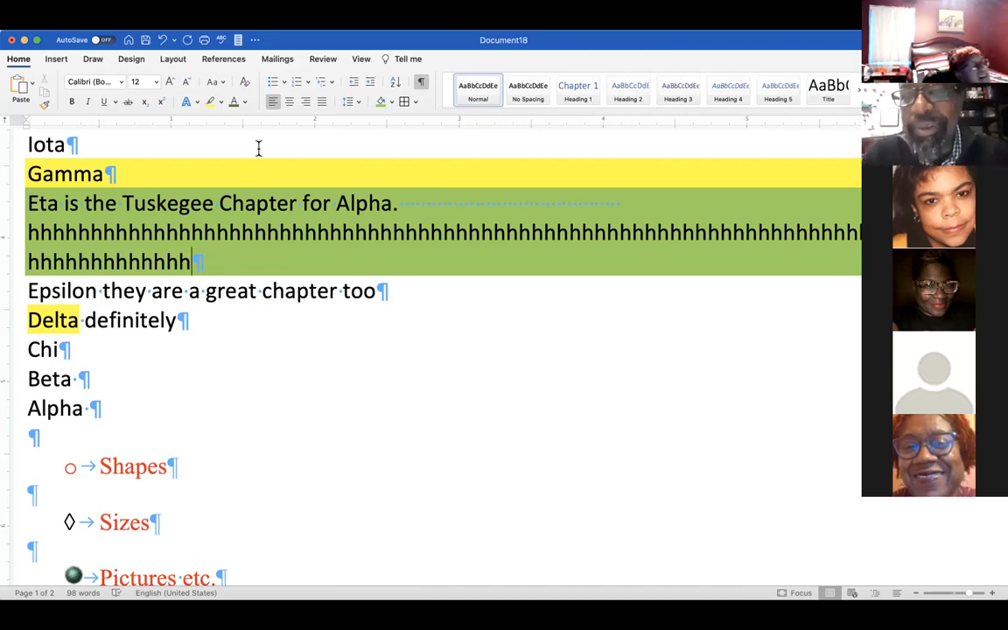
{"action": "left_click", "coordinate": [247, 85]}
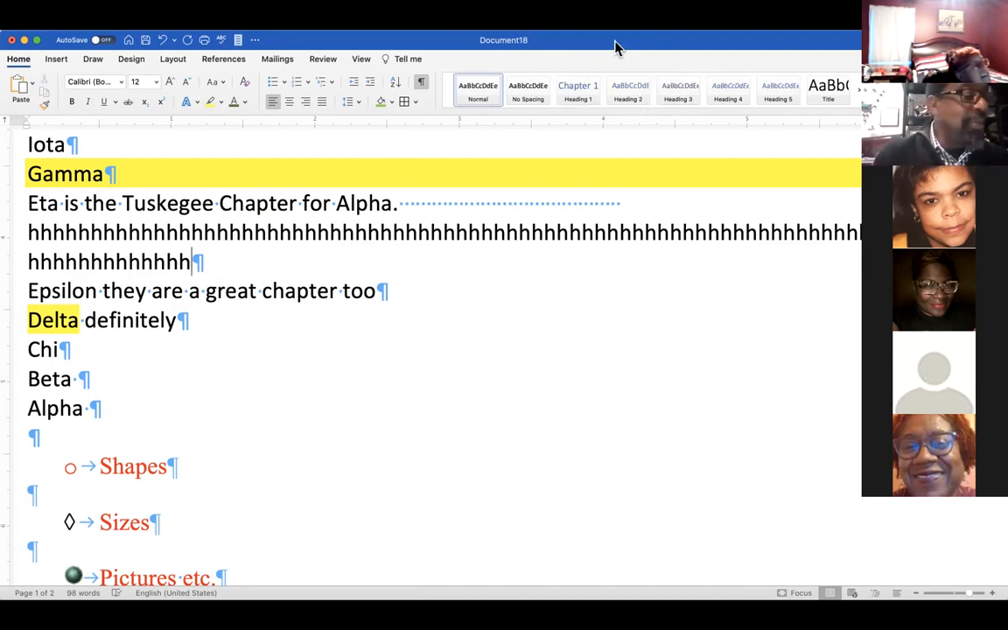
{"action": "left_click_drag", "start_coordinate": [615, 47], "coordinate": [609, 46]}
Select the Zeta line at the start of the list, align it right, and switch it to centered
{"action": "left_click", "coordinate": [519, 180]}
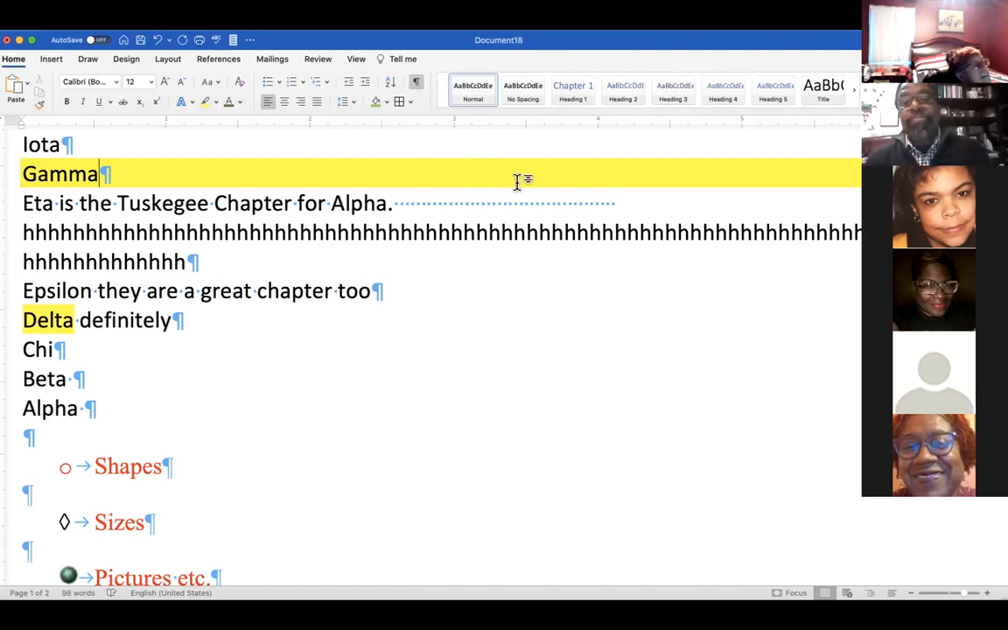
{"action": "key", "text": "Up"}
{"action": "key", "text": "Up"}
{"action": "key", "text": "Up"}
{"action": "key", "text": "Up"}
{"action": "key", "text": "Up"}
{"action": "key", "text": "Up"}
{"action": "key", "text": "Up"}
{"action": "key", "text": "Up"}
{"action": "key", "text": "Up"}
{"action": "key", "text": "Up"}
{"action": "key", "text": "Up"}
{"action": "key", "text": "Up"}
{"action": "key", "text": "Up"}
{"action": "key", "text": "Up"}
{"action": "key", "text": "Up"}
{"action": "key", "text": "Up"}
{"action": "key", "text": "Up"}
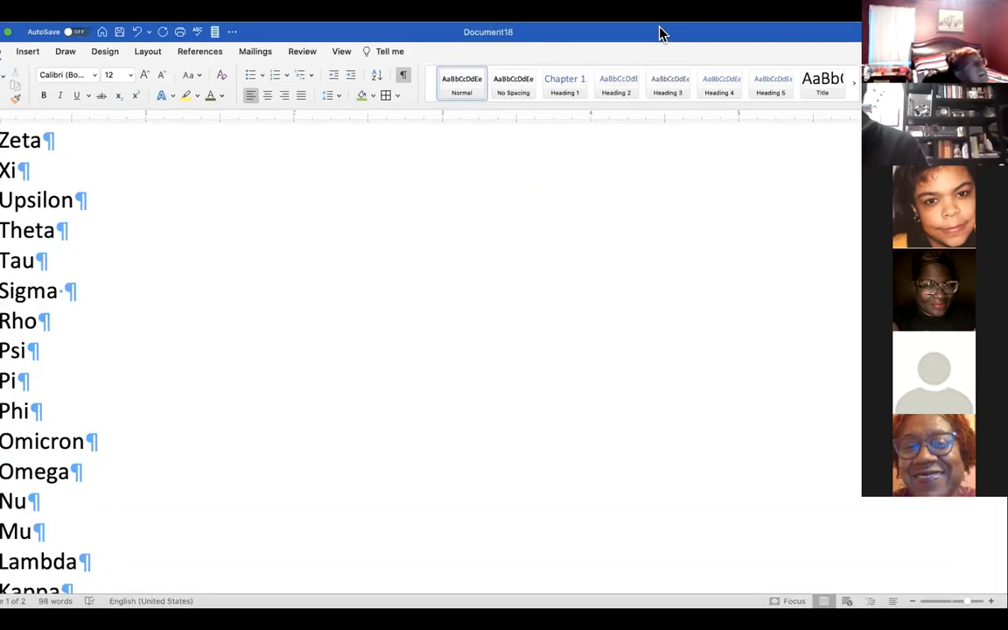
{"action": "left_click", "coordinate": [0, 136]}
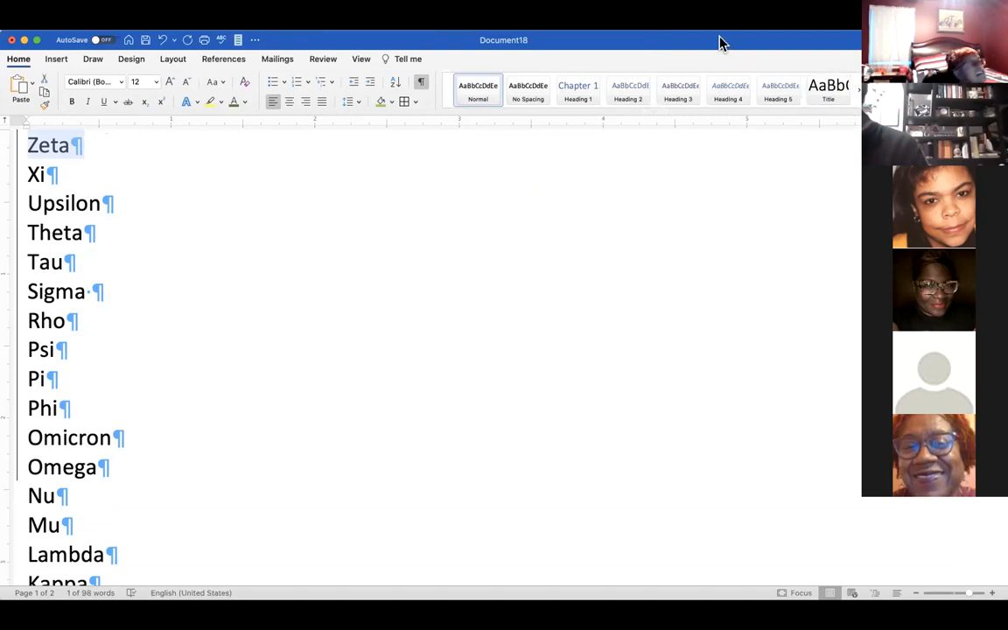
{"action": "left_click_drag", "start_coordinate": [719, 37], "coordinate": [686, 7]}
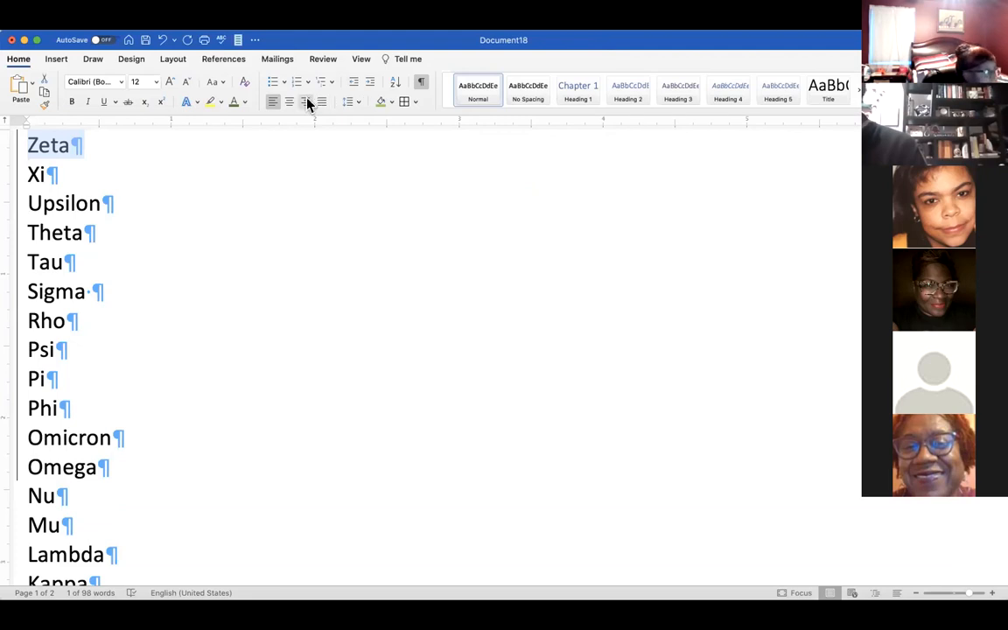
{"action": "left_click", "coordinate": [306, 102]}
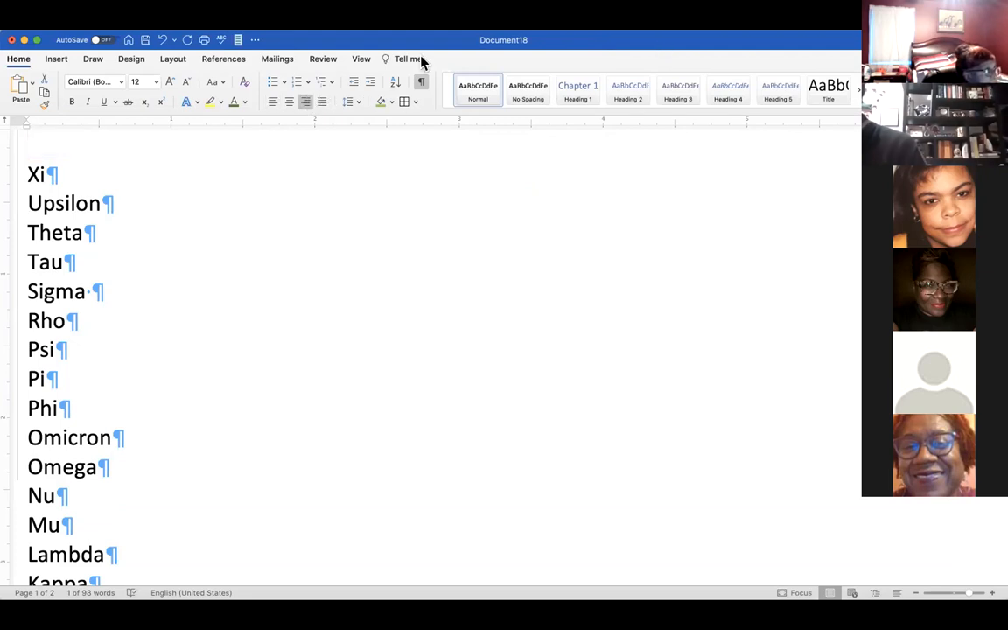
{"action": "left_click", "coordinate": [289, 101]}
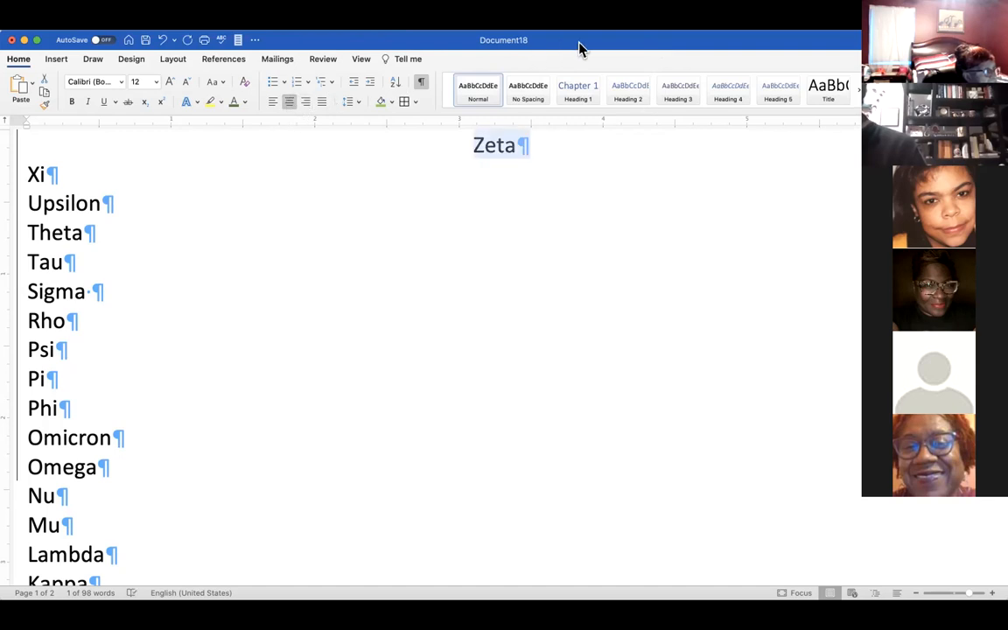
{"action": "left_click_drag", "start_coordinate": [586, 41], "coordinate": [540, 18]}
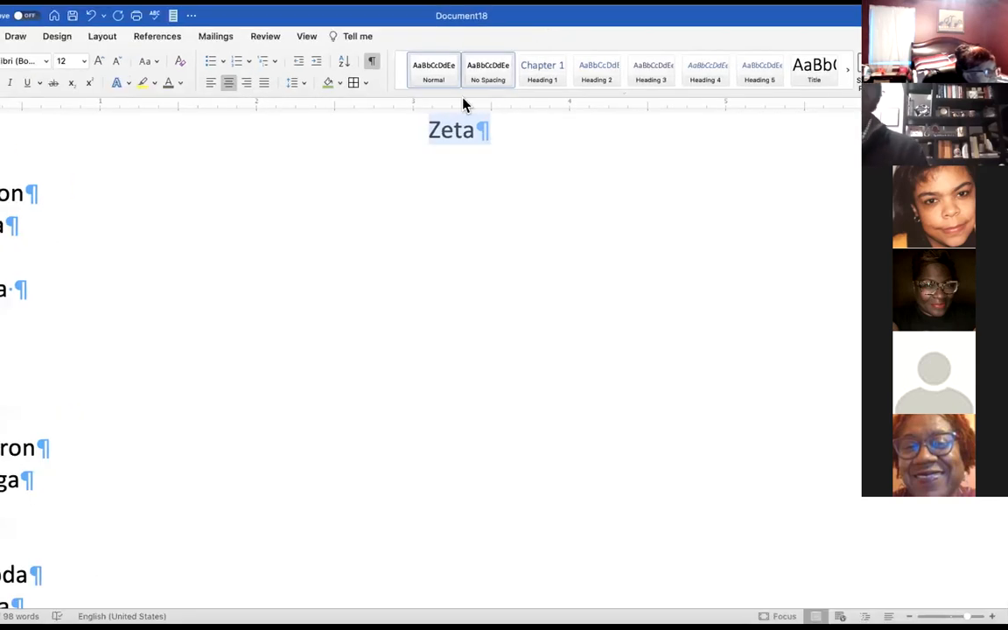
Browse the available styles, try the No Spacing style on the centered Zeta line, and undo it
{"action": "left_click", "coordinate": [845, 75]}
{"action": "left_click", "coordinate": [845, 75]}
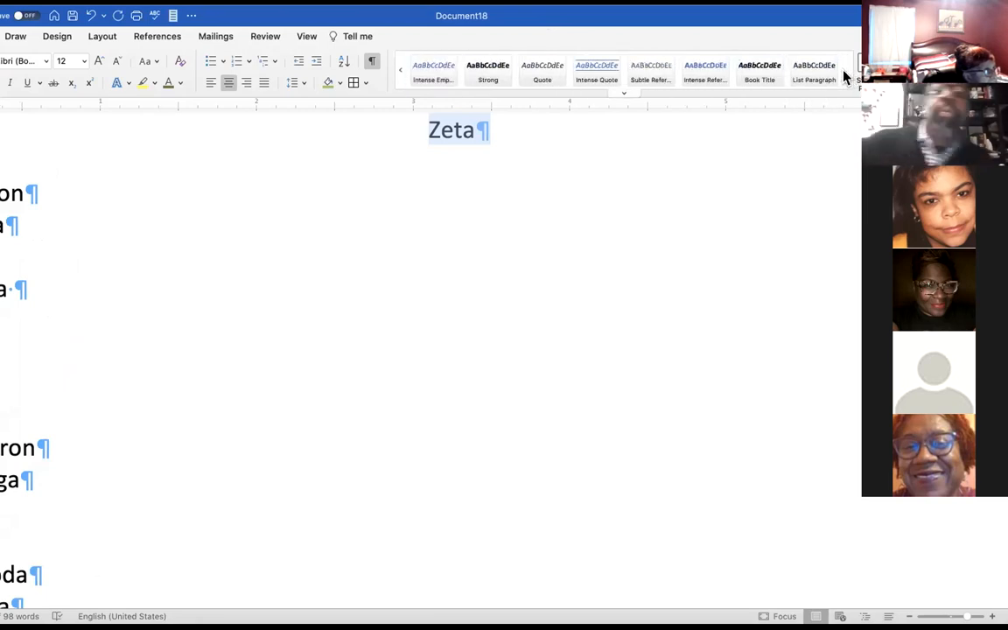
{"action": "left_click", "coordinate": [620, 93]}
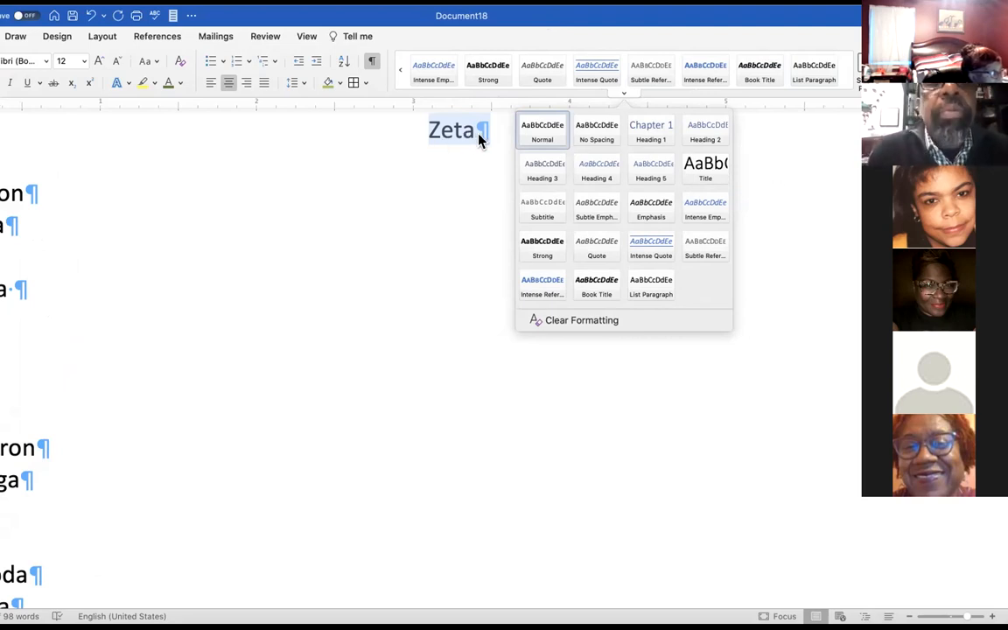
{"action": "left_click", "coordinate": [586, 130]}
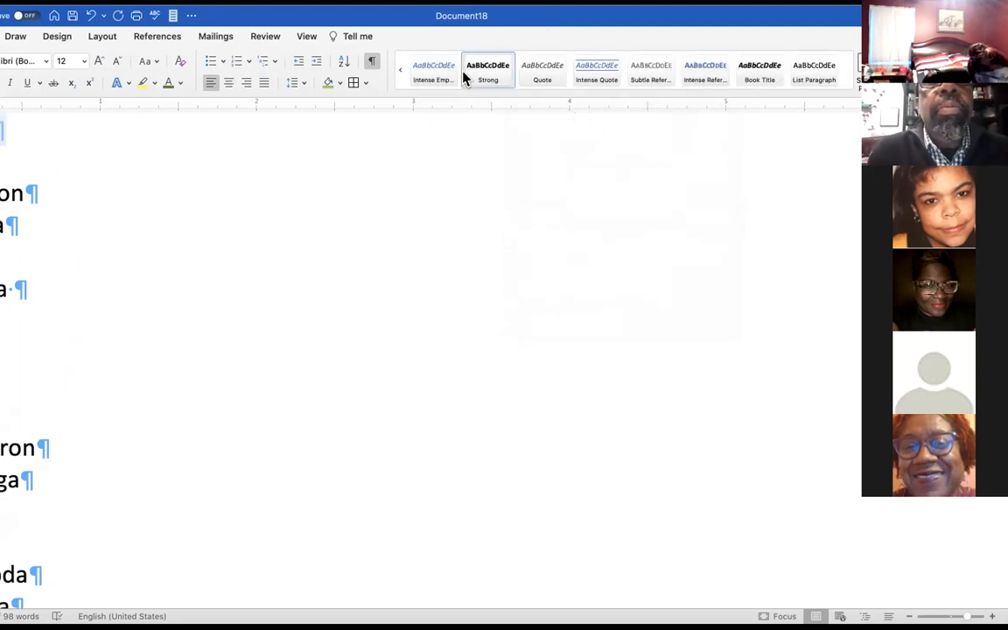
{"action": "left_click", "coordinate": [93, 16]}
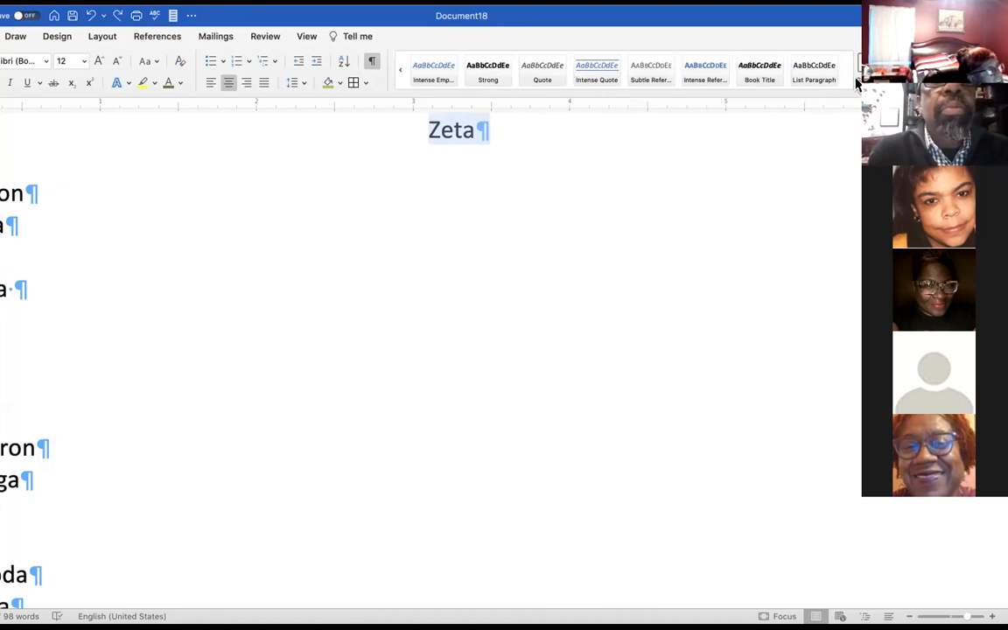
Apply the Heading 1, Heading 2, Heading 3, Heading 4 and Heading 5 styles in turn to the Zeta line
{"action": "left_click", "coordinate": [619, 94]}
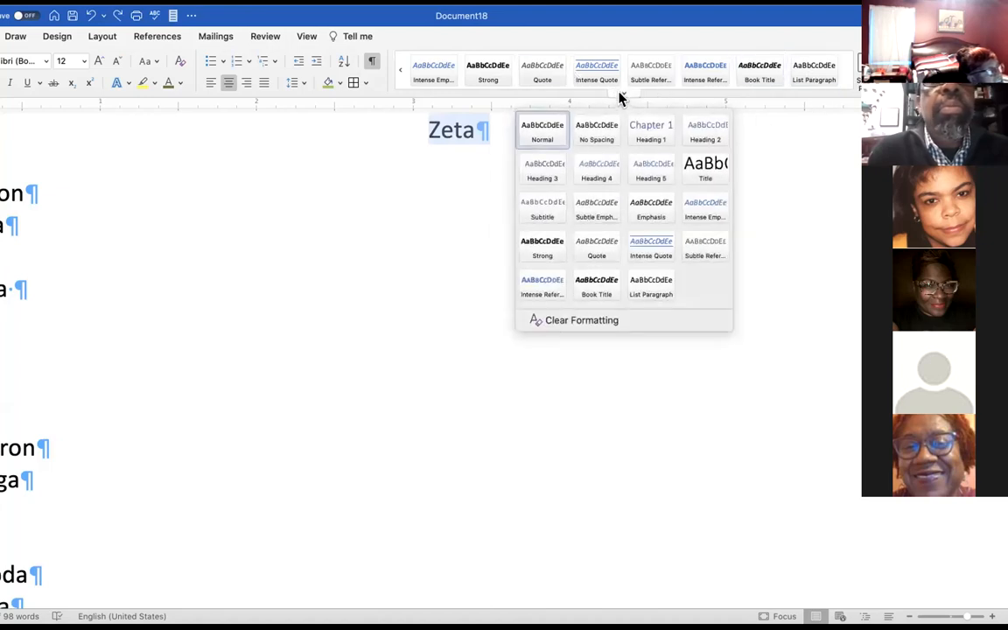
{"action": "left_click", "coordinate": [653, 140]}
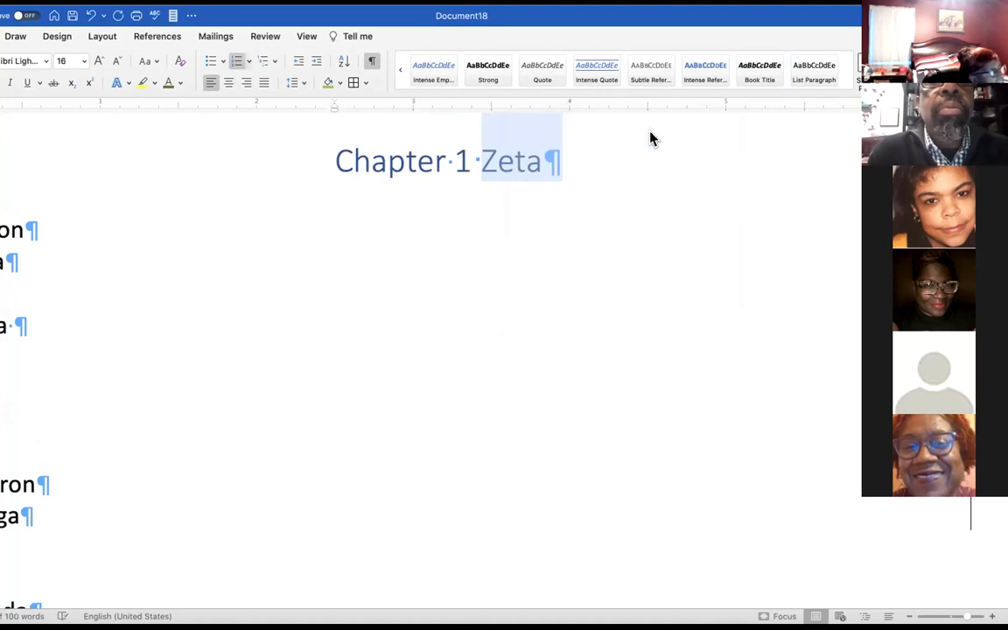
{"action": "left_click", "coordinate": [617, 96]}
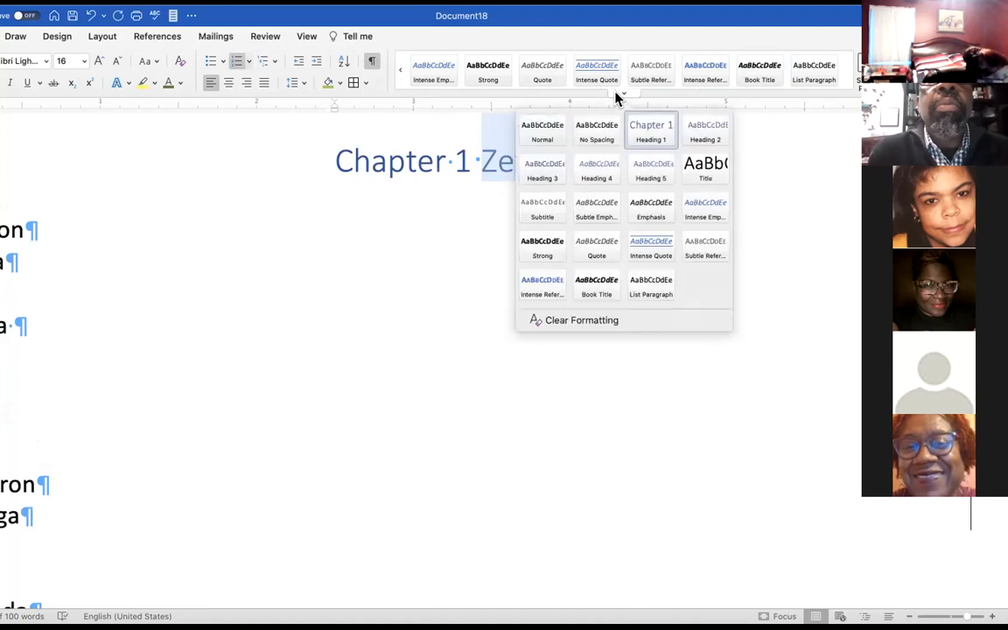
{"action": "left_click", "coordinate": [705, 128]}
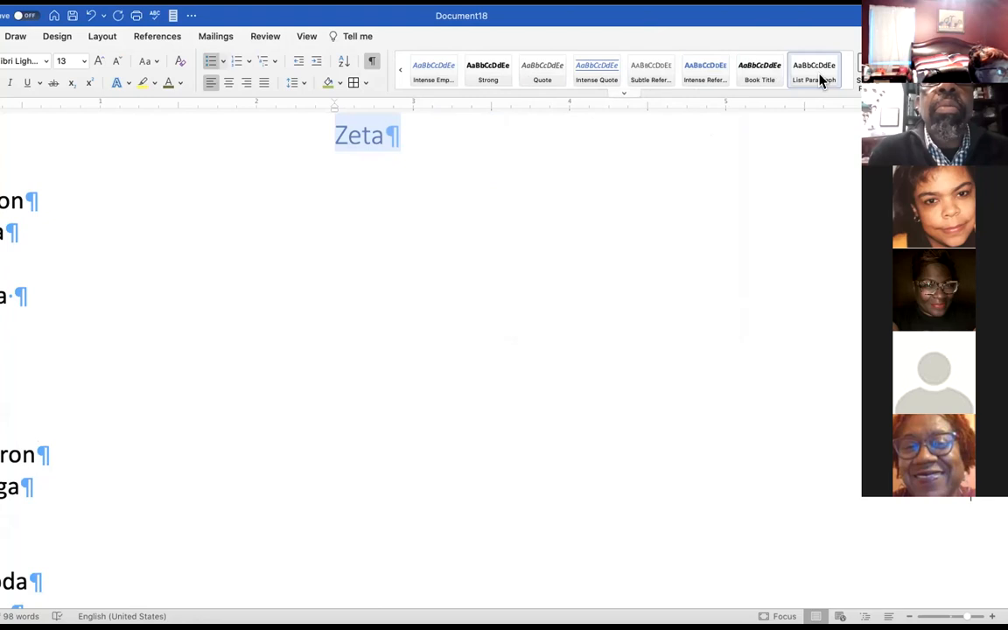
{"action": "left_click", "coordinate": [622, 96]}
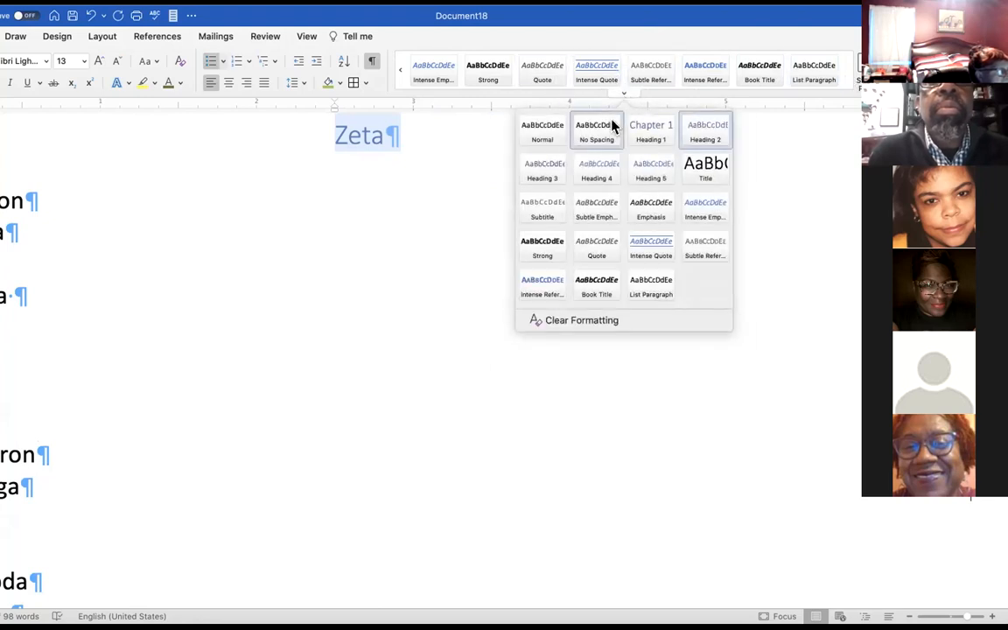
{"action": "left_click", "coordinate": [541, 170]}
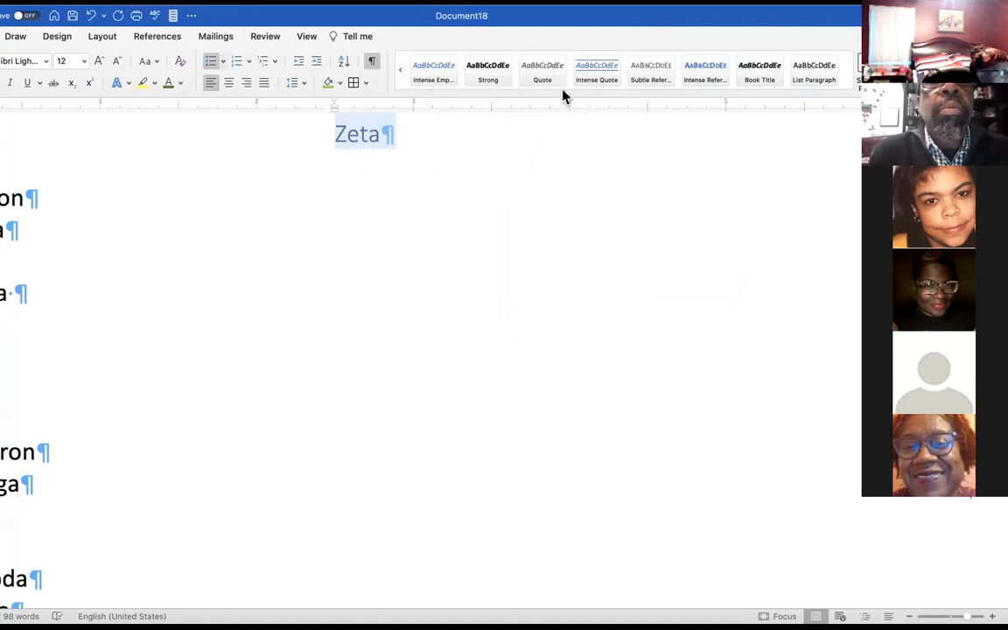
{"action": "left_click", "coordinate": [623, 94]}
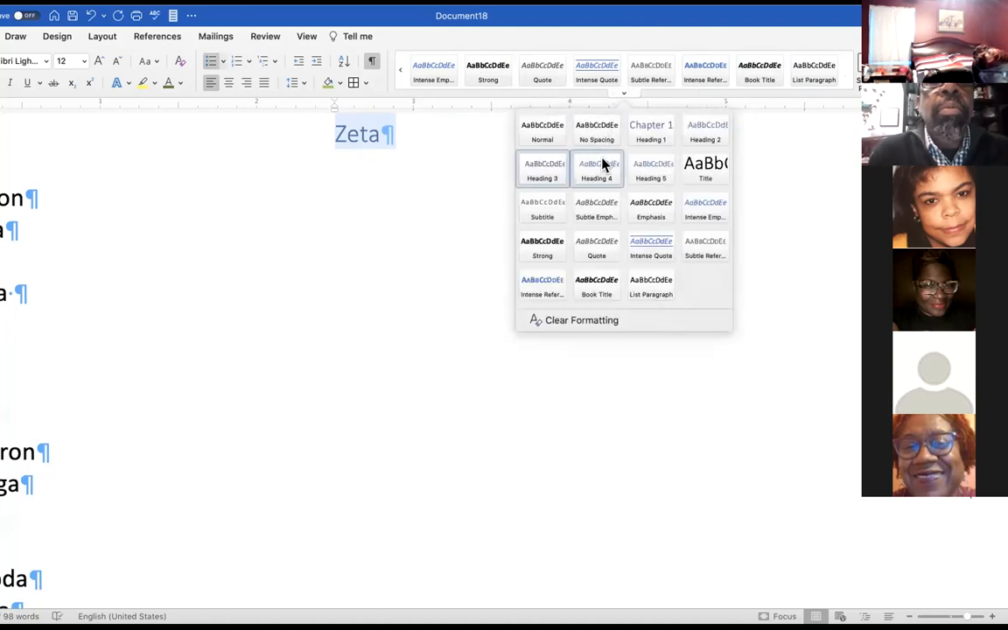
{"action": "left_click", "coordinate": [592, 166]}
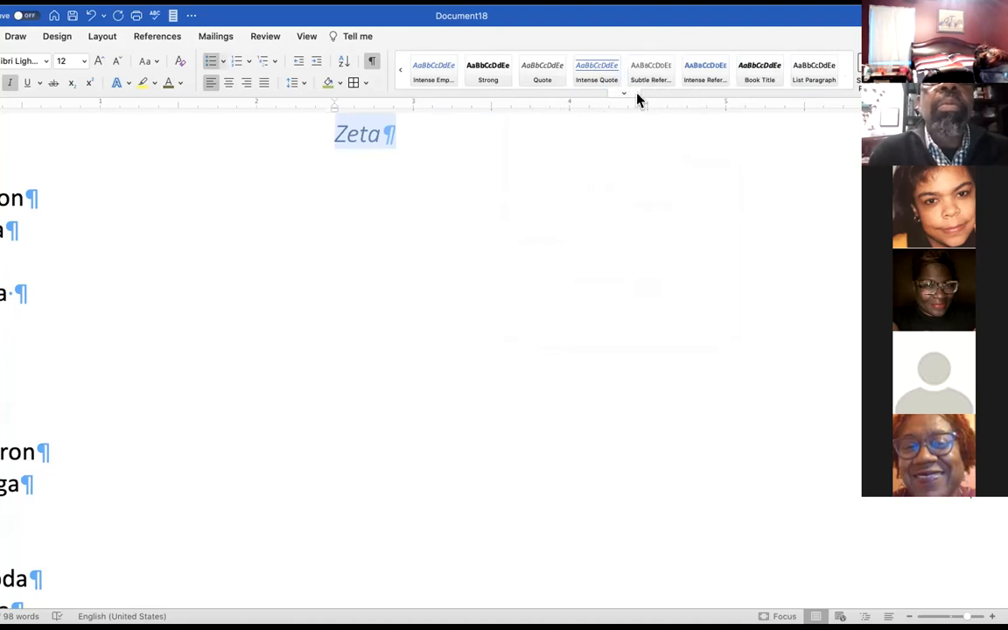
{"action": "left_click", "coordinate": [624, 94]}
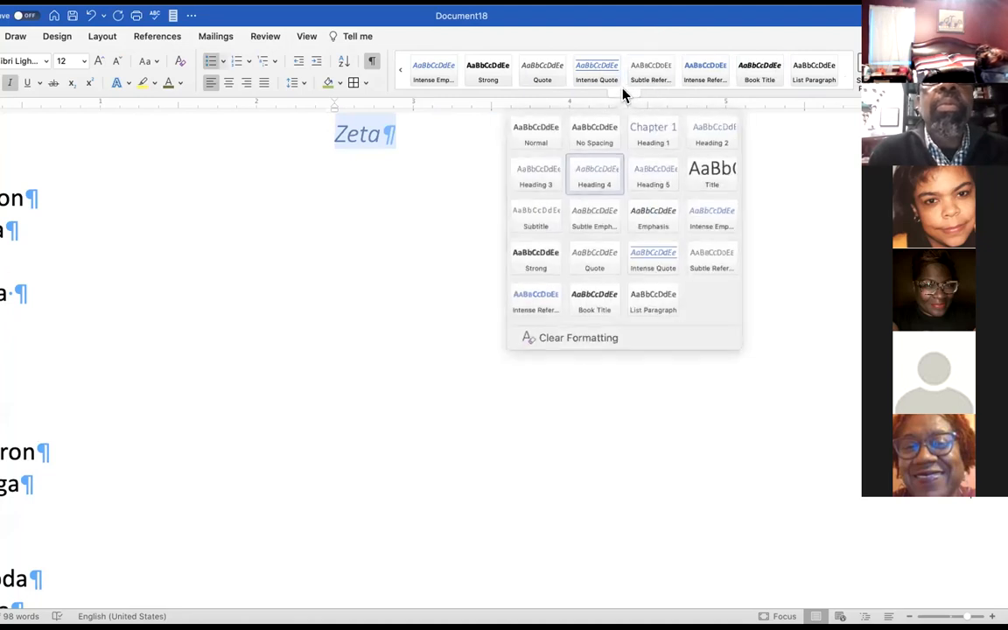
{"action": "left_click", "coordinate": [658, 172]}
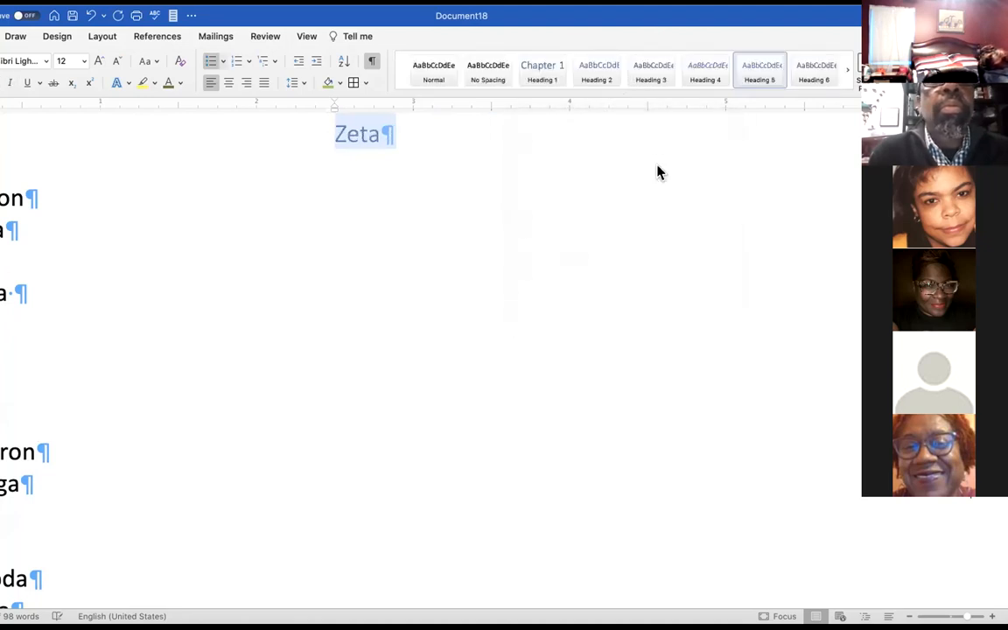
Apply the Title style to the Zeta line and center it
{"action": "left_click", "coordinate": [618, 95]}
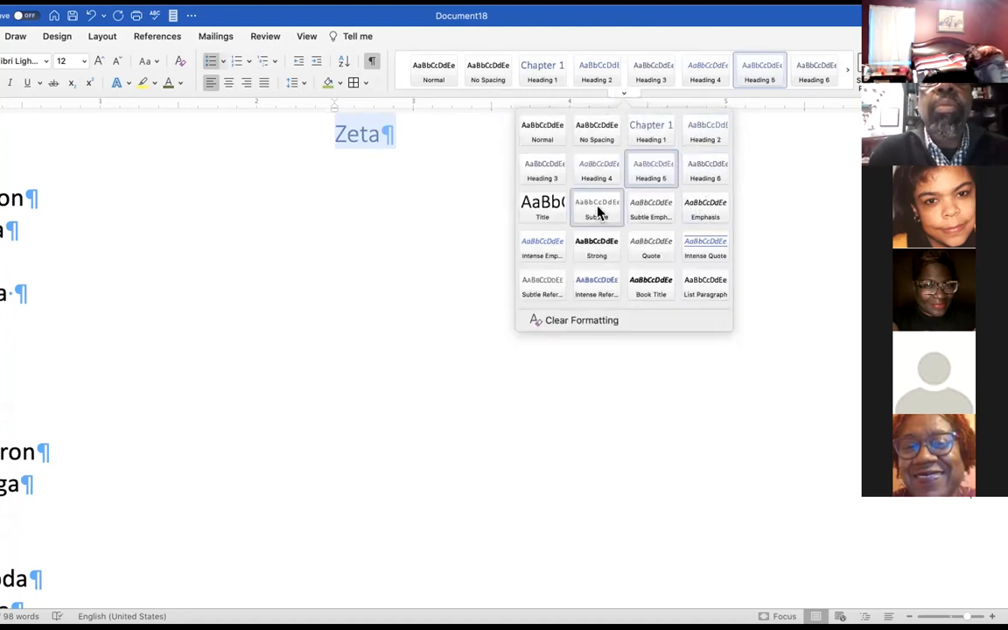
{"action": "left_click", "coordinate": [540, 210]}
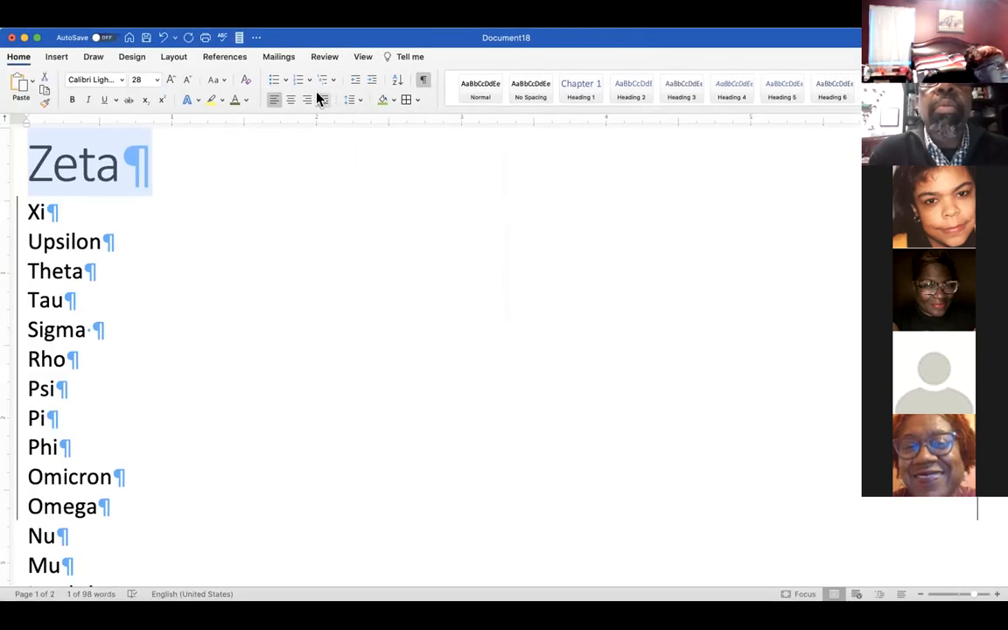
{"action": "left_click", "coordinate": [294, 100]}
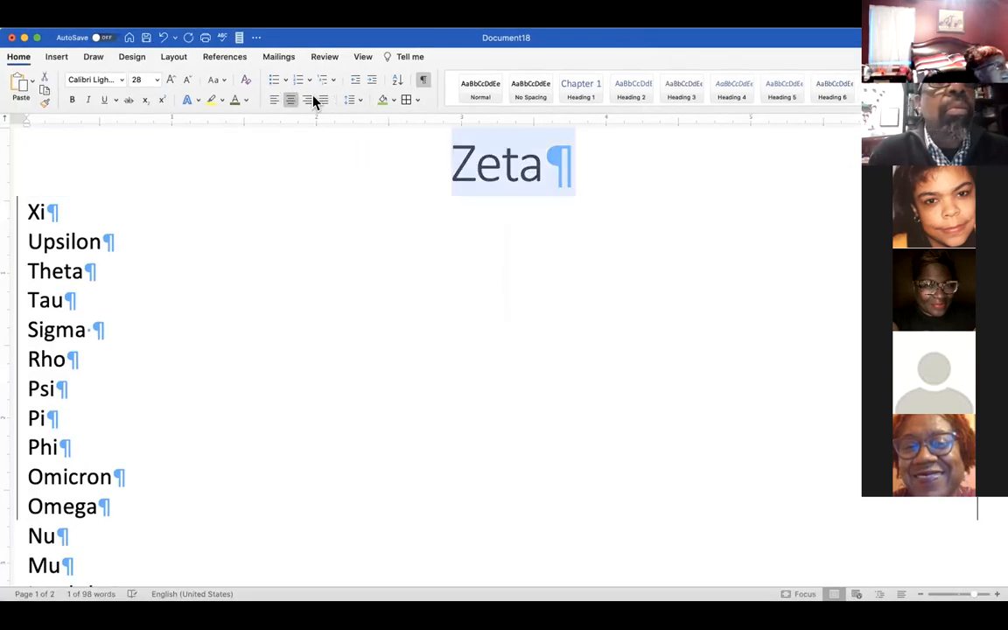
Set the Zeta title's font size to 48 and reduce it to 20
{"action": "left_click", "coordinate": [155, 80]}
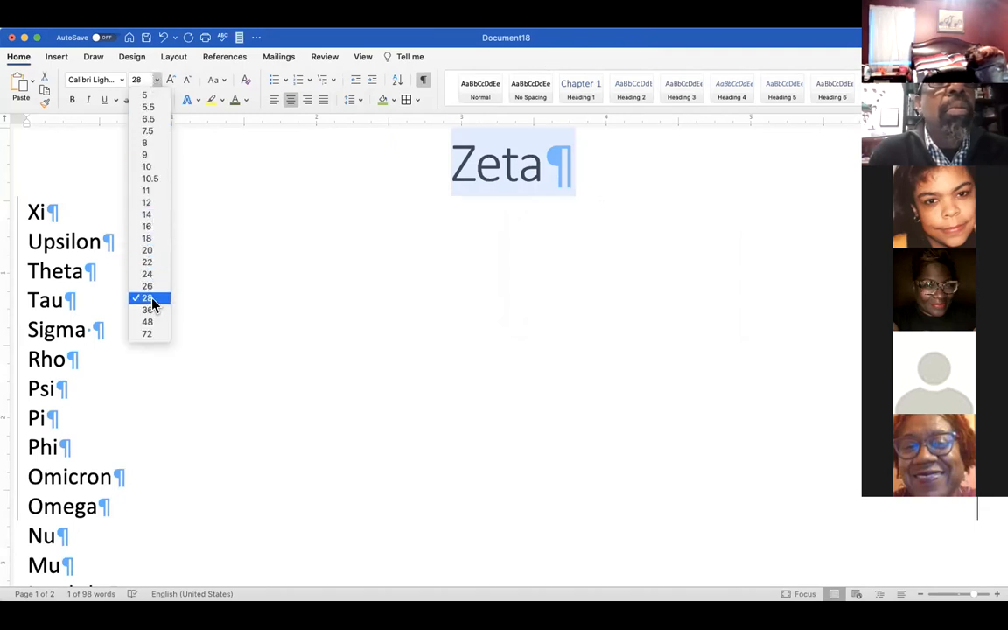
{"action": "left_click", "coordinate": [149, 323]}
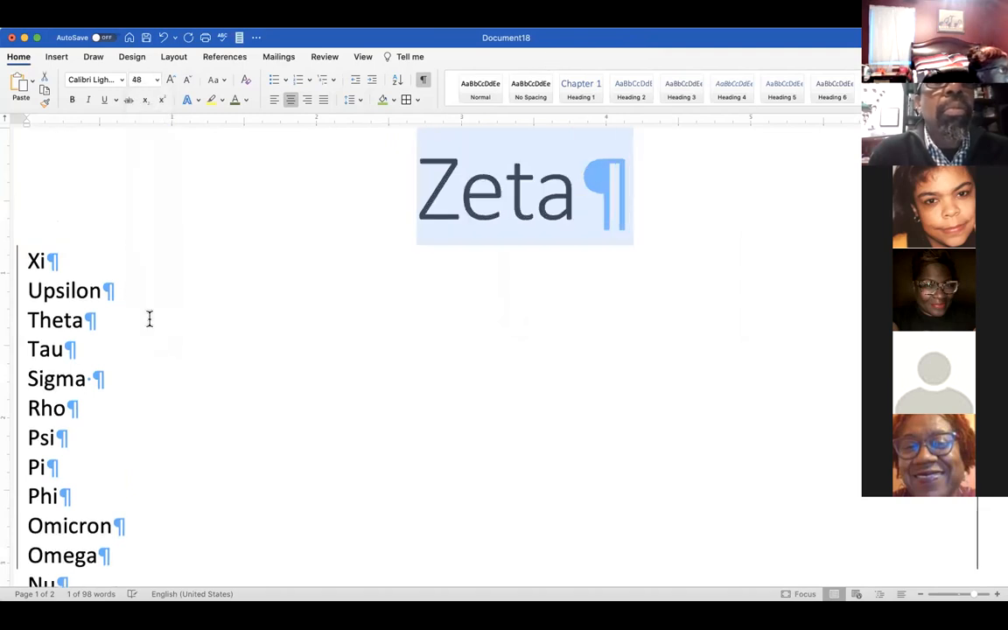
{"action": "left_click", "coordinate": [155, 79]}
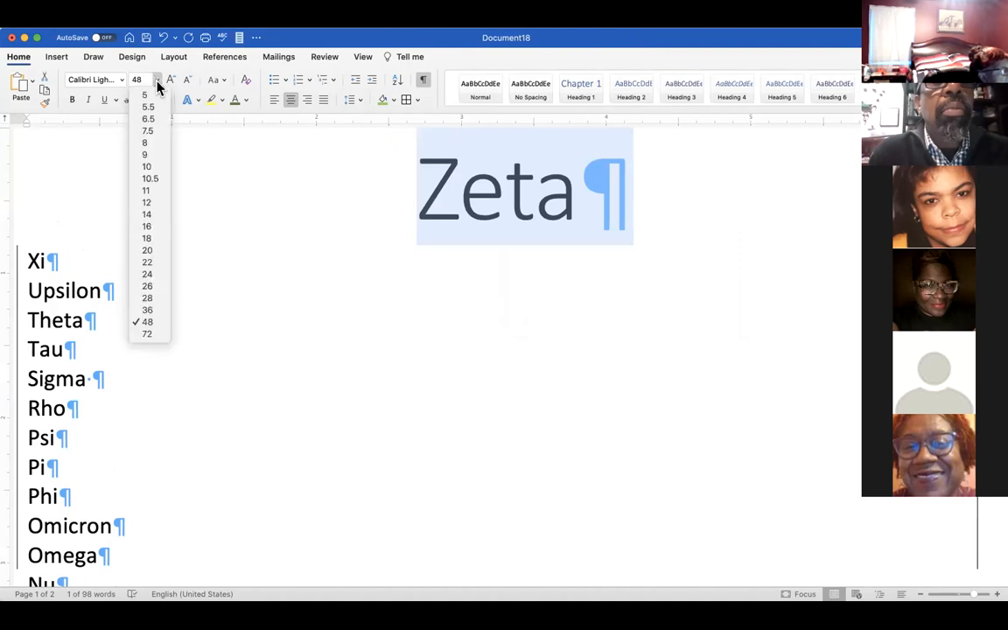
{"action": "left_click", "coordinate": [149, 251]}
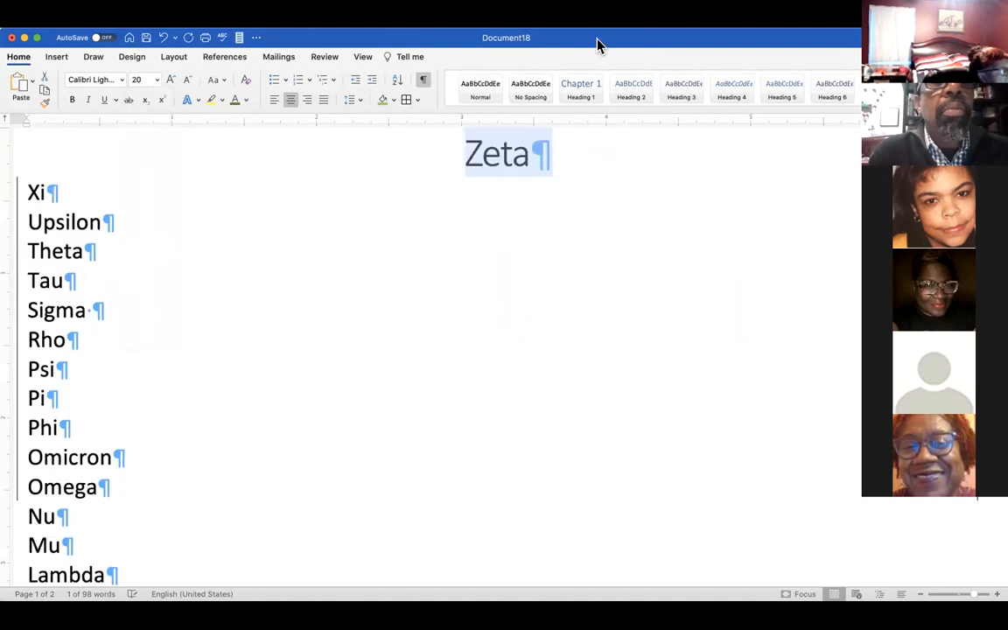
Apply the Subtitle style to the Zeta line and center it
{"action": "left_click", "coordinate": [861, 89]}
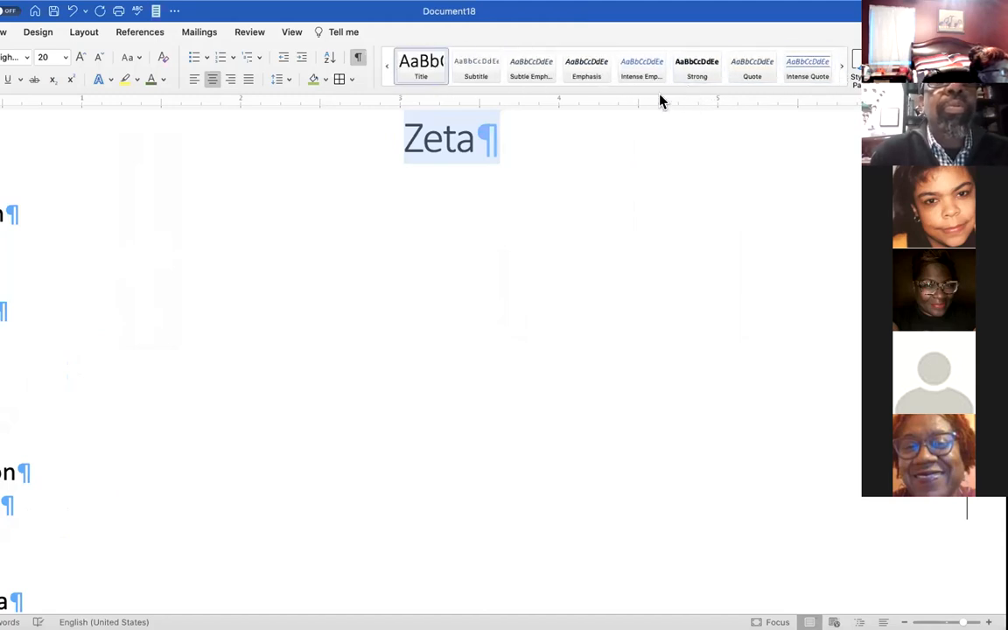
{"action": "left_click", "coordinate": [476, 67]}
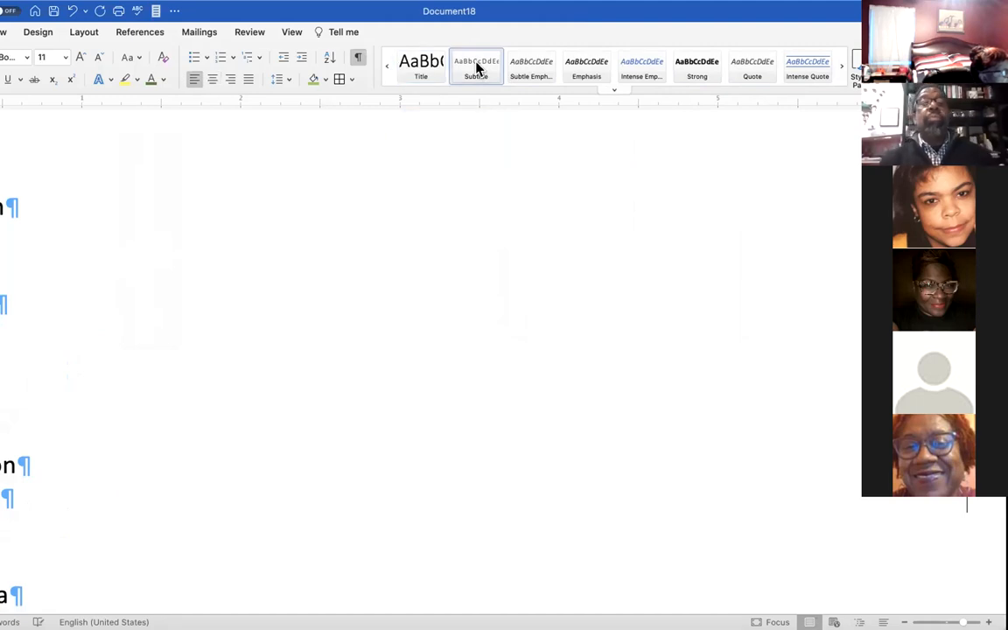
{"action": "left_click", "coordinate": [212, 80]}
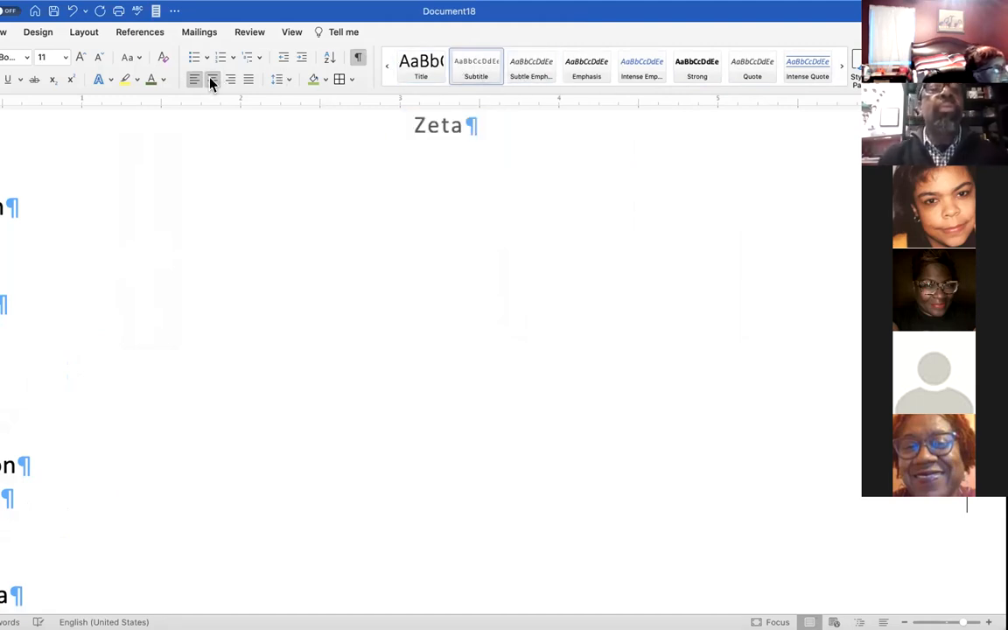
Apply the Subtle Emphasis style and switch to the Emphasis style on the centered Zeta subtitle
{"action": "left_click", "coordinate": [538, 73]}
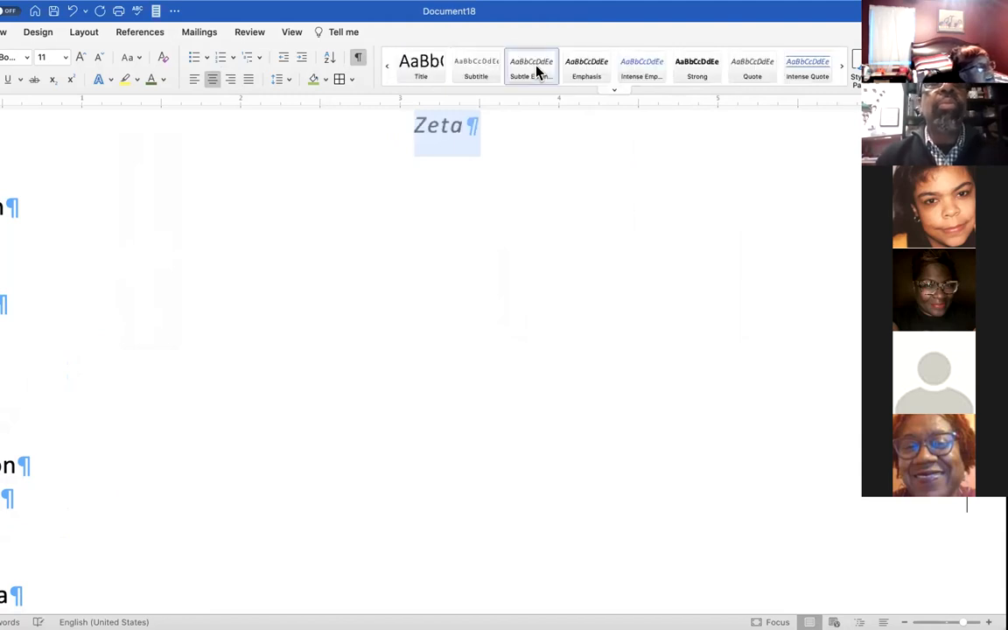
{"action": "left_click", "coordinate": [583, 70]}
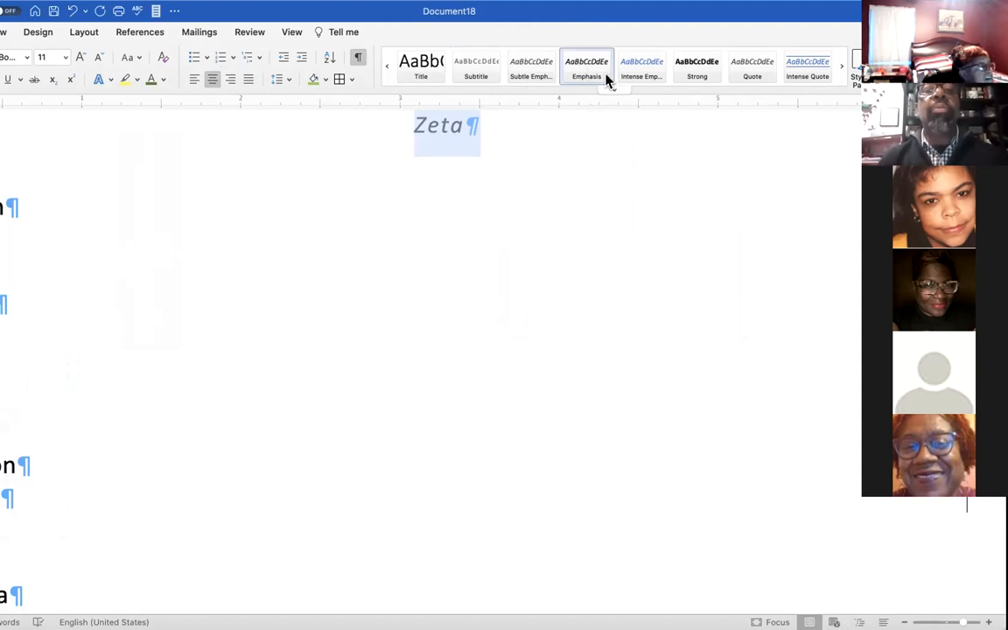
Apply the Intense Emphasis, Strong and Quote styles one after another to the selected Zeta line
{"action": "left_click", "coordinate": [648, 72]}
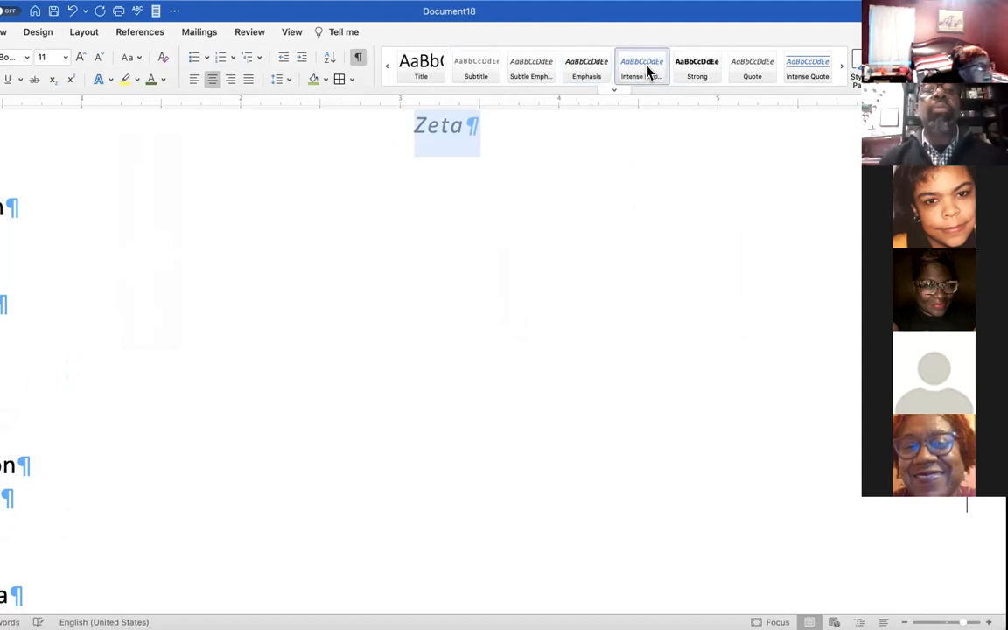
{"action": "left_click", "coordinate": [701, 76]}
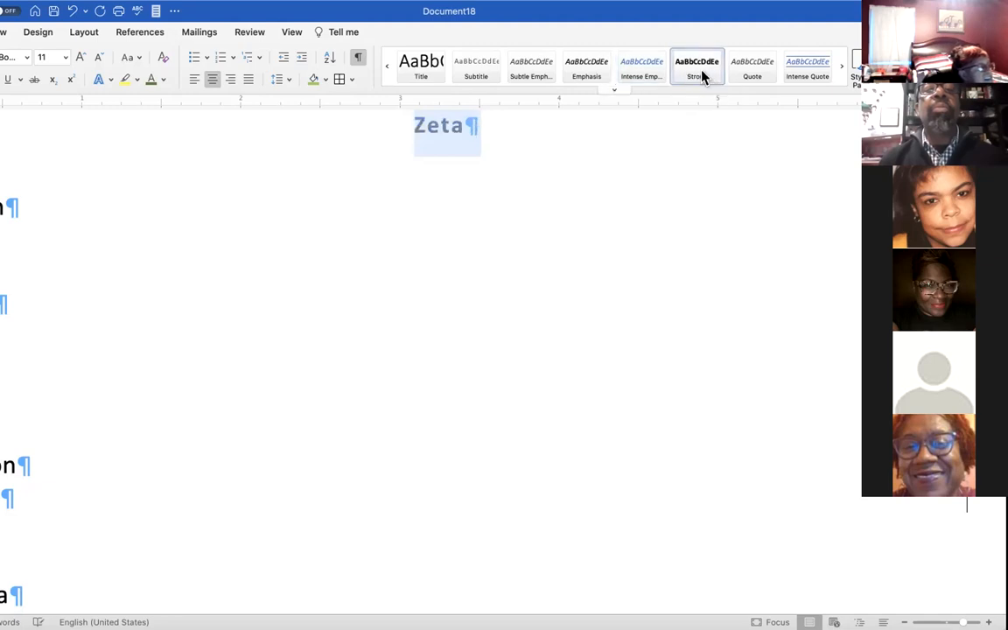
{"action": "left_click", "coordinate": [752, 73]}
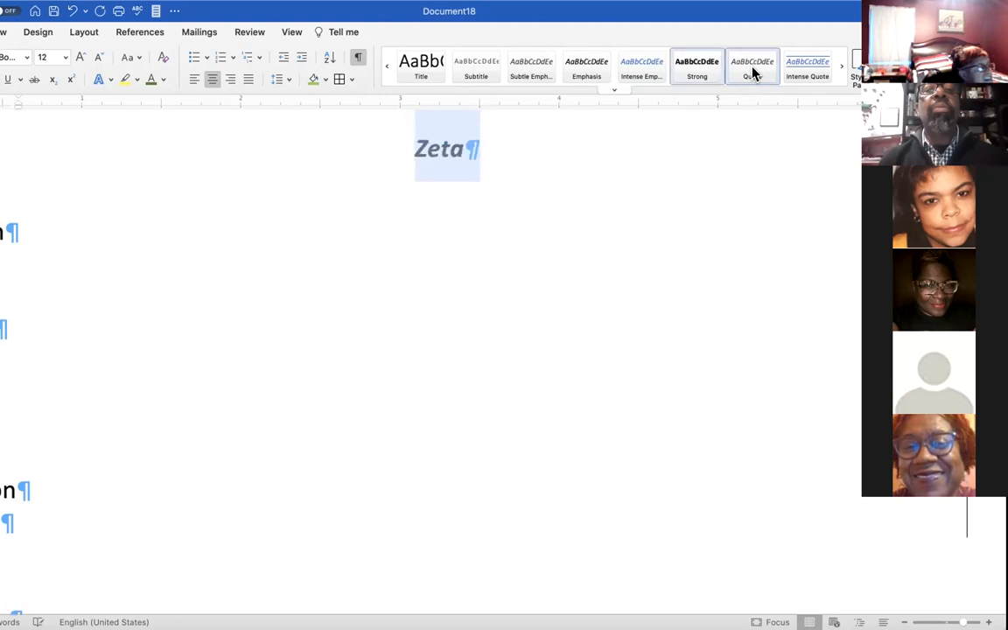
Reselect the Zeta line, apply the Intense Quote style, and show the full list of styles beside the document
{"action": "left_click", "coordinate": [437, 172]}
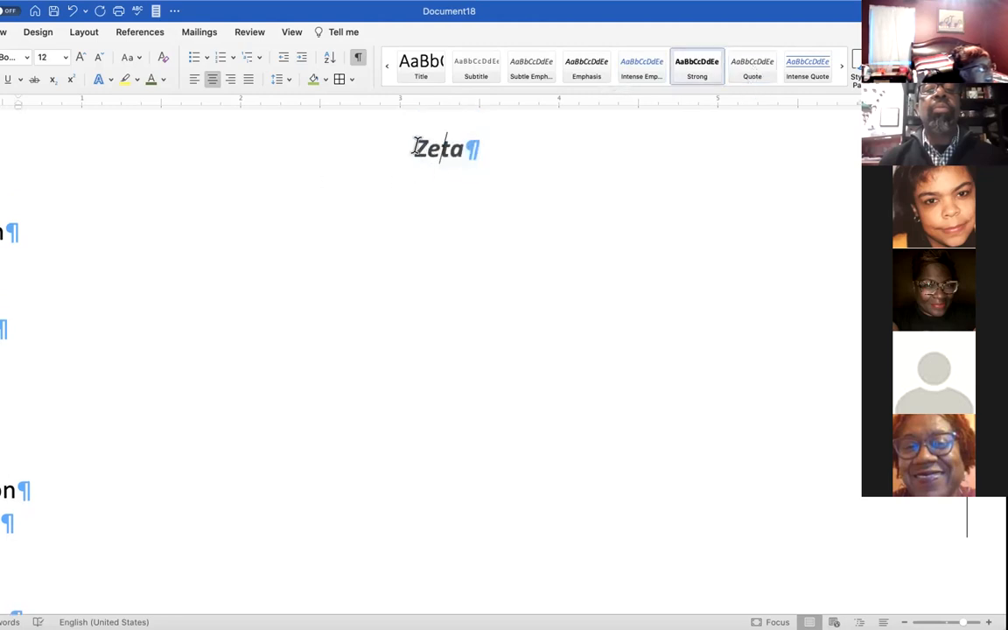
{"action": "left_click_drag", "start_coordinate": [415, 145], "coordinate": [482, 152]}
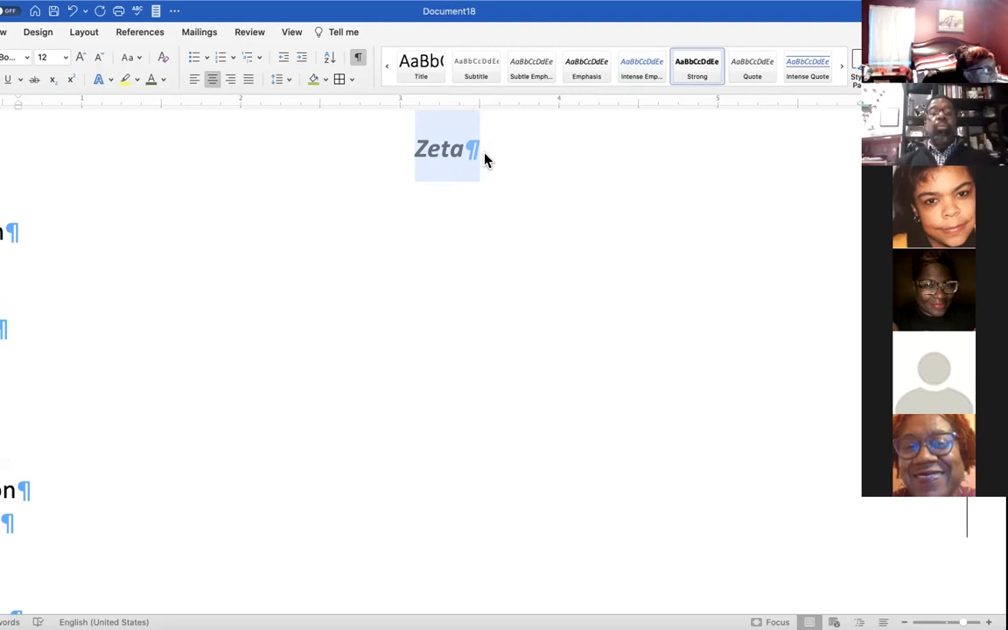
{"action": "left_click", "coordinate": [810, 65]}
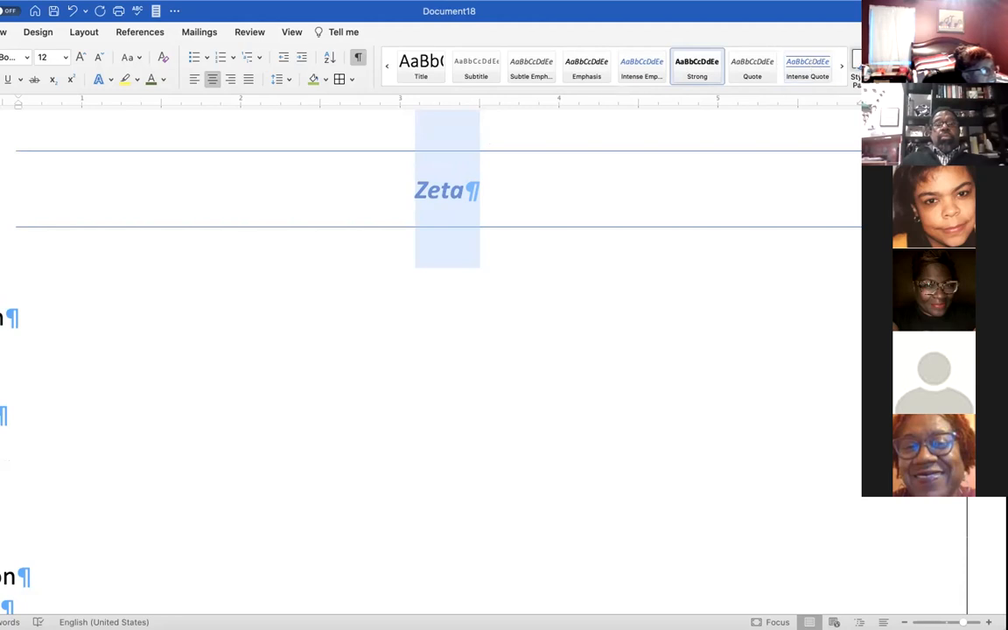
{"action": "left_click", "coordinate": [859, 71]}
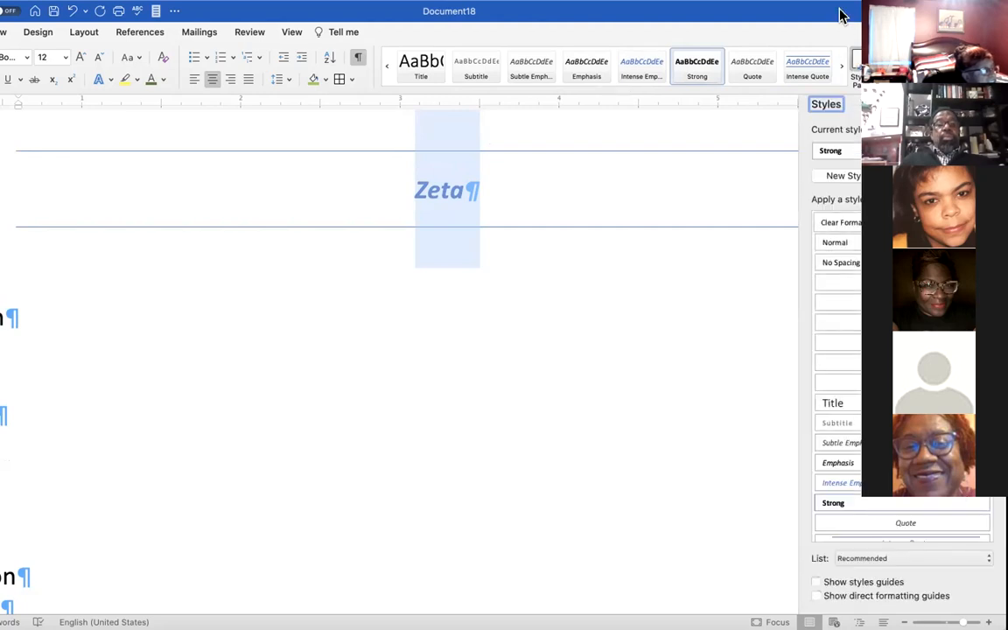
{"action": "left_click_drag", "start_coordinate": [841, 16], "coordinate": [764, 16]}
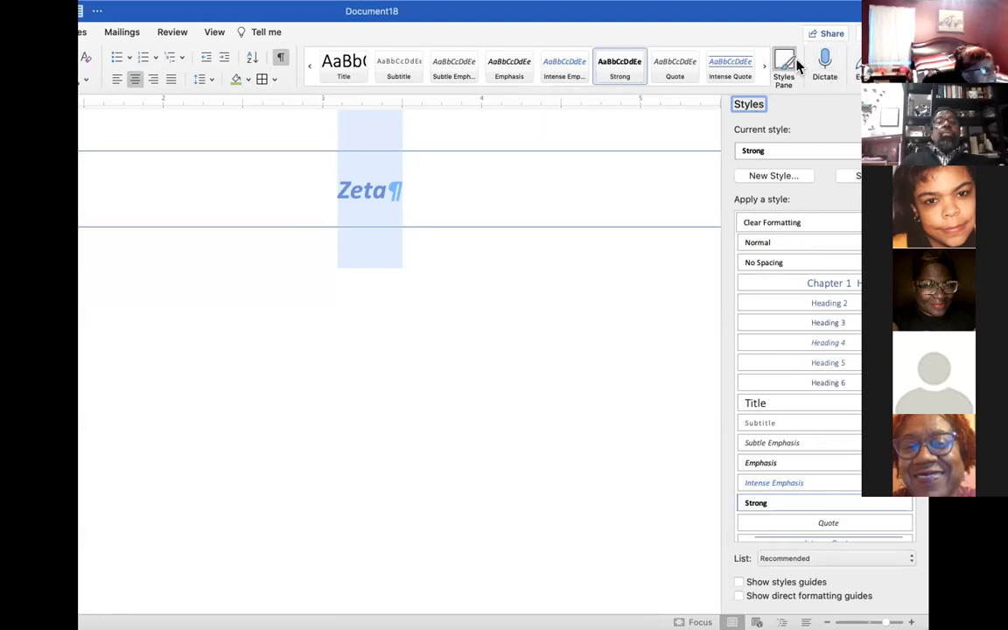
Apply Normal, Heading 1, Heading 3, Heading 4 and Heading 5 one after another to the Zeta line
{"action": "left_click", "coordinate": [791, 244]}
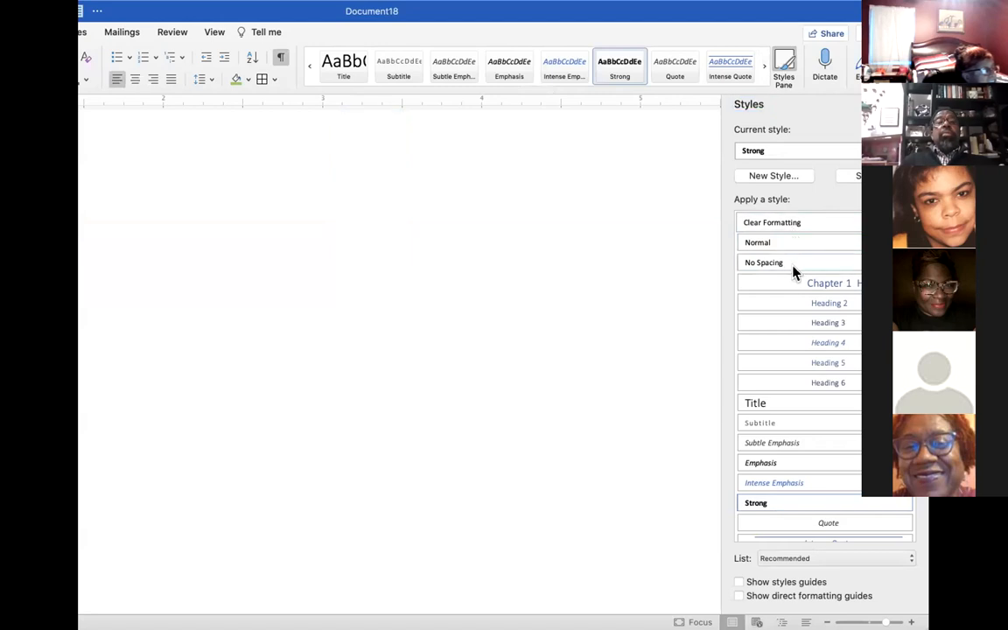
{"action": "left_click", "coordinate": [802, 287]}
{"action": "left_click", "coordinate": [813, 322]}
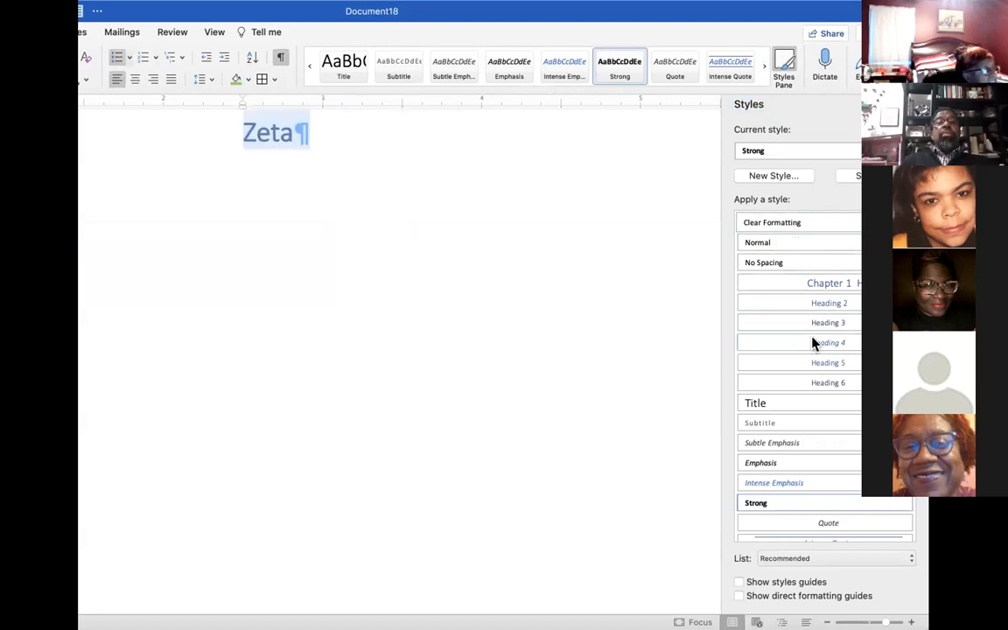
{"action": "left_click", "coordinate": [814, 345]}
{"action": "left_click", "coordinate": [815, 366]}
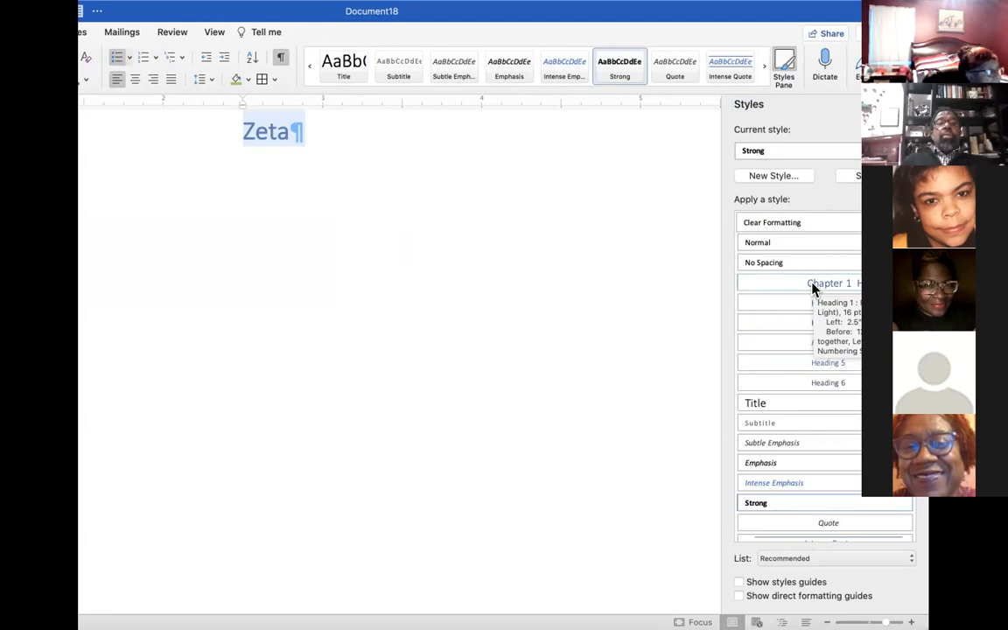
{"action": "key", "text": "super+i"}
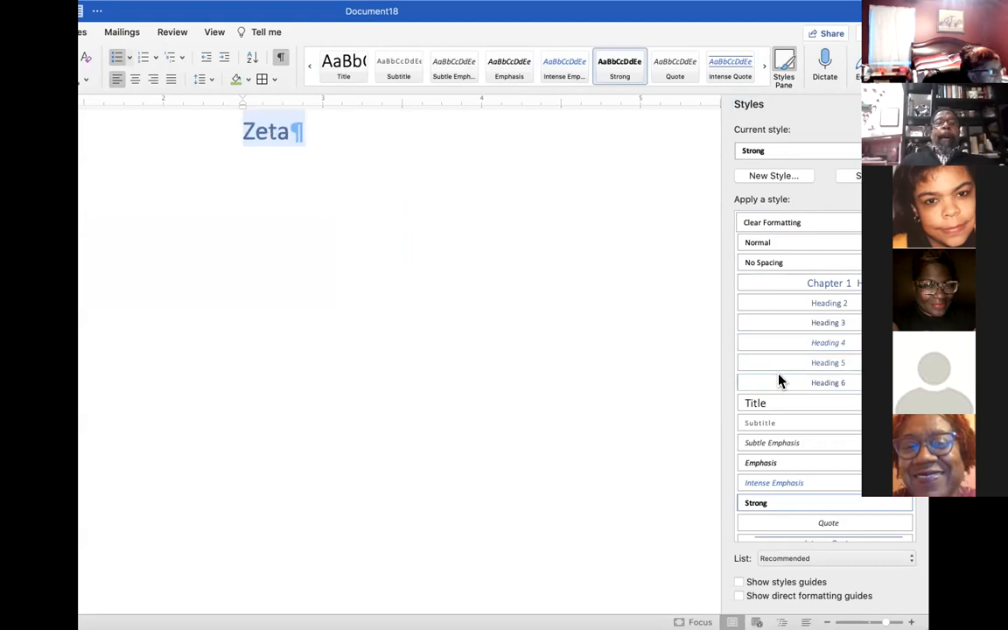
Apply Heading 6, Title, Subtitle, Subtle Emphasis, Emphasis and Strong one after another to the Zeta line
{"action": "left_click", "coordinate": [778, 380]}
{"action": "left_click", "coordinate": [786, 422]}
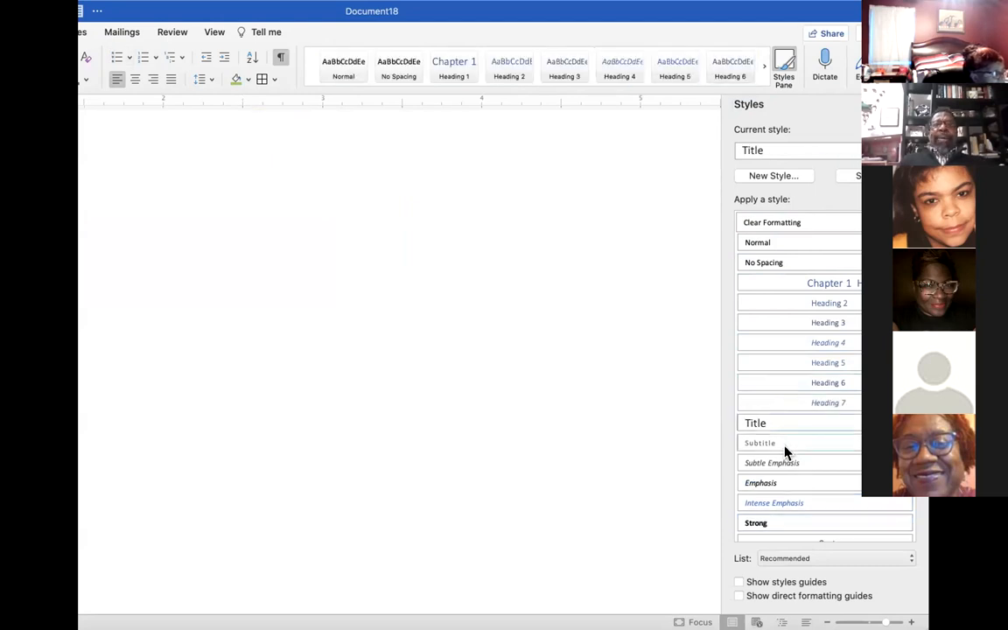
{"action": "left_click", "coordinate": [783, 462]}
{"action": "left_click", "coordinate": [783, 484]}
{"action": "left_click", "coordinate": [781, 522]}
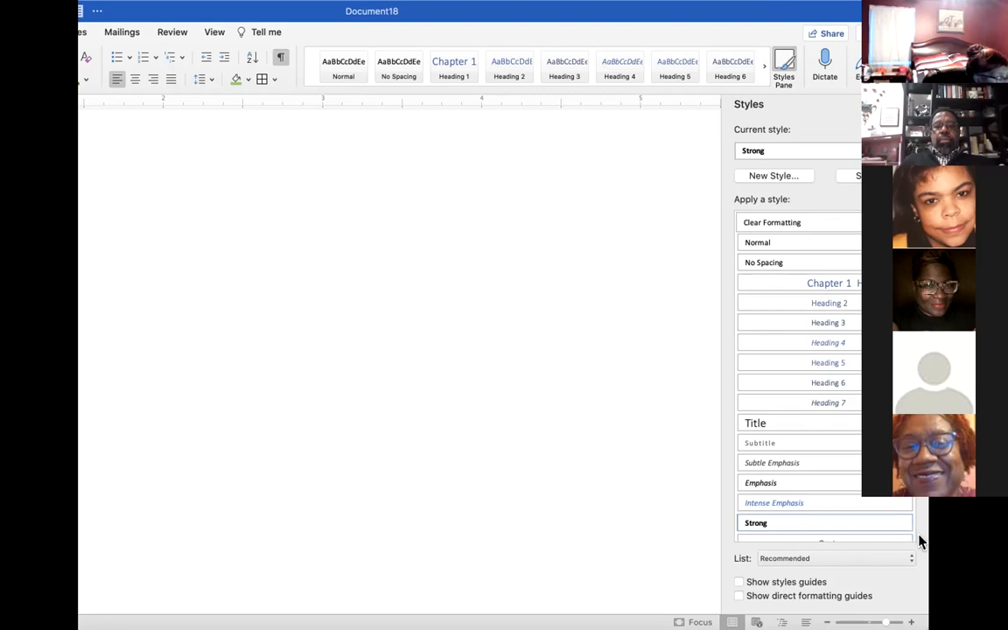
Create a new paragraph style from the Zeta line's formatting, accepting the default name and settings, and deselect the line
{"action": "left_click", "coordinate": [768, 178]}
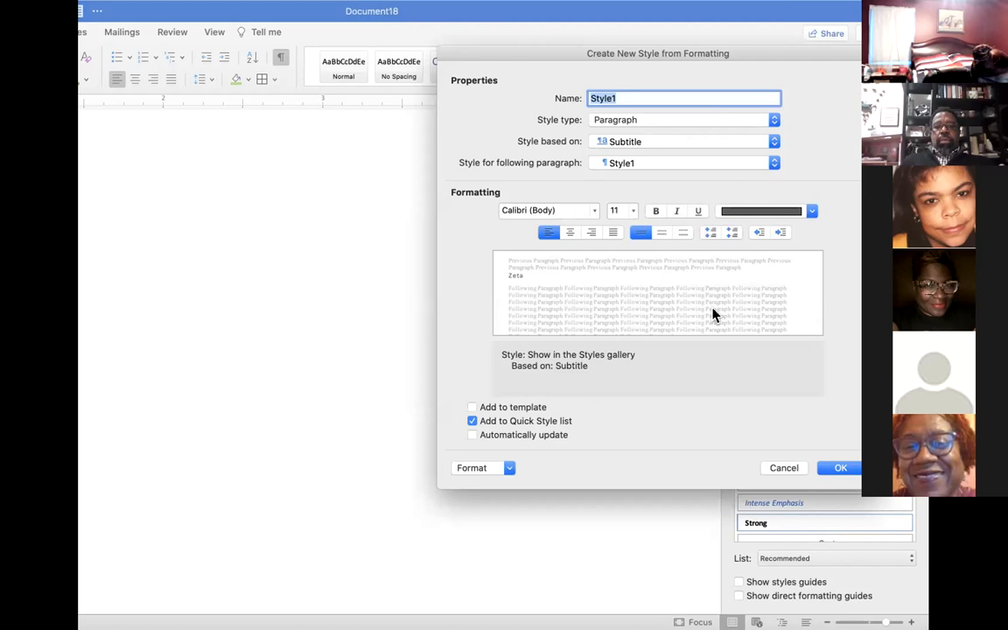
{"action": "left_click", "coordinate": [843, 468]}
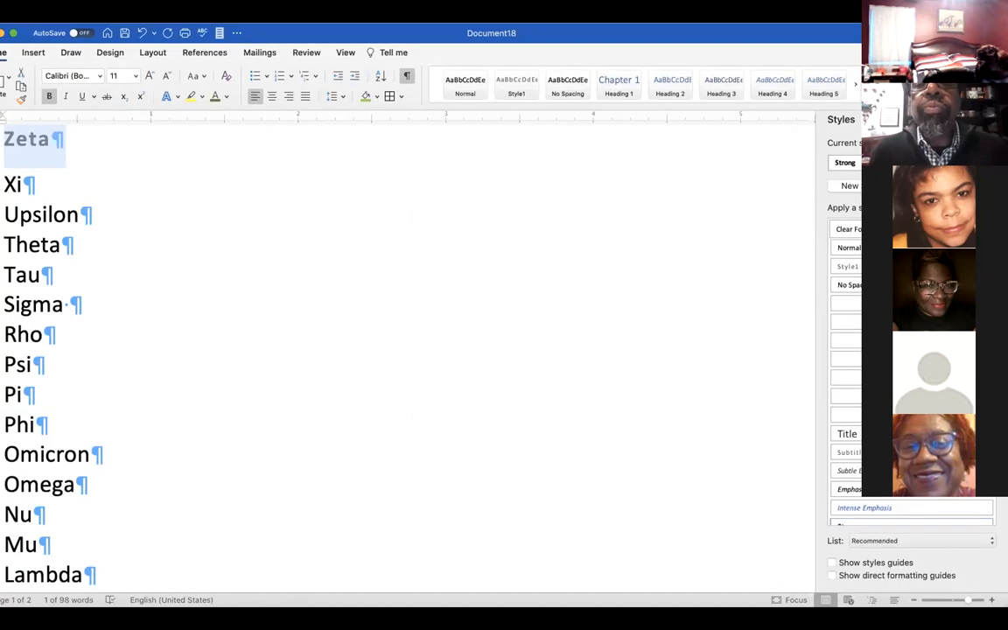
{"action": "left_click", "coordinate": [571, 180]}
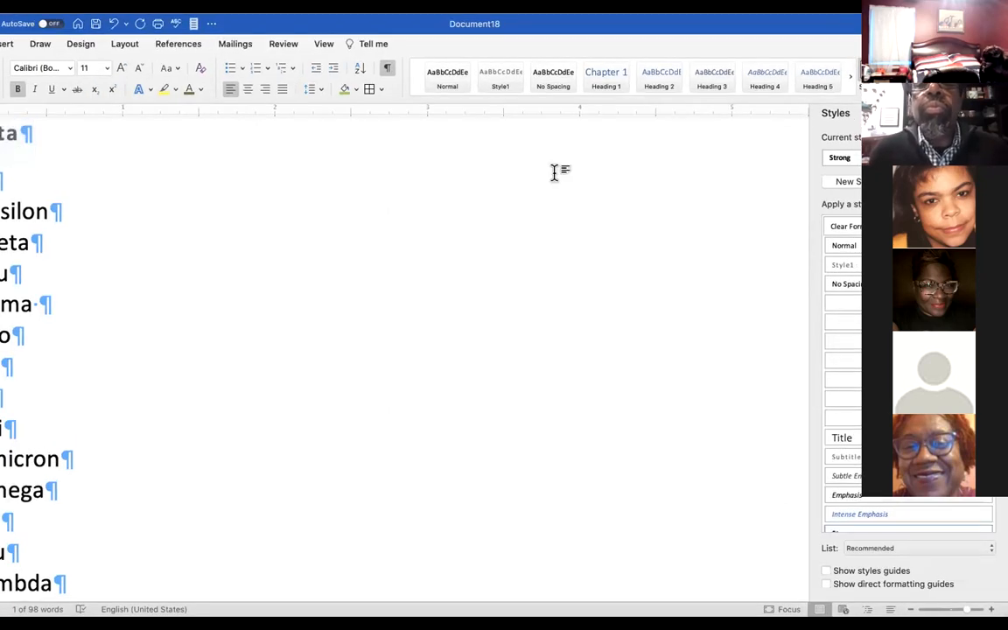
Insert a run of empty paragraphs after the Zeta line
{"action": "left_click", "coordinate": [40, 133]}
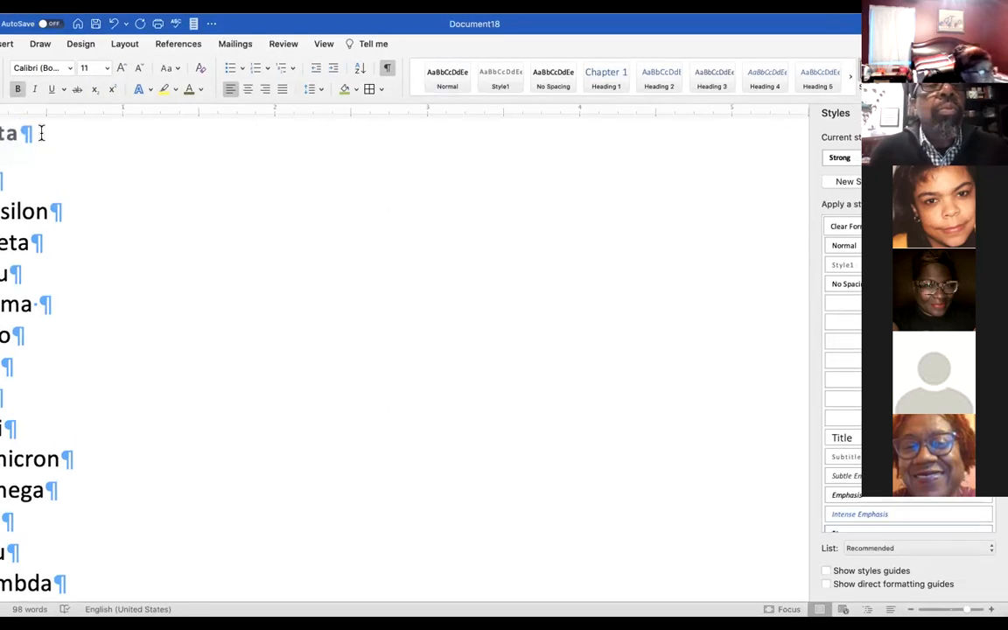
{"action": "key", "text": "Return"}
{"action": "key", "text": "Return"}
{"action": "key", "text": "Return"}
{"action": "key", "text": "Return"}
{"action": "key", "text": "Return"}
{"action": "key", "text": "Return"}
{"action": "key", "text": "Return"}
{"action": "key", "text": "Return"}
{"action": "key", "text": "Return"}
{"action": "key", "text": "Return"}
{"action": "key", "text": "Return"}
{"action": "key", "text": "Return"}
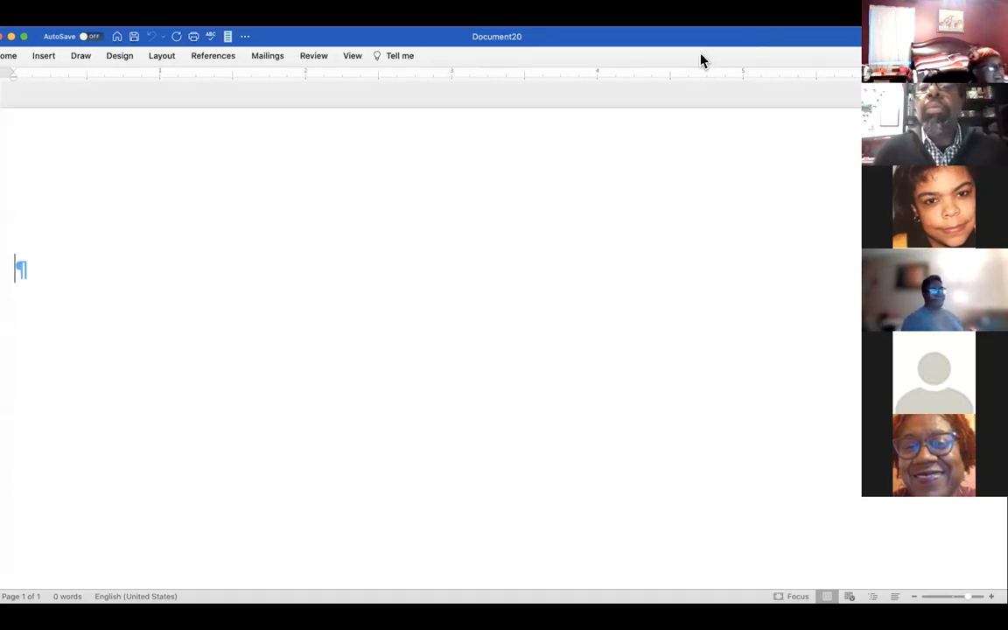
Dictate a letter paragraph into blank Document20 thanking the class and praising Word's dictation feature, and end the dictation session
{"action": "left_click", "coordinate": [716, 32]}
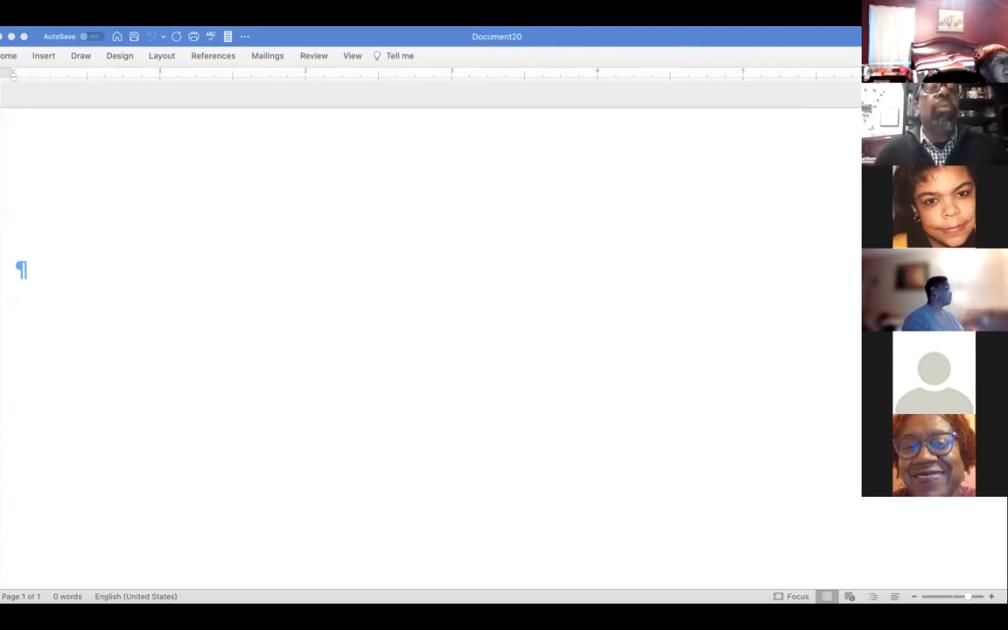
{"action": "left_click", "coordinate": [725, 146]}
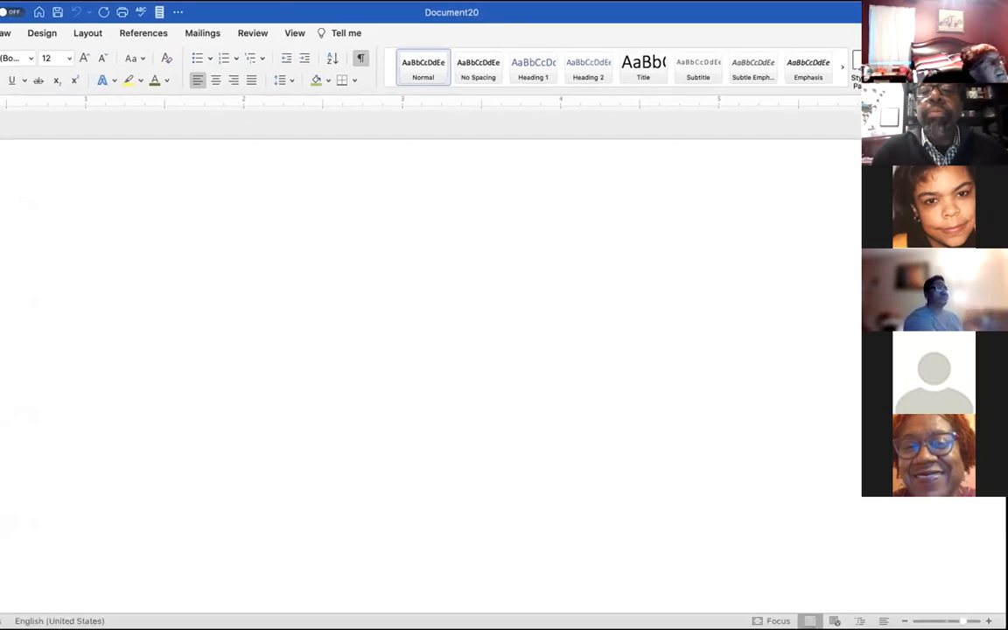
{"action": "left_click", "coordinate": [915, 67]}
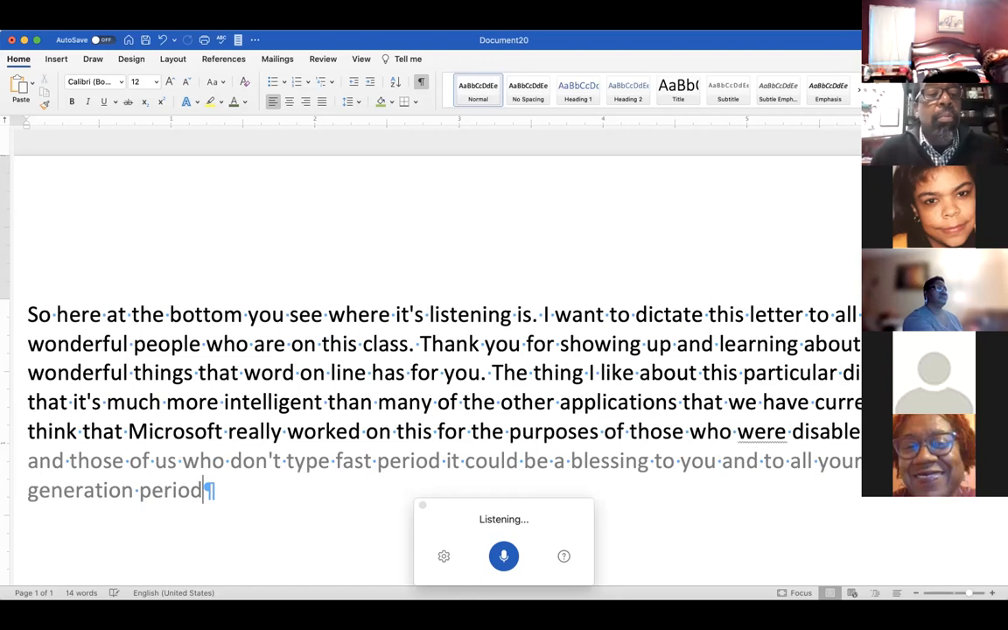
{"action": "left_click", "coordinate": [510, 563]}
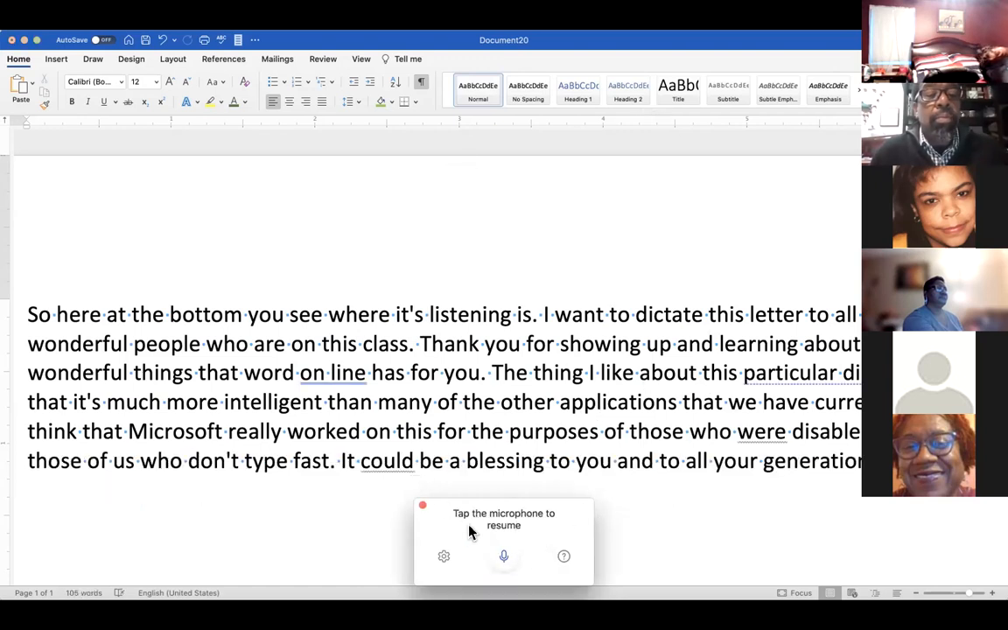
{"action": "left_click", "coordinate": [420, 508]}
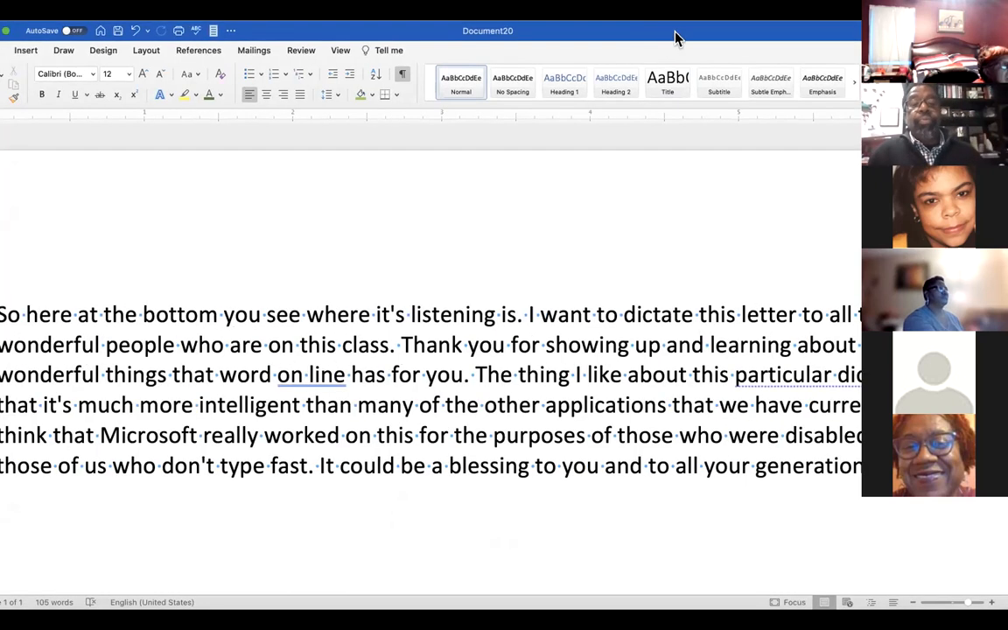
Accept the proofing suggestions that change "on line" to "online" and shorten "particular dictation" to "dictation" in the dictated paragraph
{"action": "left_click", "coordinate": [912, 603]}
{"action": "left_click", "coordinate": [911, 604]}
{"action": "left_click", "coordinate": [912, 603]}
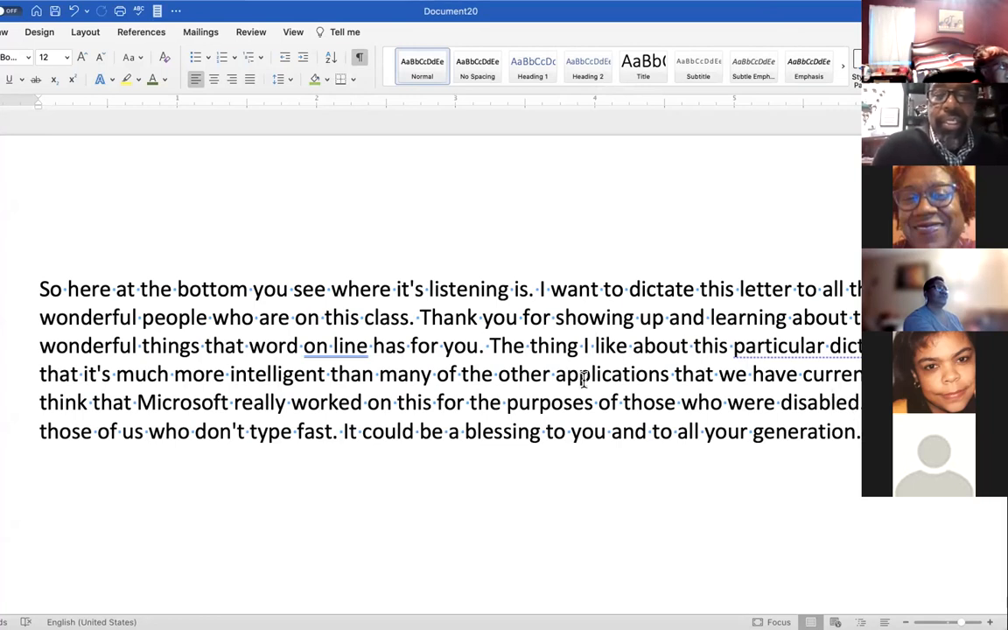
{"action": "left_click", "coordinate": [329, 345]}
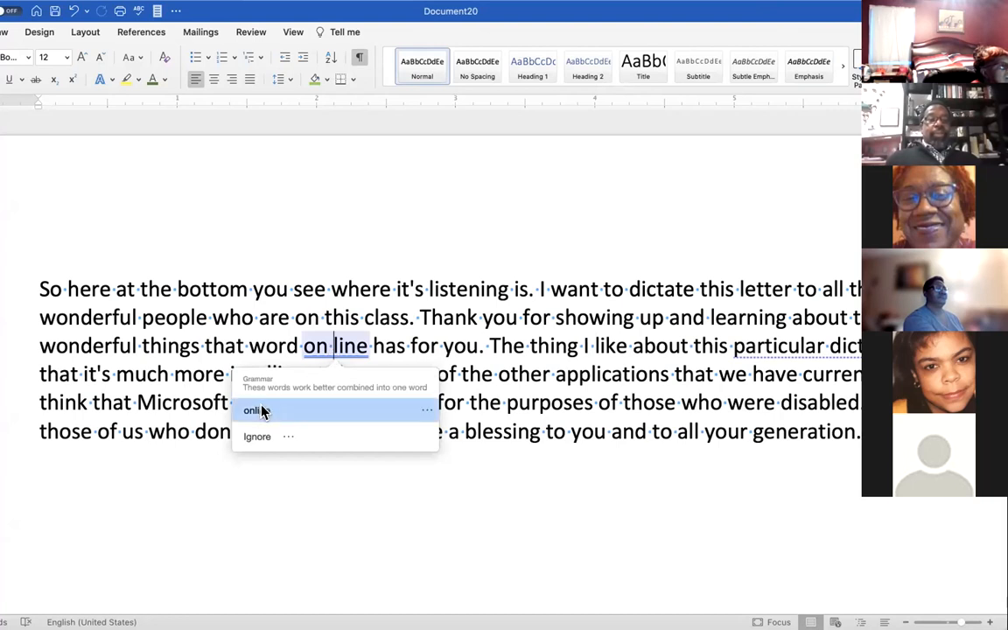
{"action": "left_click", "coordinate": [263, 410]}
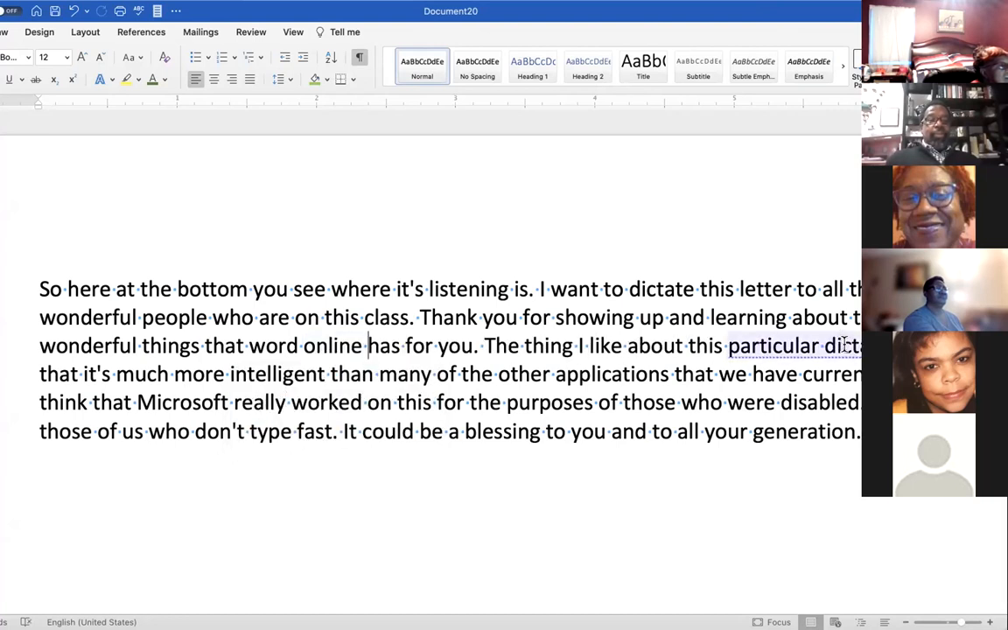
{"action": "left_click", "coordinate": [843, 344]}
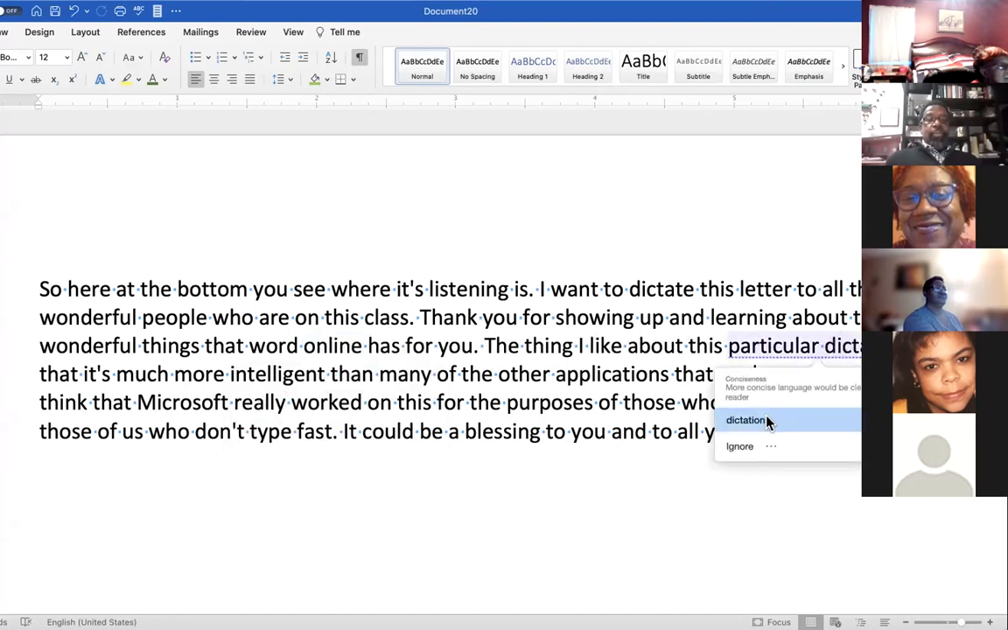
{"action": "left_click", "coordinate": [767, 422]}
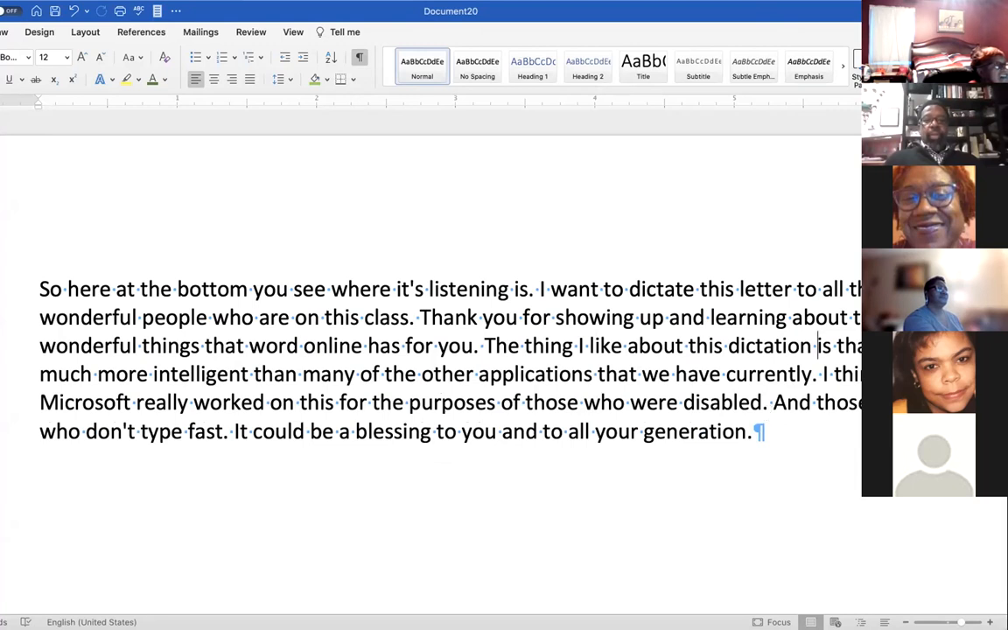
Show the Editor's review of the document and view its word count statistics
{"action": "left_click", "coordinate": [931, 67]}
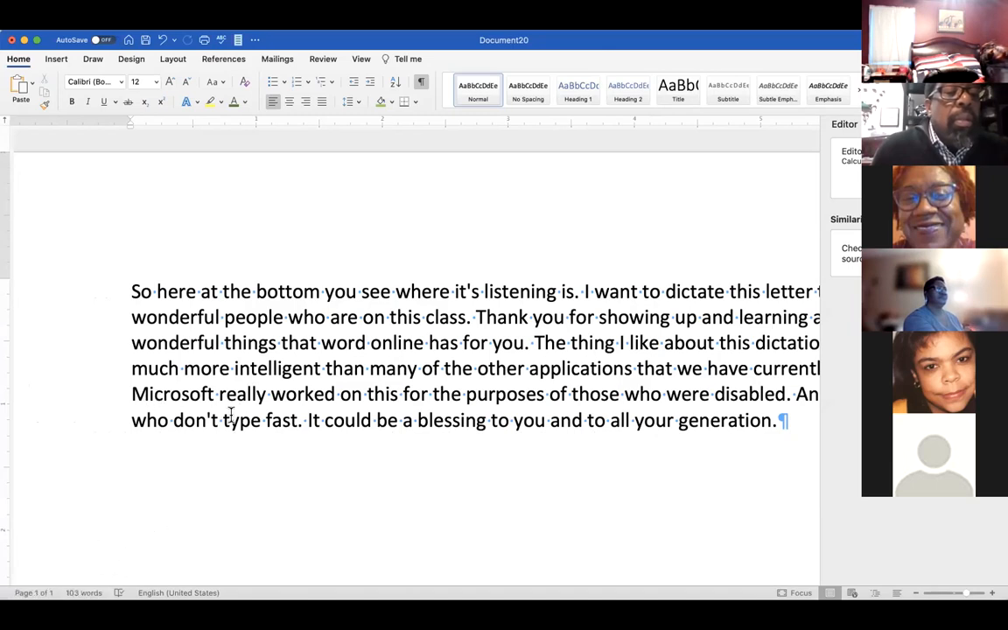
{"action": "left_click", "coordinate": [87, 594]}
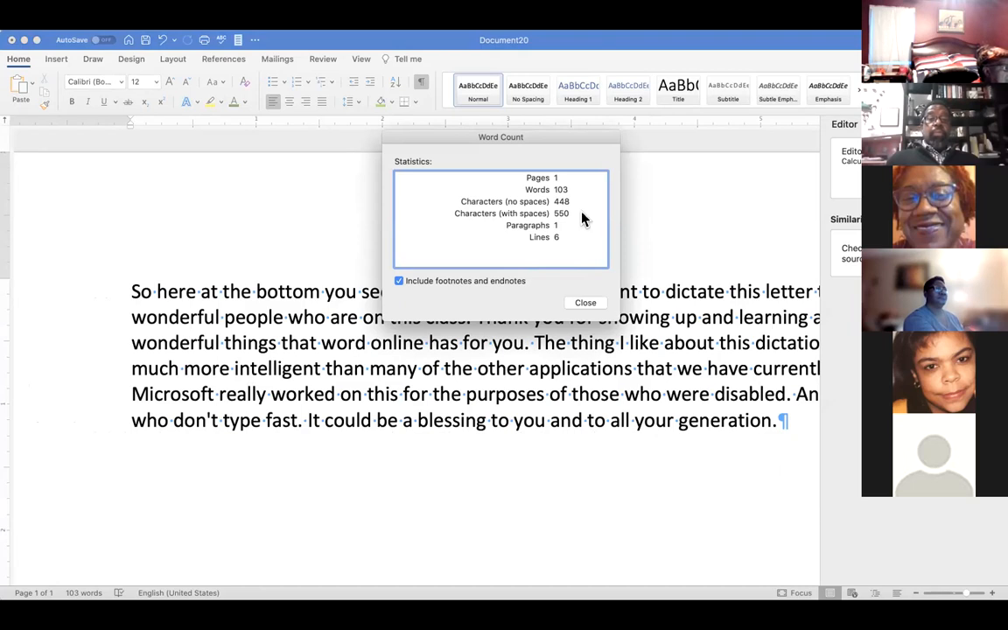
{"action": "left_click", "coordinate": [580, 305]}
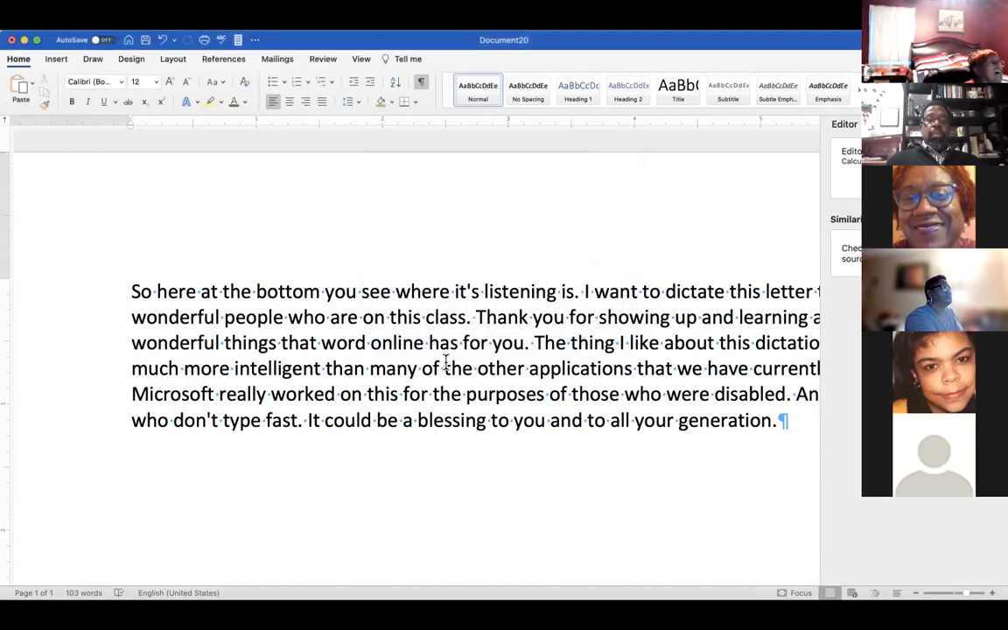
Mark the whole dictated paragraph's proofing language as Chinese (China), keeping automatic language detection on, and deselect the text
{"action": "left_click", "coordinate": [147, 595]}
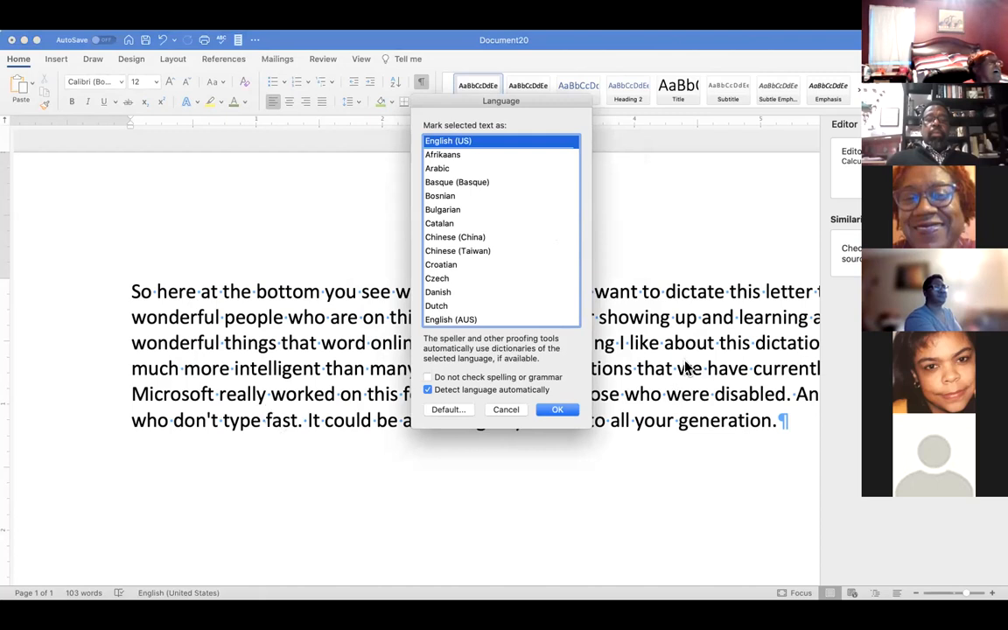
{"action": "left_click", "coordinate": [508, 409]}
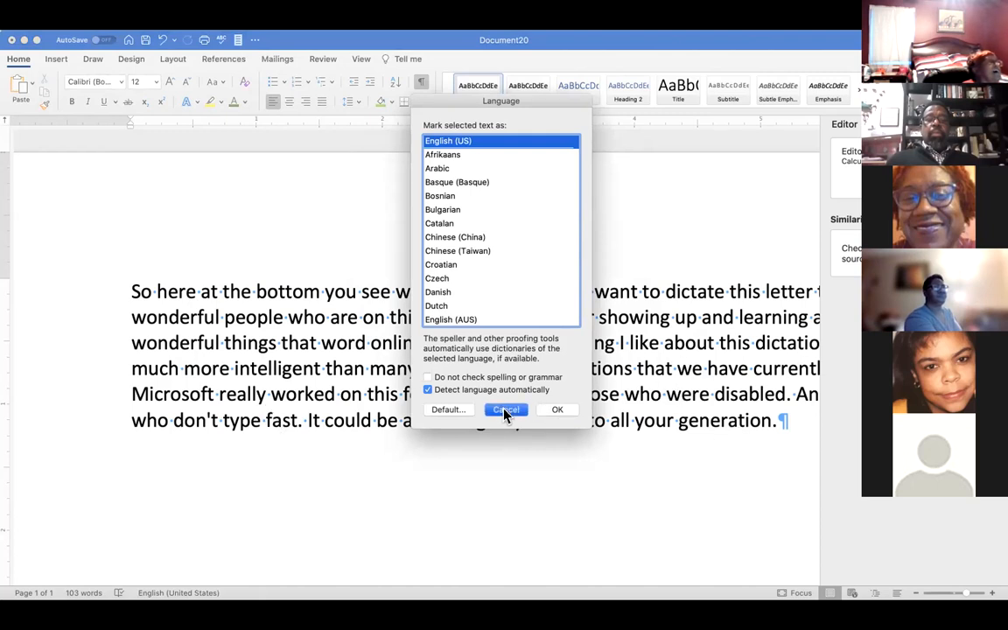
{"action": "left_click_drag", "start_coordinate": [790, 423], "coordinate": [132, 290]}
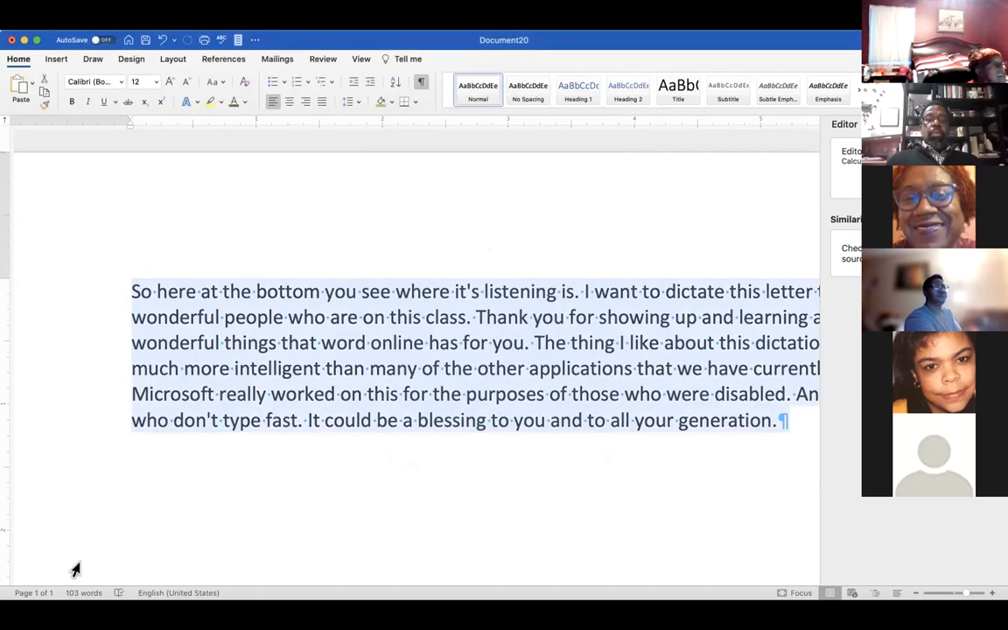
{"action": "left_click", "coordinate": [163, 594]}
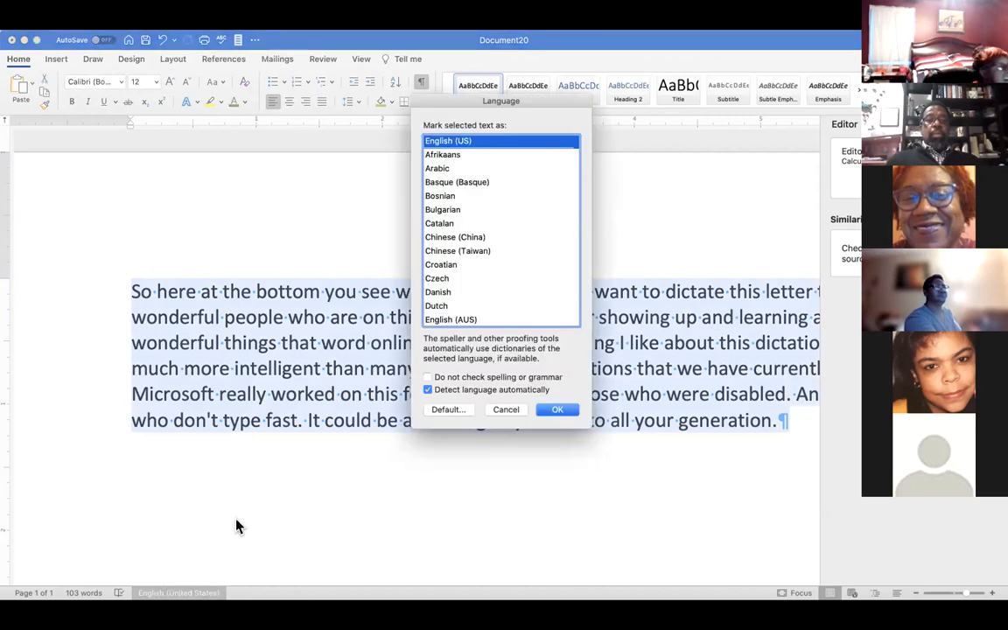
{"action": "left_click", "coordinate": [452, 236]}
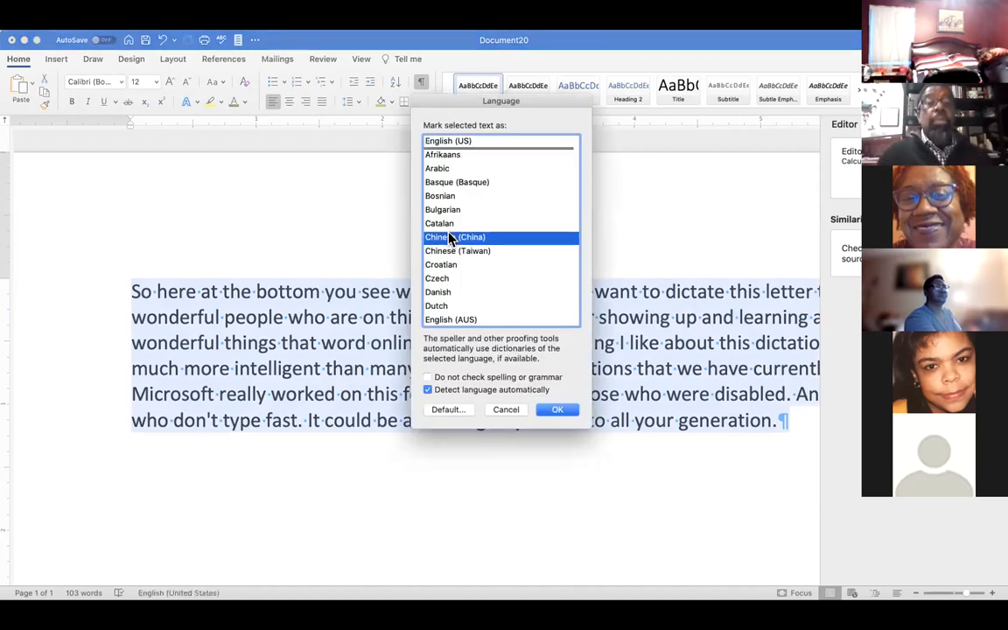
{"action": "left_click", "coordinate": [559, 410]}
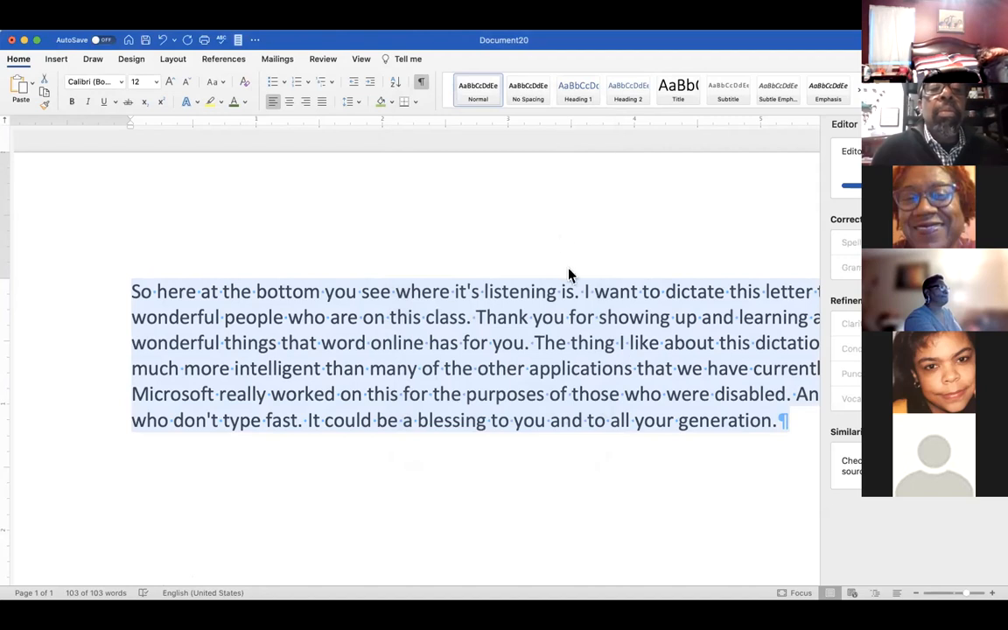
{"action": "left_click", "coordinate": [551, 287]}
{"action": "left_click", "coordinate": [776, 423]}
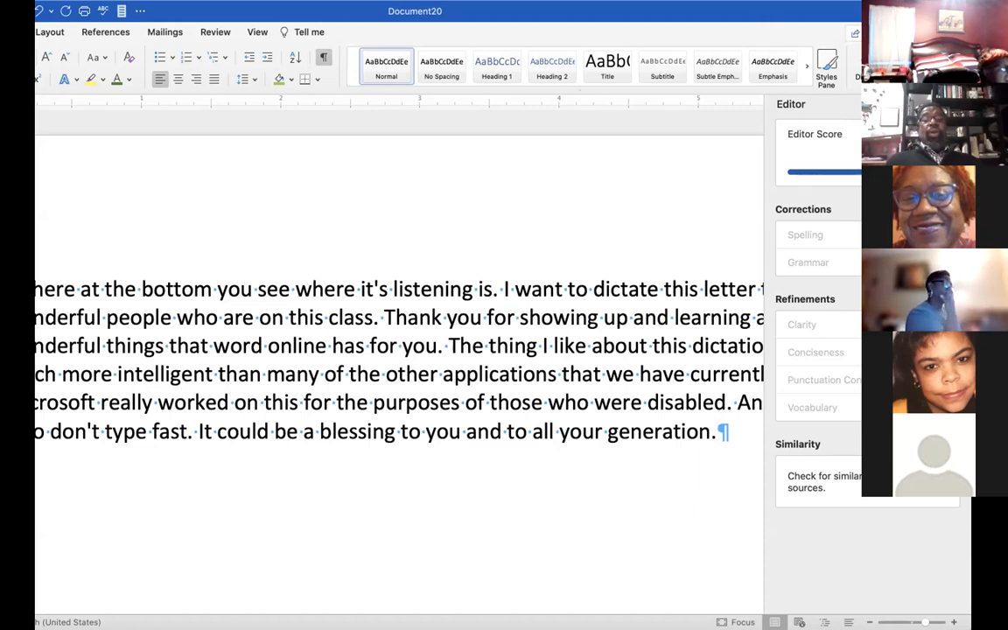
Reposition the document window, show the letter in Focus mode, and return to the normal window
{"action": "left_click_drag", "start_coordinate": [830, 7], "coordinate": [866, 10]}
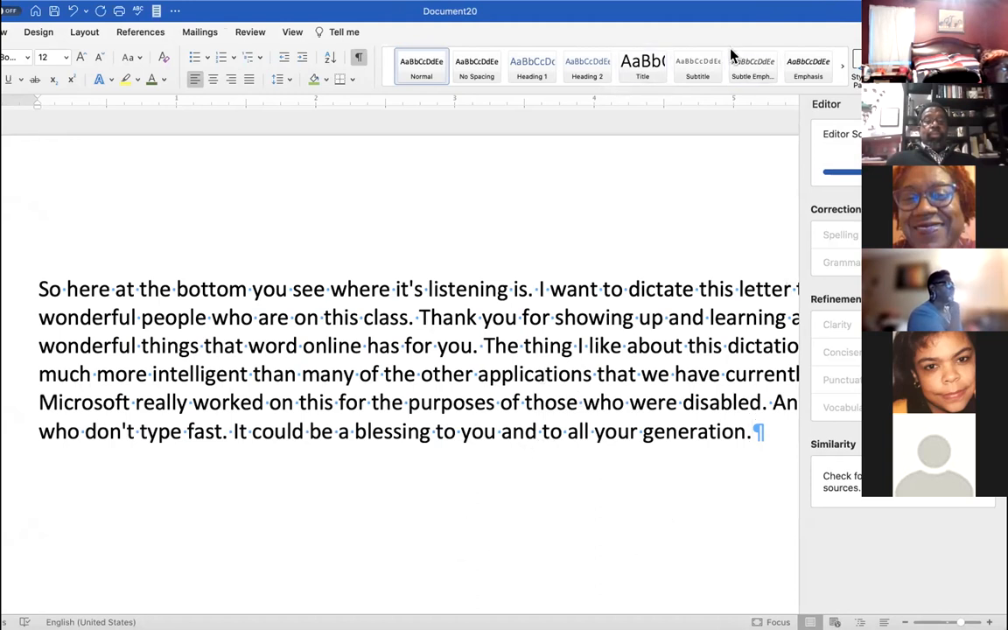
{"action": "left_click_drag", "start_coordinate": [762, 11], "coordinate": [720, 11]}
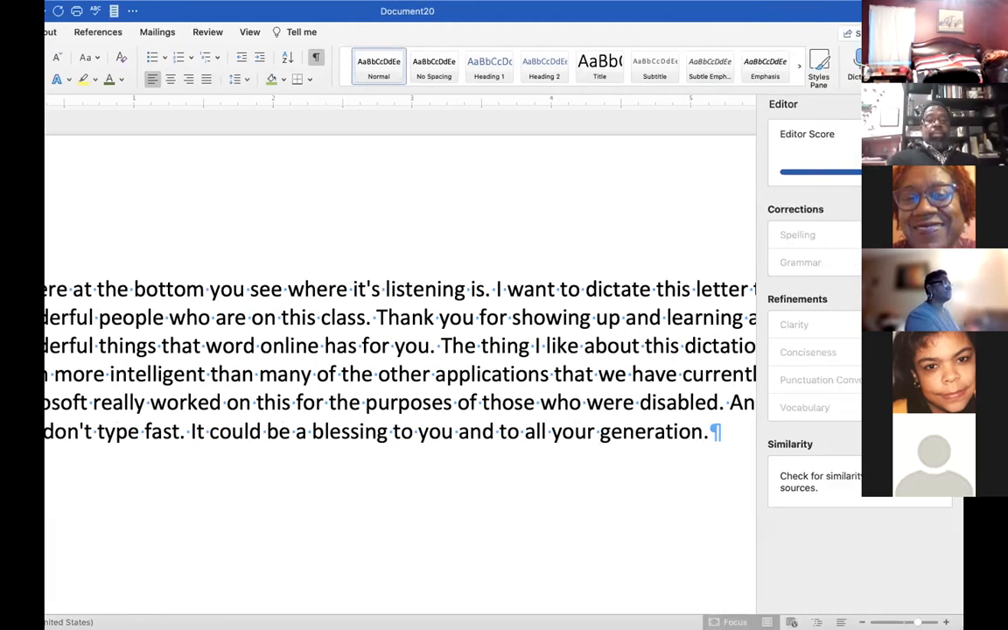
{"action": "left_click", "coordinate": [728, 622]}
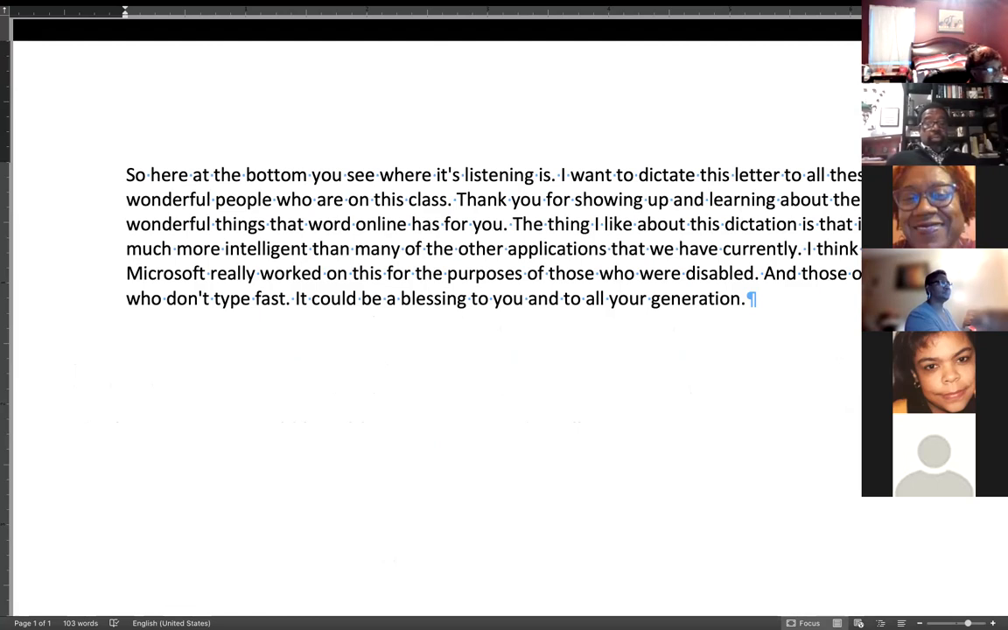
{"action": "key", "text": "Escape"}
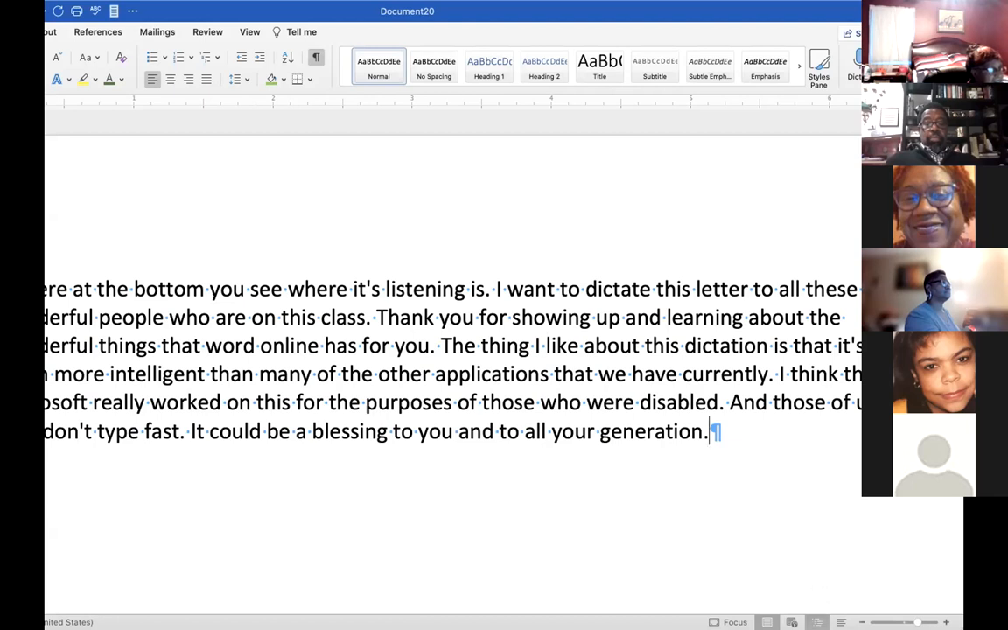
Show the letter in Outline, Web Layout and Draft views, and return it to Print Layout
{"action": "left_click", "coordinate": [818, 622]}
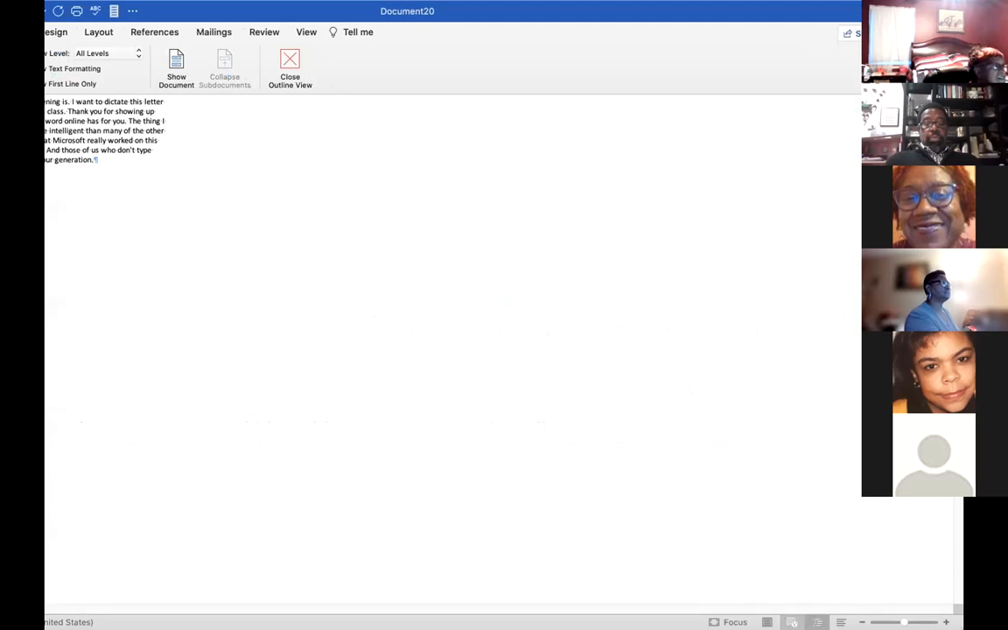
{"action": "left_click", "coordinate": [792, 622]}
{"action": "left_click", "coordinate": [841, 622]}
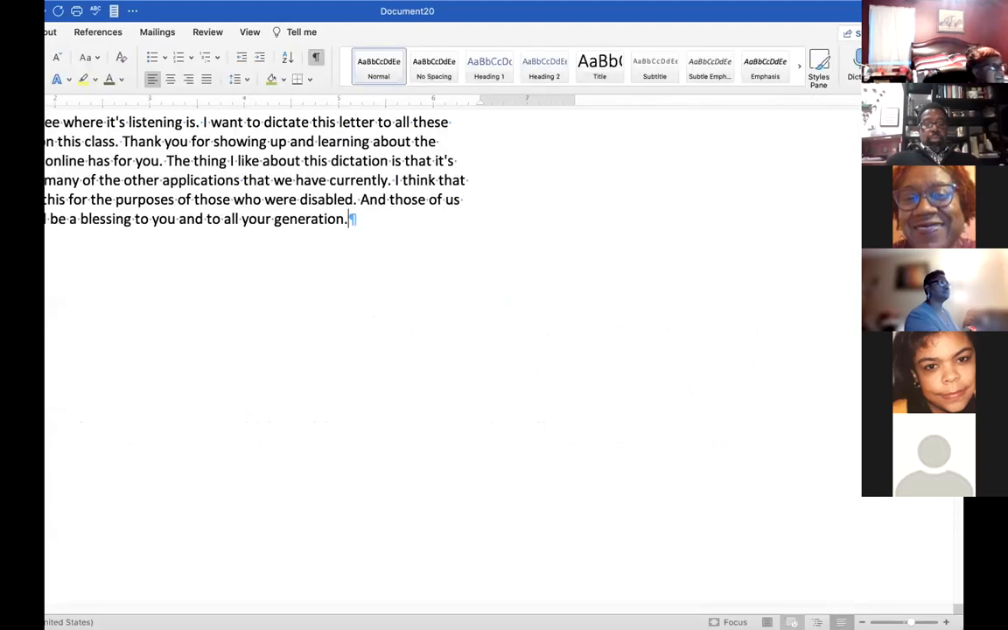
{"action": "left_click", "coordinate": [791, 622]}
{"action": "left_click", "coordinate": [766, 622]}
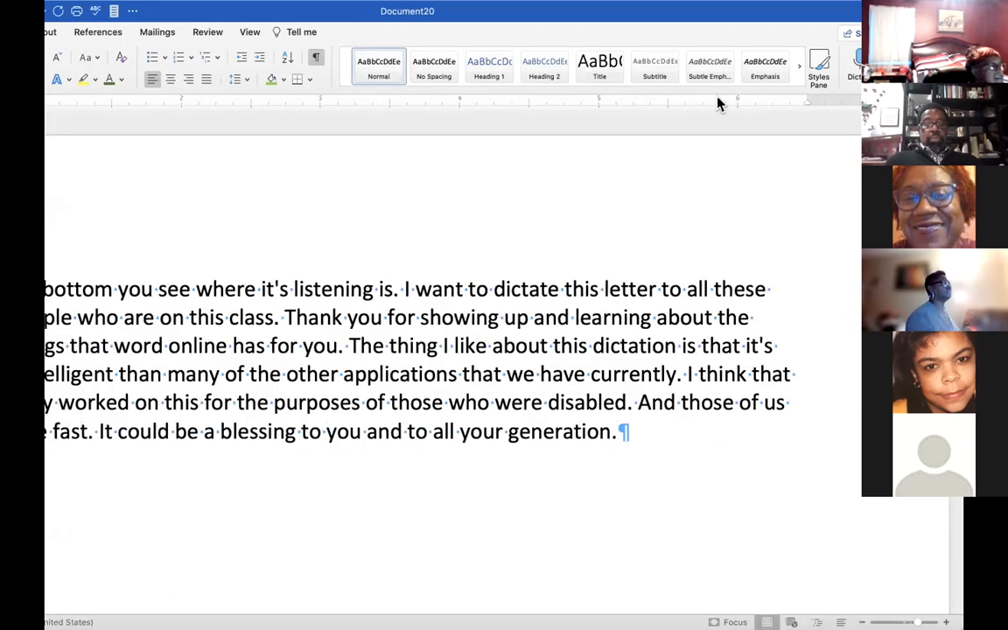
Shift the document window and magnify the letter in repeated zoom increments to examine its text enlarged
{"action": "left_click_drag", "start_coordinate": [828, 9], "coordinate": [865, 9]}
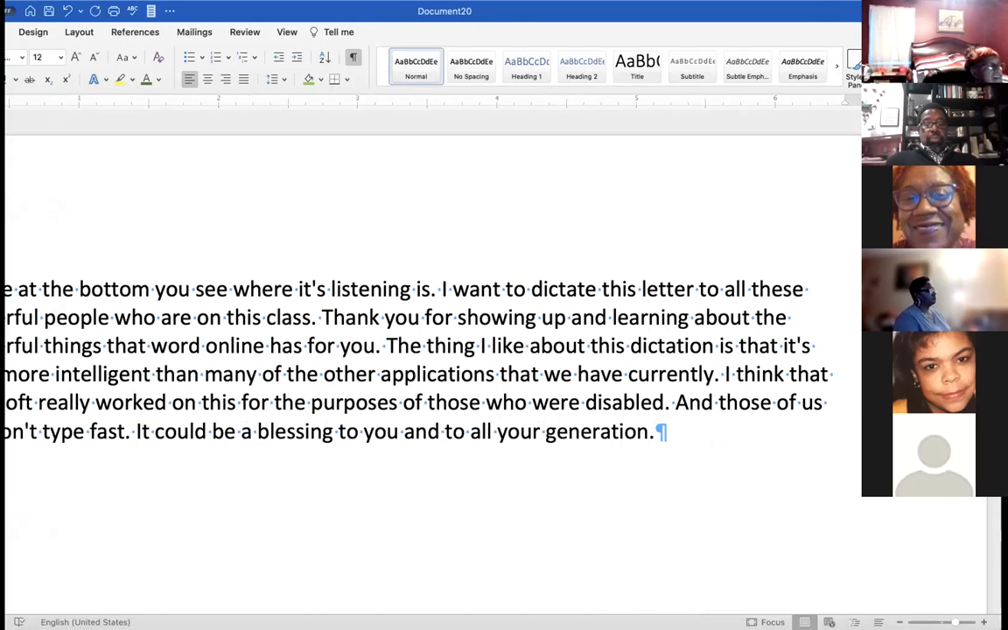
{"action": "left_click", "coordinate": [983, 622]}
{"action": "left_click", "coordinate": [984, 622]}
{"action": "left_click", "coordinate": [983, 622]}
{"action": "left_click", "coordinate": [983, 622]}
{"action": "left_click", "coordinate": [984, 622]}
{"action": "left_click", "coordinate": [984, 622]}
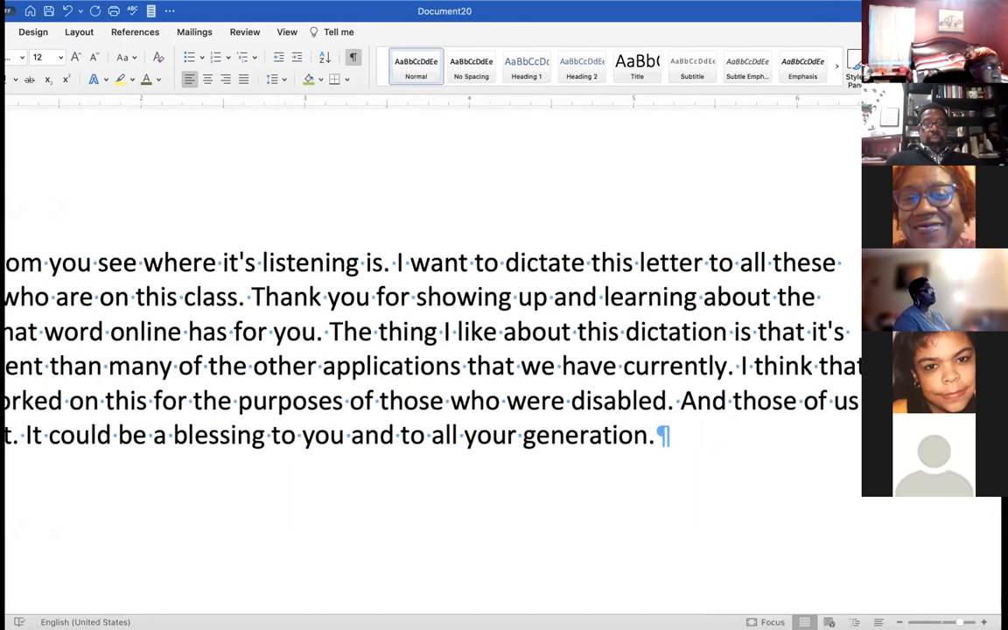
{"action": "left_click", "coordinate": [983, 622]}
{"action": "left_click", "coordinate": [983, 622]}
{"action": "left_click", "coordinate": [984, 622]}
{"action": "left_click", "coordinate": [983, 622]}
{"action": "left_click", "coordinate": [984, 622]}
{"action": "left_click", "coordinate": [983, 622]}
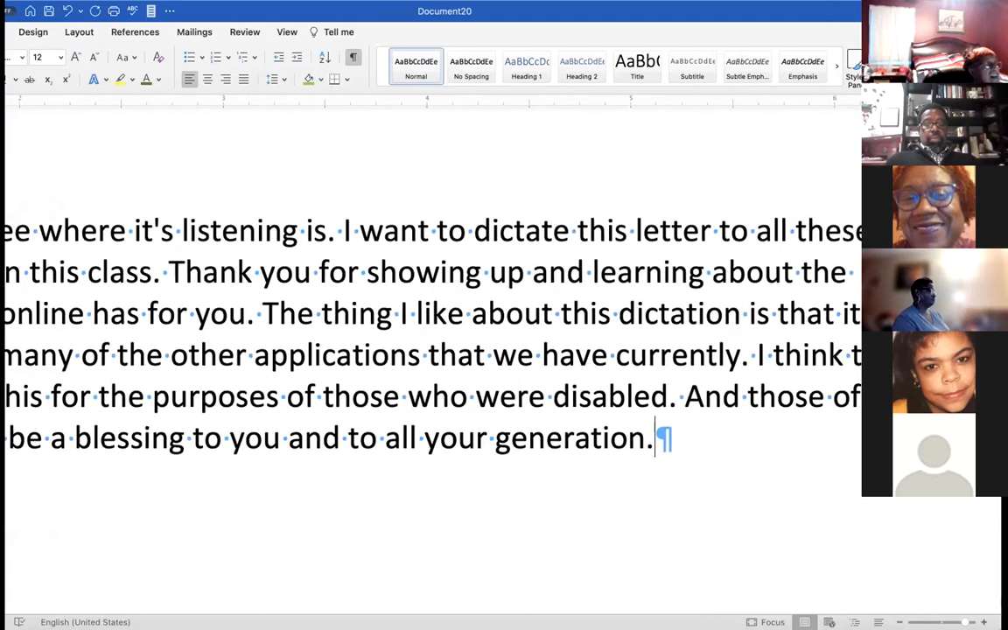